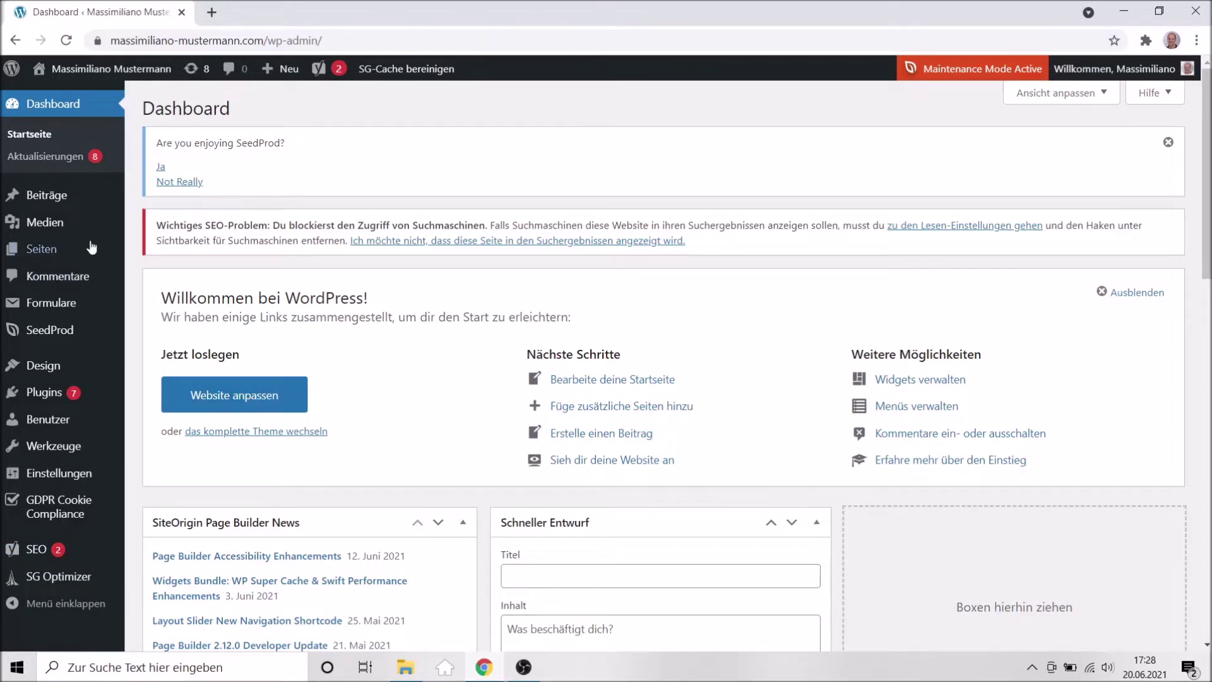
Open the Seiten pages list and scroll down to the Startseite row.
mouse_move(89, 243)
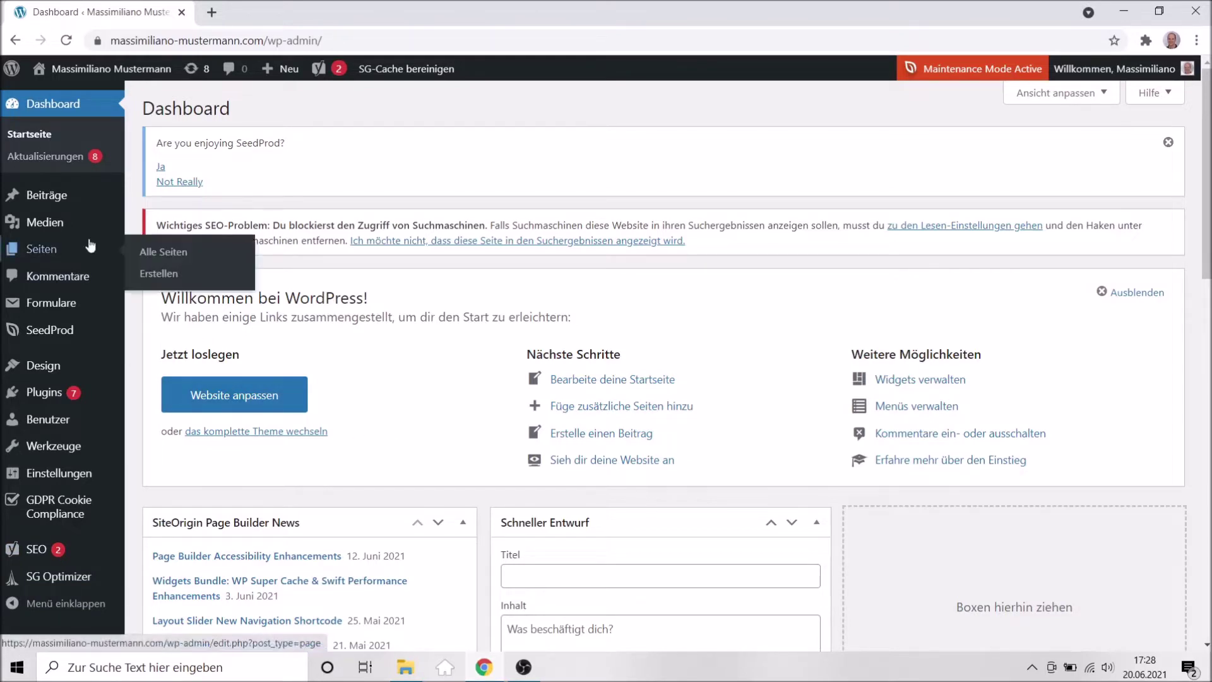
click(43, 249)
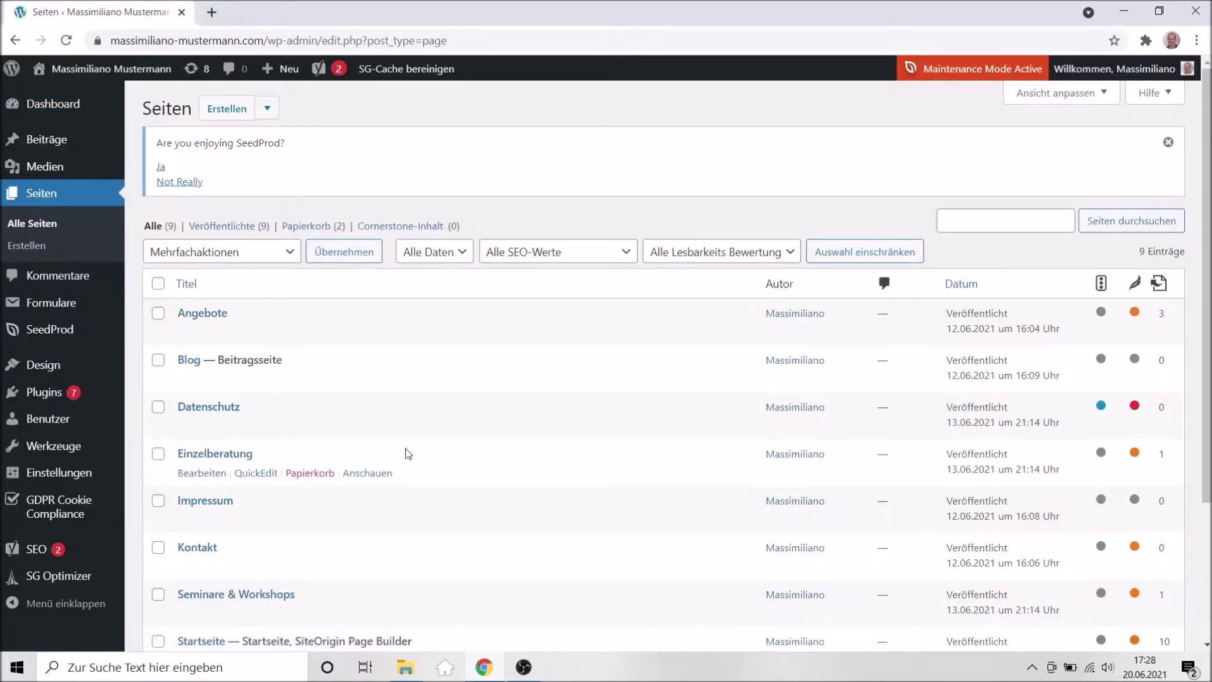
scroll(406, 450, down, 1)
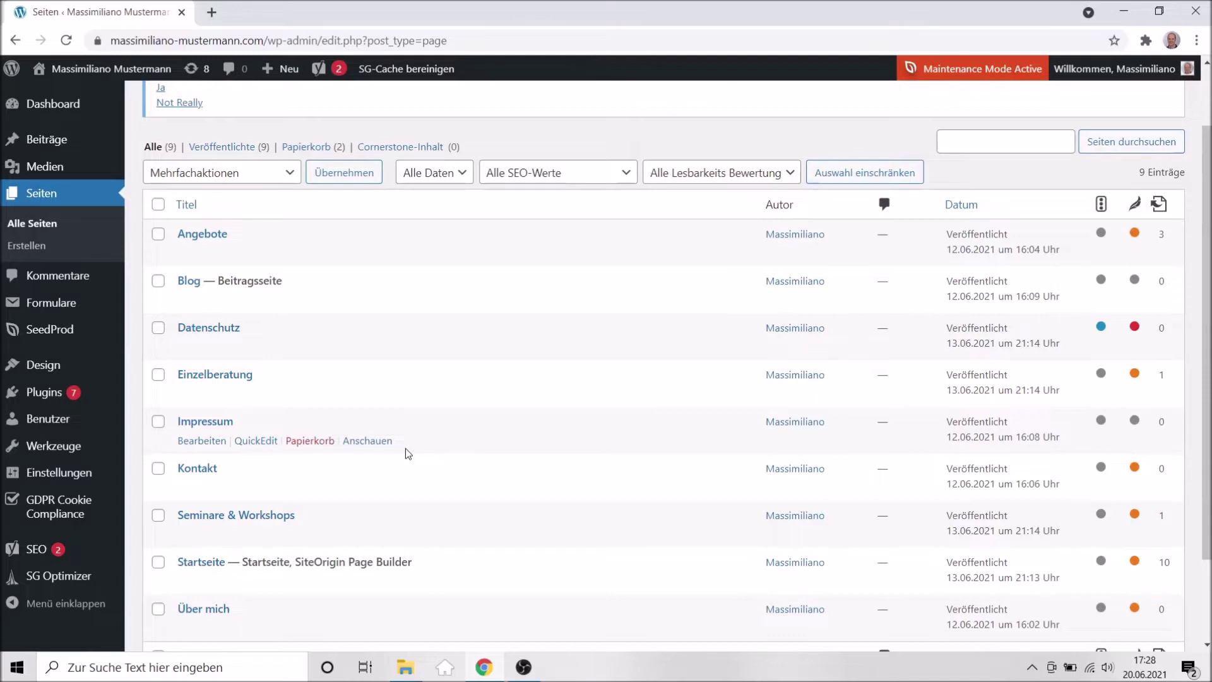
scroll(406, 448, down, 2)
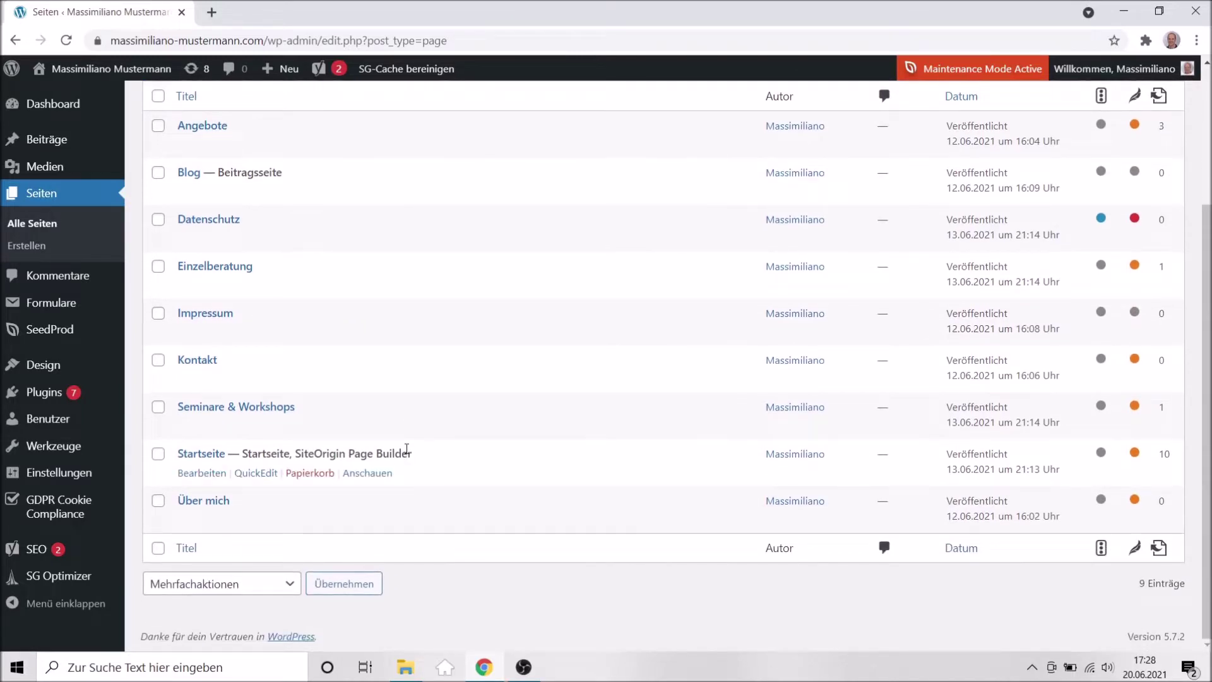
Open the Startseite page editor in a new browser tab and switch to it.
right_click(197, 457)
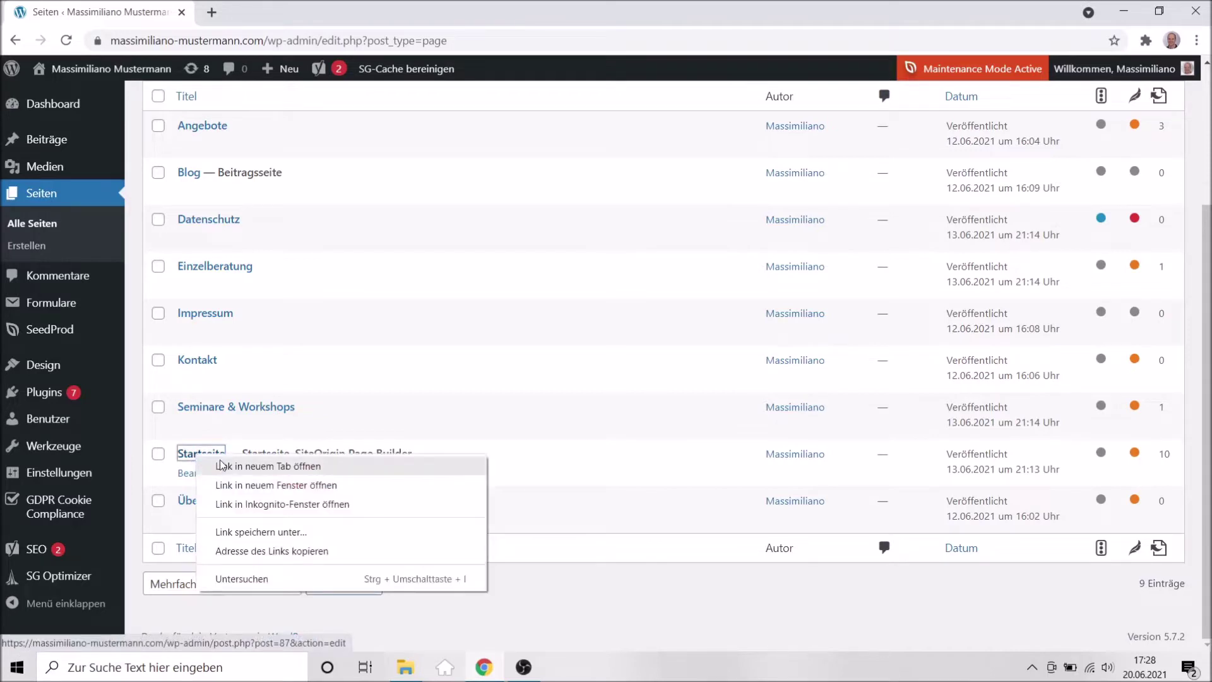
click(252, 466)
click(265, 24)
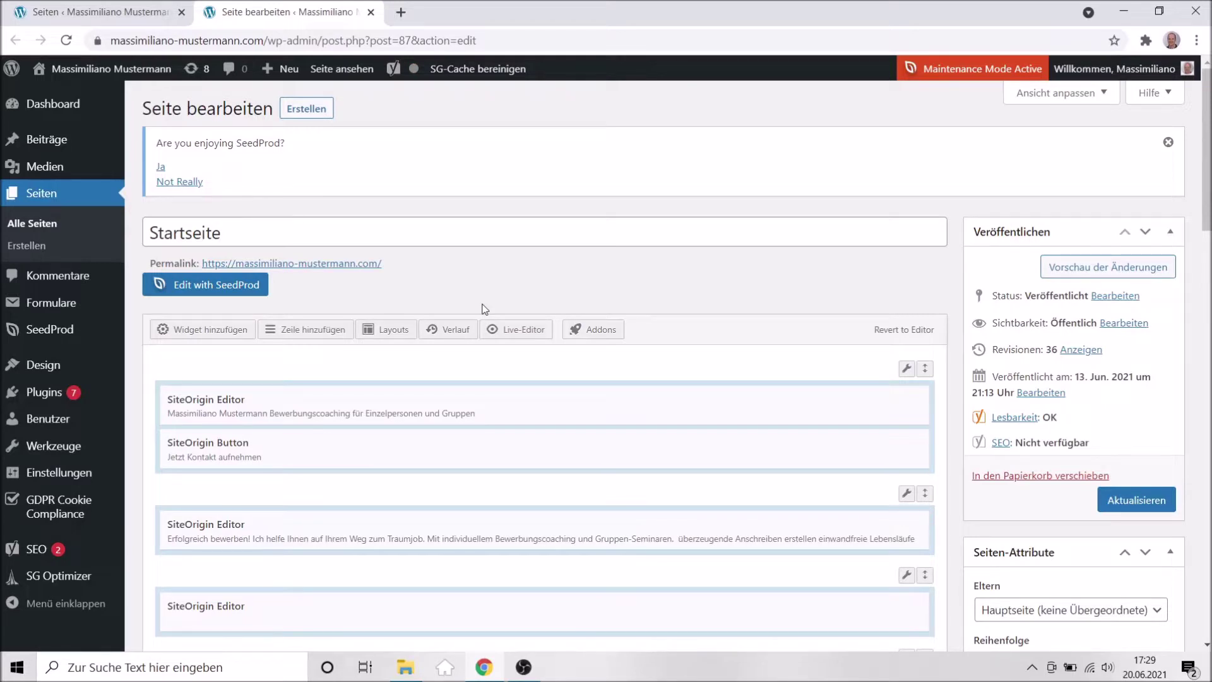
Open the top row's settings, showing its single 100% column layout.
scroll(633, 433, down, 3)
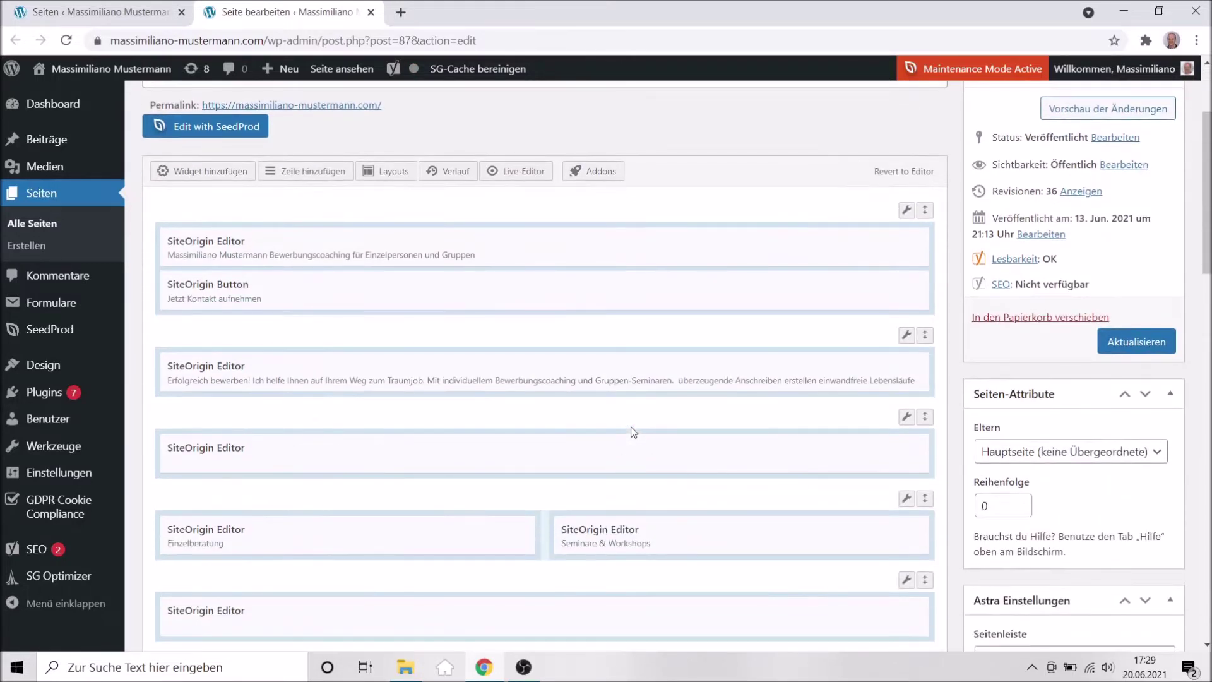
mouse_move(907, 210)
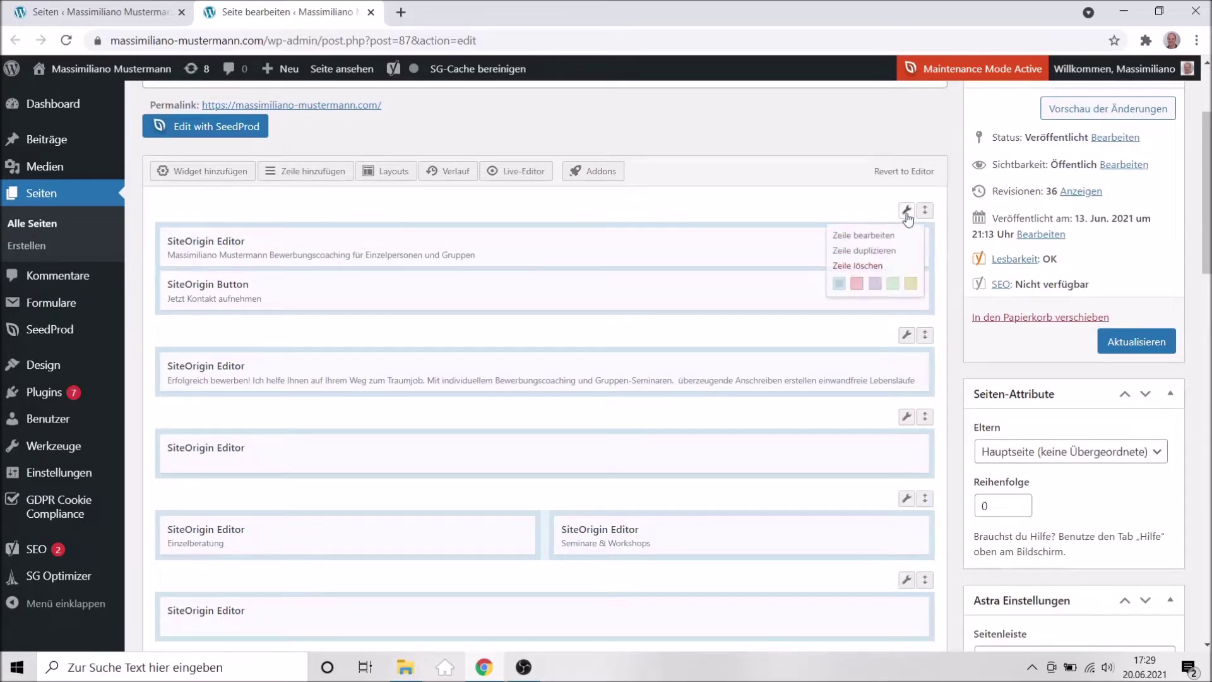
click(879, 239)
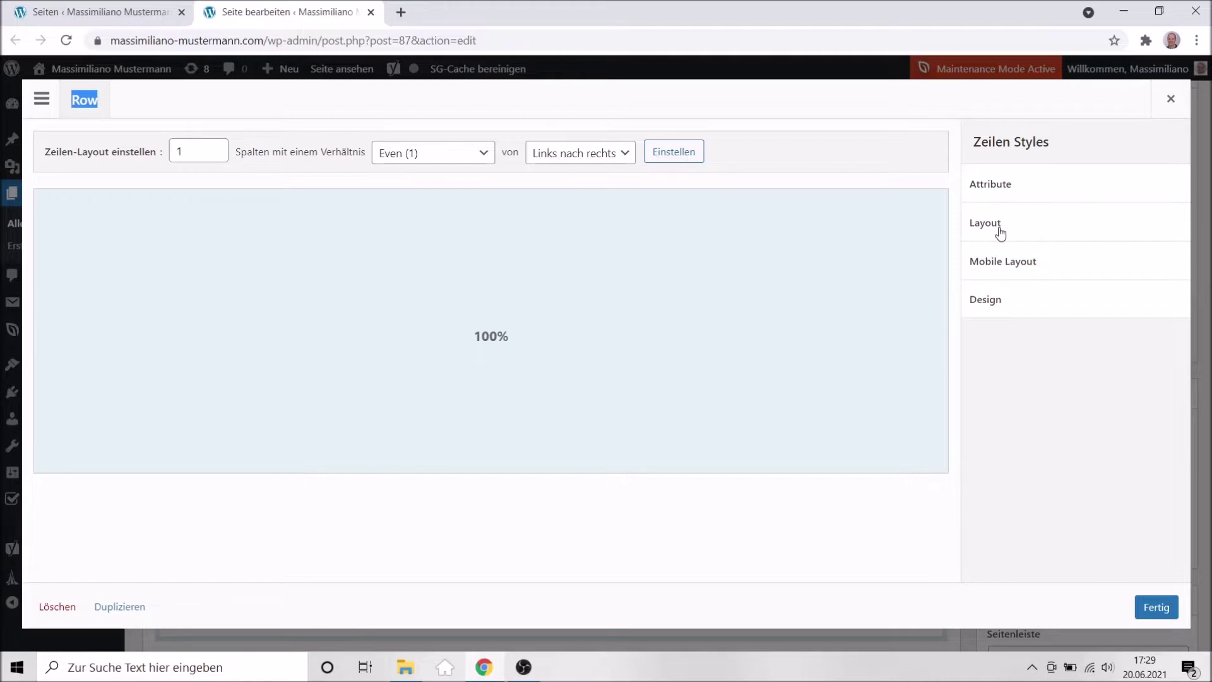
click(1000, 233)
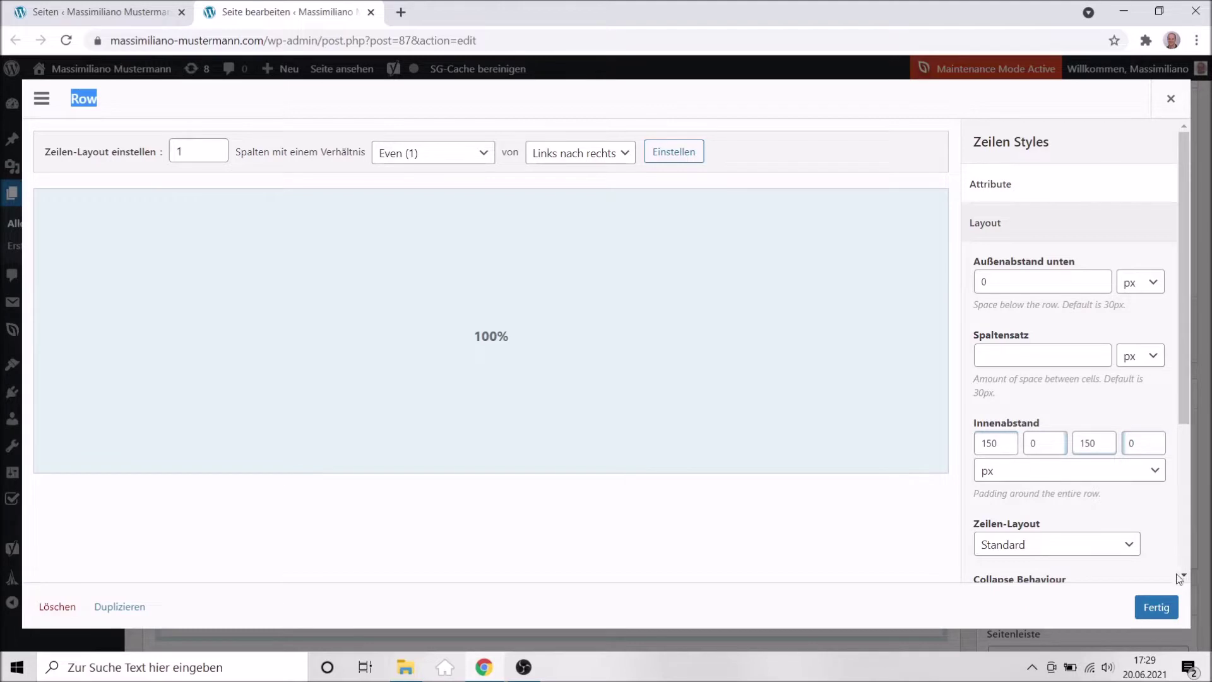
click(1167, 608)
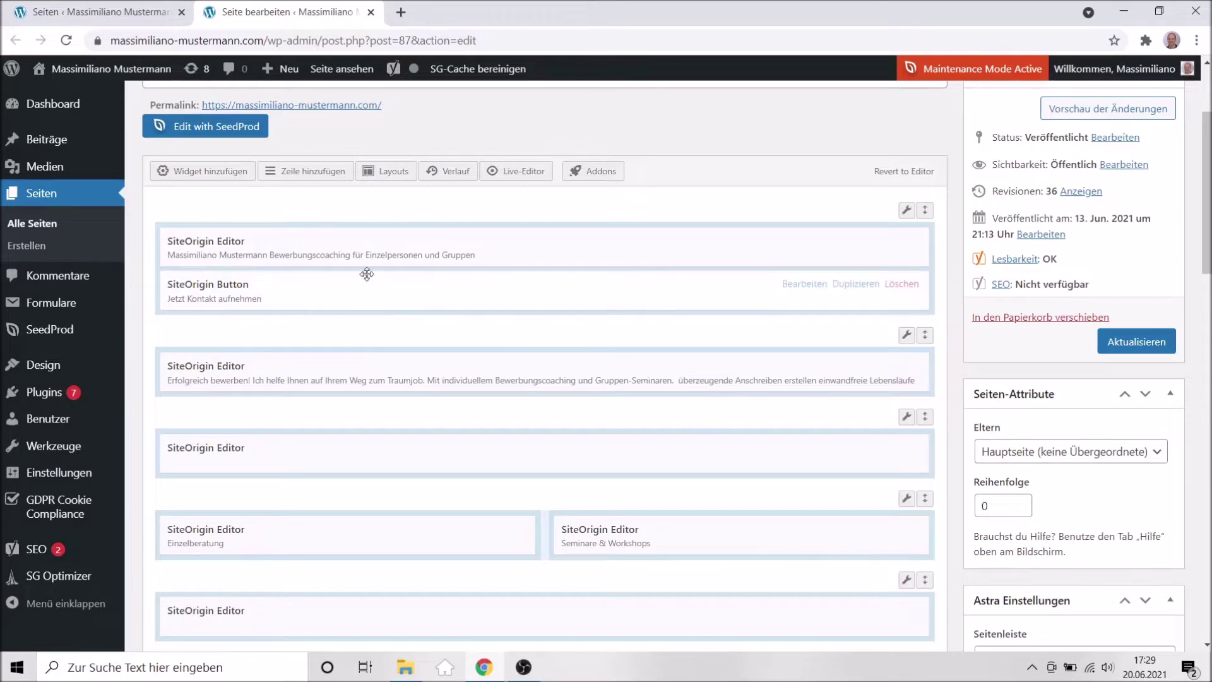
scroll(627, 322, up, 1)
scroll(626, 322, up, 3)
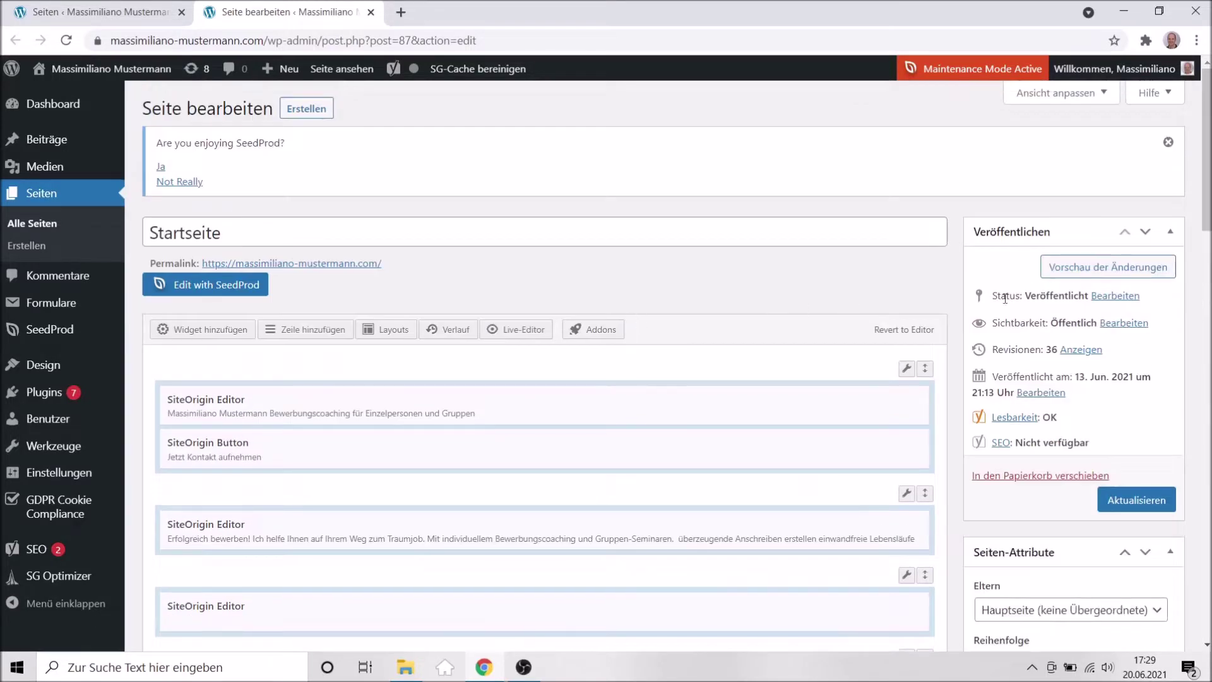
click(1106, 272)
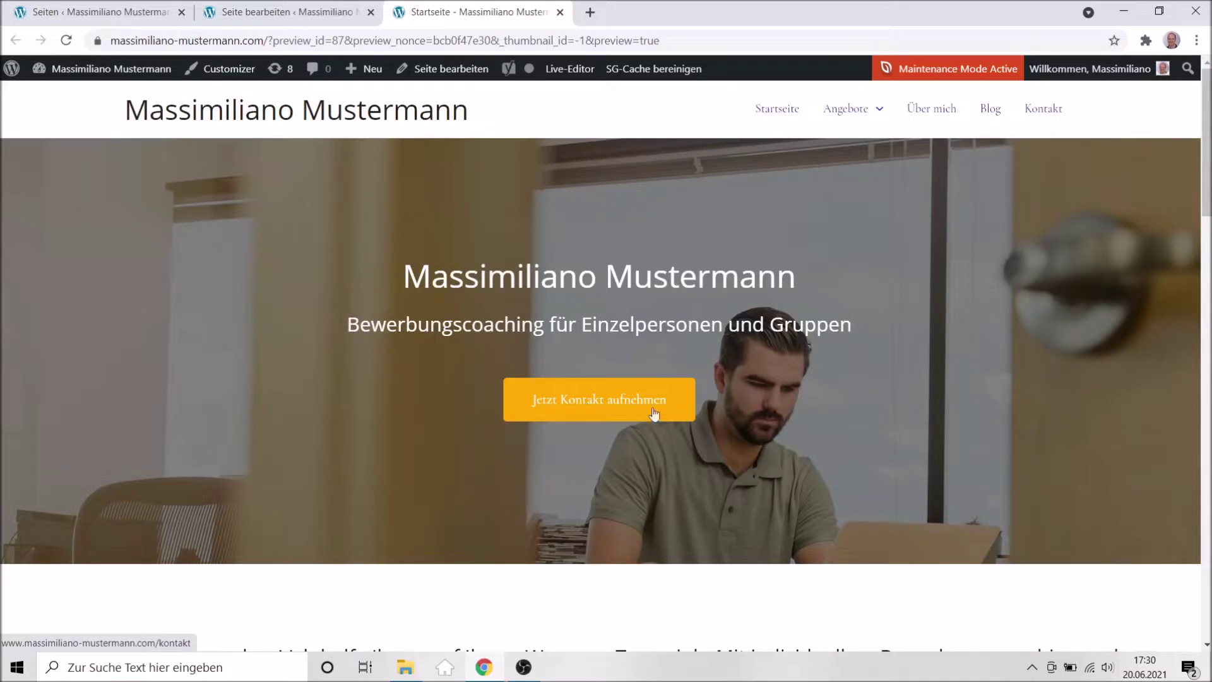
scroll(364, 415, down, 7)
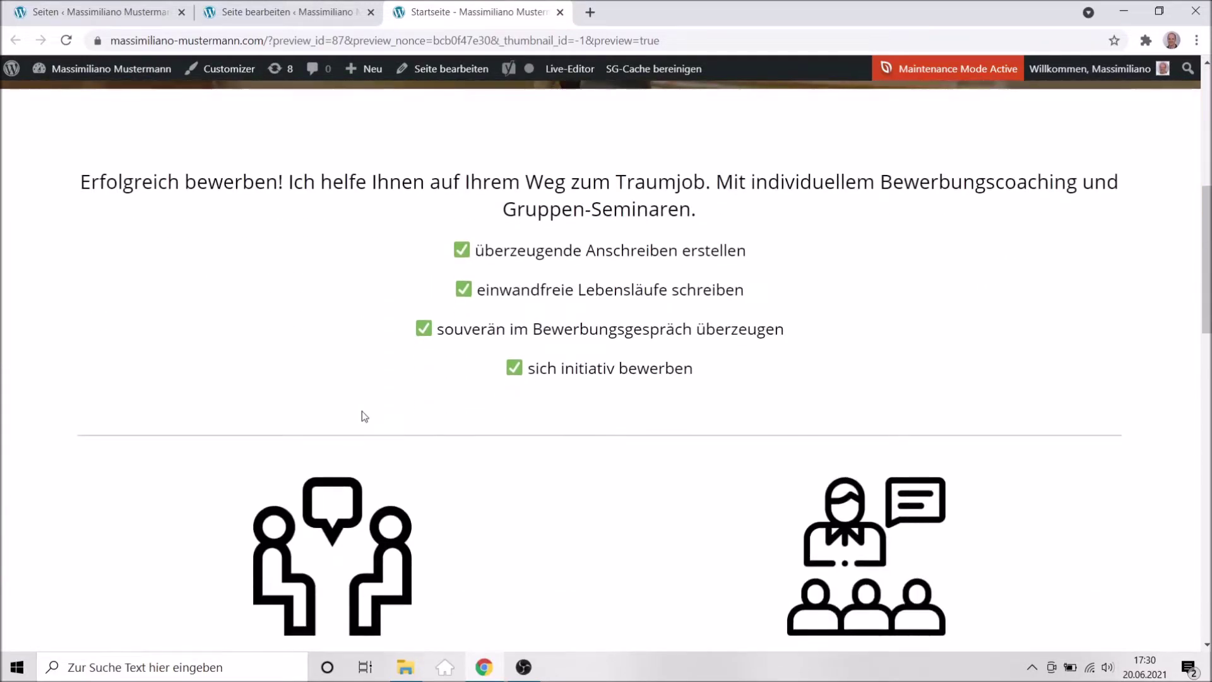
scroll(364, 415, down, 6)
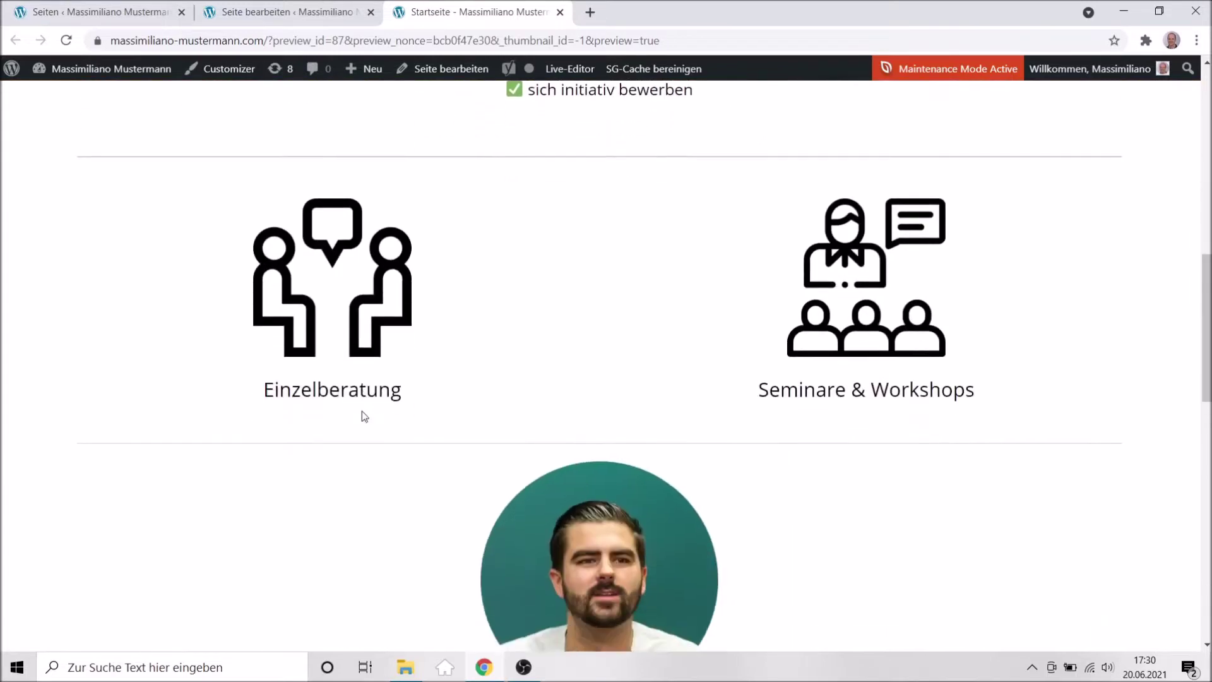
scroll(363, 414, down, 8)
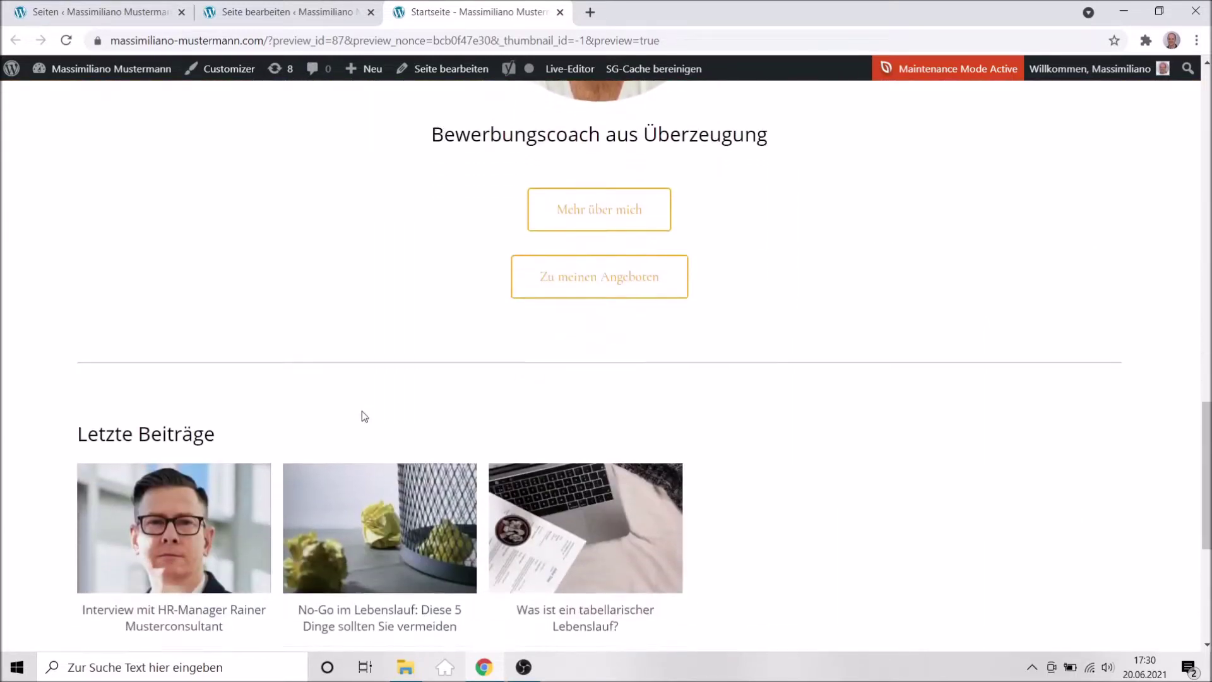
scroll(363, 417, down, 1)
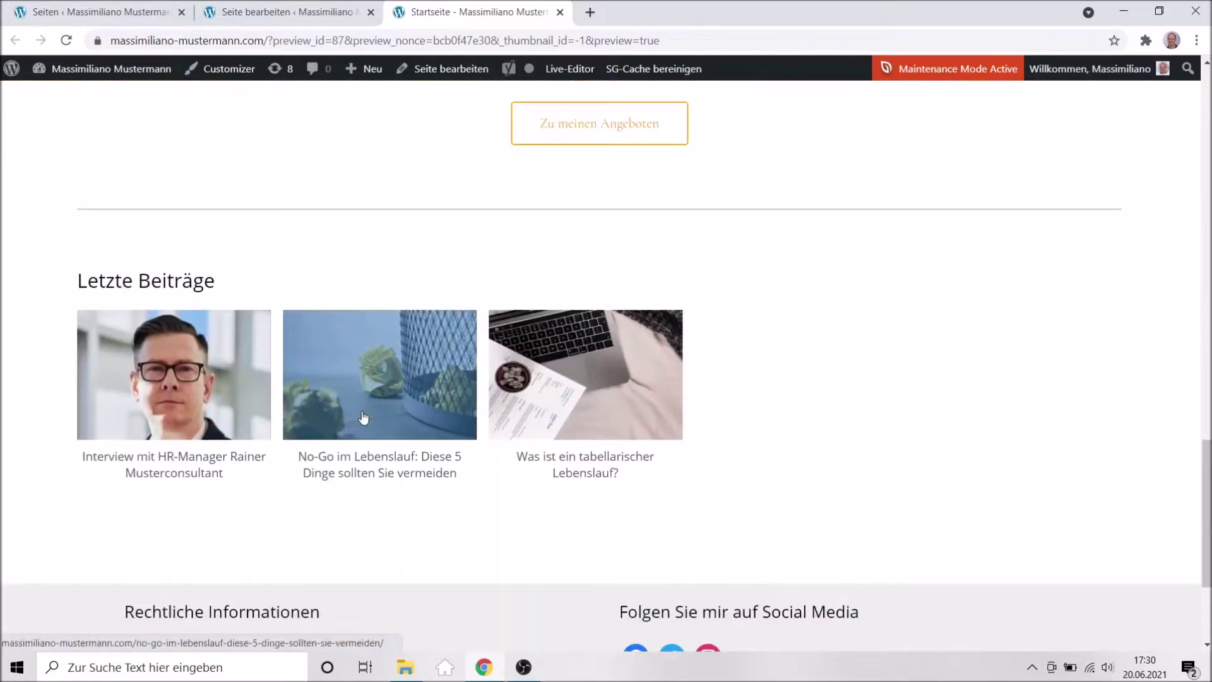
scroll(363, 416, up, 4)
scroll(363, 415, up, 8)
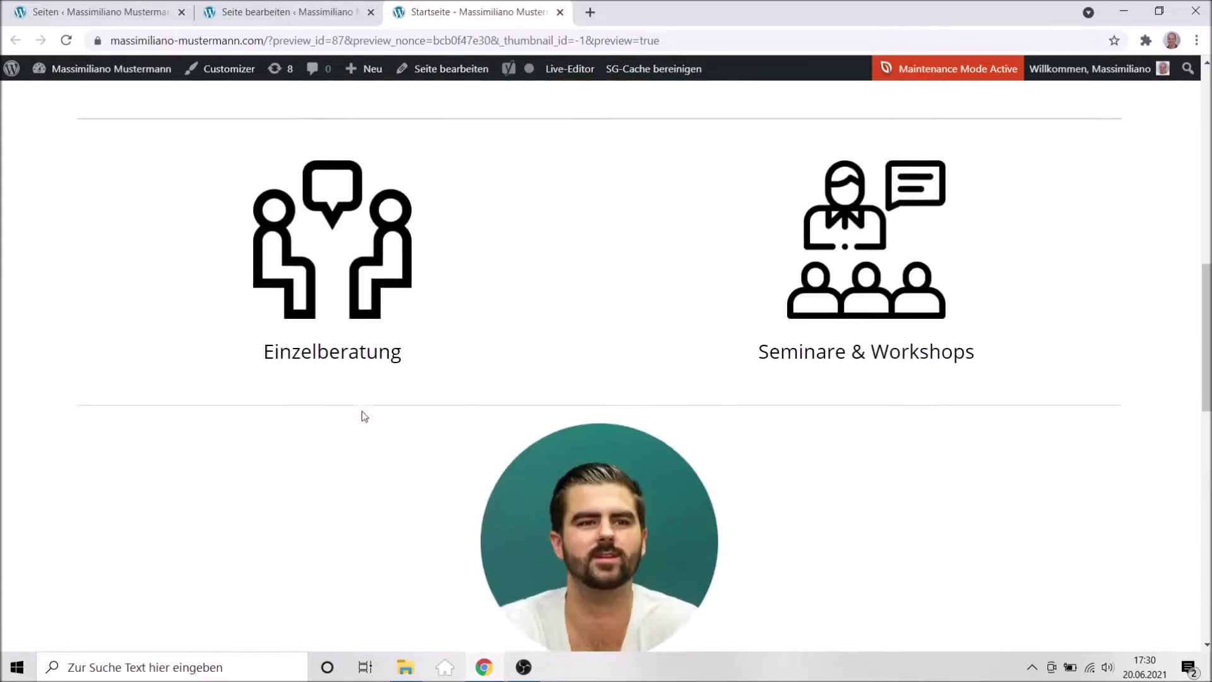
scroll(362, 411, up, 6)
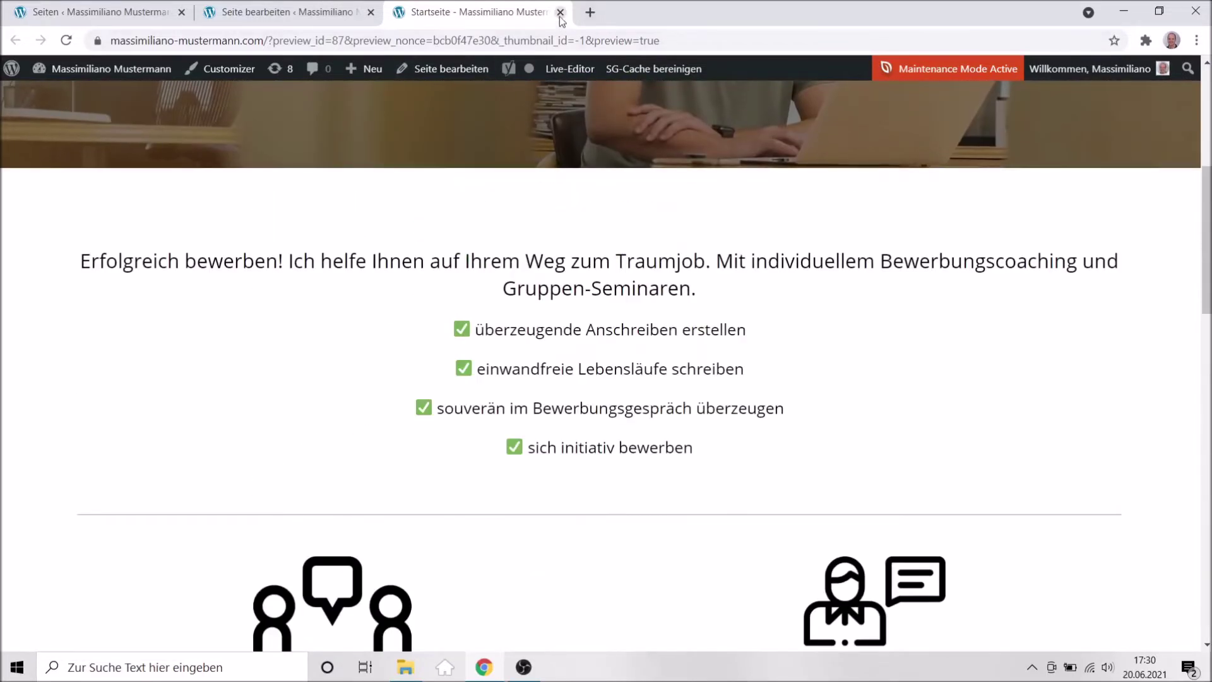
click(560, 13)
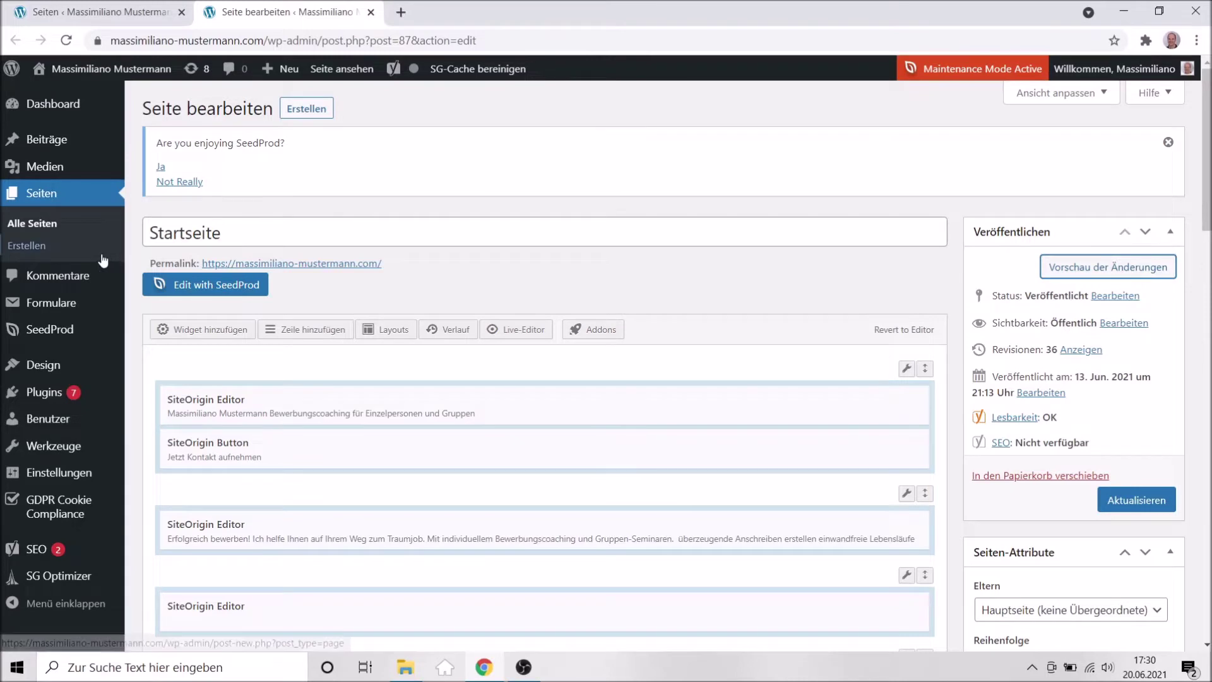
Close the Startseite editor tab and open the Customizer from the Design menu.
click(371, 12)
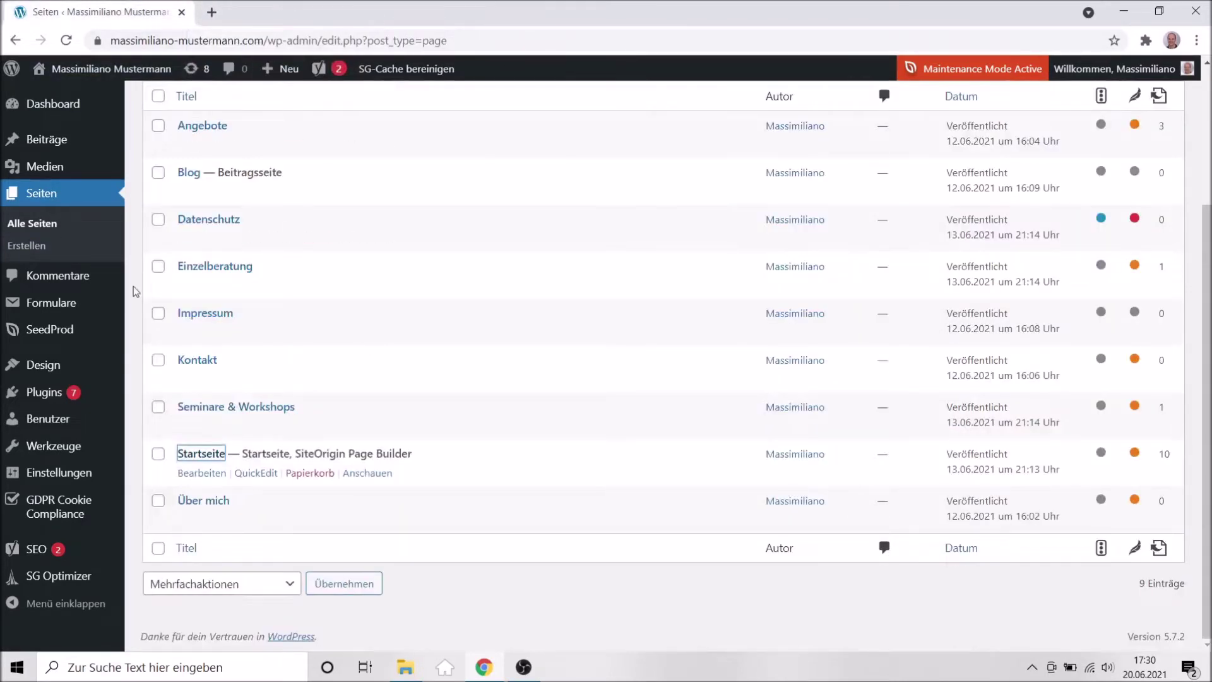
scroll(63, 310, up, 1)
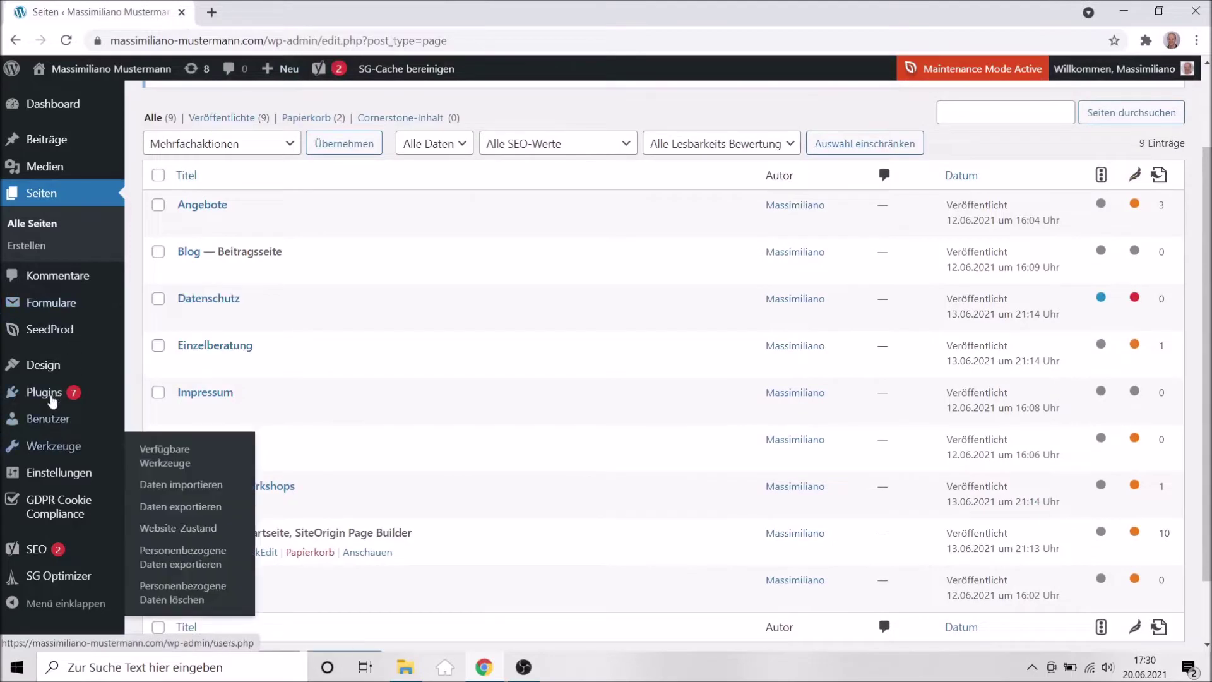
mouse_move(44, 364)
click(163, 401)
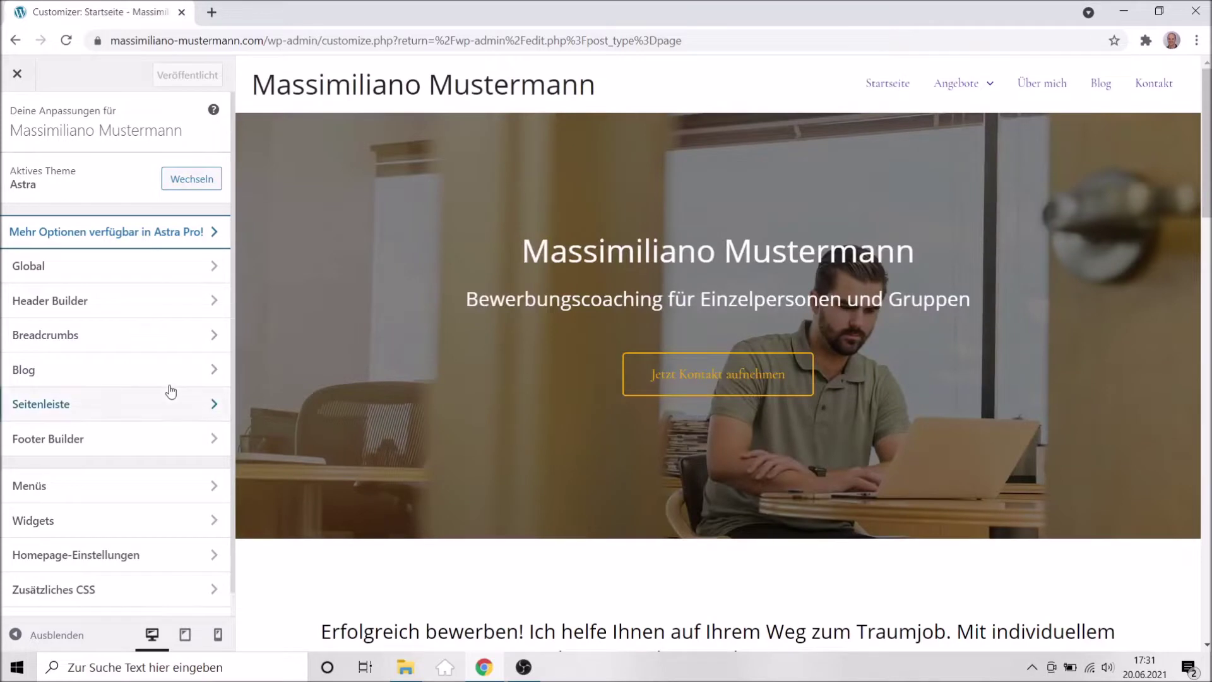
Check the Farben colour section under Global, then return to the Global panel.
click(59, 273)
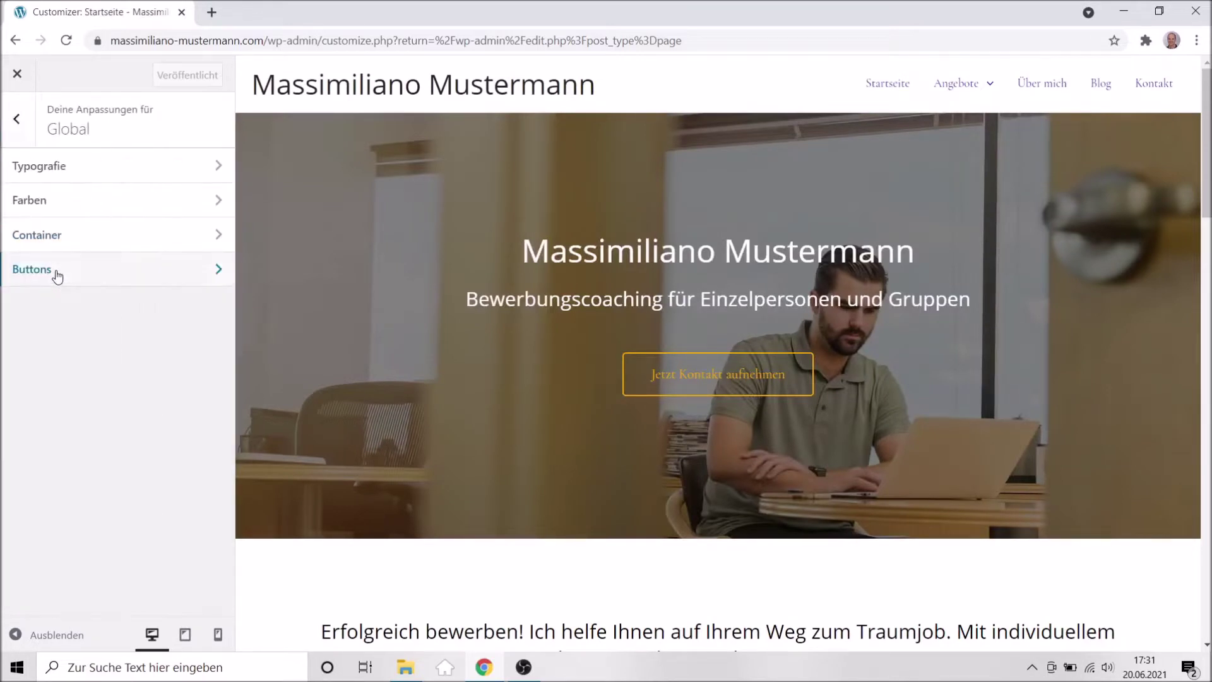
click(51, 214)
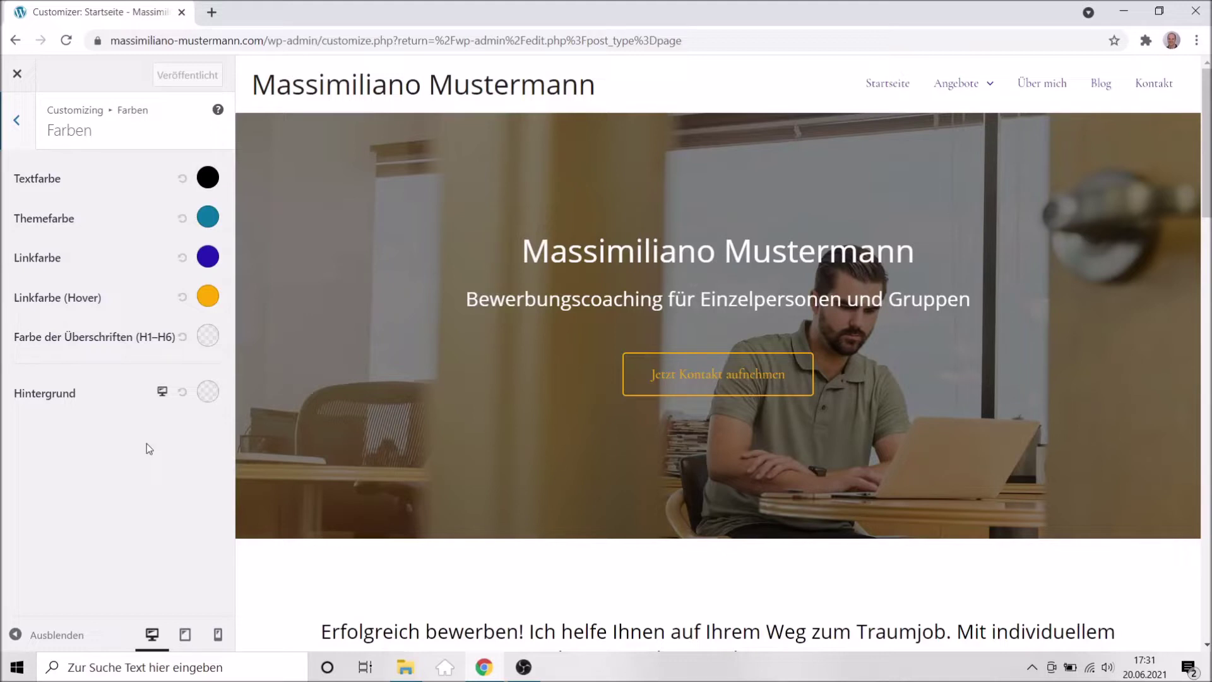
click(26, 134)
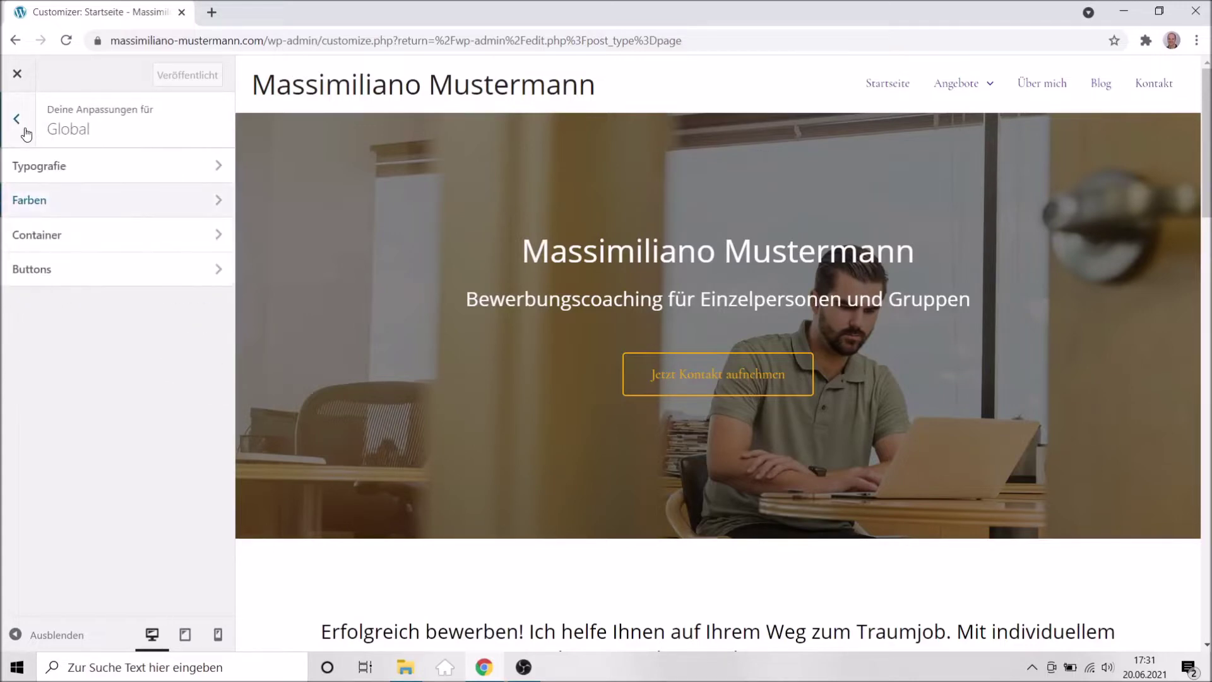
scroll(611, 451, down, 3)
scroll(599, 442, up, 3)
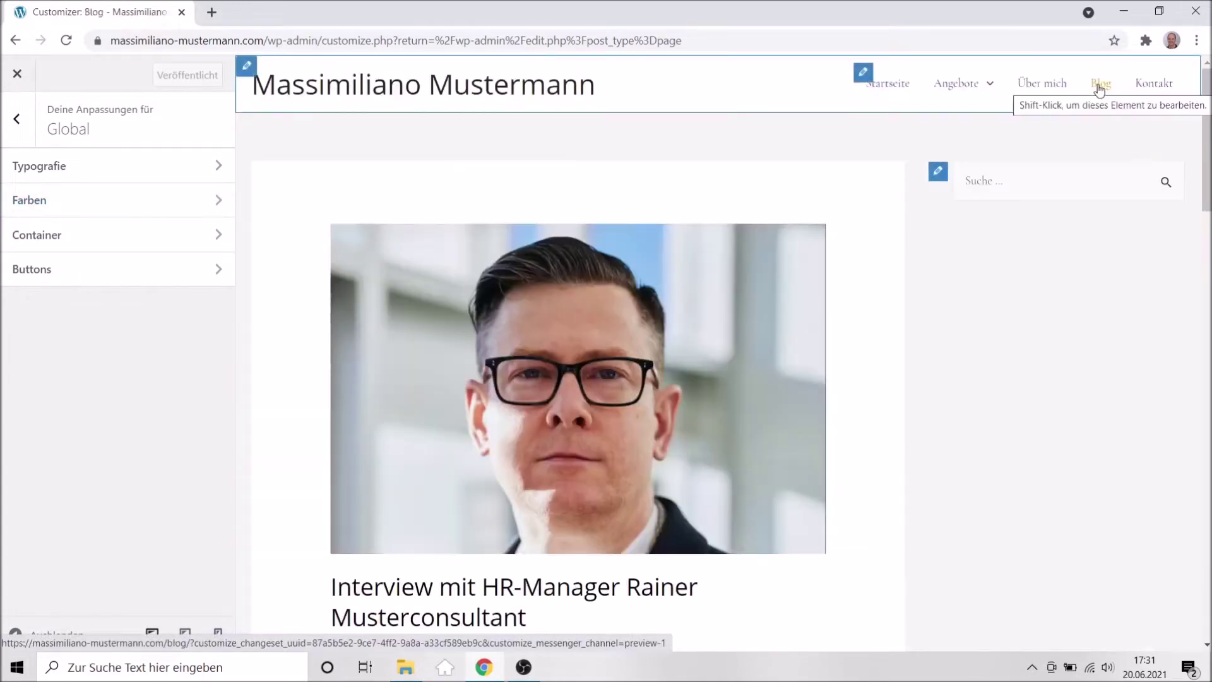
click(1039, 88)
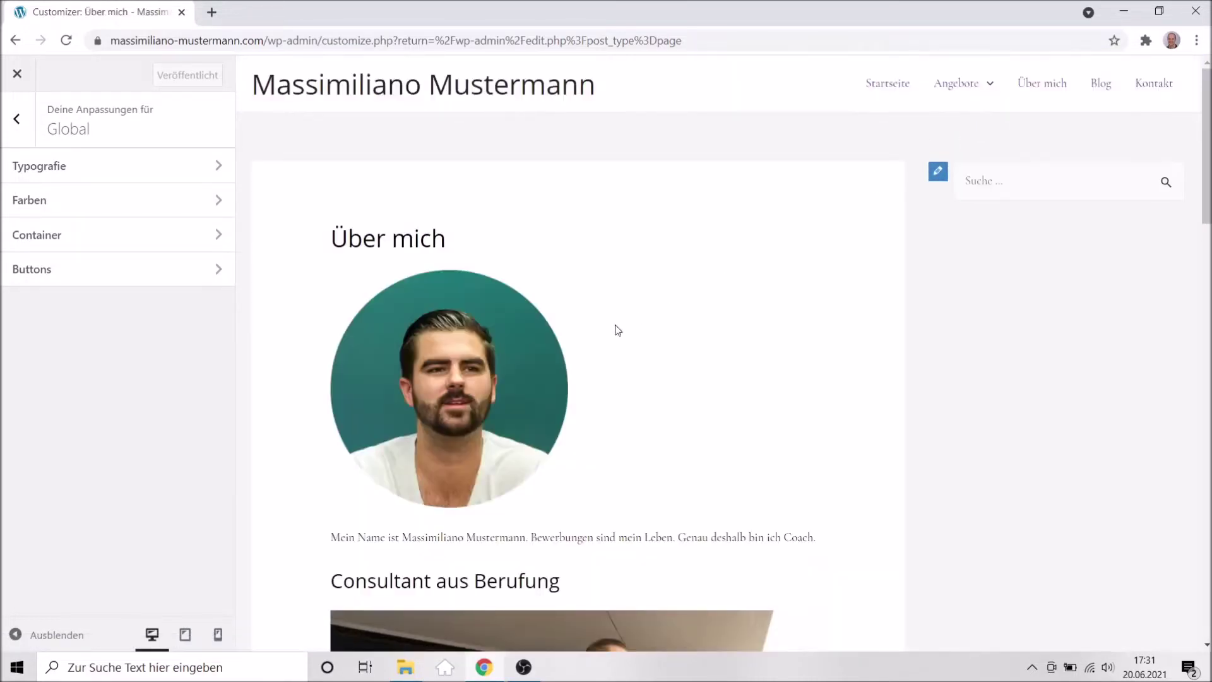
scroll(757, 348, down, 7)
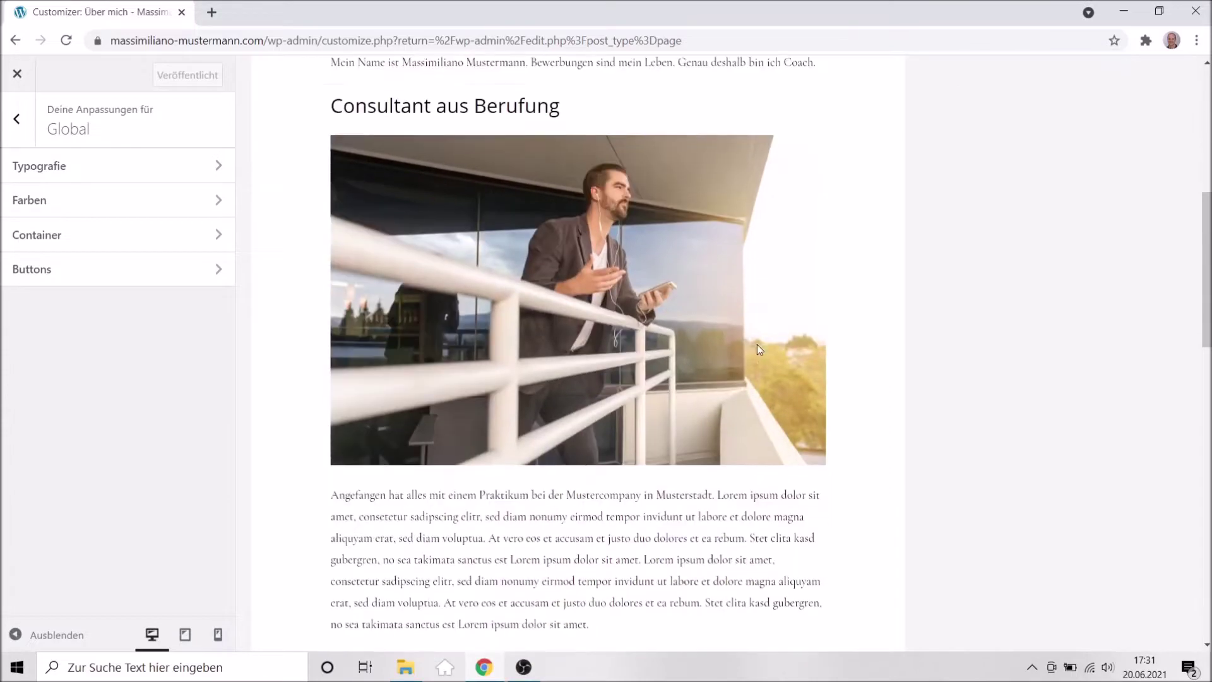
scroll(757, 349, down, 8)
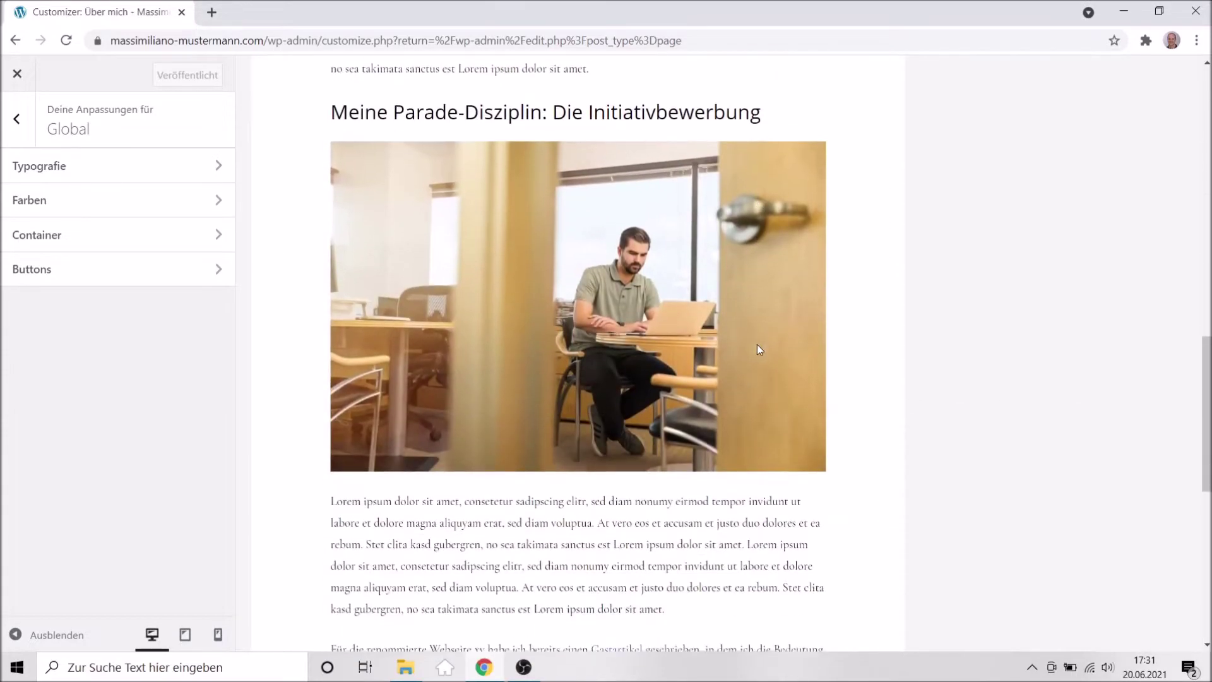
scroll(759, 350, down, 7)
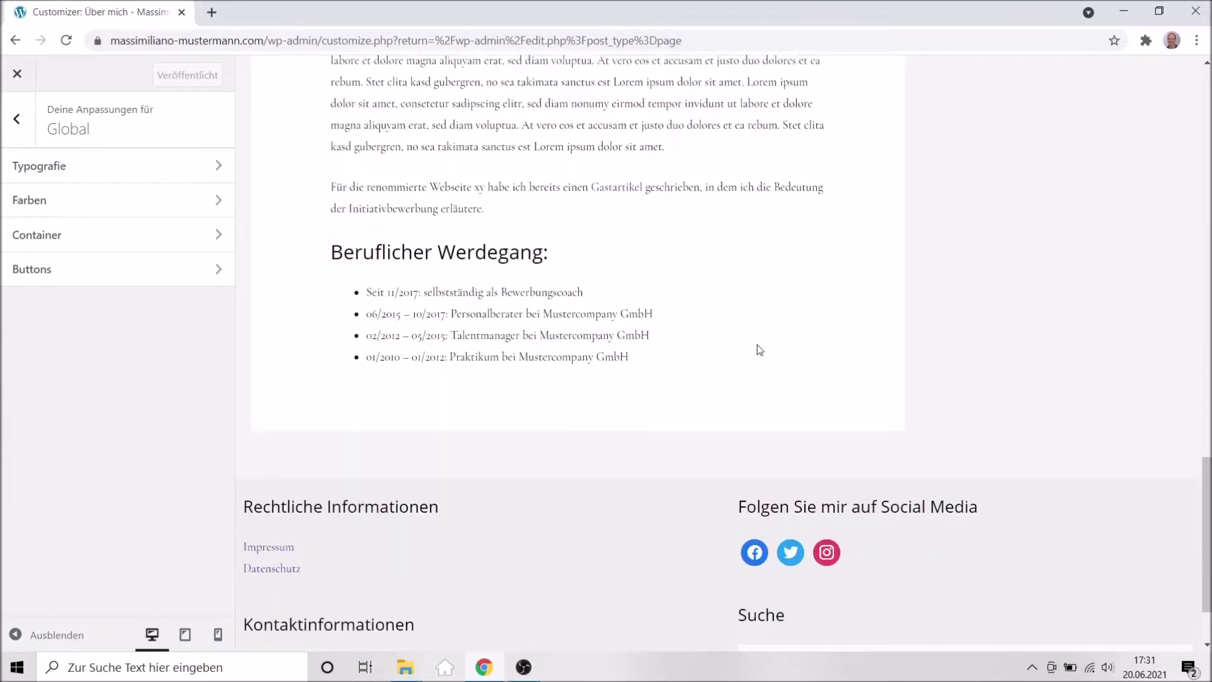
scroll(759, 350, up, 12)
scroll(758, 349, up, 6)
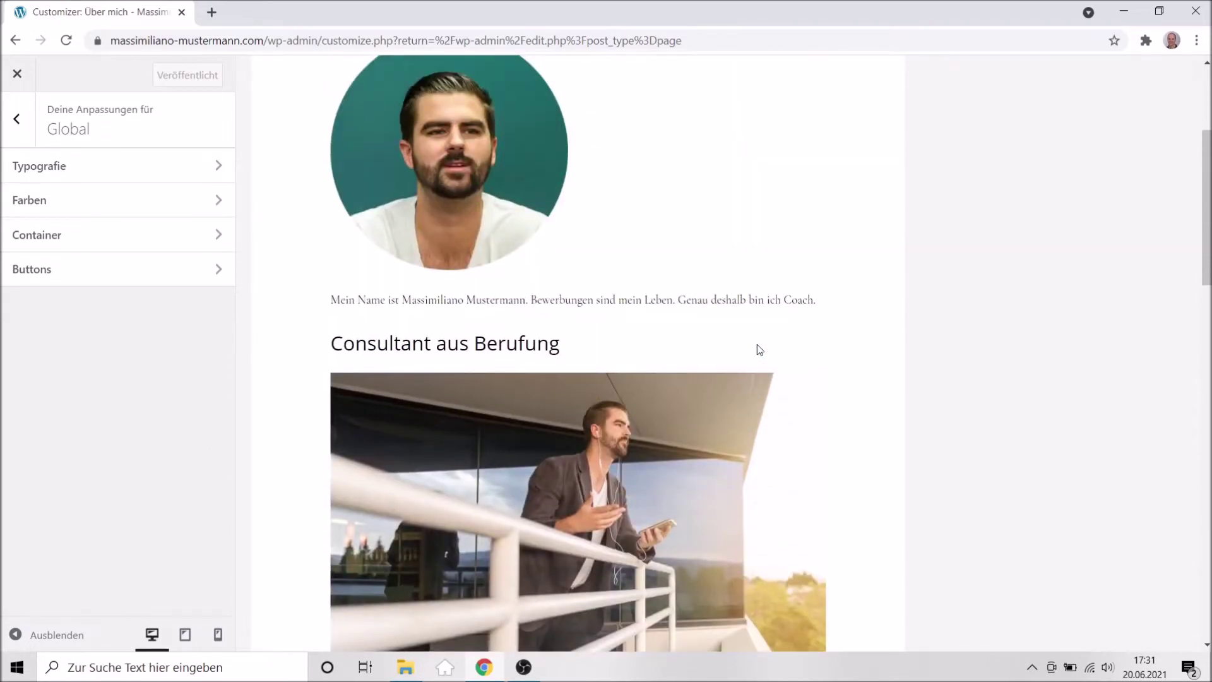
scroll(759, 350, up, 4)
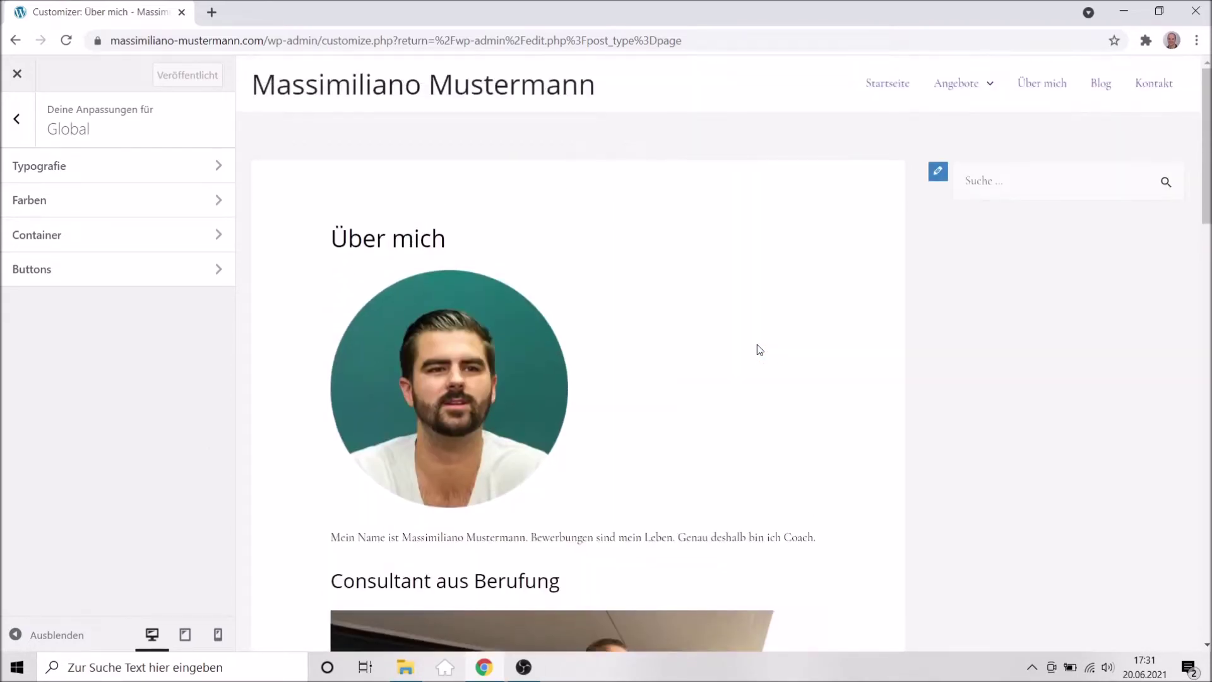
scroll(760, 350, down, 10)
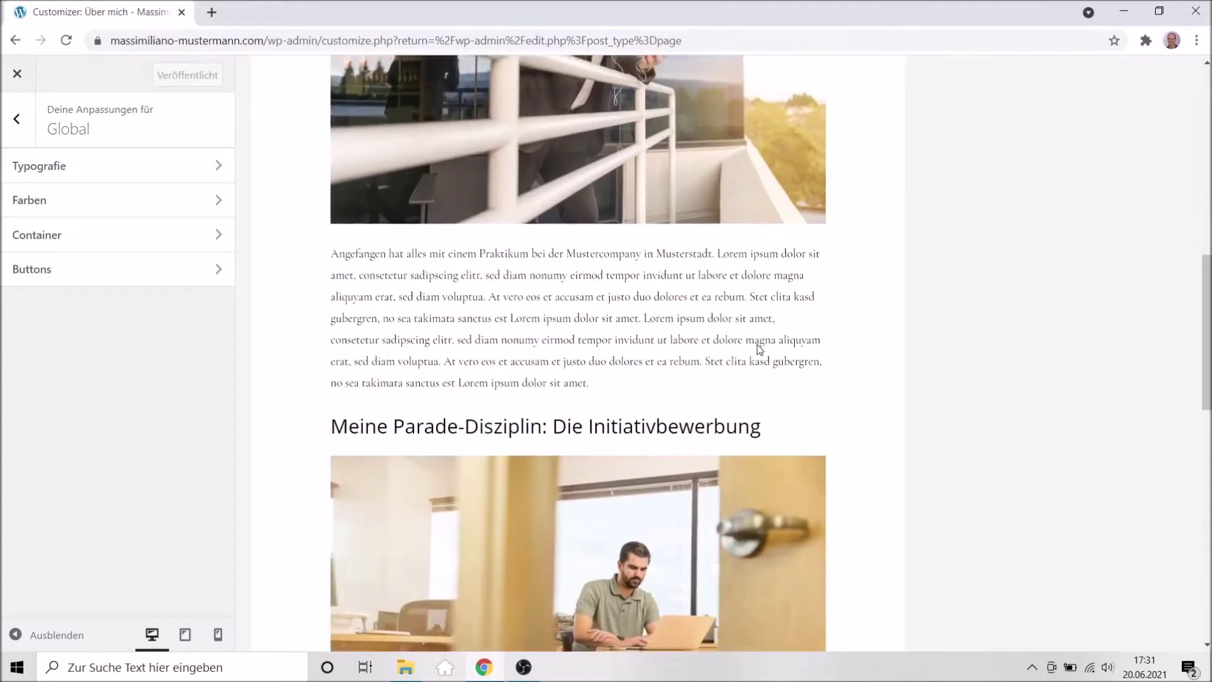
scroll(758, 345, down, 1)
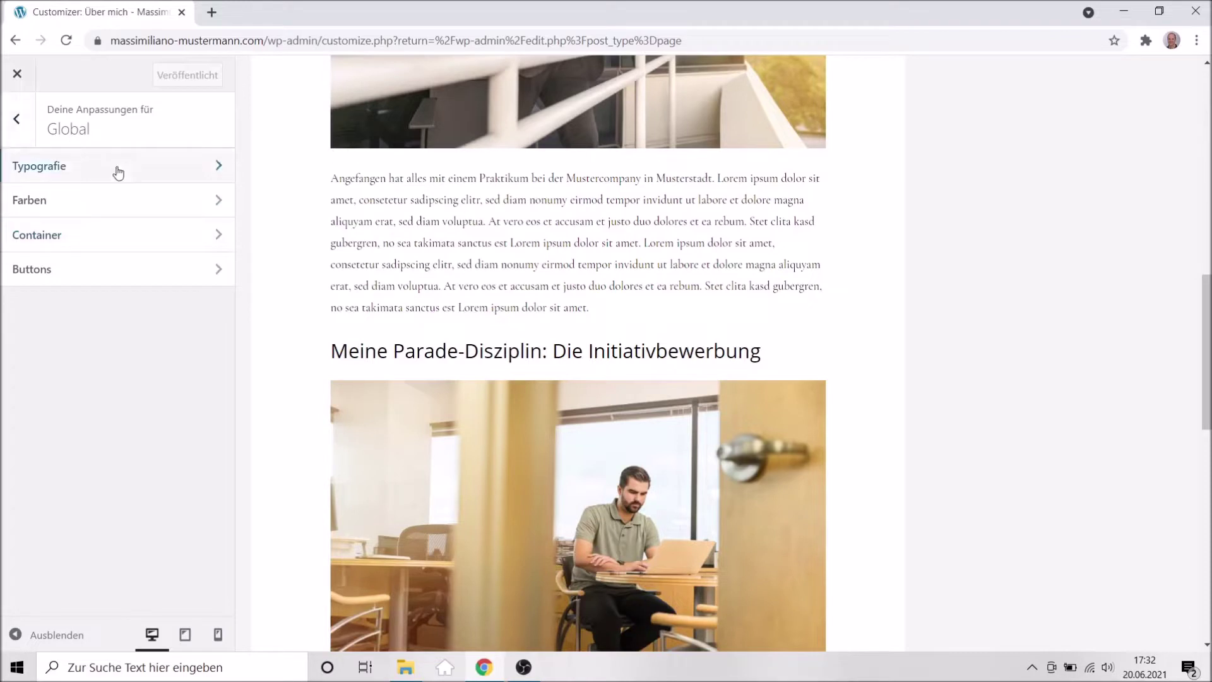
Change the Basis-Typografie body font size from 15 to 18 px.
click(17, 119)
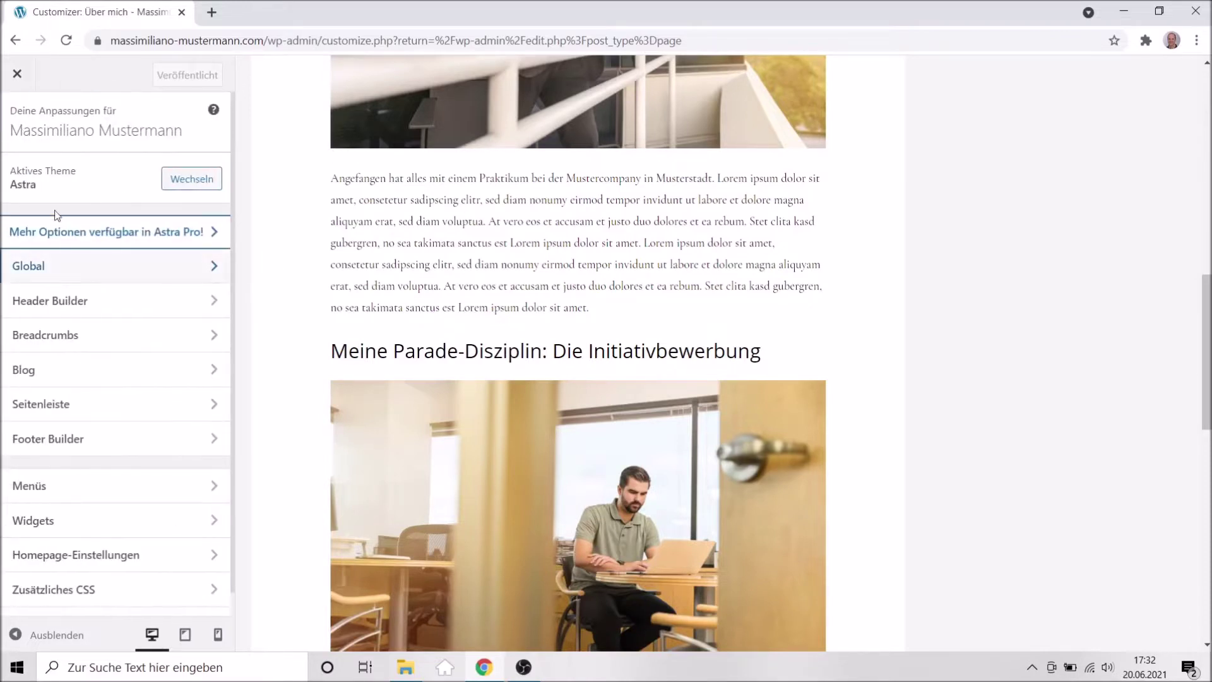
click(43, 270)
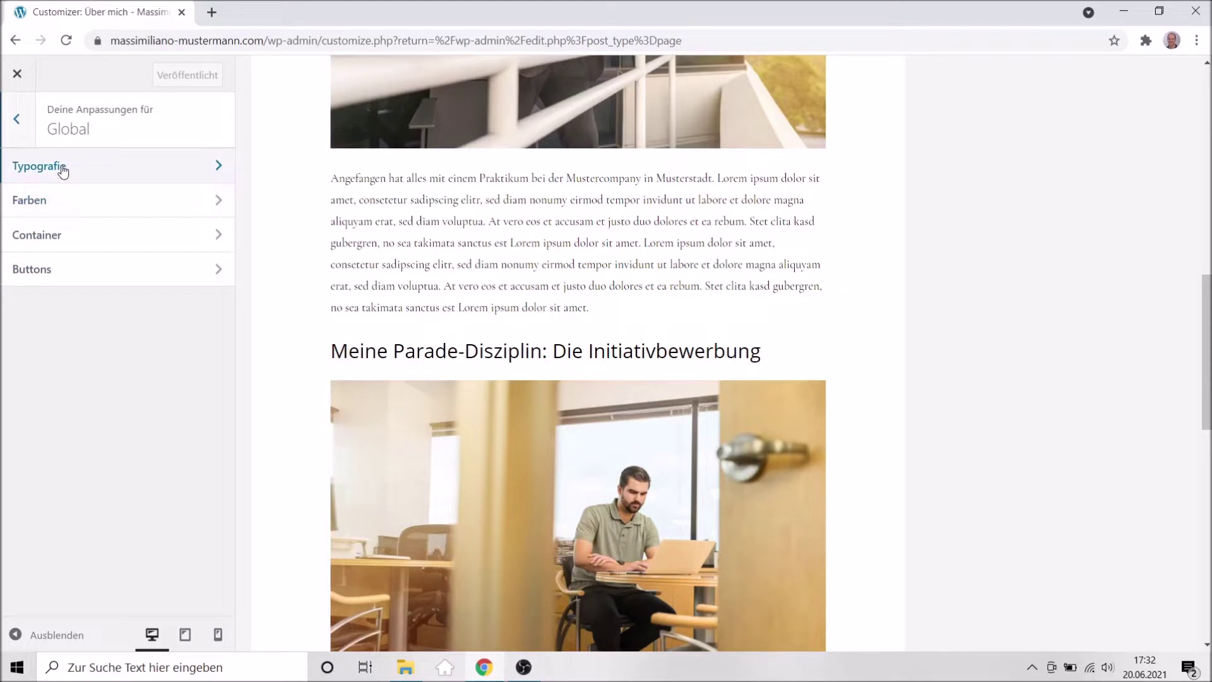
click(62, 171)
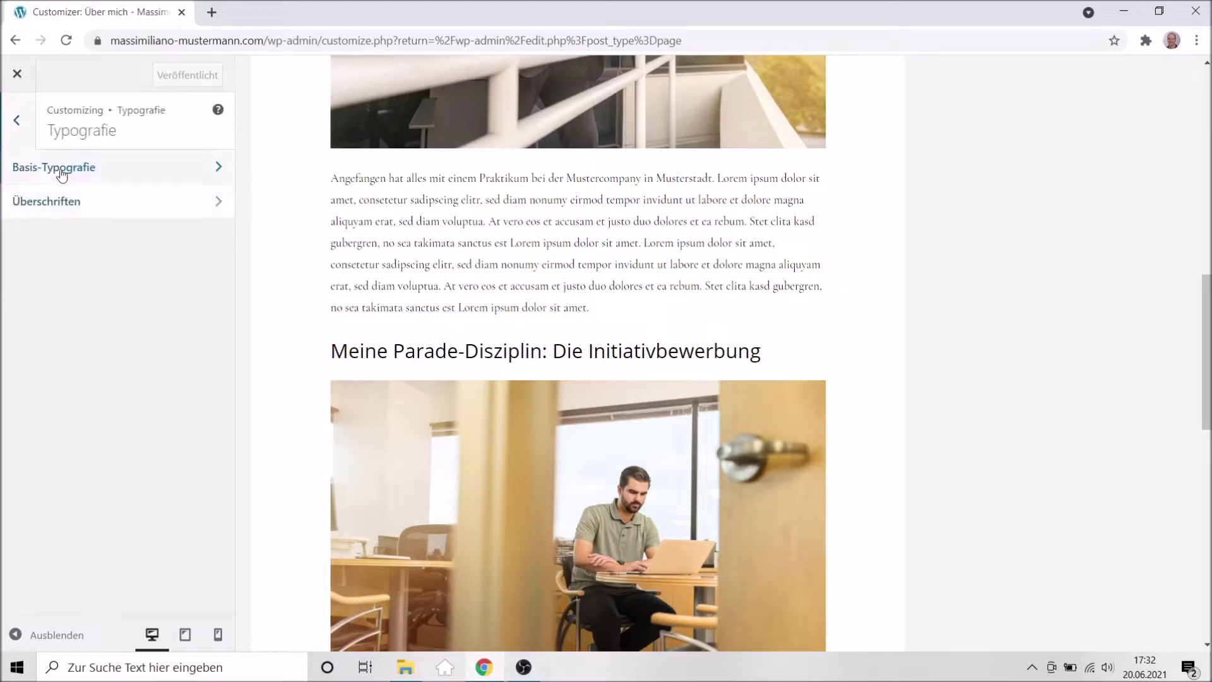
click(59, 169)
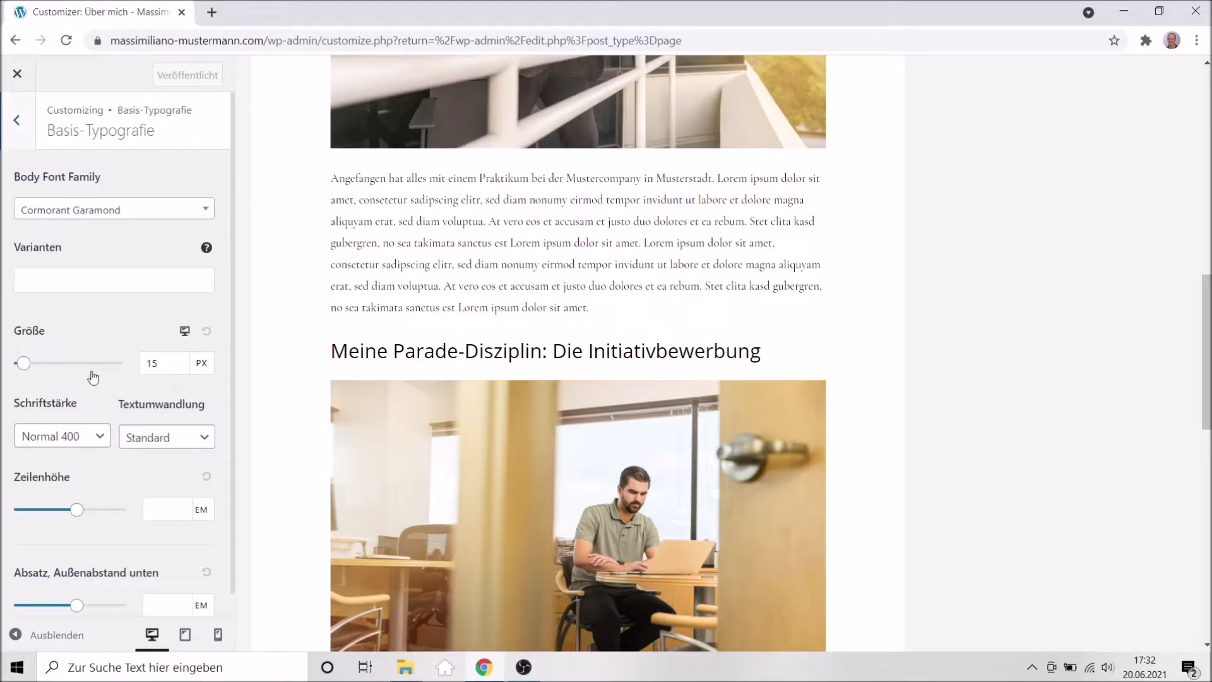
click(165, 366)
key(BackSpace)
text(8)
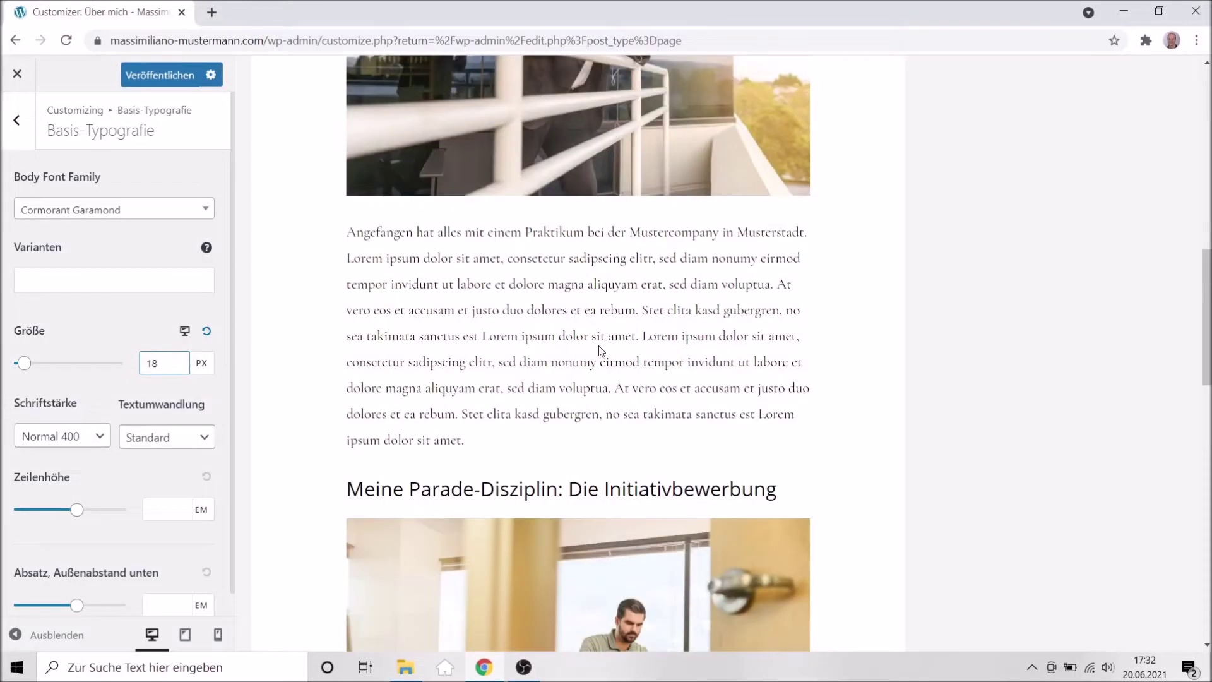
scroll(503, 314, up, 6)
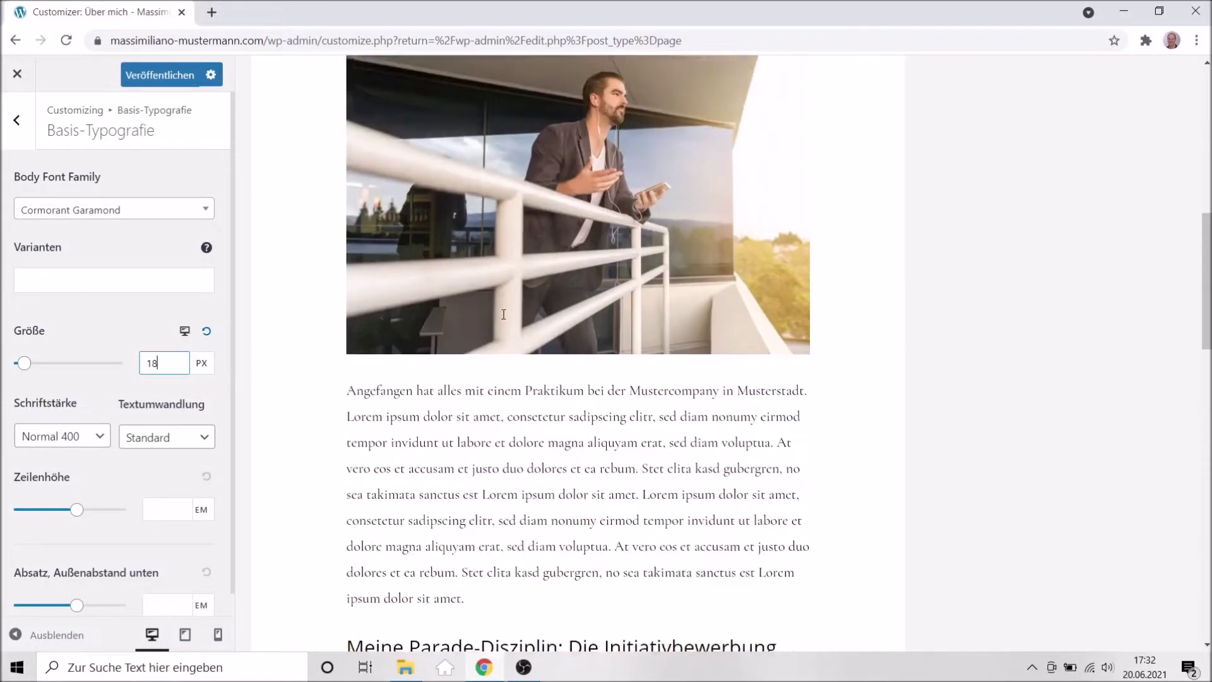
scroll(503, 316, down, 3)
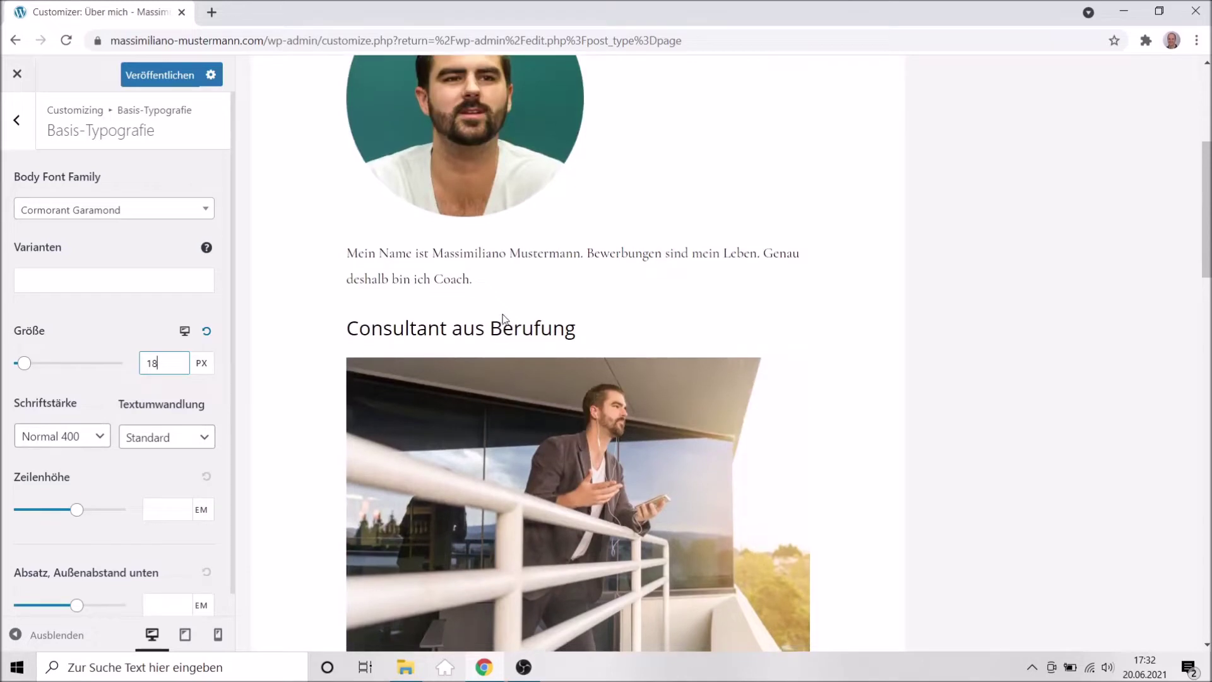
scroll(505, 319, down, 4)
scroll(505, 319, down, 1)
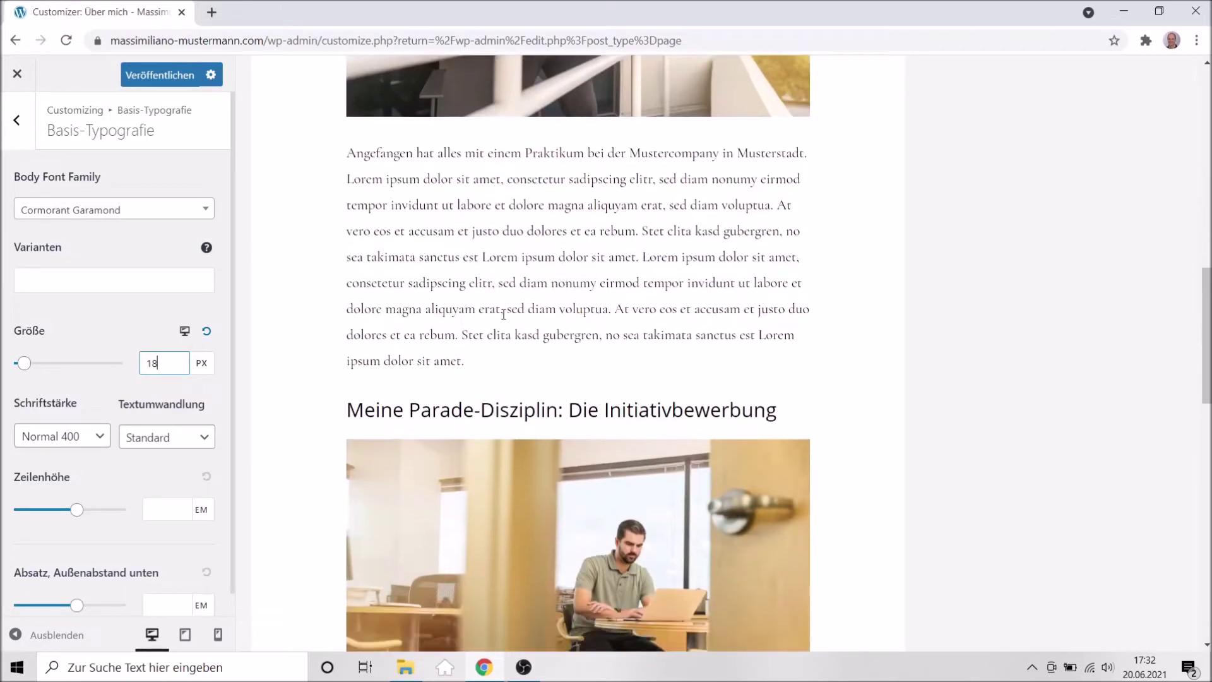
Set the body text line height (Zeilenhöhe) to 1,5 em.
click(158, 512)
text(1)
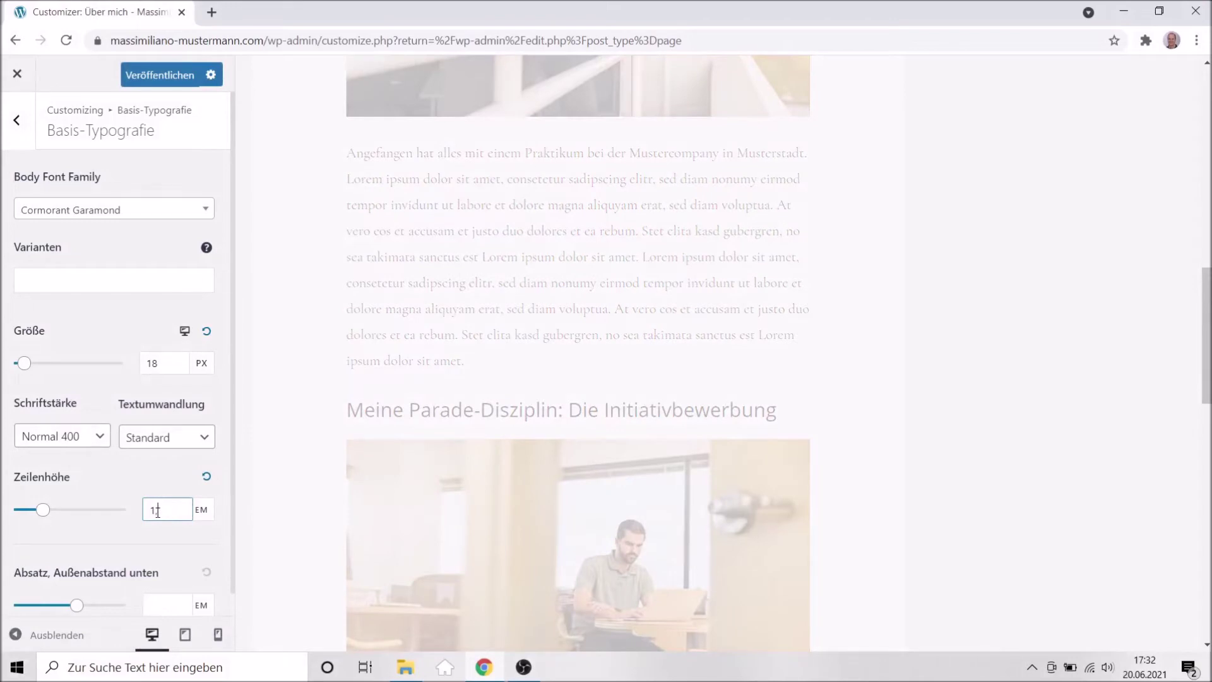
text(,5)
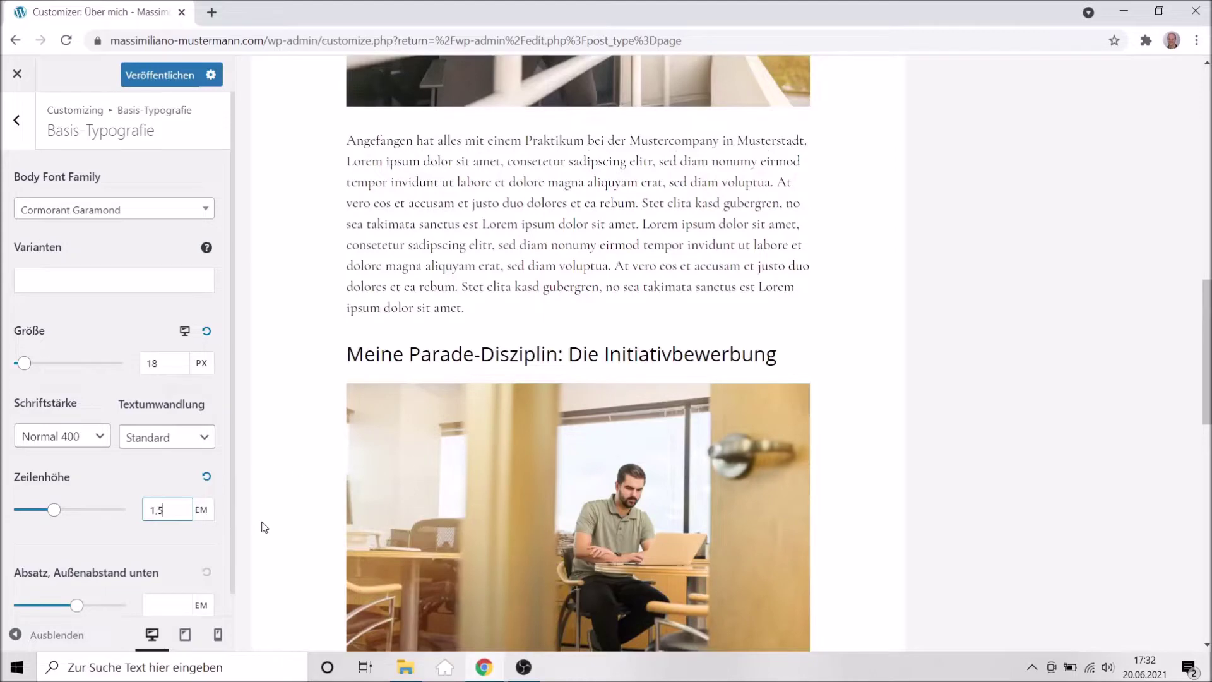
scroll(327, 386, down, 6)
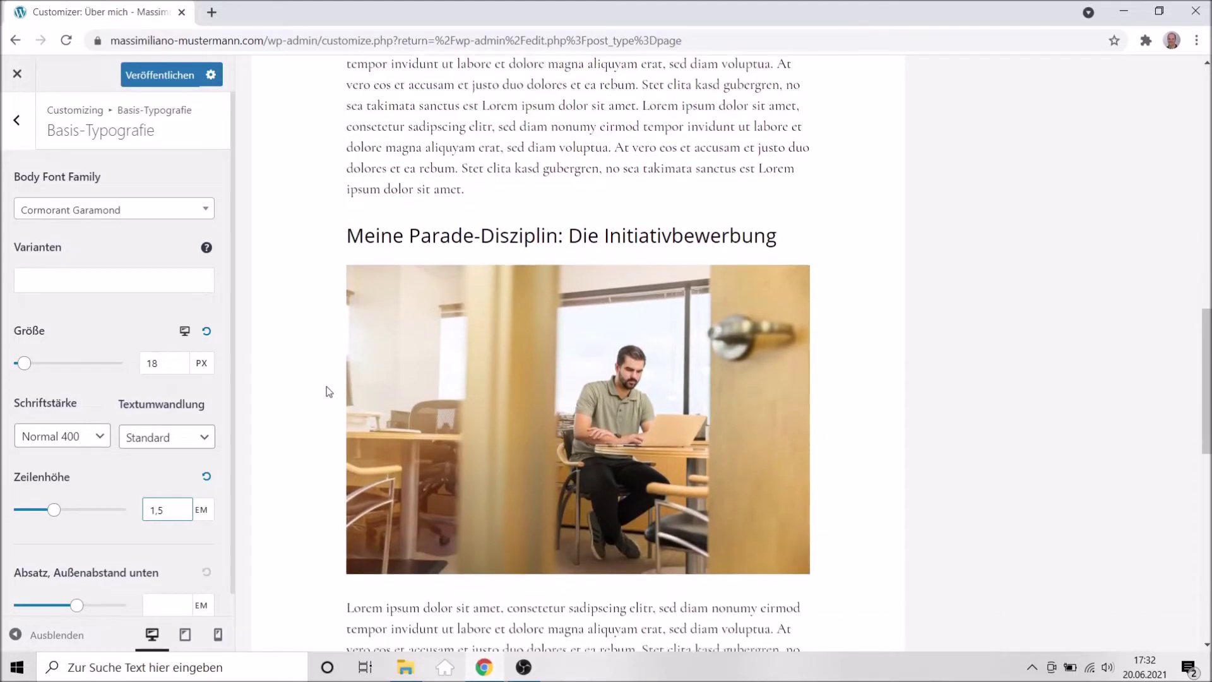
scroll(327, 386, down, 4)
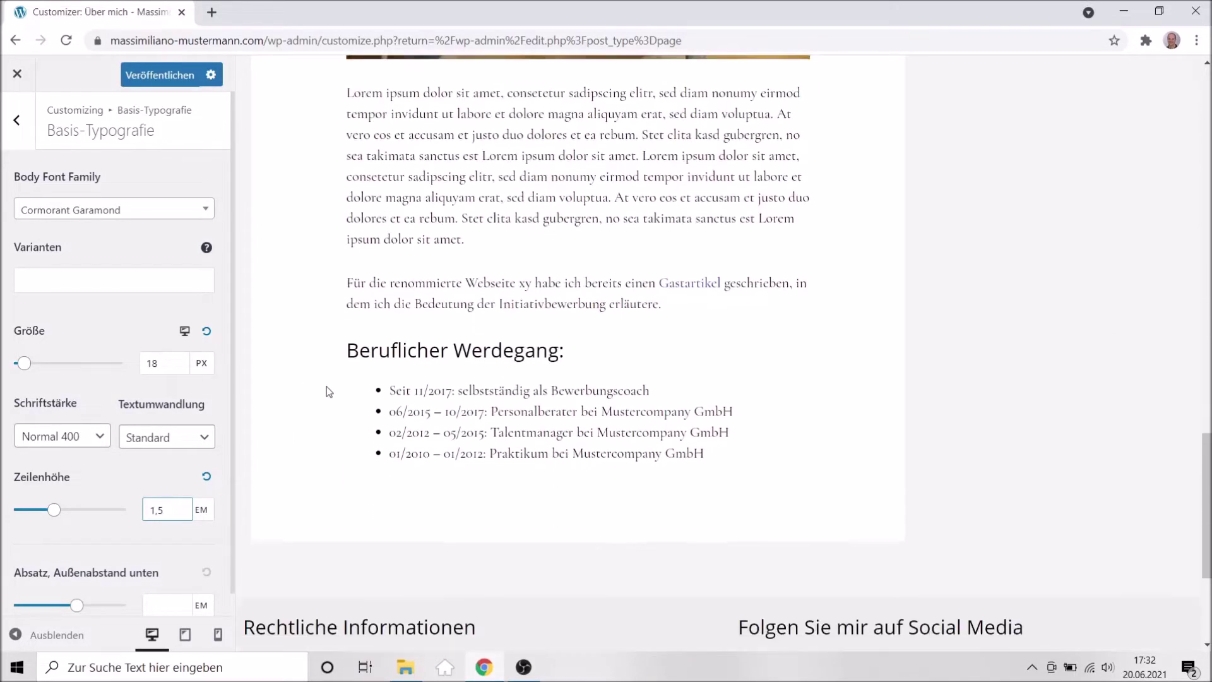
scroll(214, 561, down, 1)
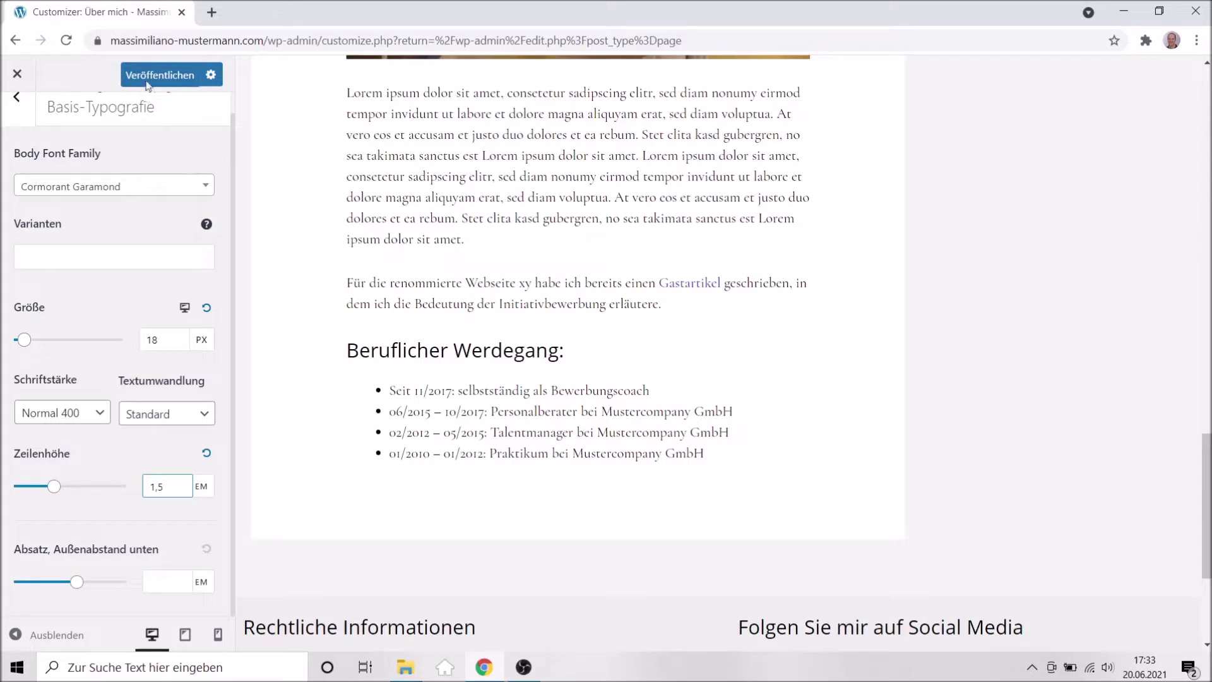
Publish the 18 px size and 1,5 em line height changes.
click(146, 76)
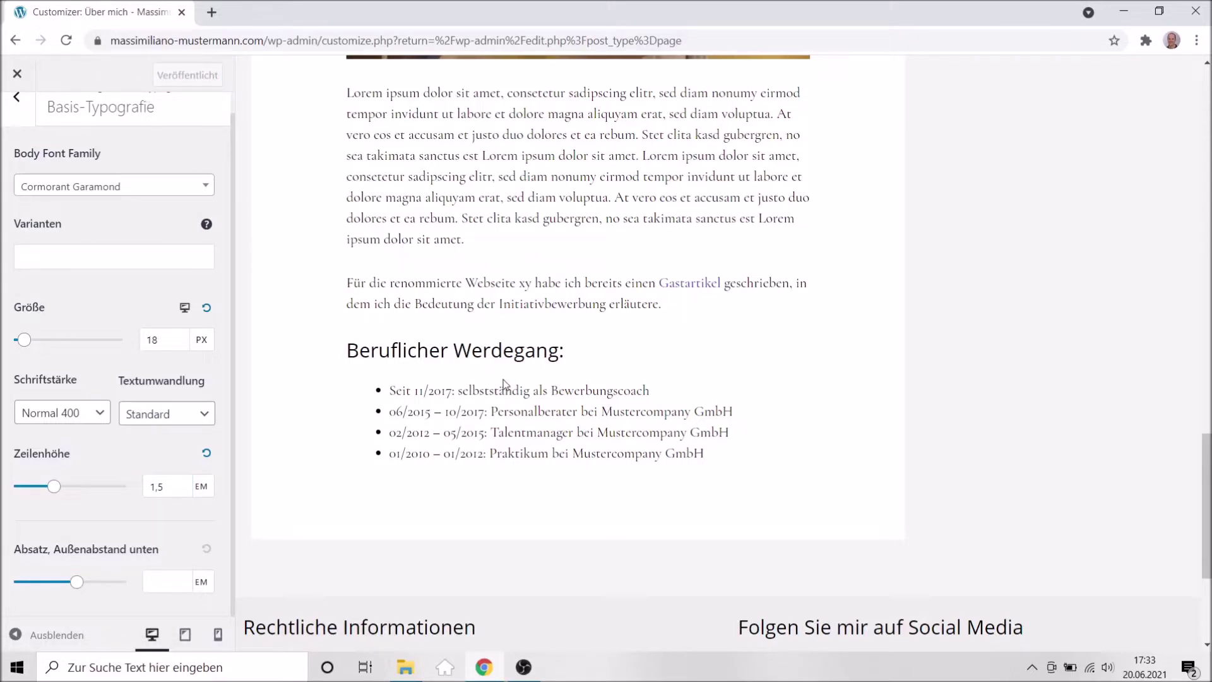
scroll(503, 382, down, 4)
scroll(503, 382, up, 7)
scroll(503, 381, up, 2)
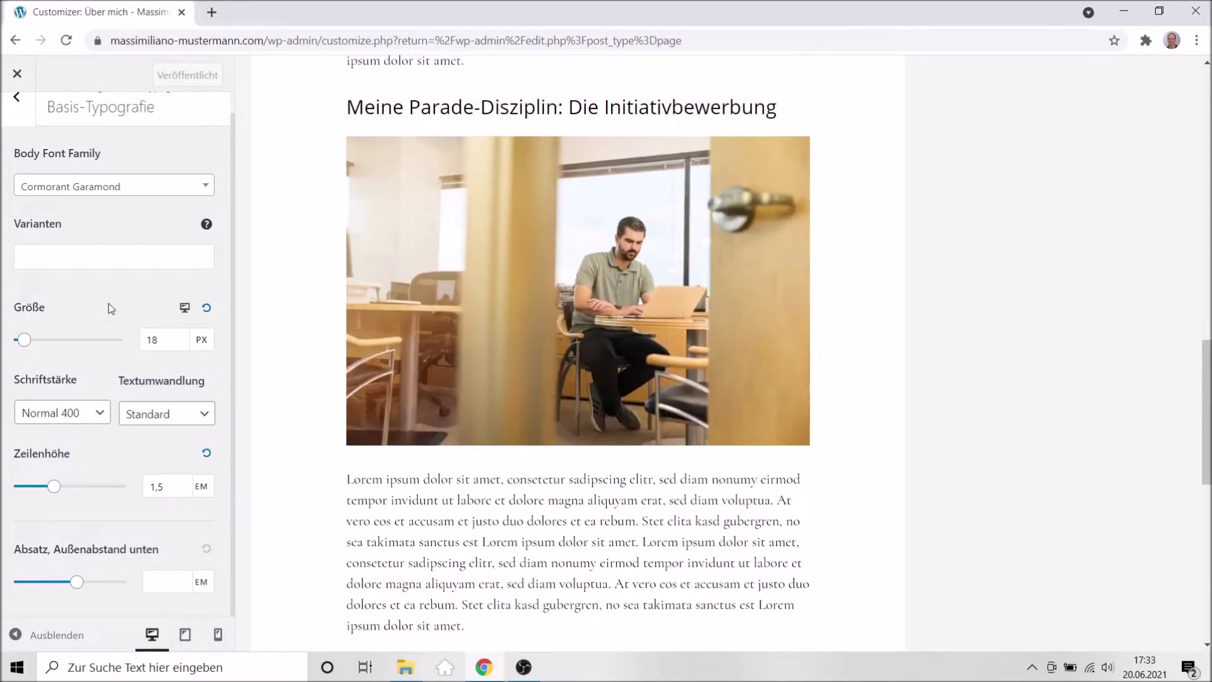
scroll(230, 262, up, 1)
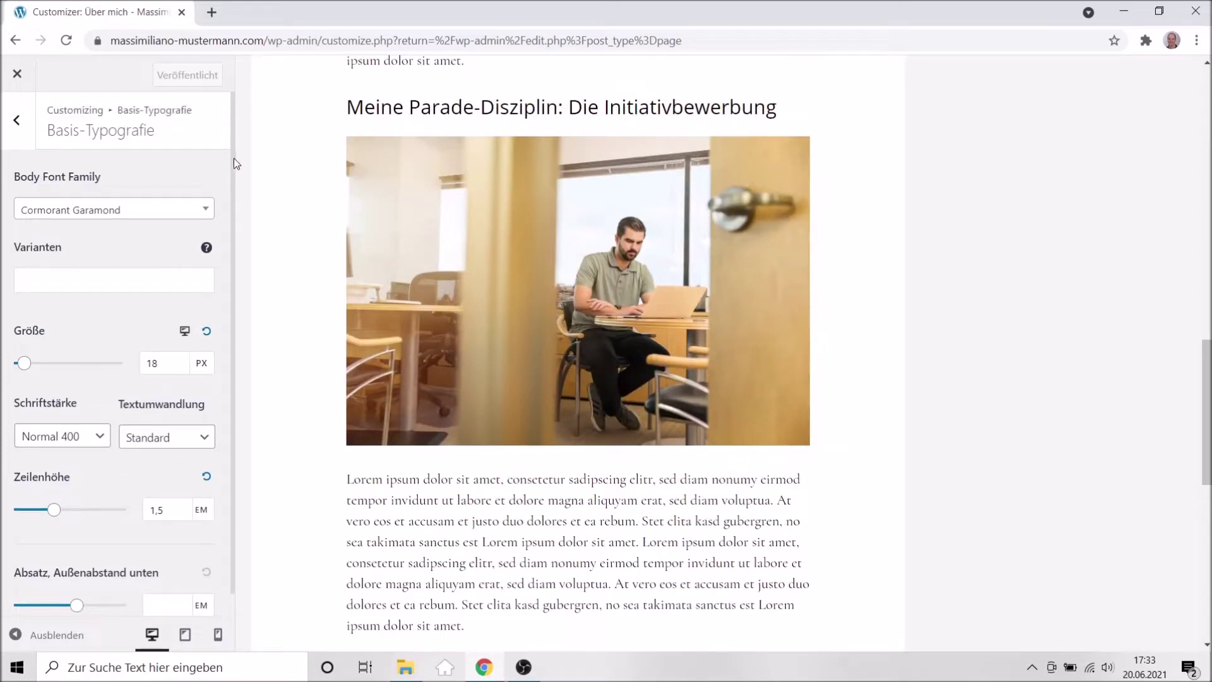
Open the Überschriften heading typography settings.
click(13, 120)
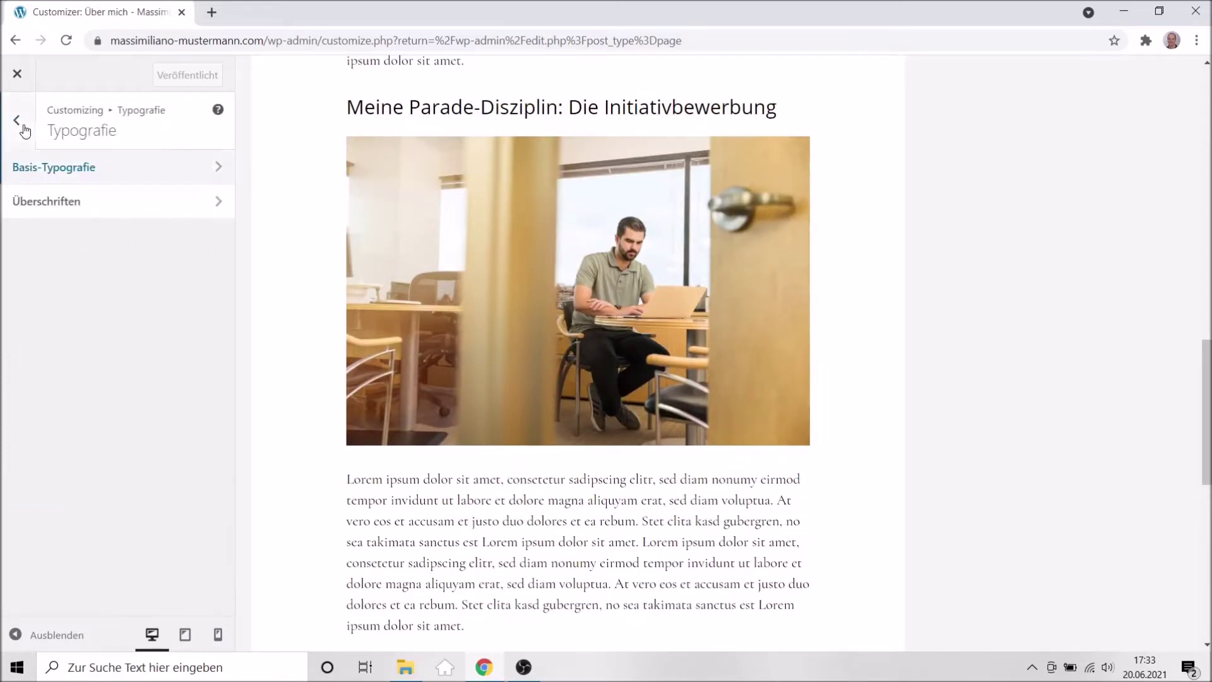
click(56, 208)
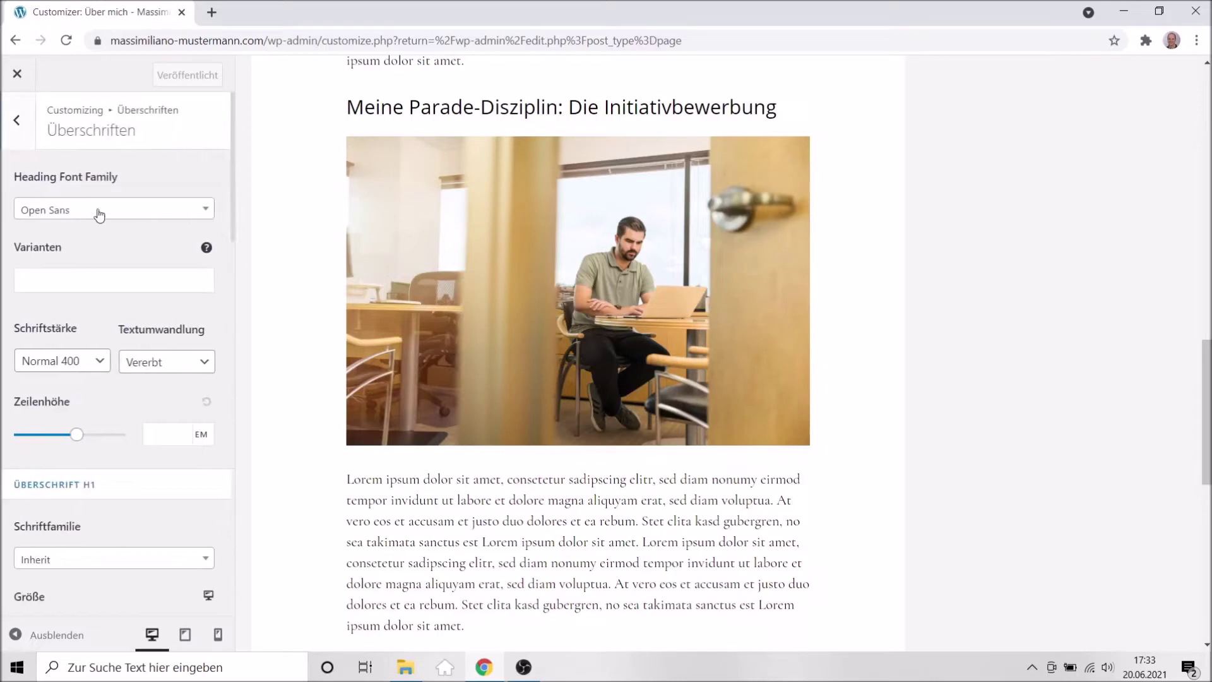
scroll(897, 398, up, 7)
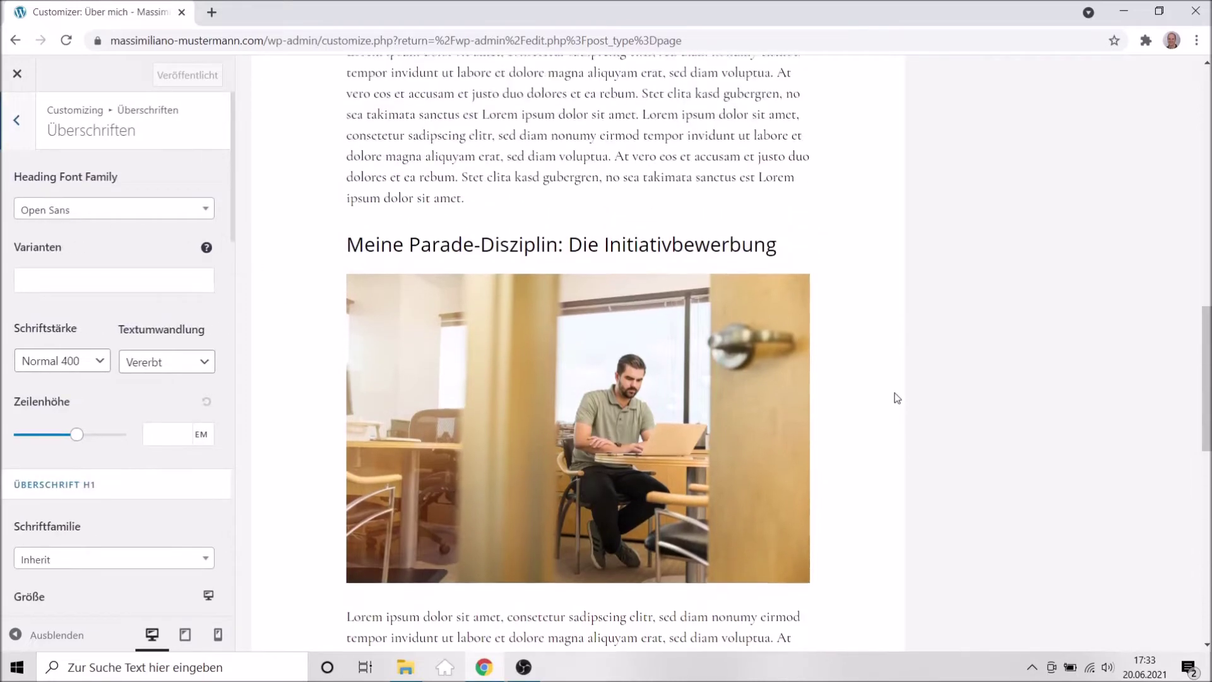
scroll(895, 392, up, 9)
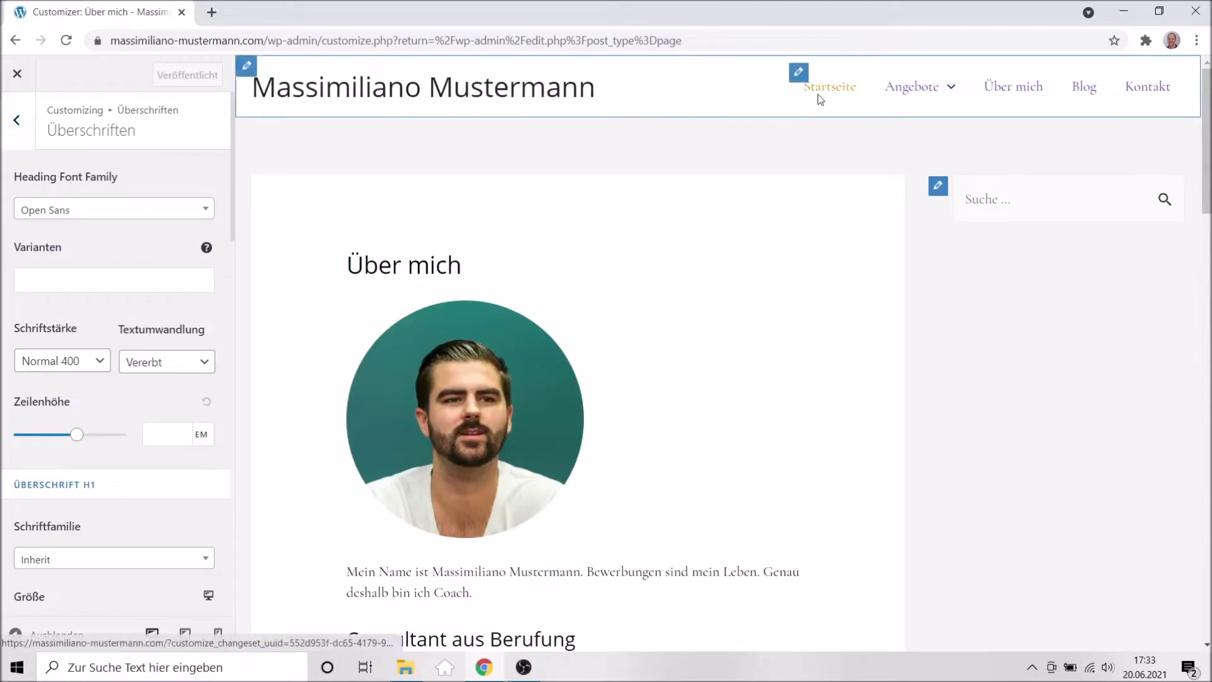
Load the Startseite in the preview and bring the H1 size settings into view.
click(818, 89)
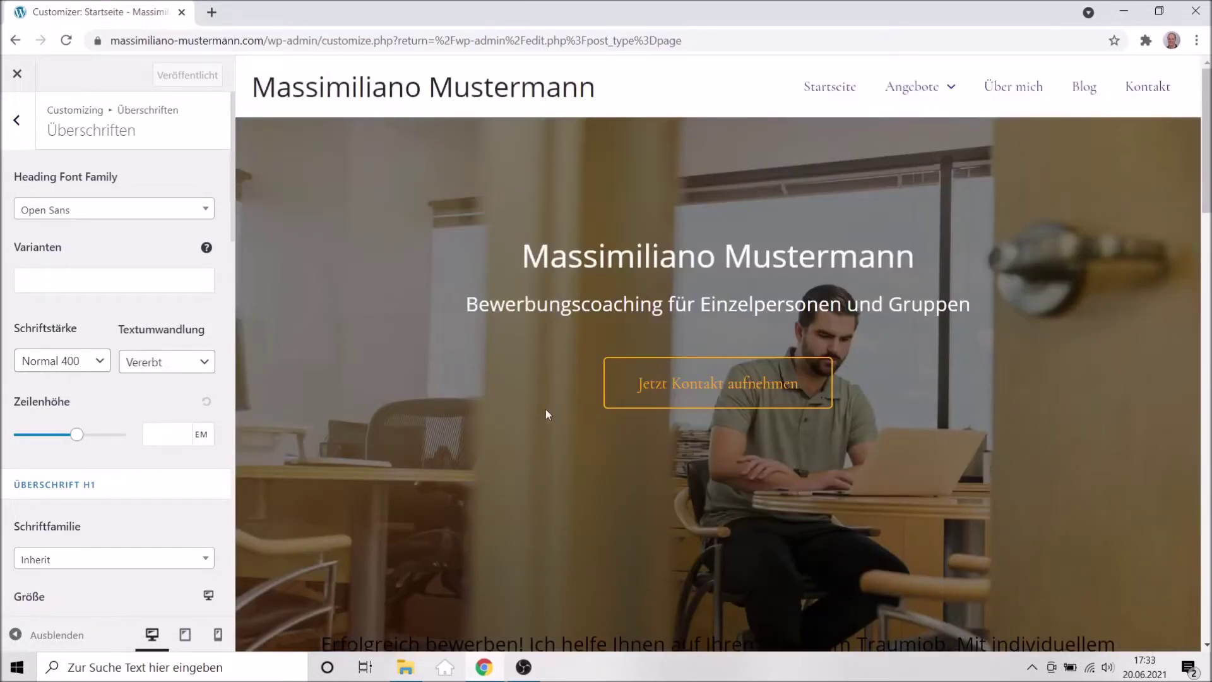
scroll(546, 413, down, 3)
scroll(546, 414, down, 3)
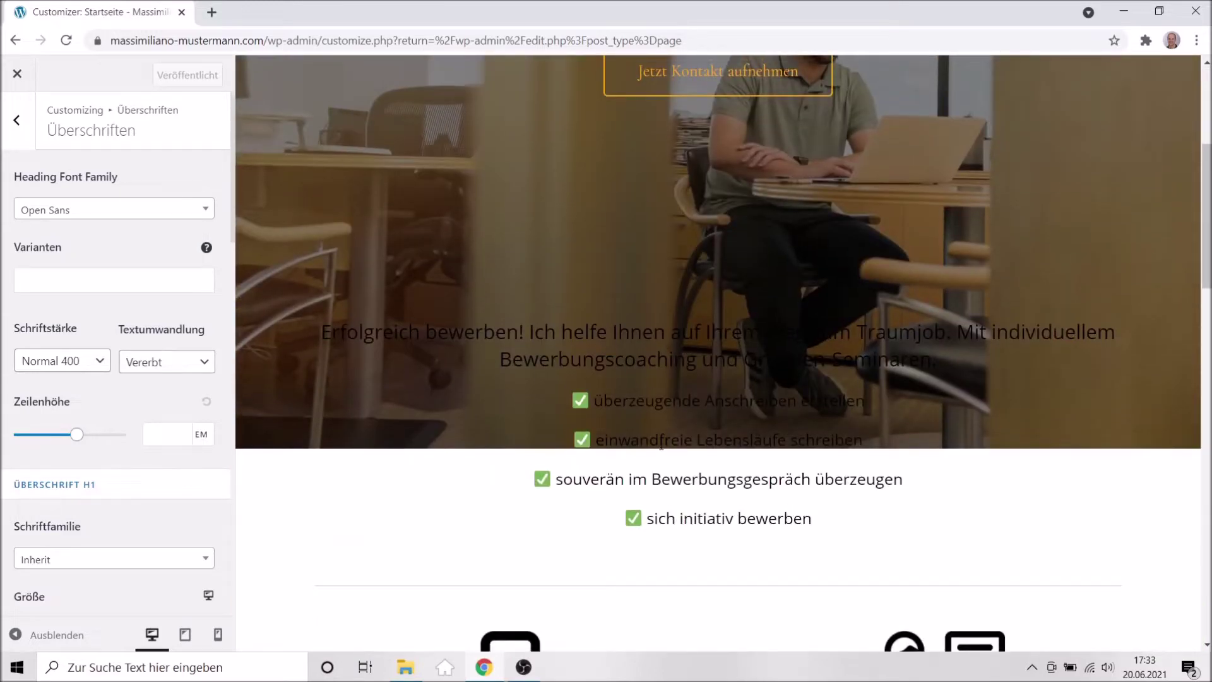
scroll(661, 445, up, 5)
scroll(662, 448, down, 5)
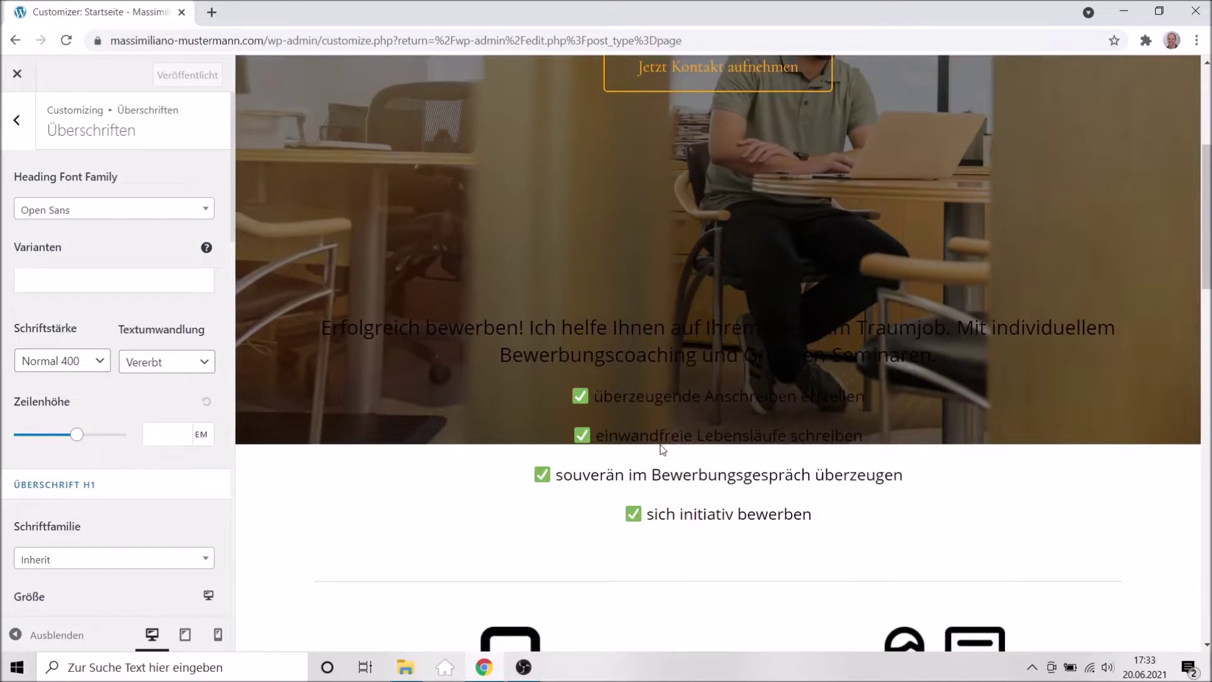
scroll(662, 450, down, 1)
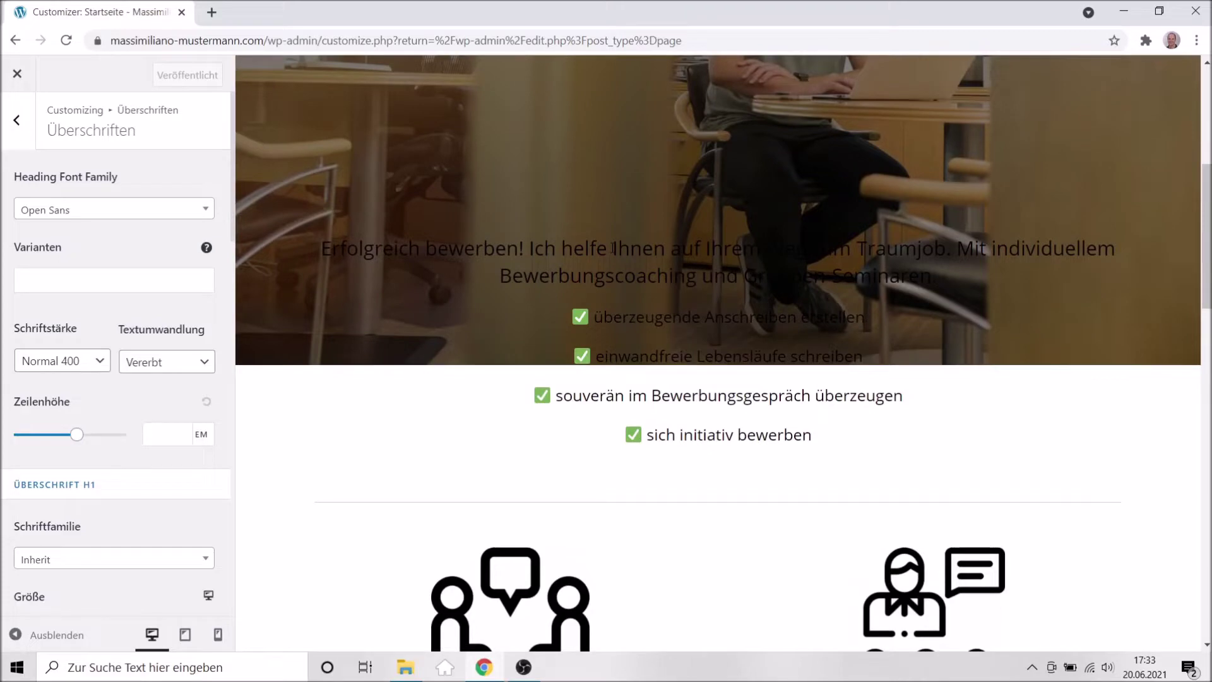
scroll(612, 248, up, 5)
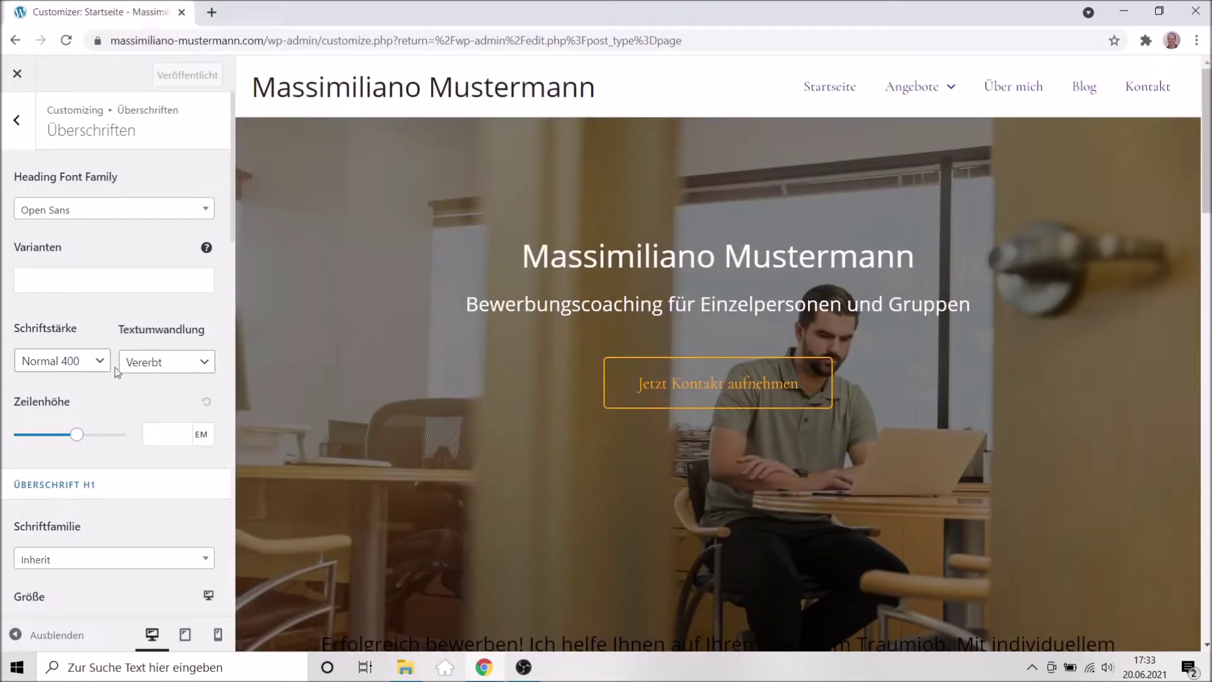
scroll(173, 487, down, 4)
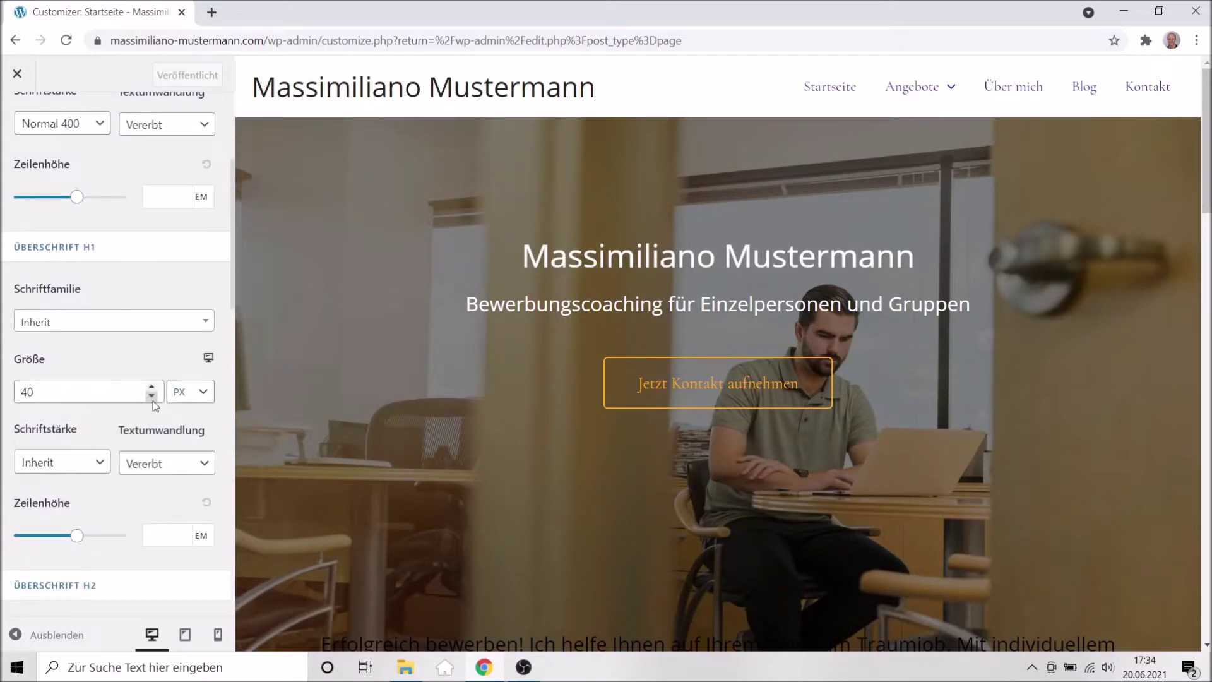
Set heading sizes to H1 45 px, H2 35 px and H3 28 px.
click(151, 388)
click(152, 386)
click(151, 386)
click(151, 386)
click(152, 386)
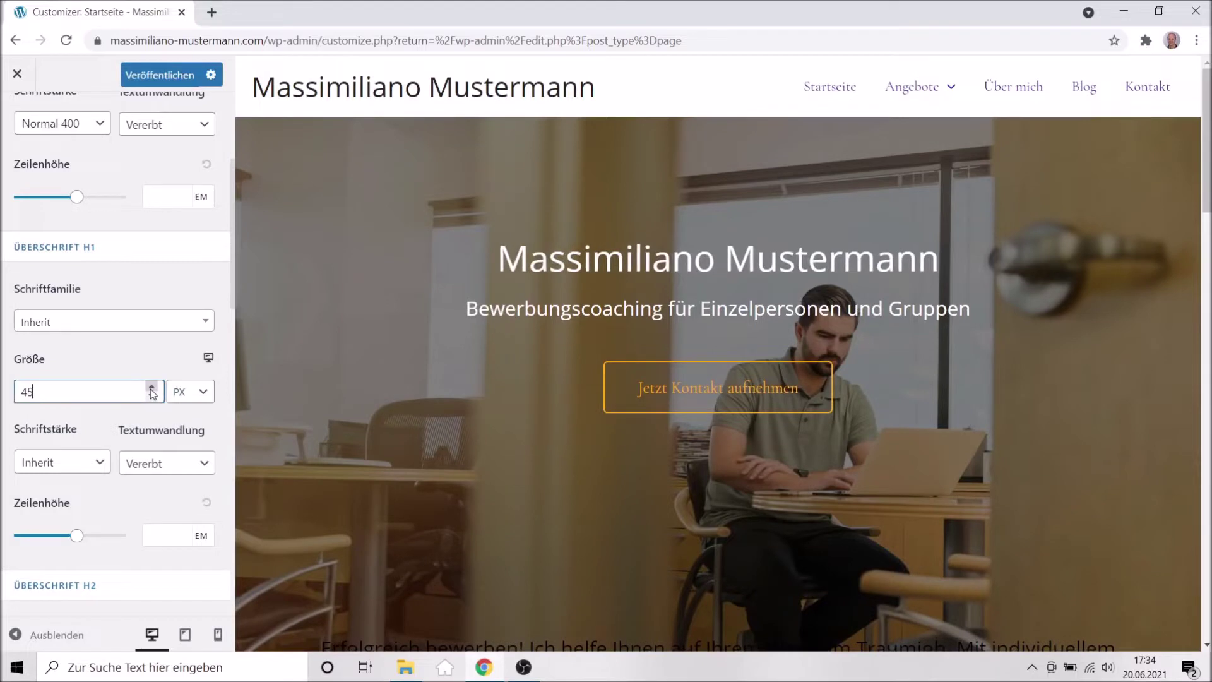
scroll(184, 484, down, 4)
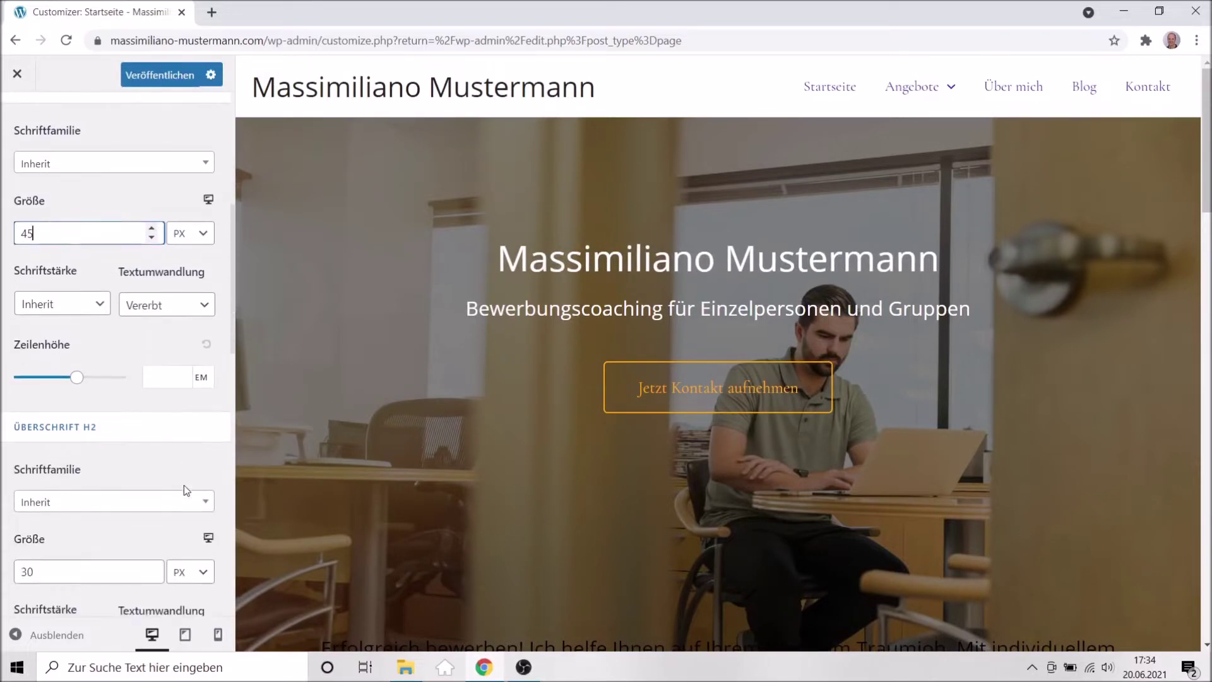
click(151, 488)
click(152, 488)
click(152, 488)
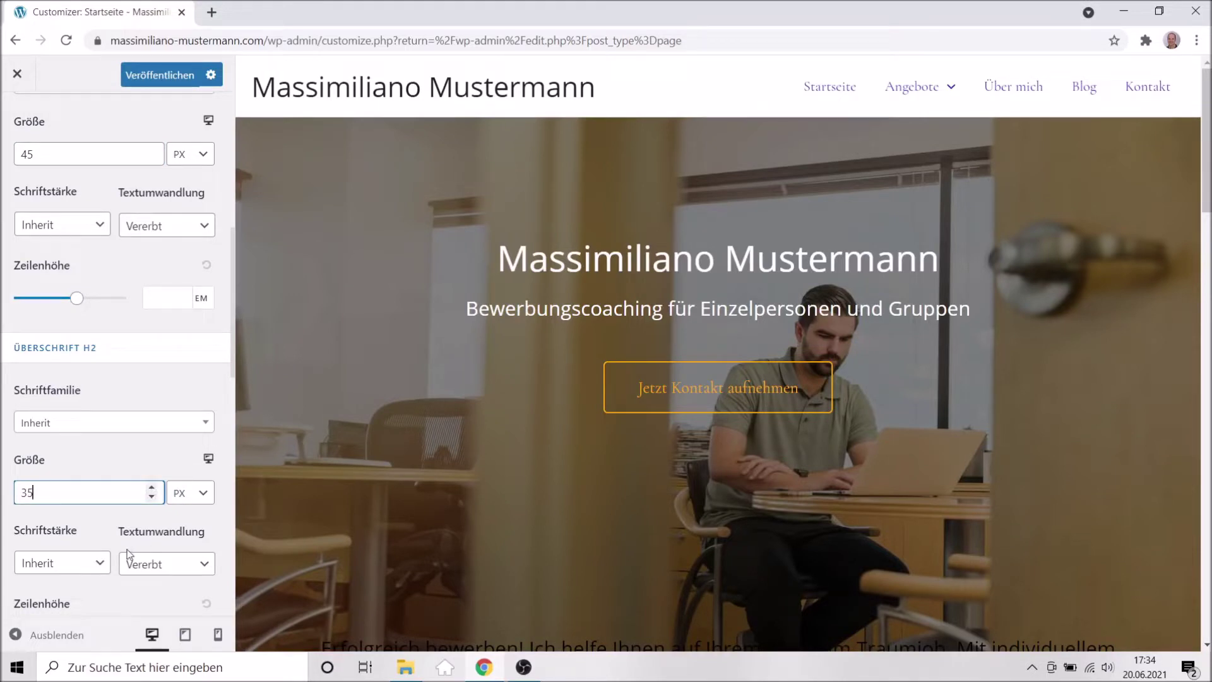
scroll(130, 544, down, 8)
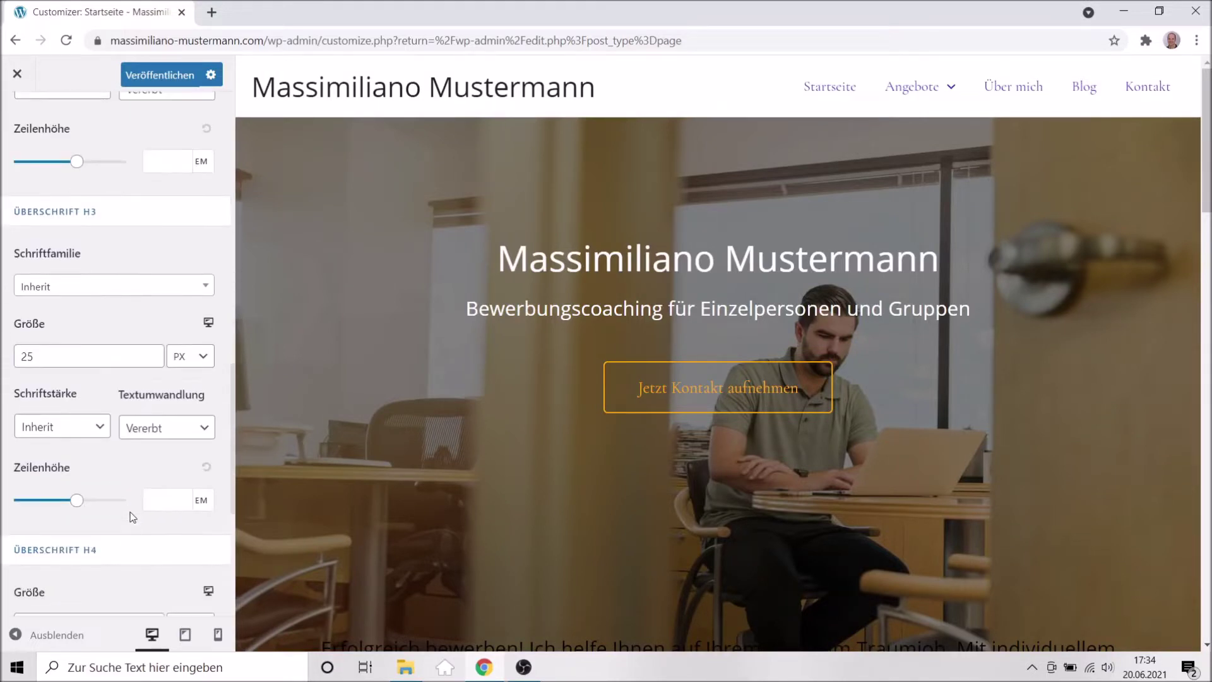
triple_click(152, 350)
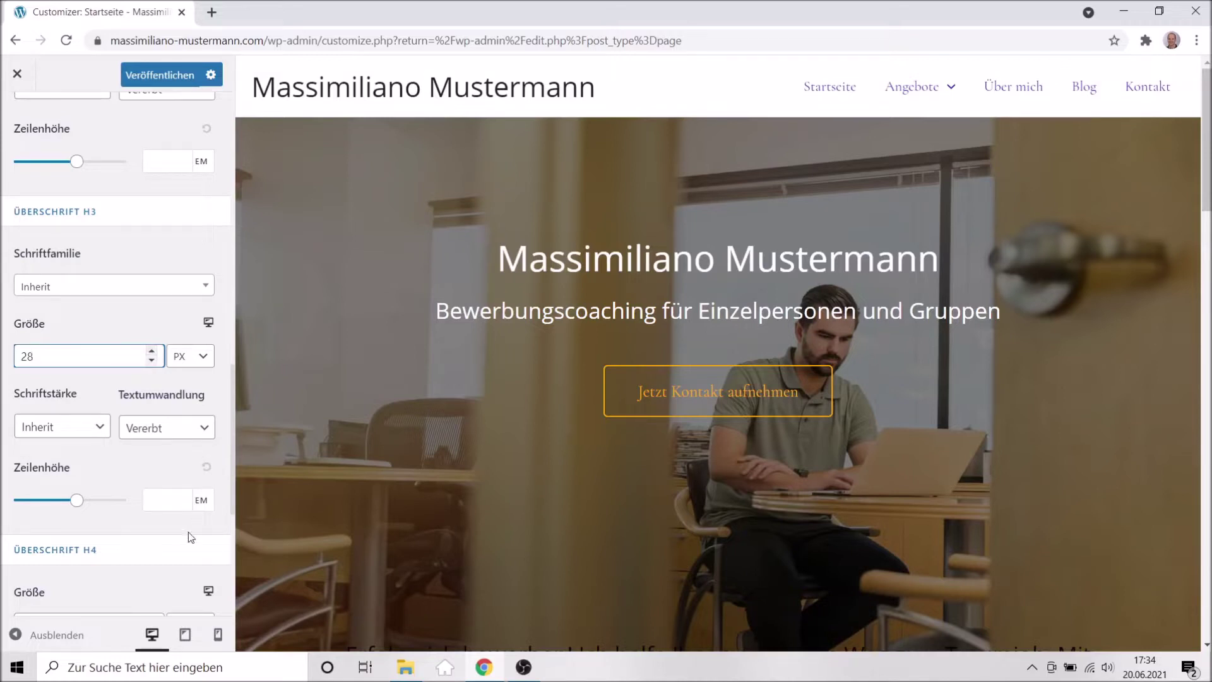
scroll(188, 532, down, 3)
scroll(189, 532, up, 15)
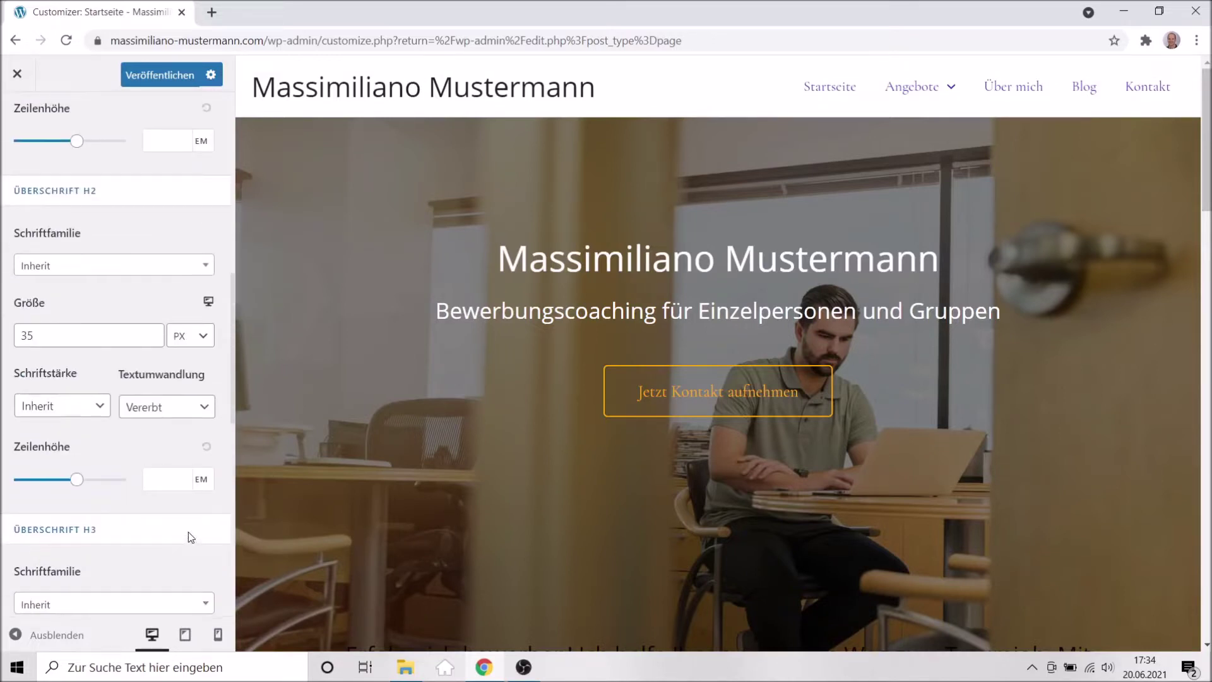
scroll(189, 532, up, 5)
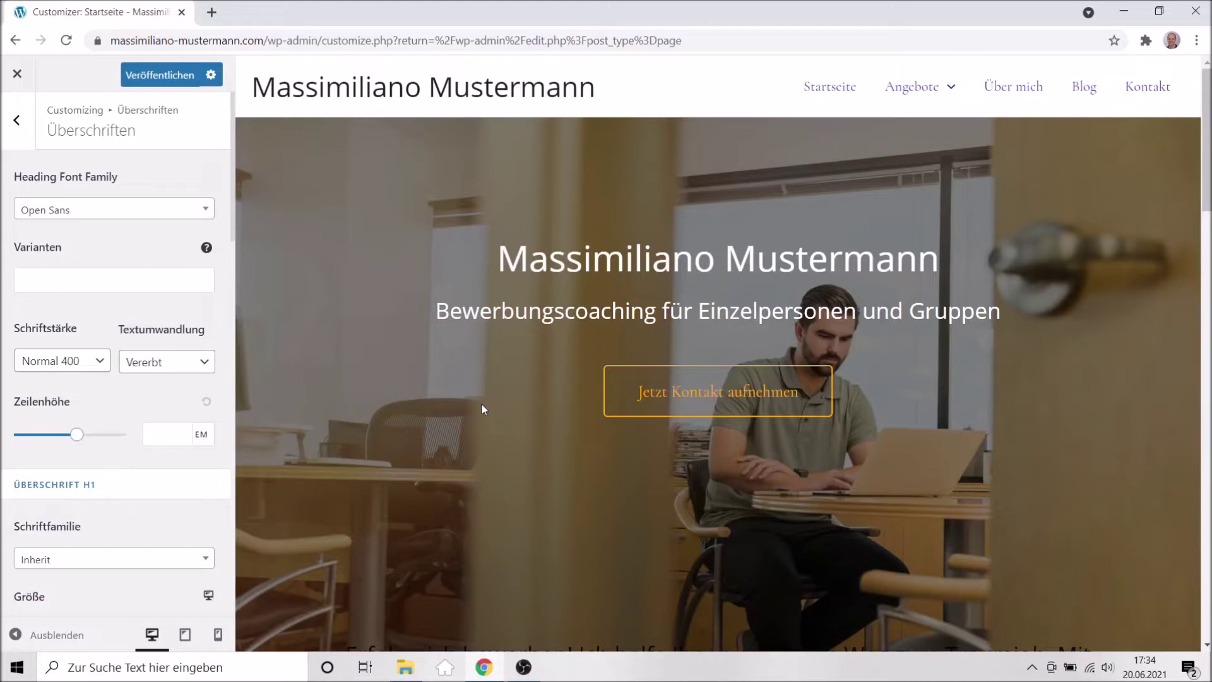
Publish the heading size changes and return to the Global settings list.
click(145, 78)
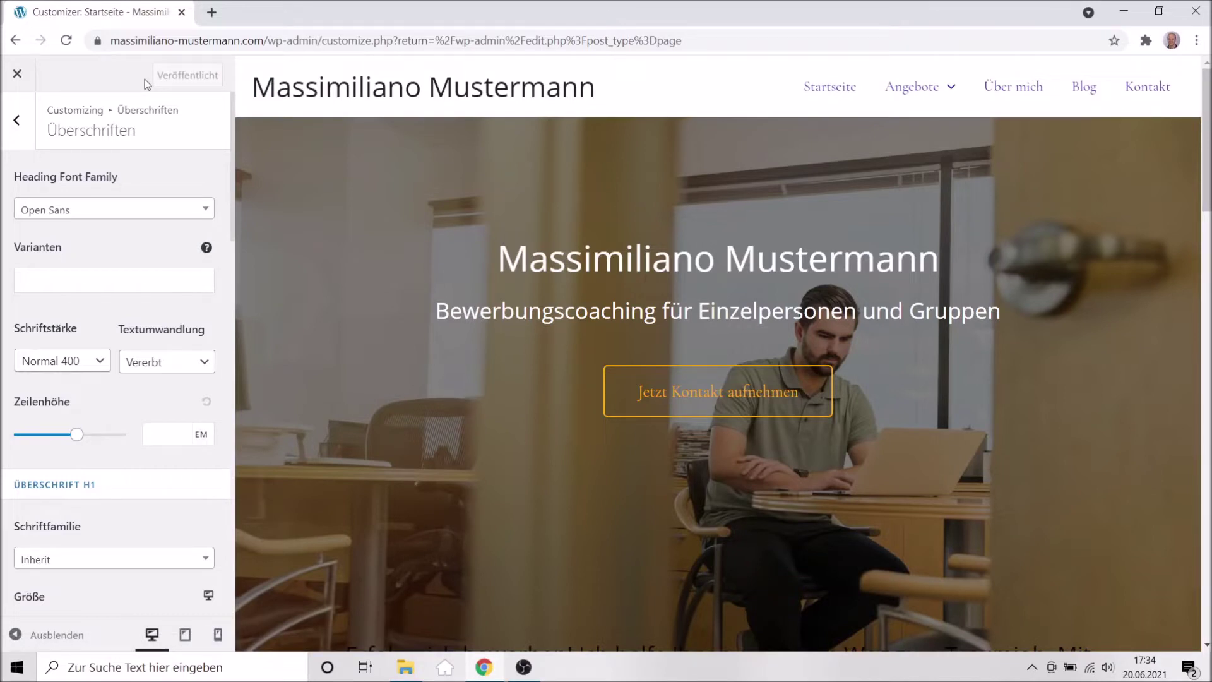
click(17, 121)
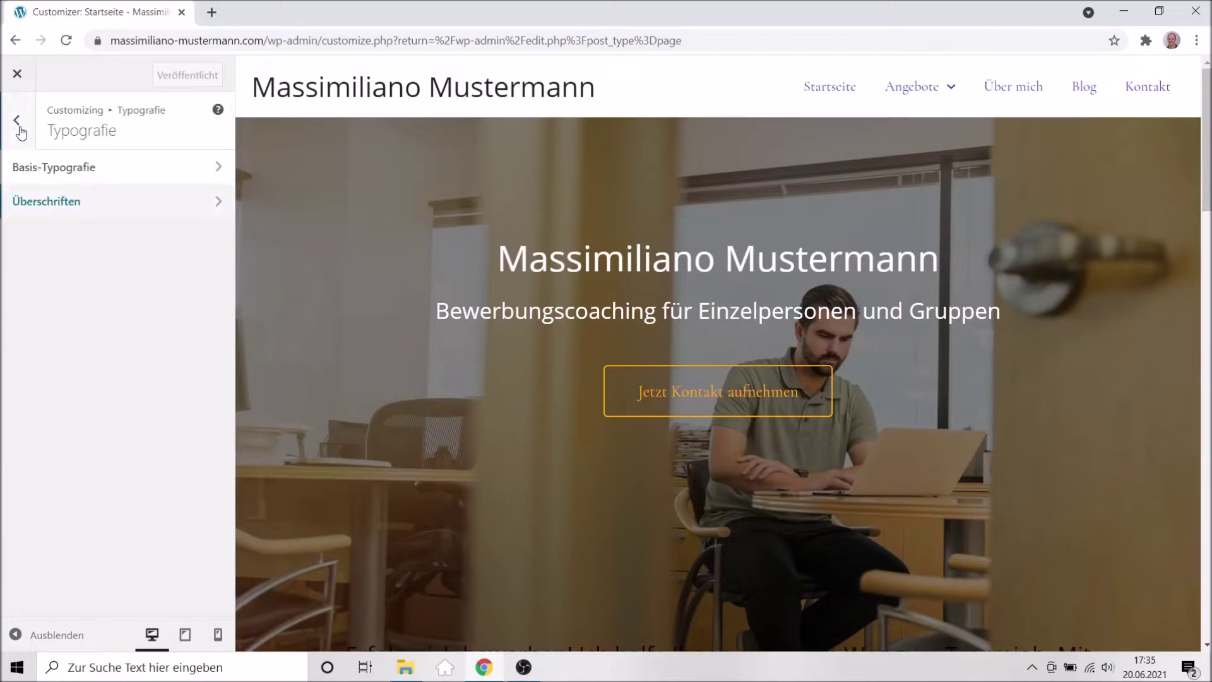
click(17, 120)
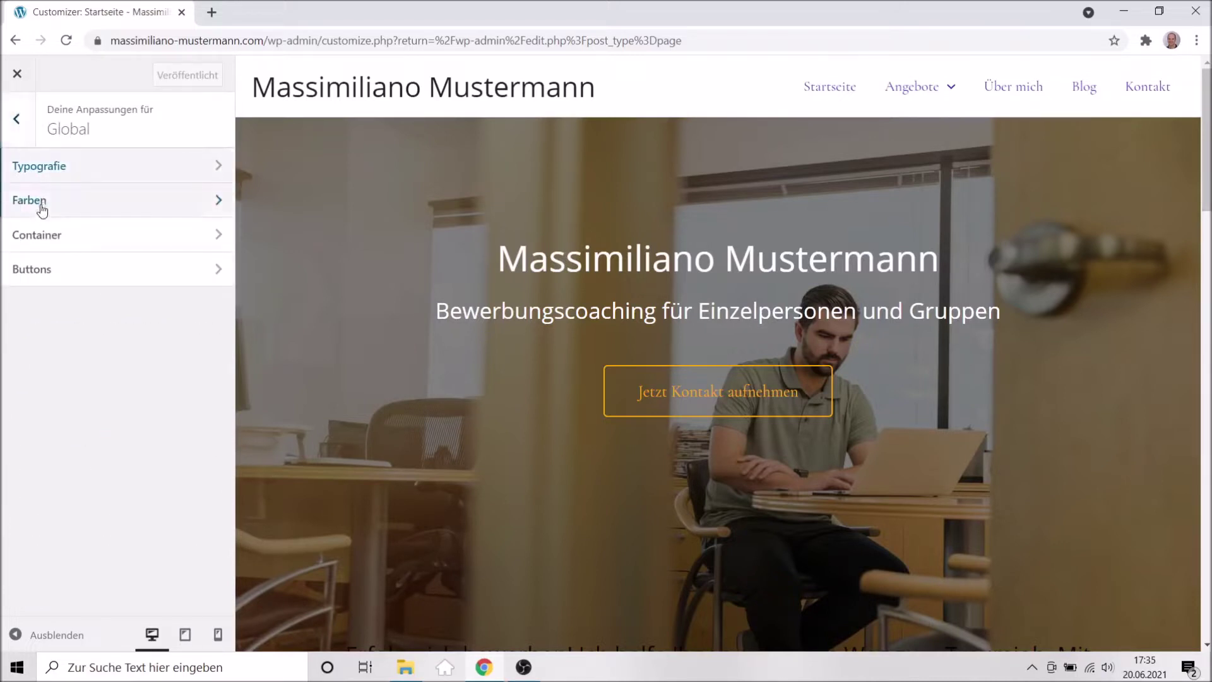
Check the Container settings (1200 px, Inhalt in Box) while previewing the Blog page.
click(46, 238)
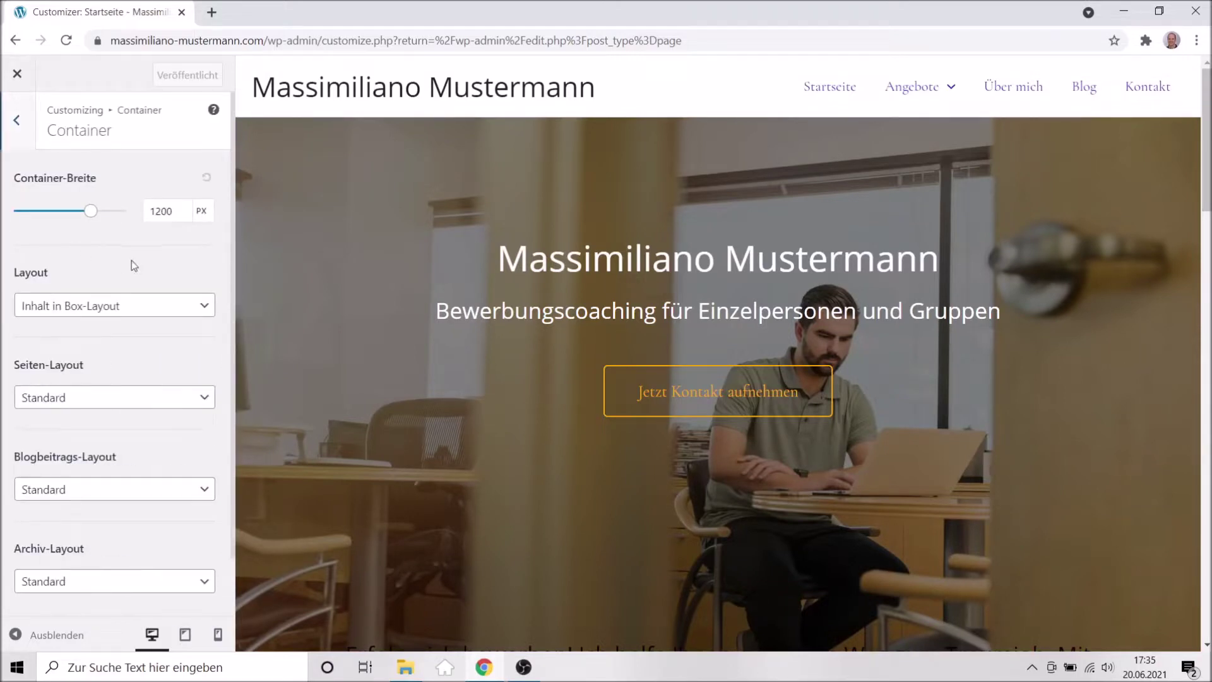
scroll(208, 375, down, 2)
scroll(208, 375, up, 2)
click(1087, 88)
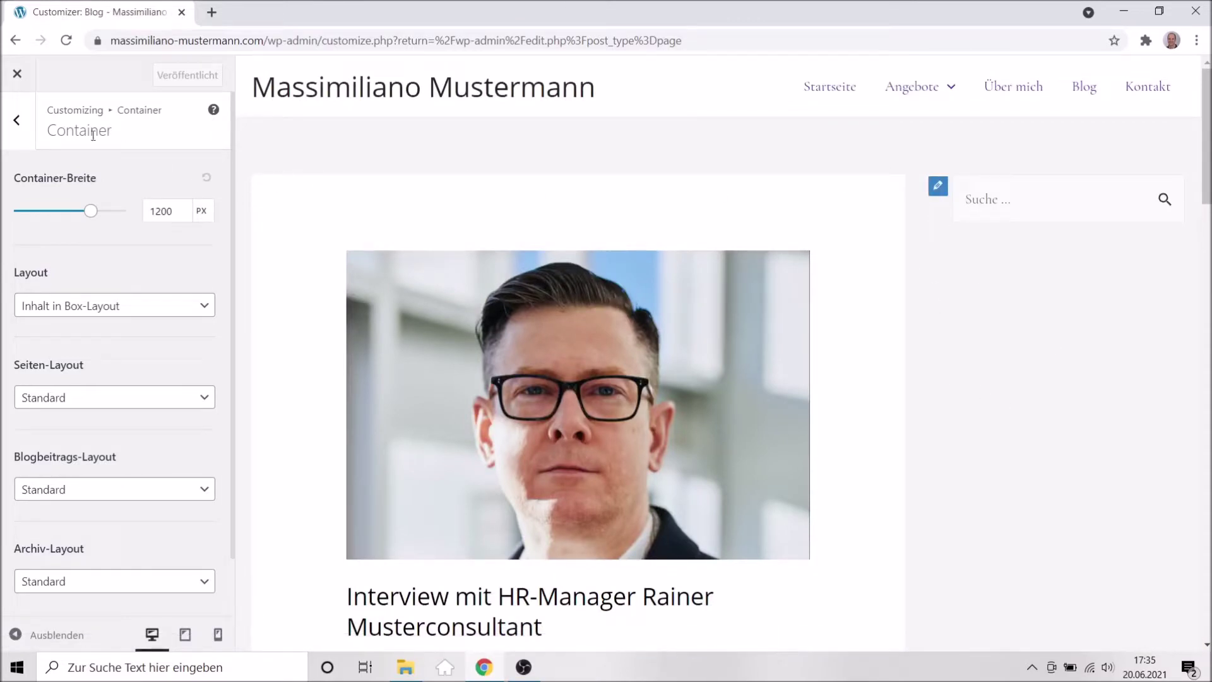
click(17, 122)
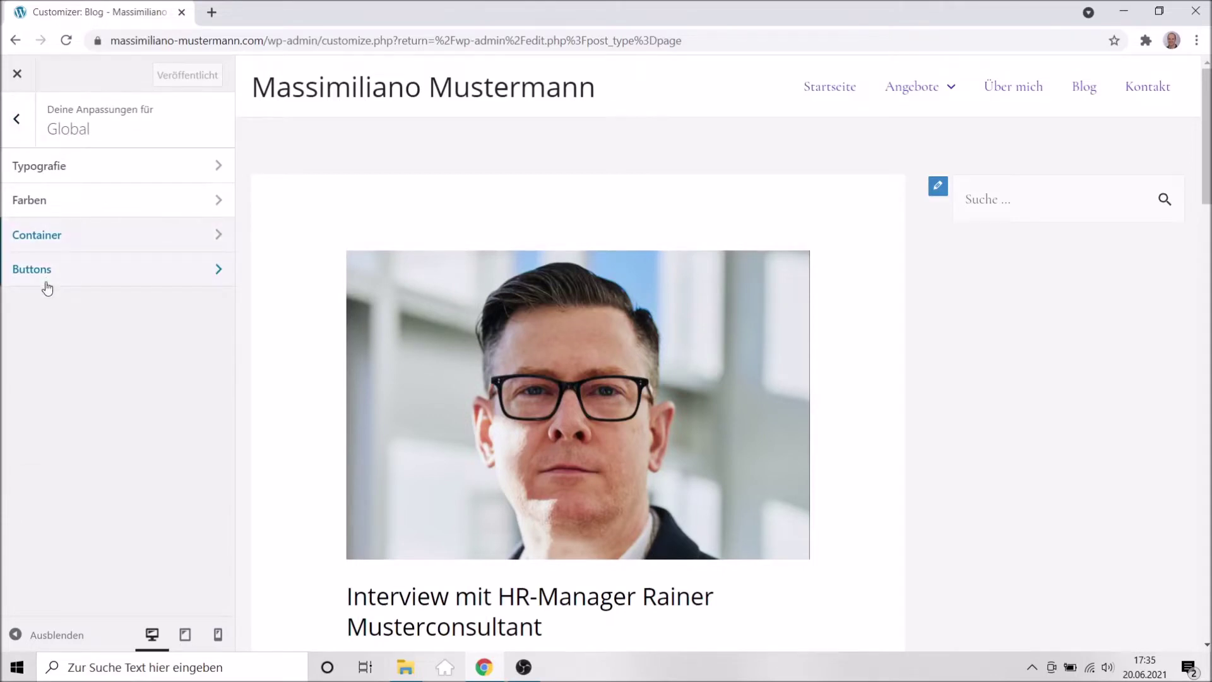
Open the Buttons settings and the Corporate Design colour notes in Notepad.
click(47, 287)
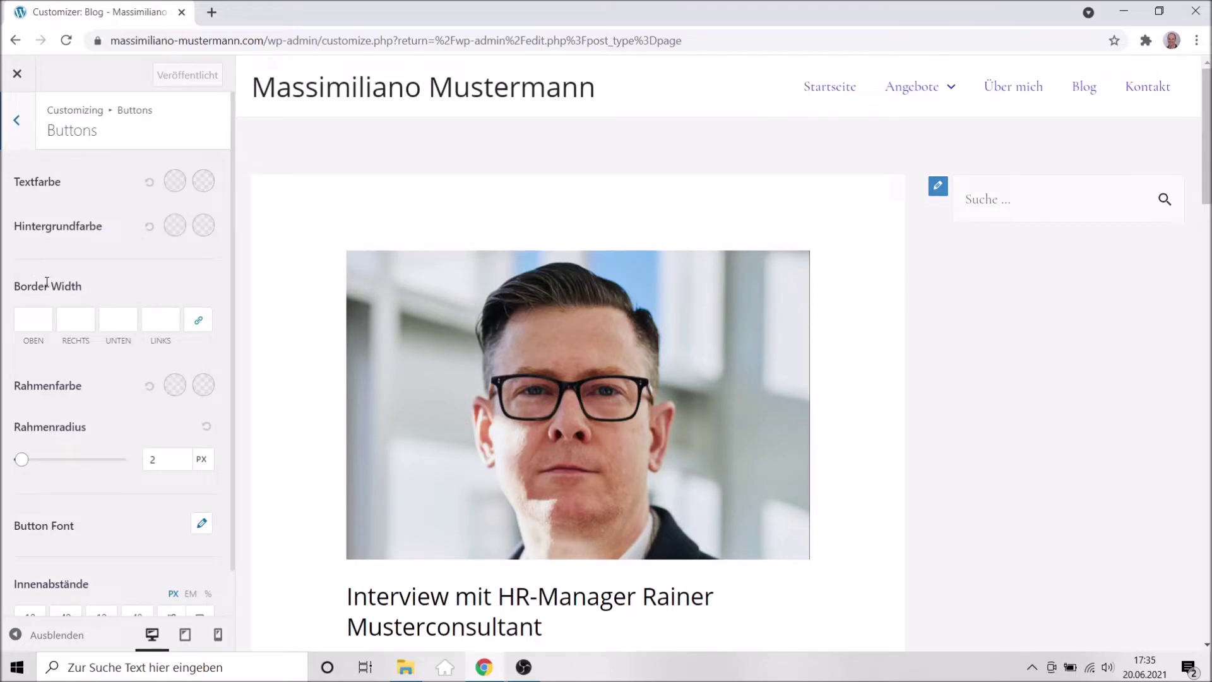
click(405, 667)
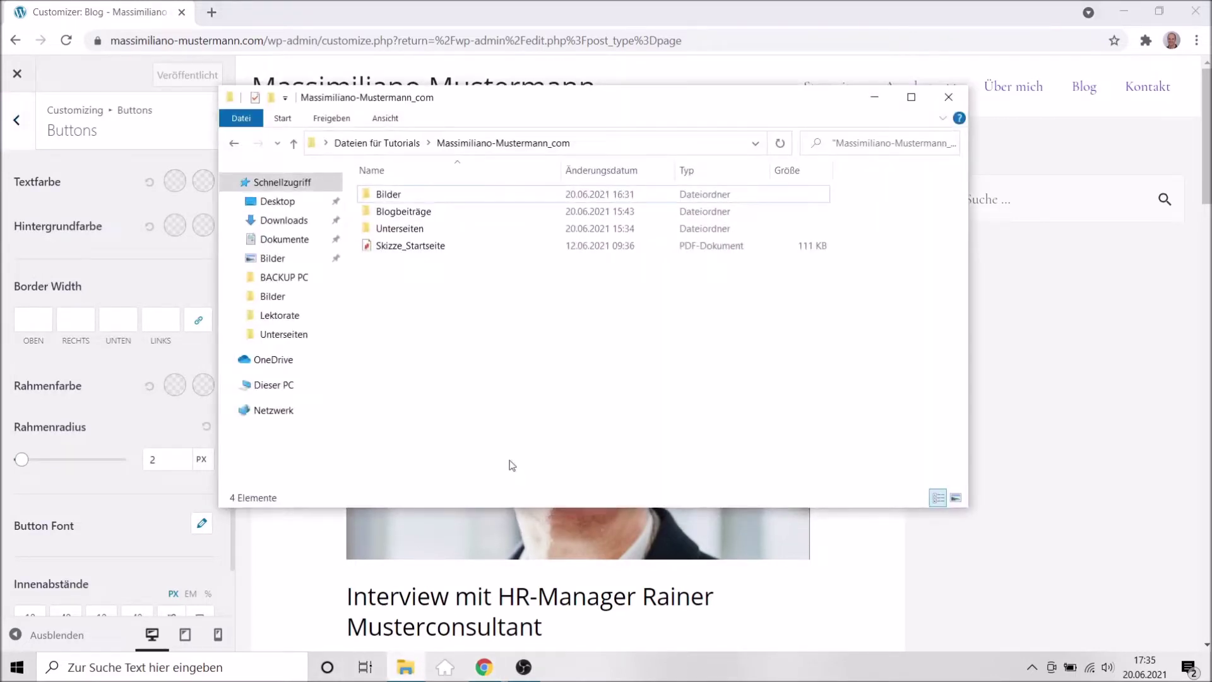
click(388, 144)
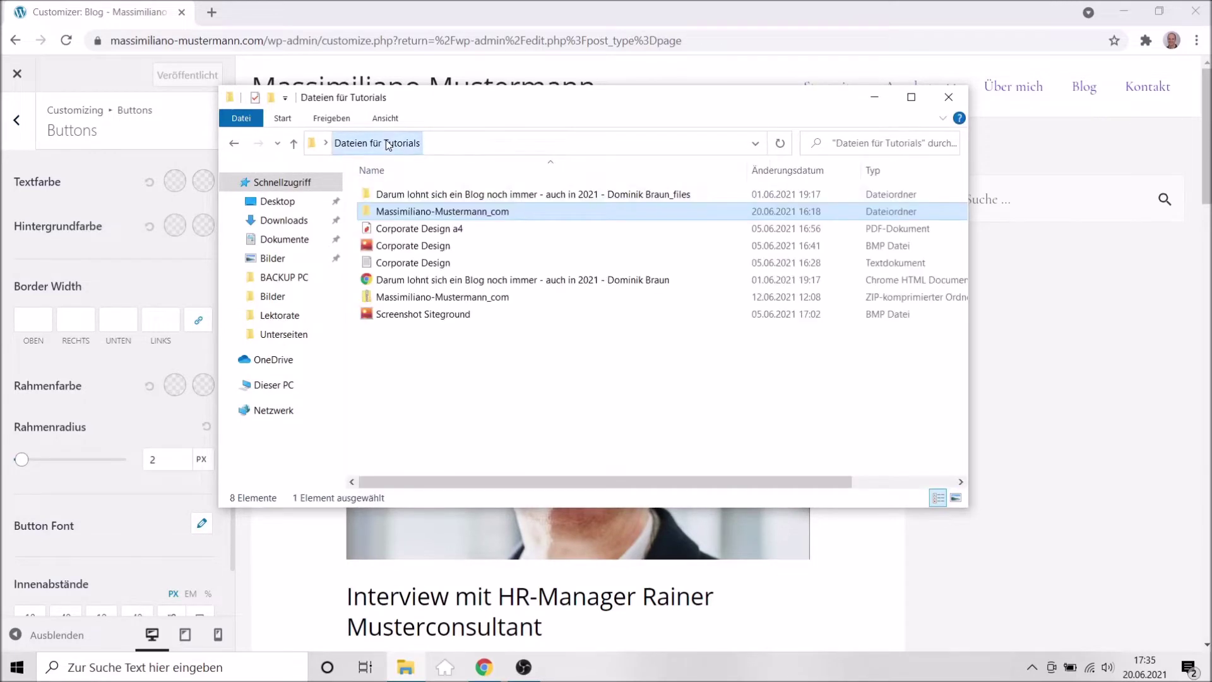
click(405, 265)
double_click(404, 272)
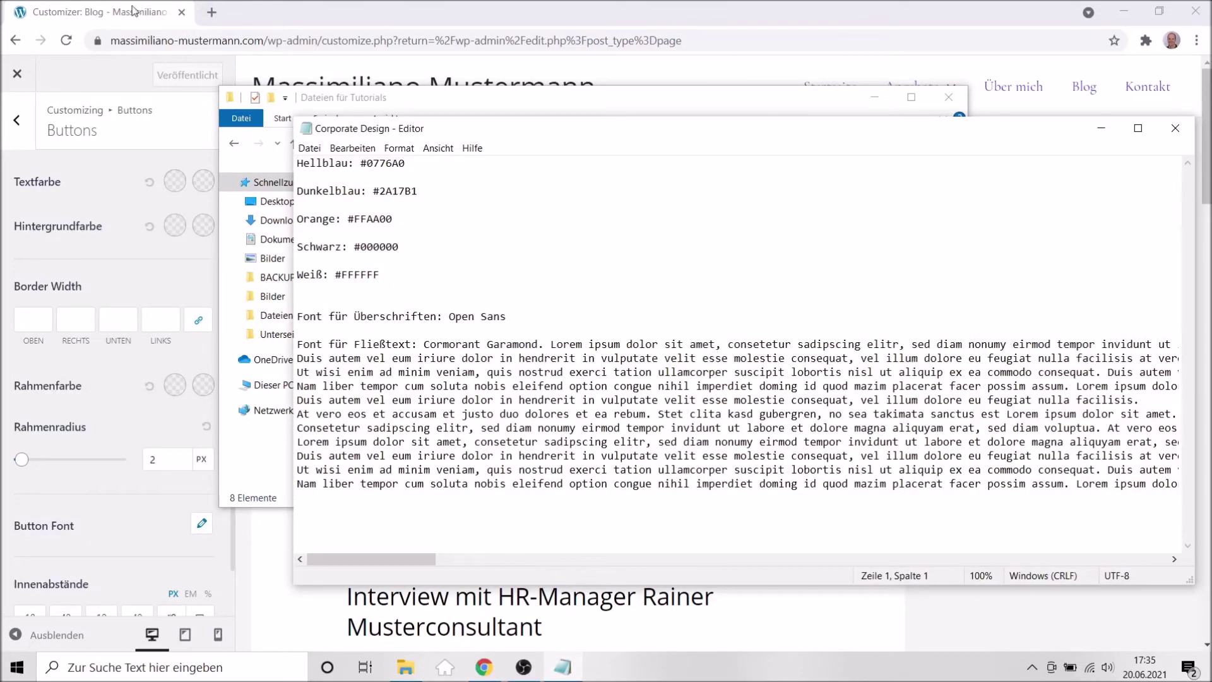
Set the normal button Textfarbe to white, #ffffff.
click(60, 19)
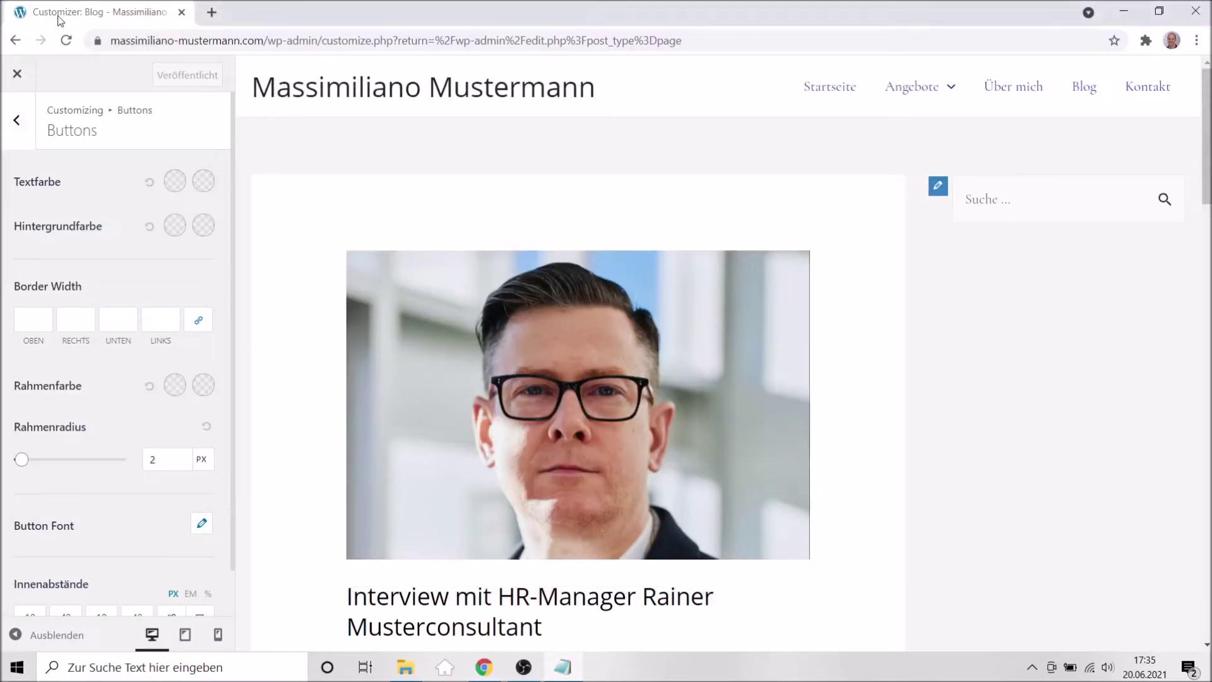
click(177, 184)
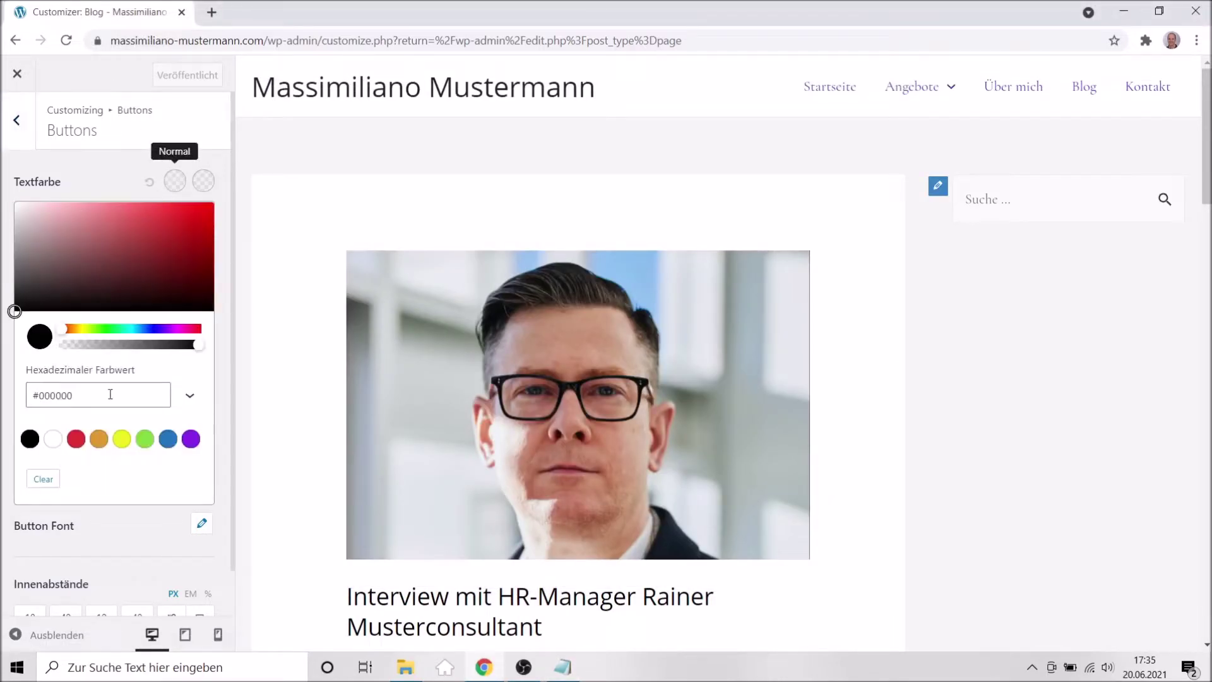
click(54, 439)
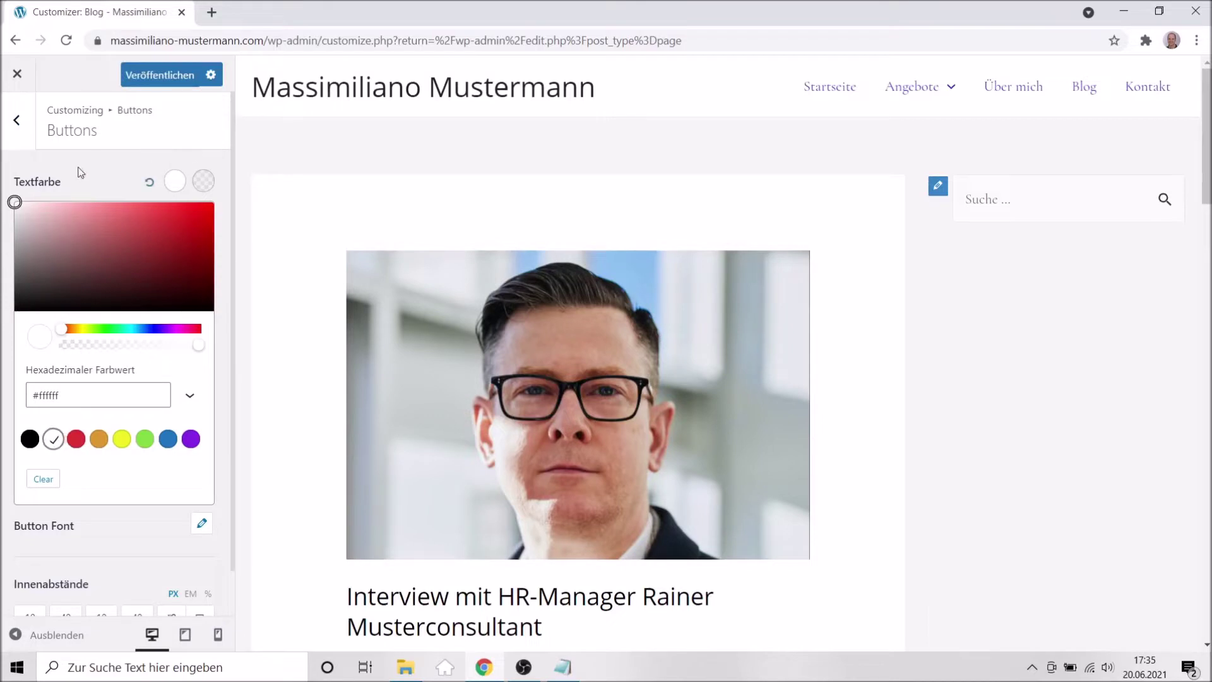
click(104, 164)
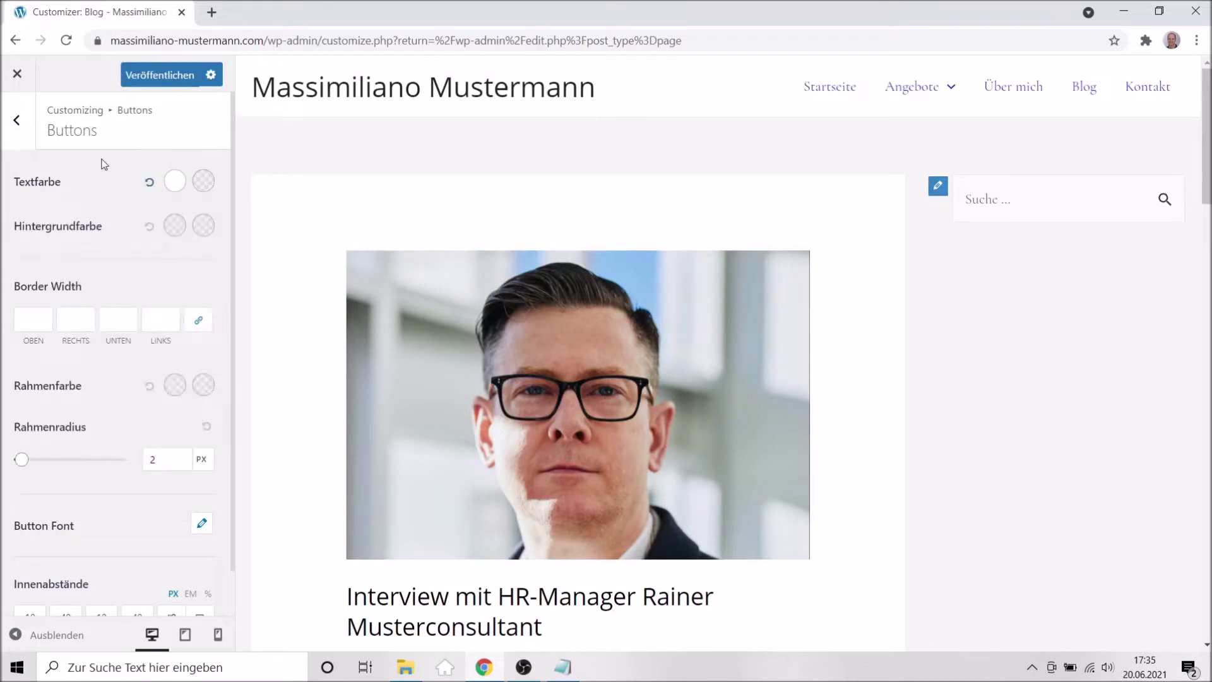
Set the button background colour (Hintergrundfarbe) to #0776A0, copied from the Corporate Design notes.
click(177, 227)
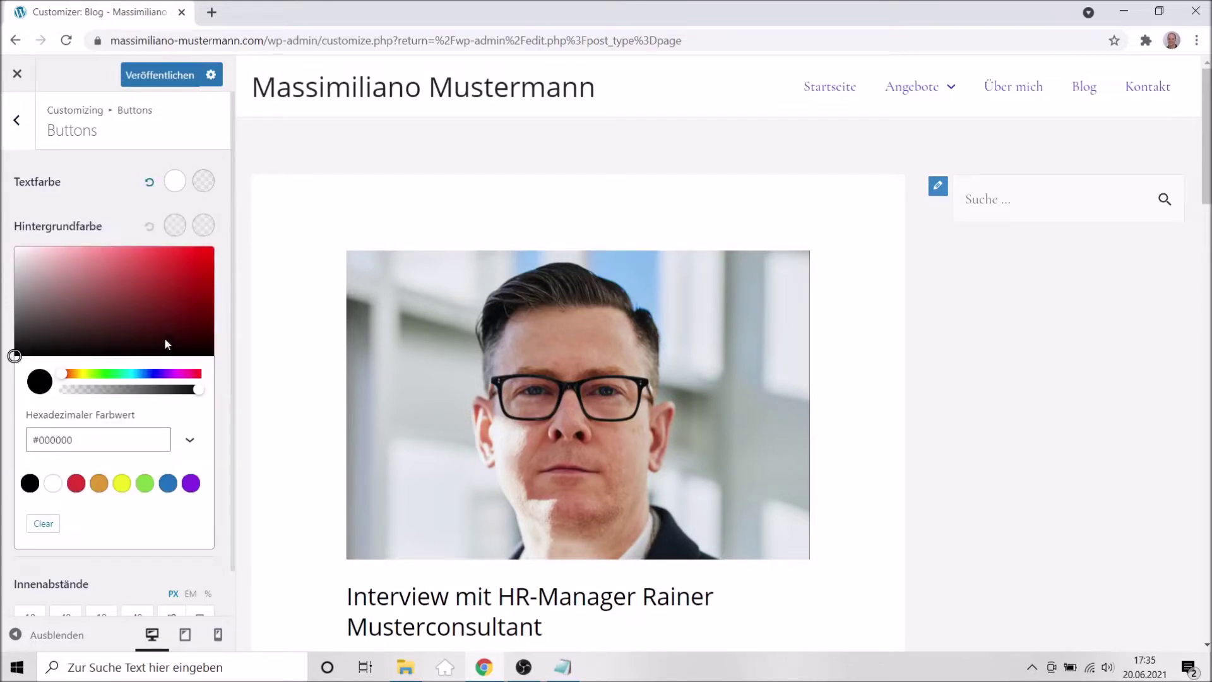
click(563, 667)
drag(362, 164, 420, 170)
click(420, 171)
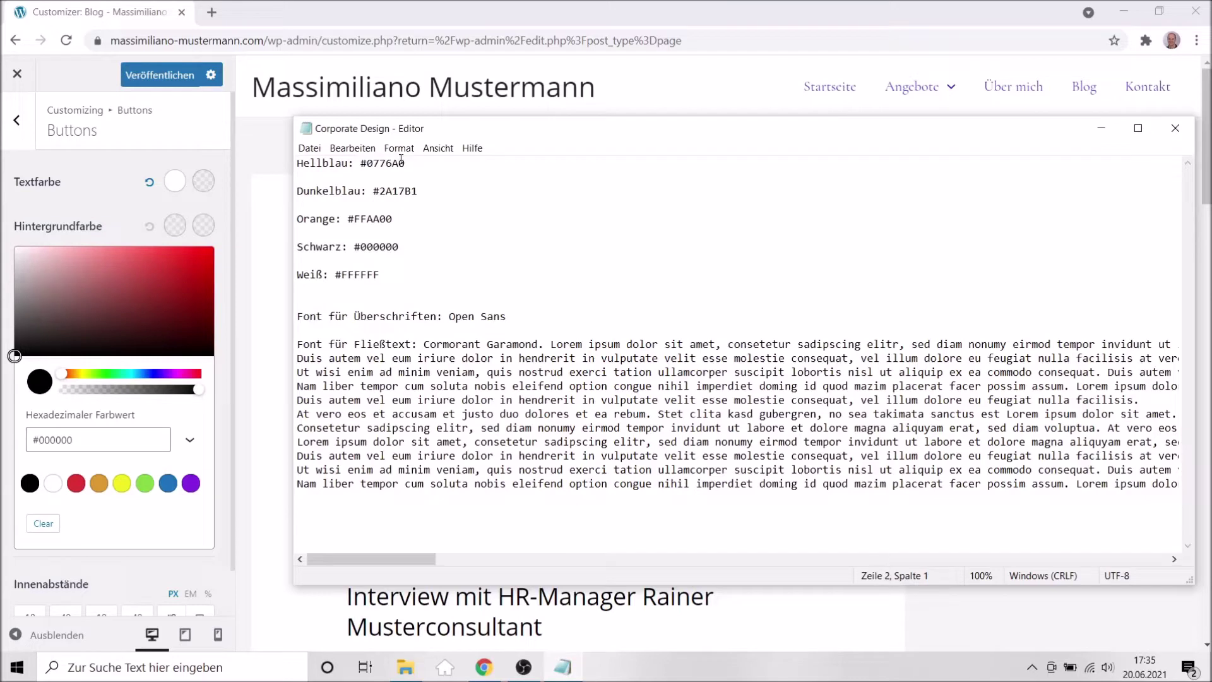
drag(359, 165, 415, 168)
click(170, 233)
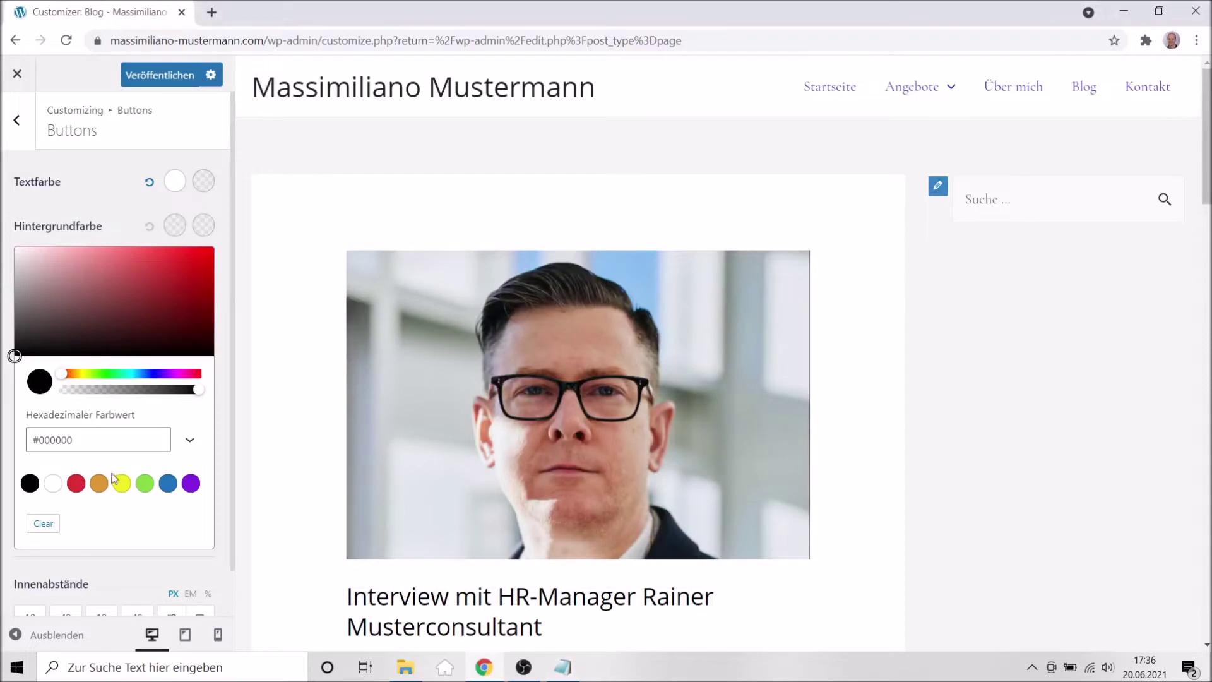
click(80, 445)
key(BackSpace)
key(BackSpace)
key(BackSpace)
key(BackSpace)
key(BackSpace)
key(BackSpace)
key(BackSpace)
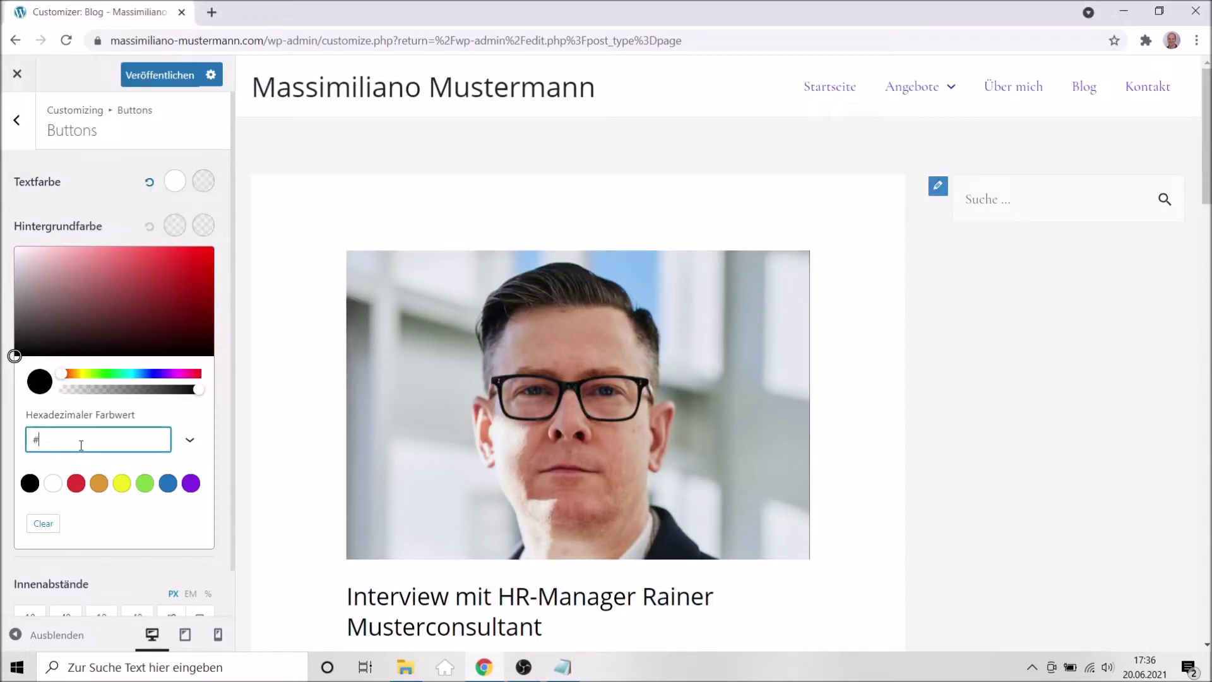
text(#0776a0)
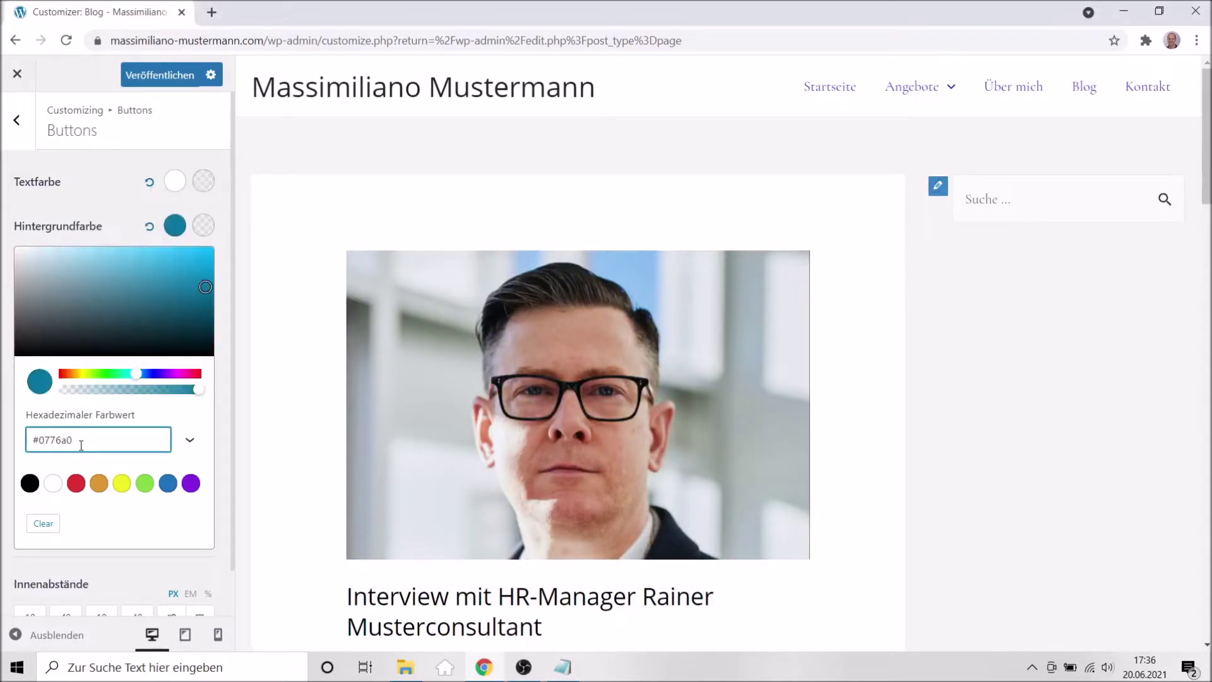
click(103, 183)
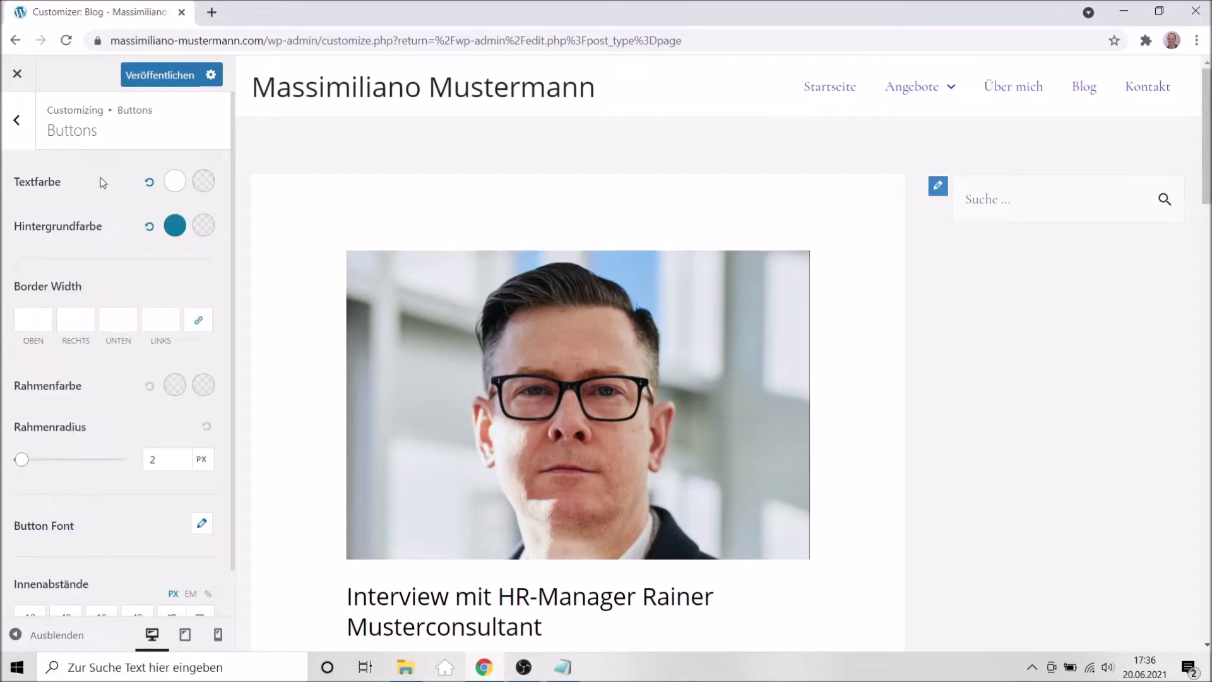
Show the Kontakt page in the preview and scroll down to the contact form's Senden button.
scroll(633, 404, down, 5)
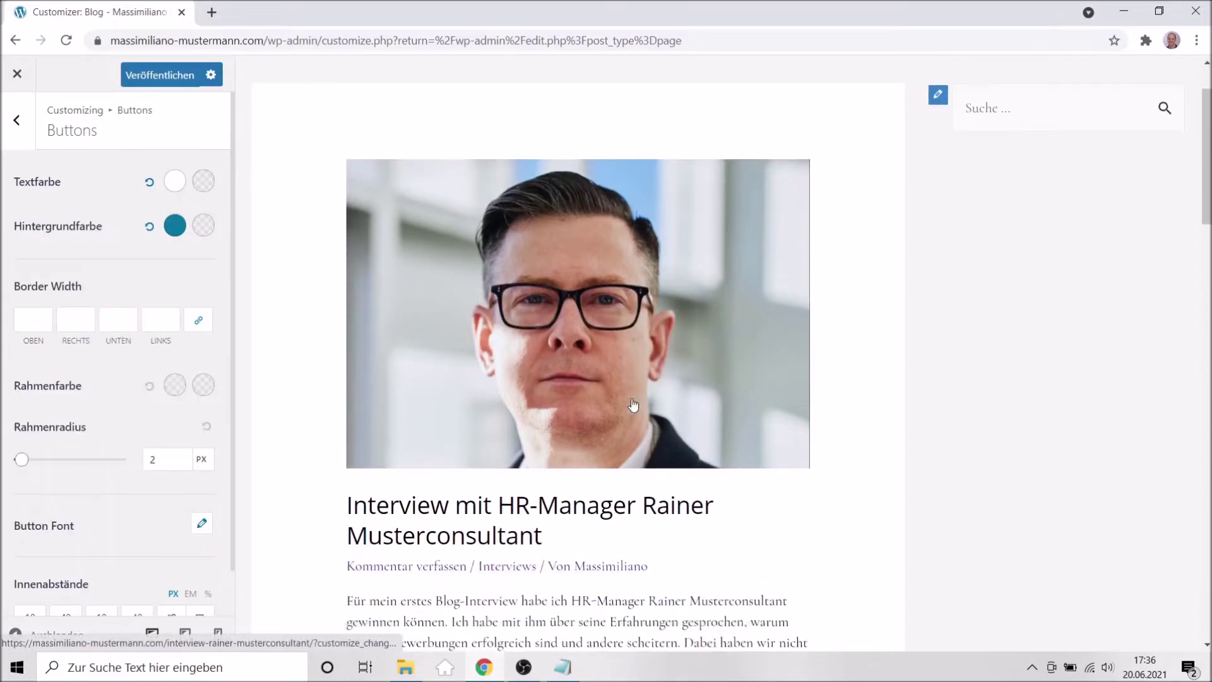
scroll(633, 404, down, 12)
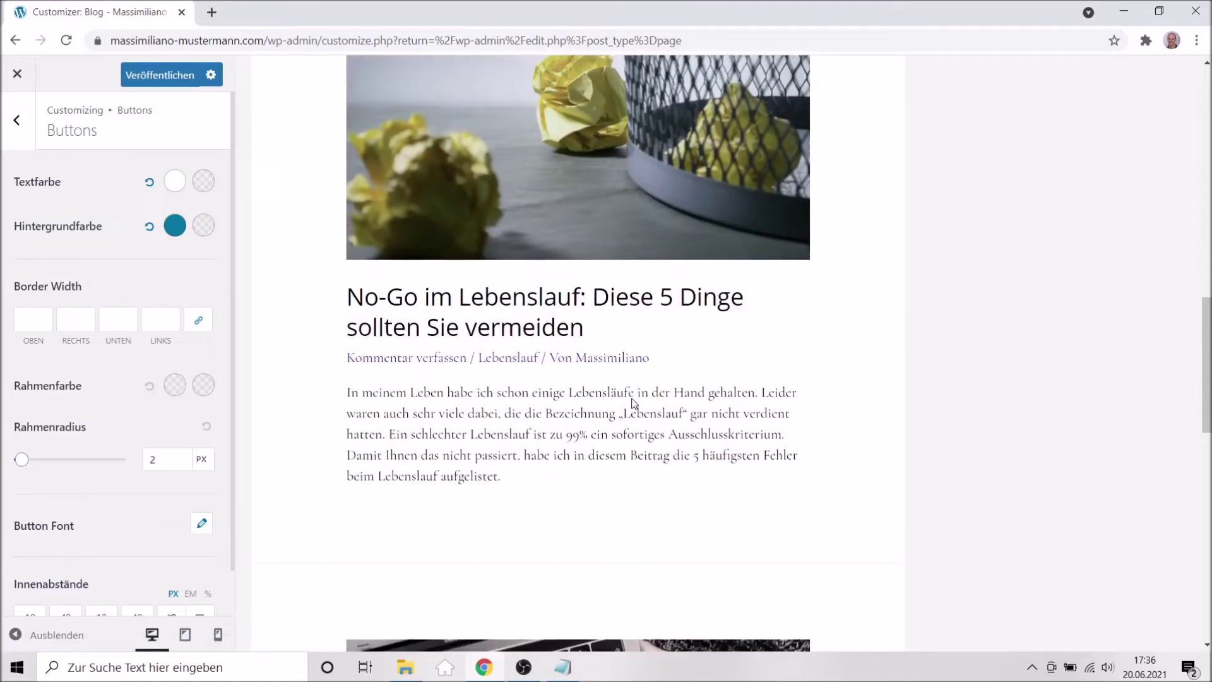
scroll(634, 403, down, 8)
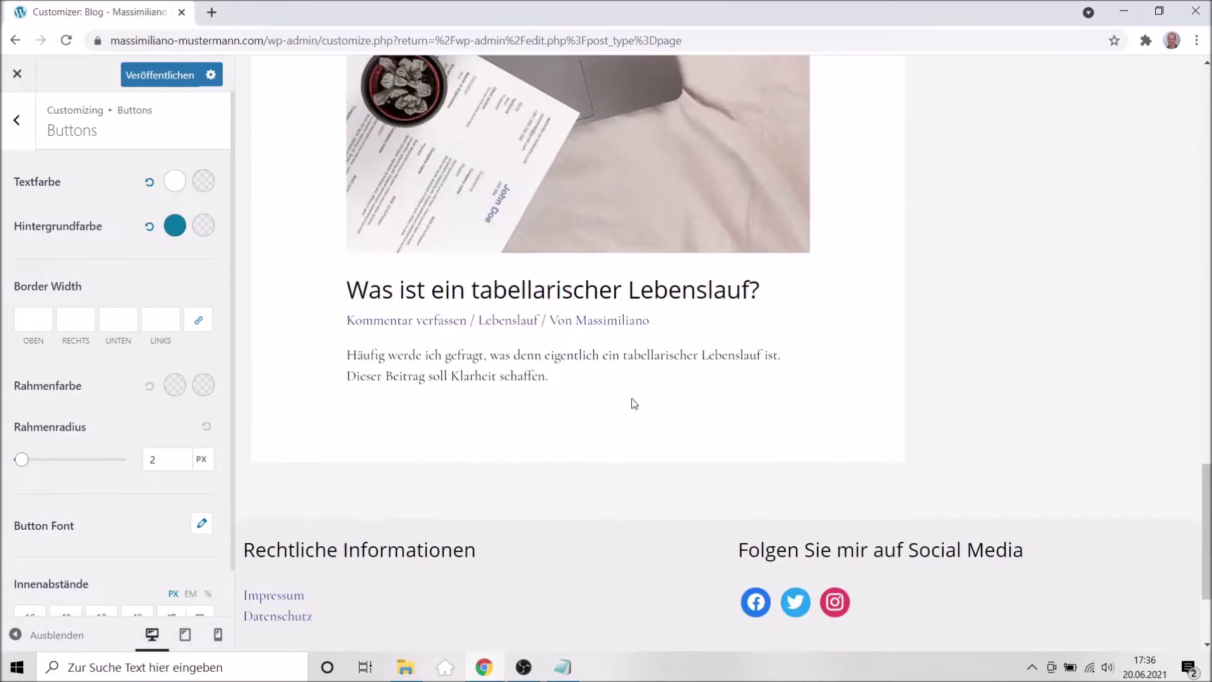
scroll(633, 404, up, 20)
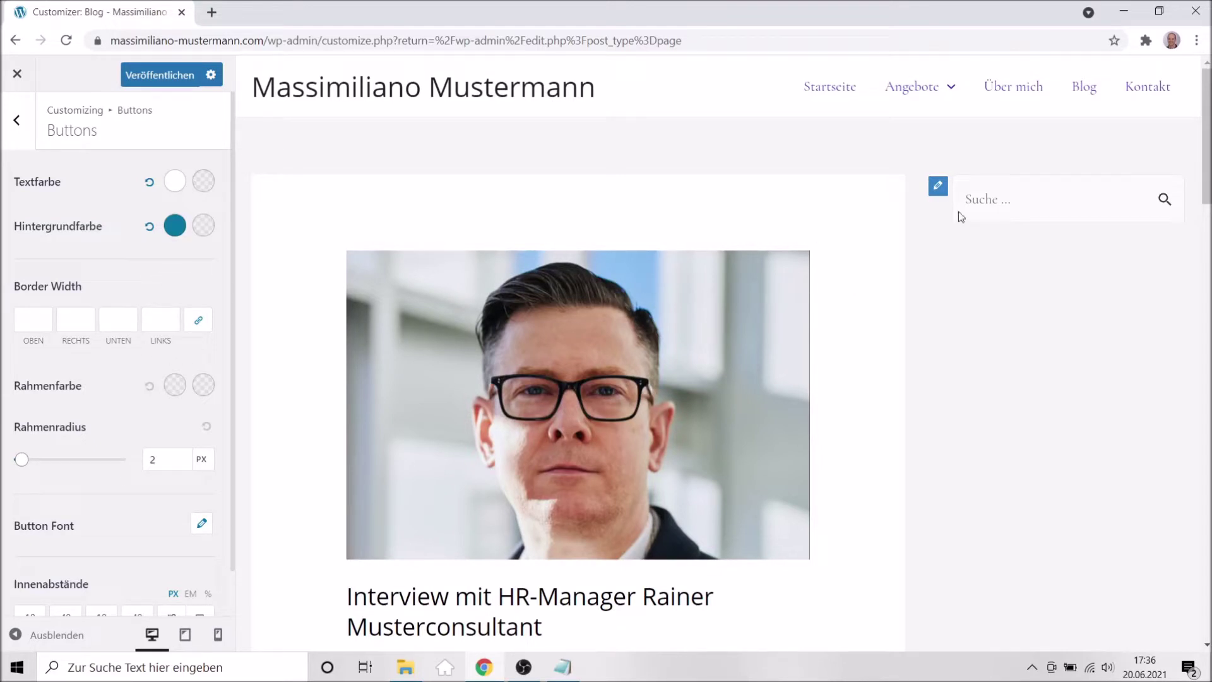
click(1154, 90)
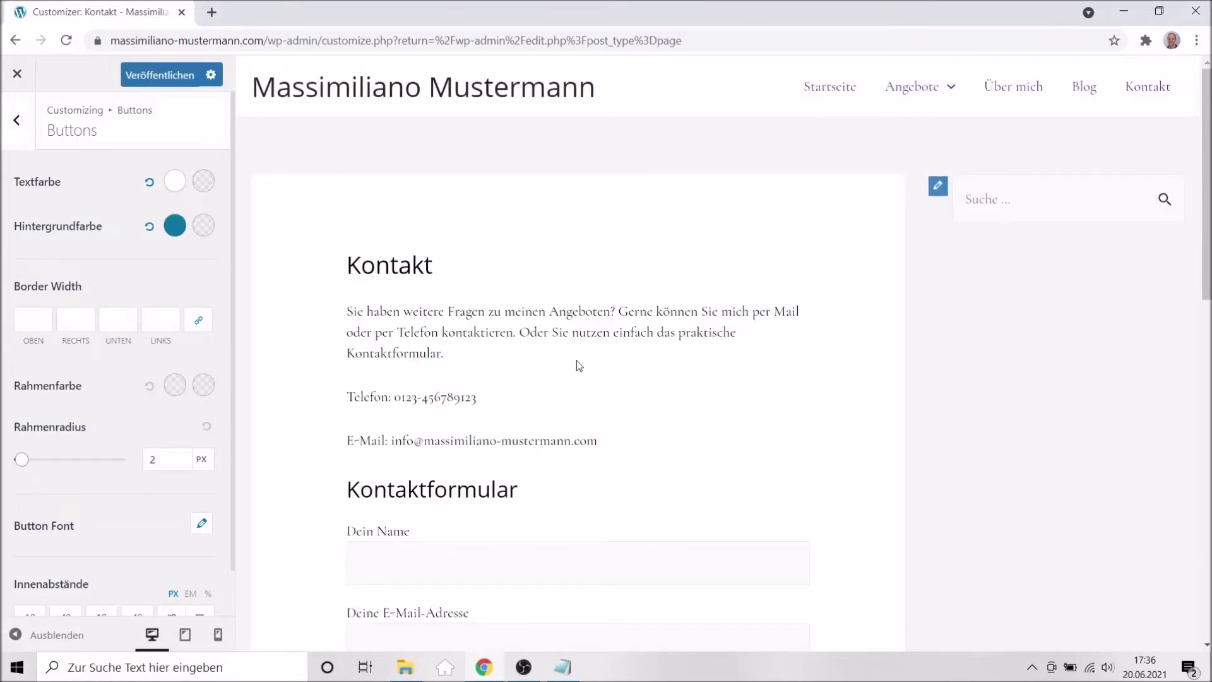
scroll(579, 366, down, 2)
scroll(579, 366, down, 8)
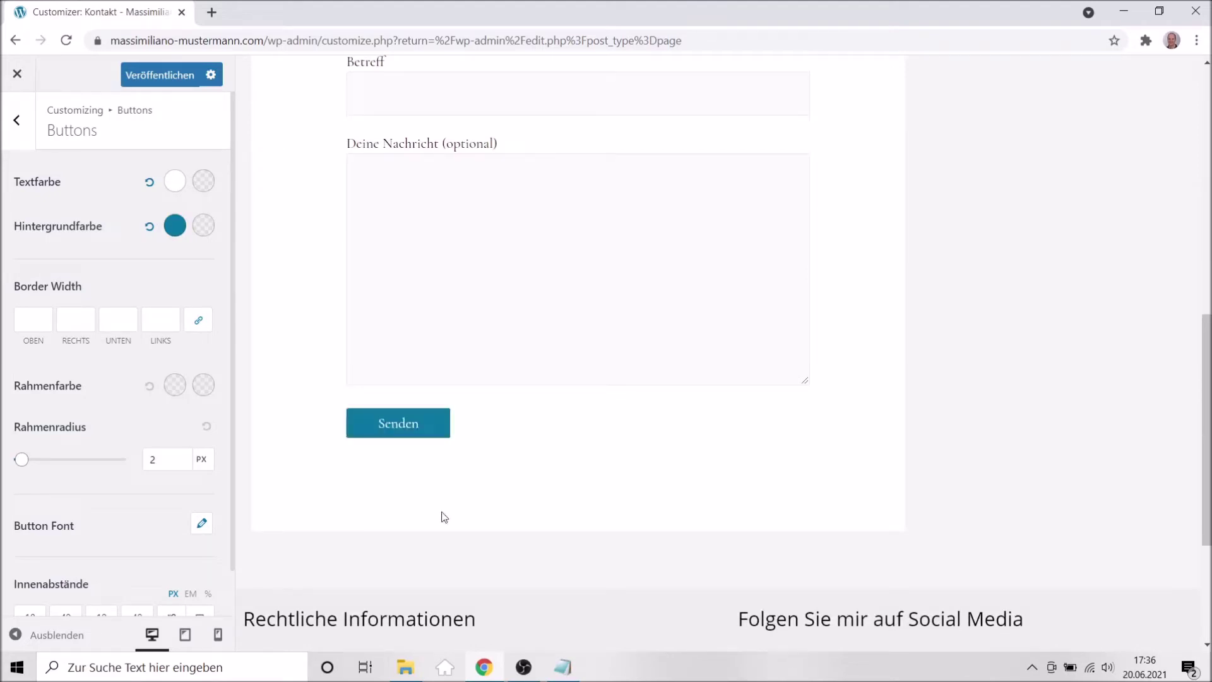
scroll(123, 502, down, 1)
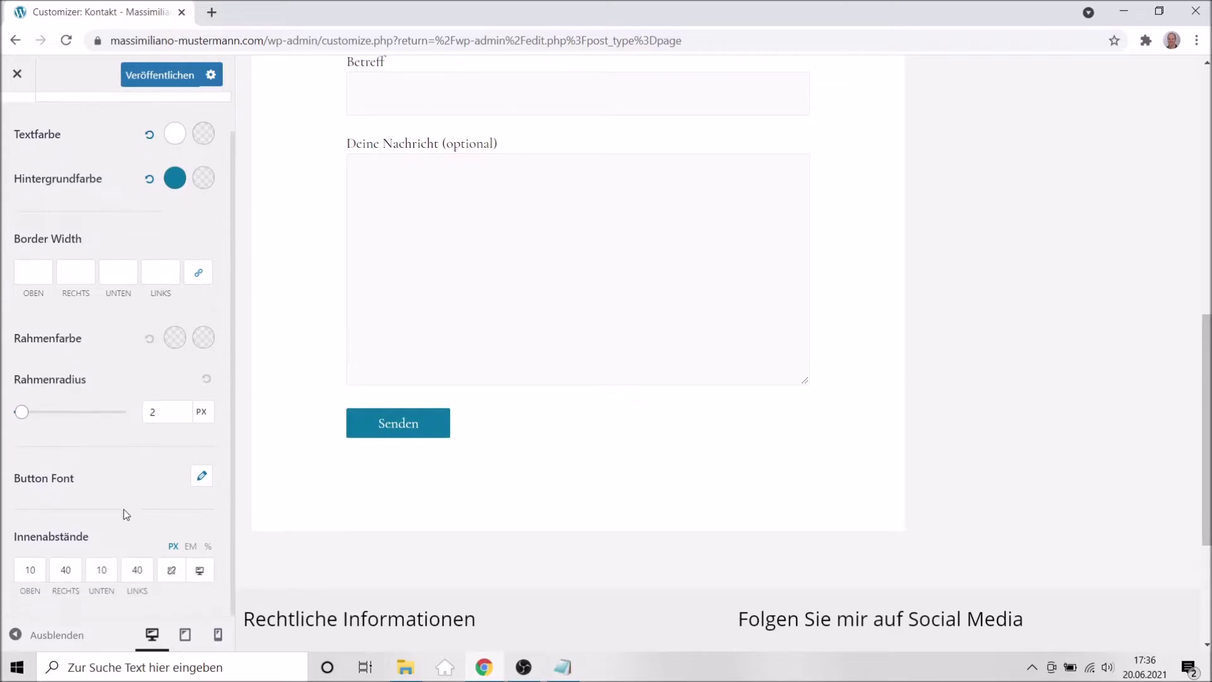
Publish the new button style settings with Veröffentlichen.
click(152, 80)
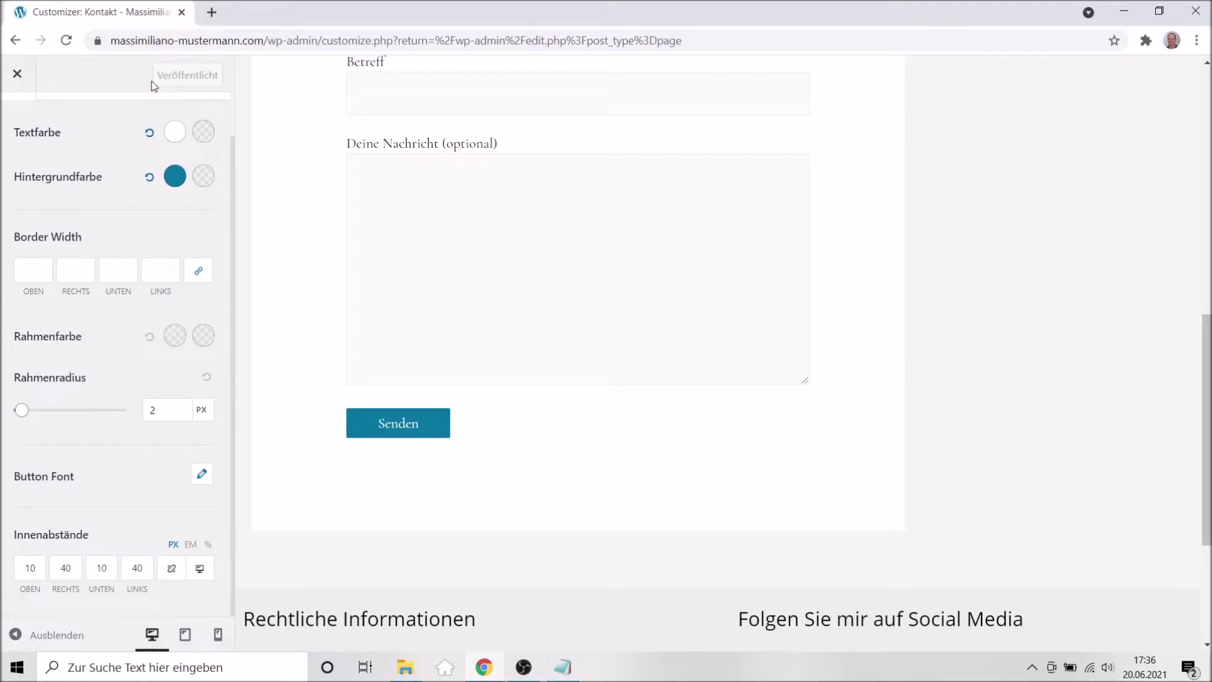
scroll(104, 270, up, 1)
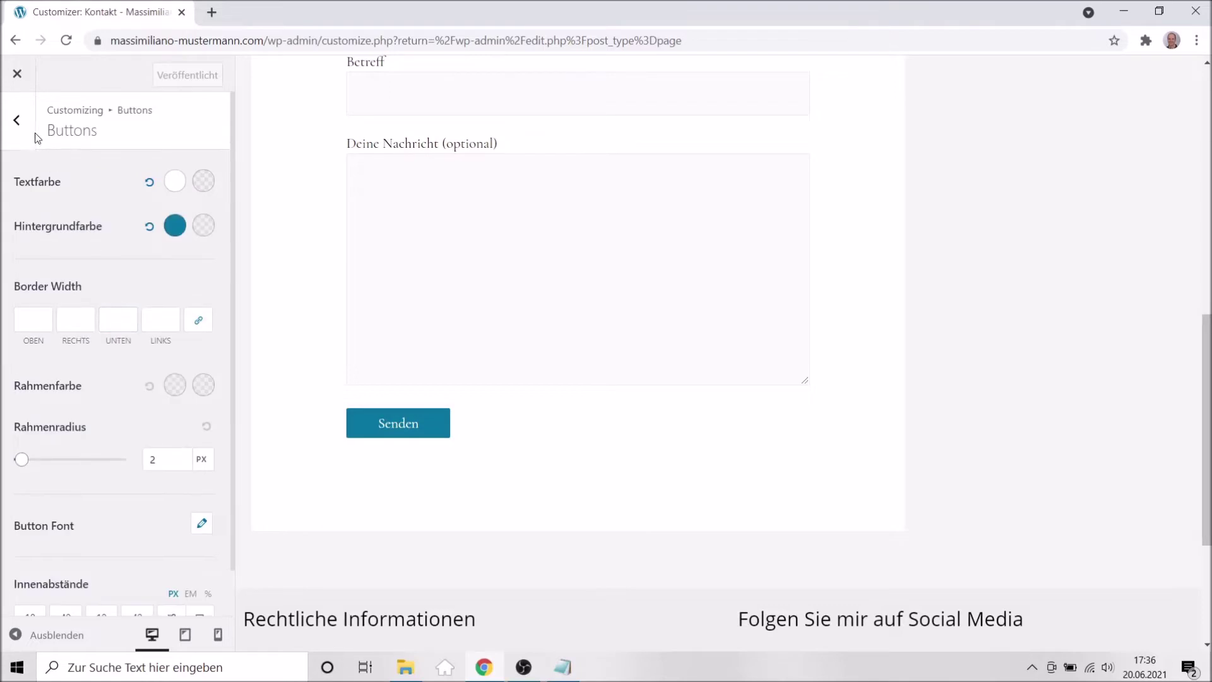
click(16, 119)
Go to the Header Builder's Logo settings.
click(18, 120)
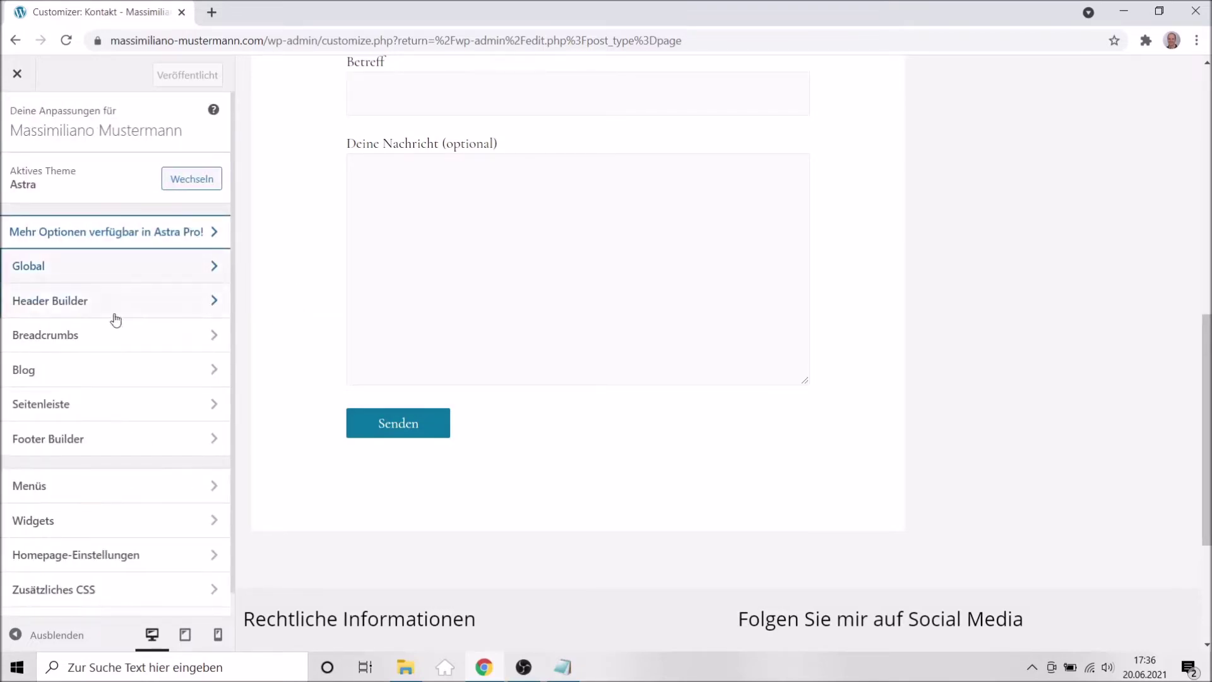
click(82, 308)
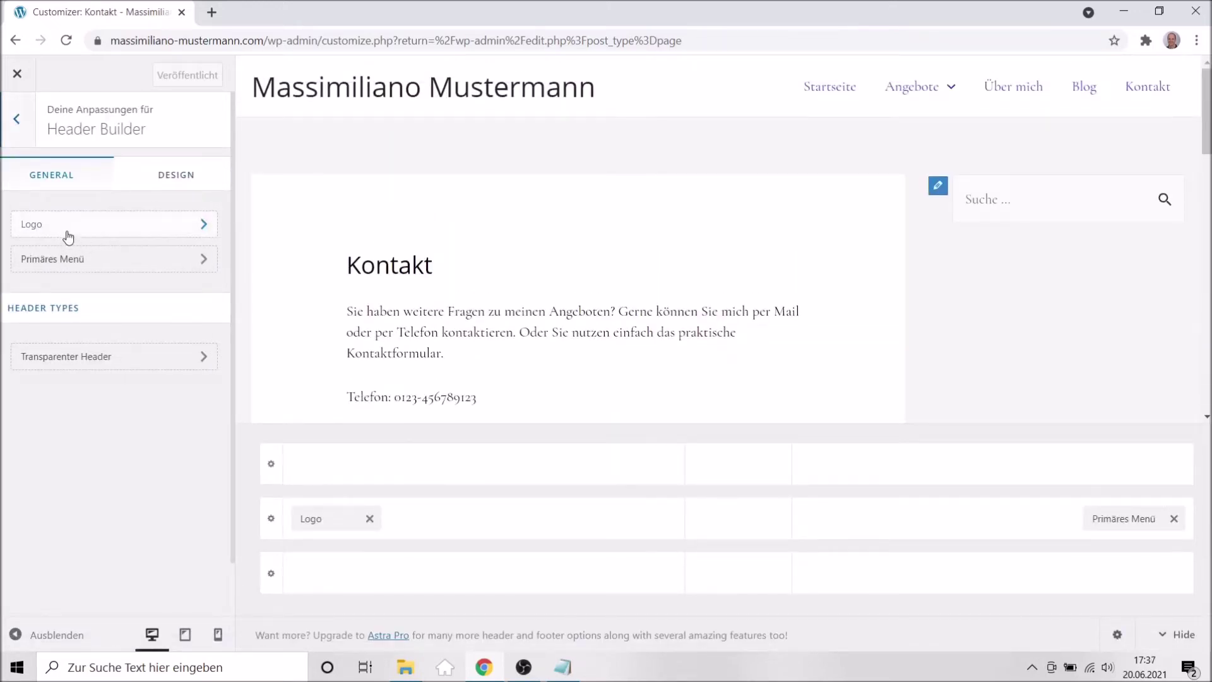
click(70, 235)
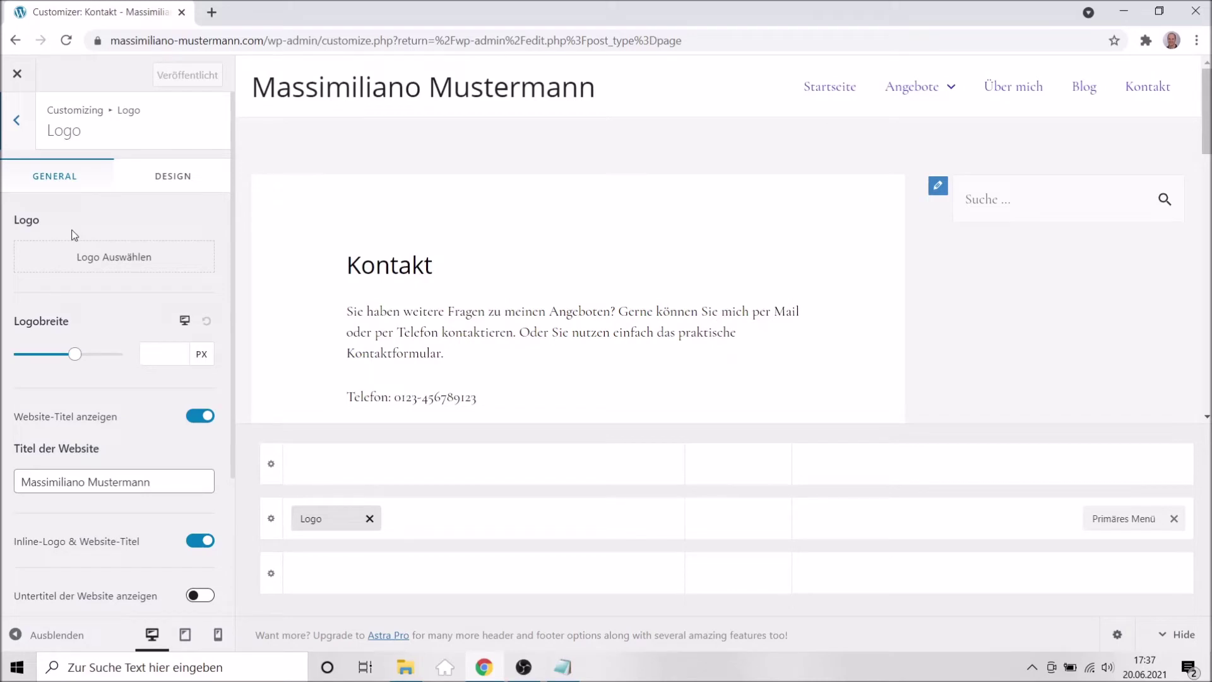
Choose logo-200x200-1.png from the Mediathek as the logo and crop it to the whole image.
click(121, 269)
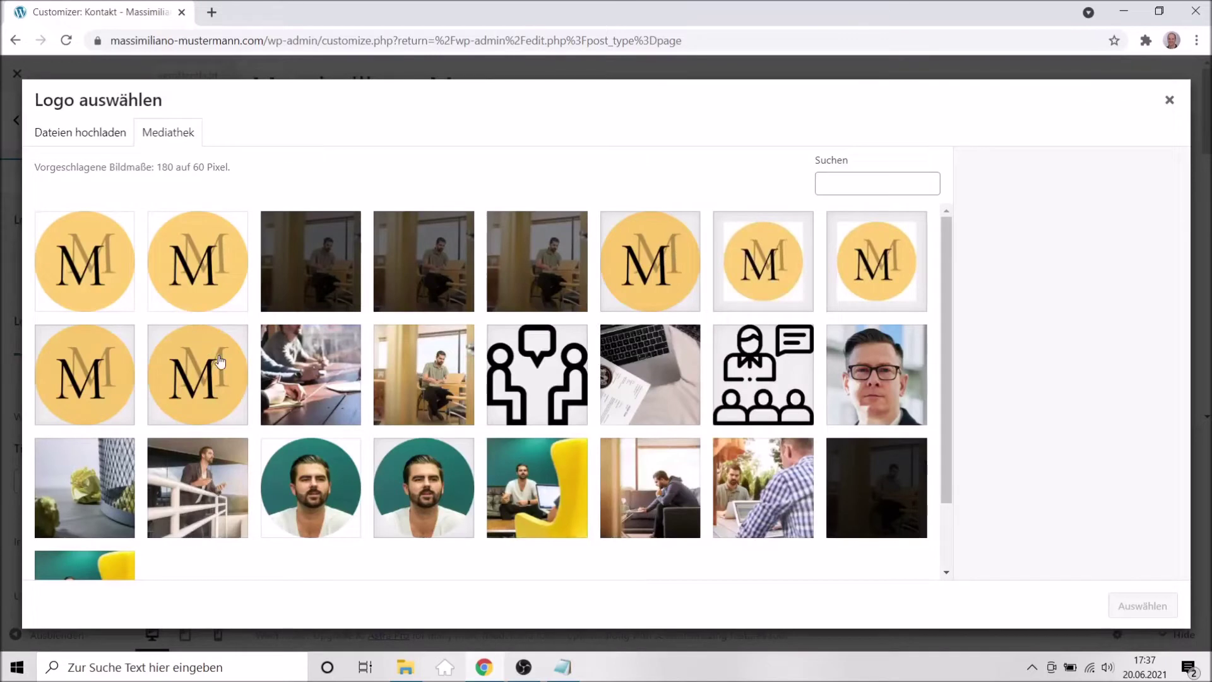
click(214, 274)
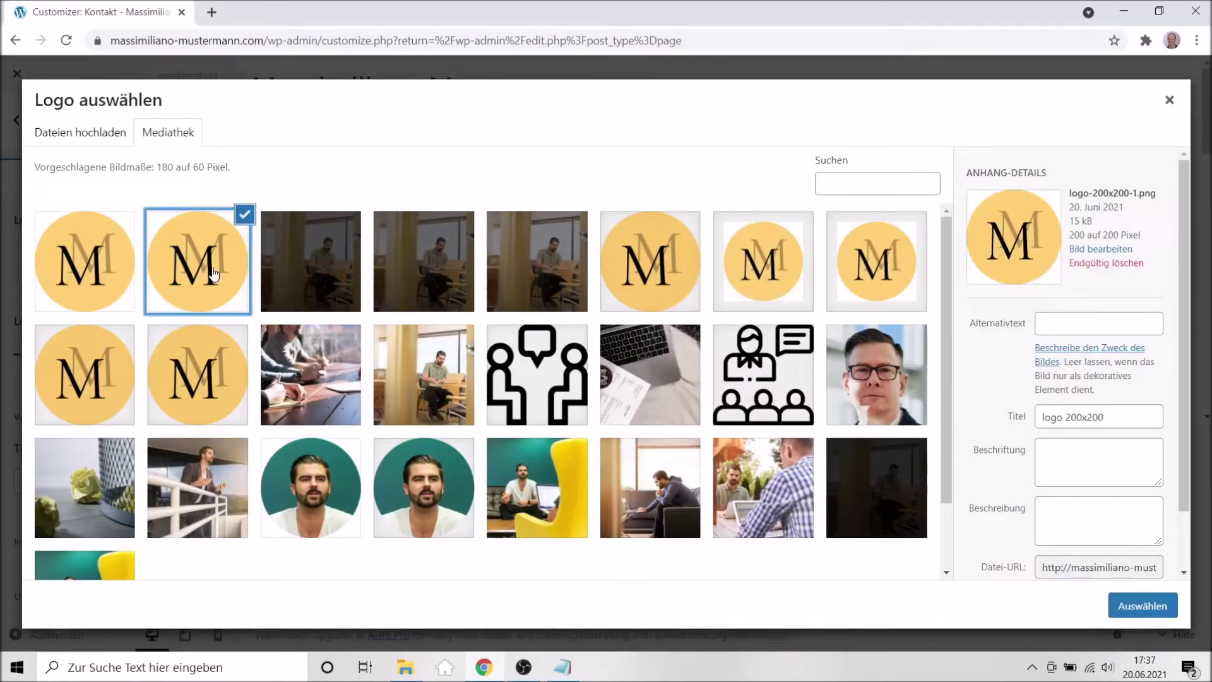
click(672, 274)
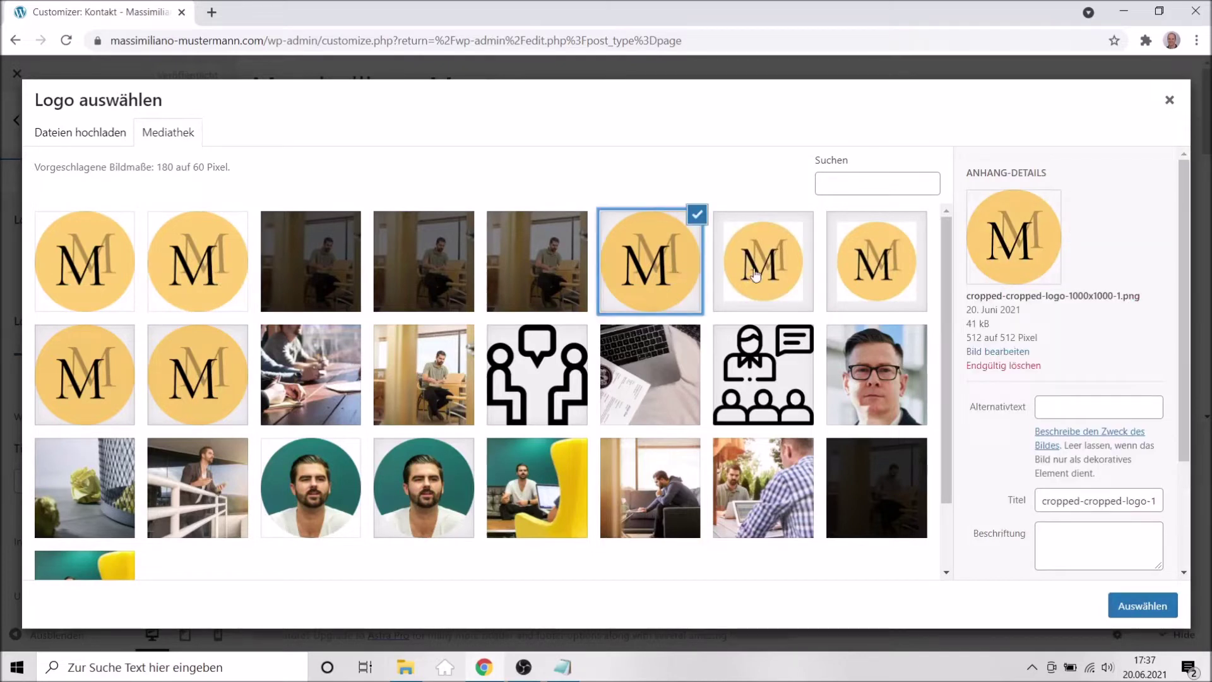
click(183, 277)
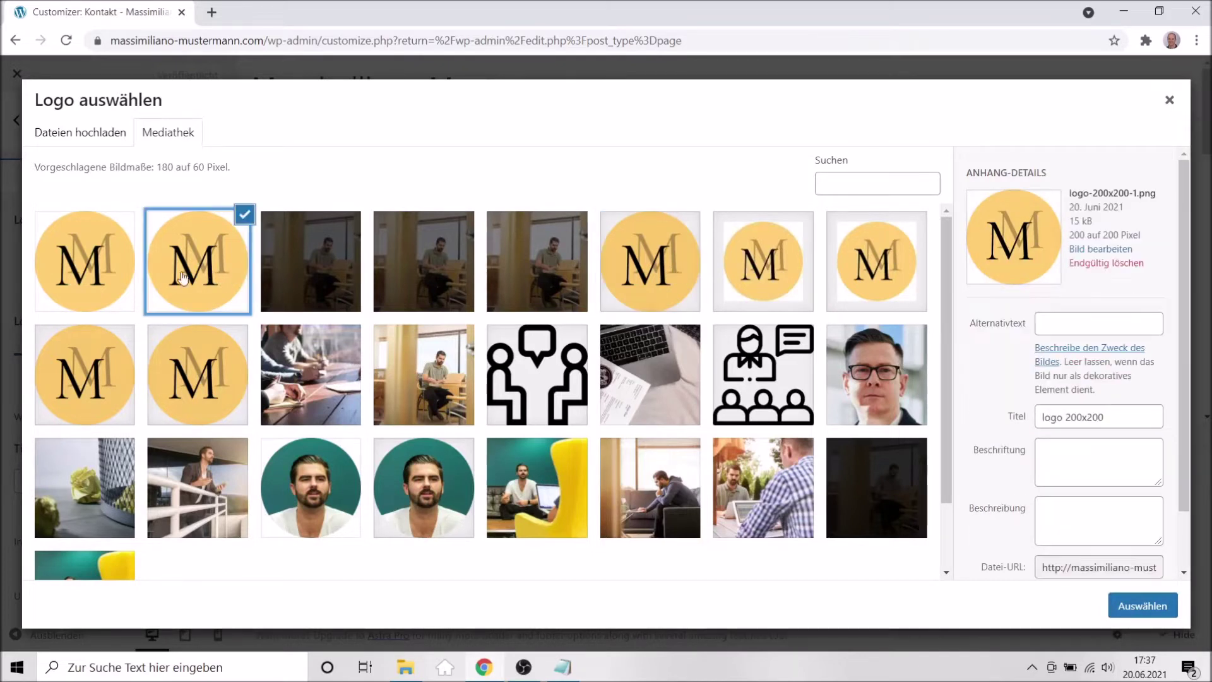
click(90, 278)
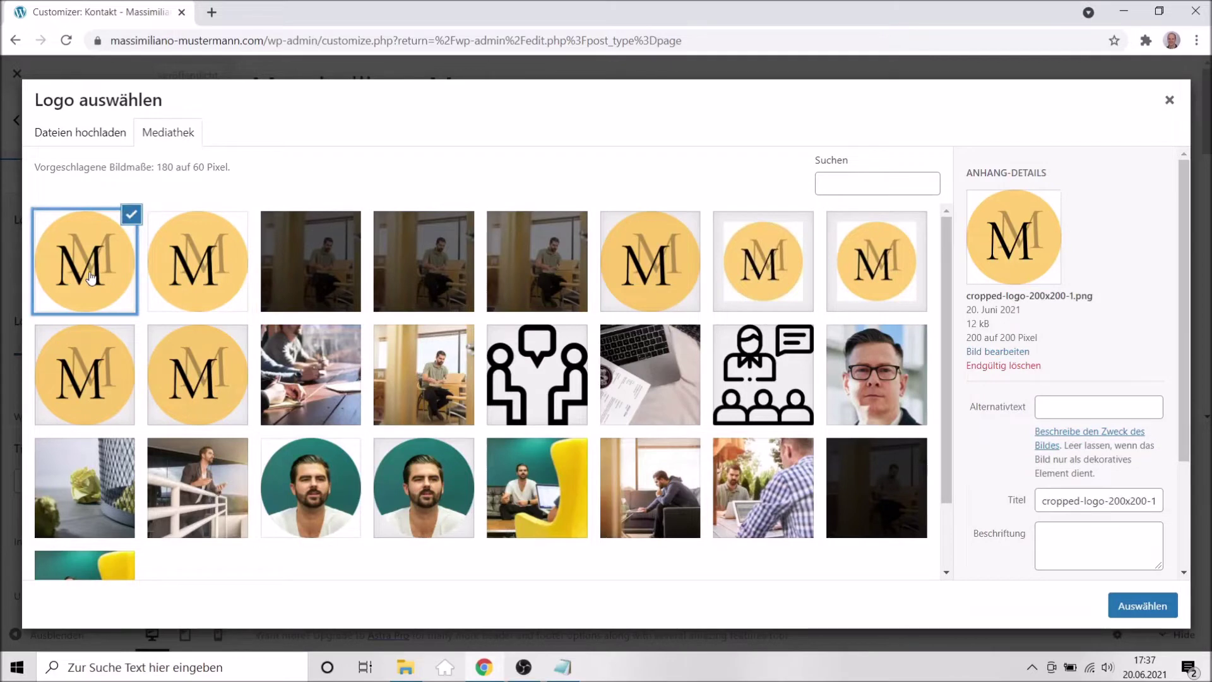
click(208, 286)
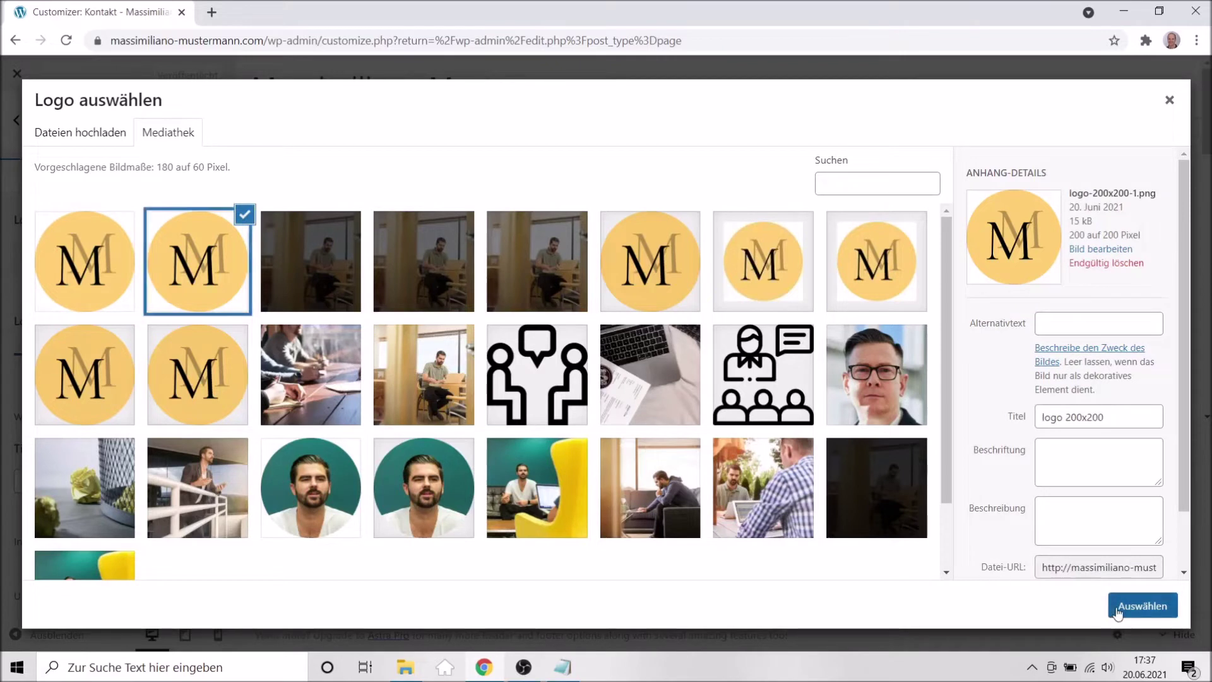
click(1121, 609)
drag(605, 222, 603, 282)
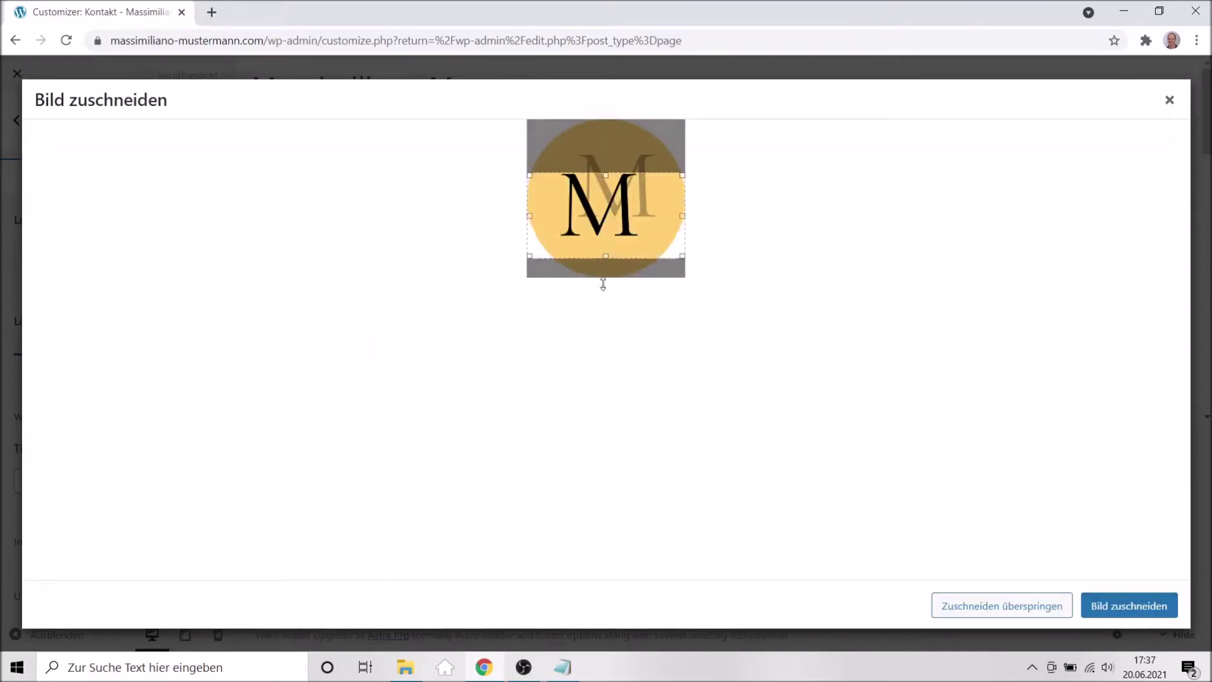
drag(605, 189, 617, 93)
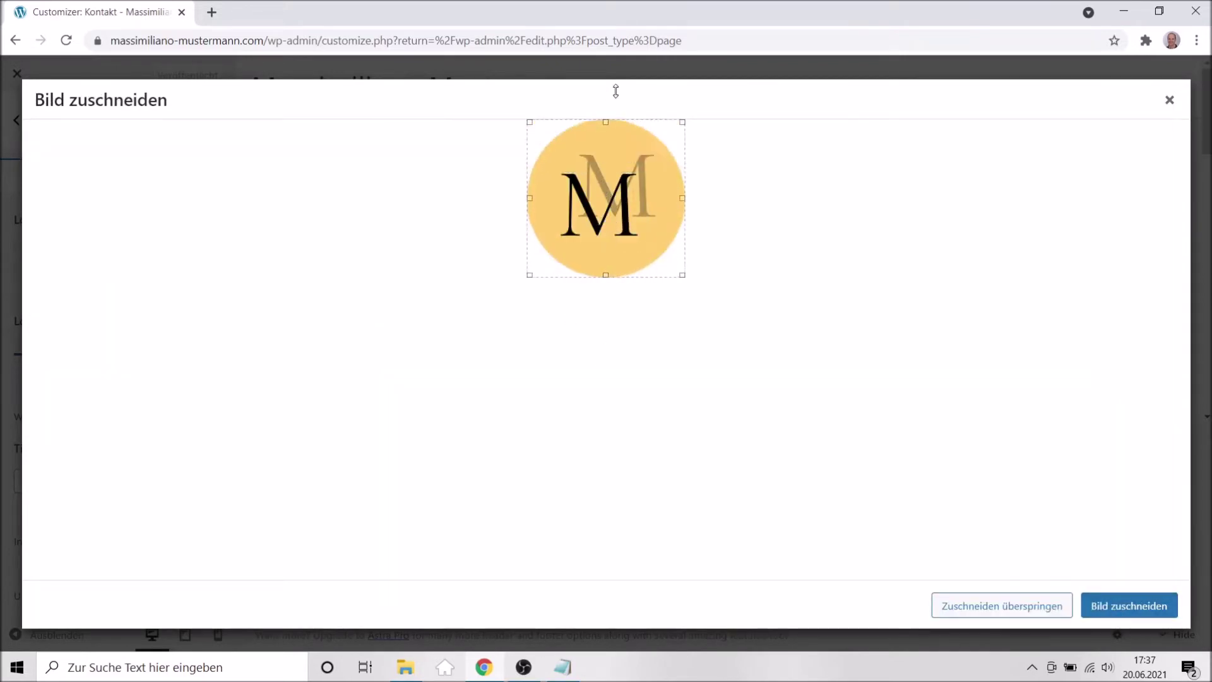
click(1121, 616)
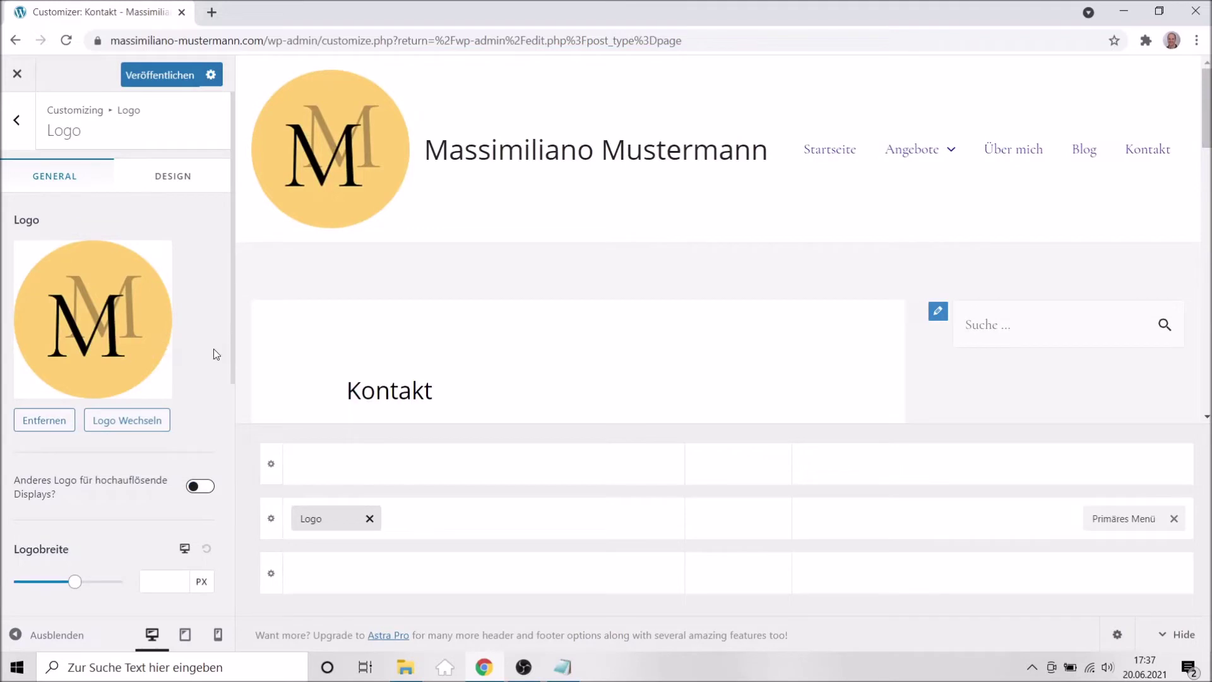
Turn on 'Untertitel der Website anzeigen' to display 'Bewerbungscoaching für Einzelpersonen und Gruppen'.
scroll(203, 356, down, 5)
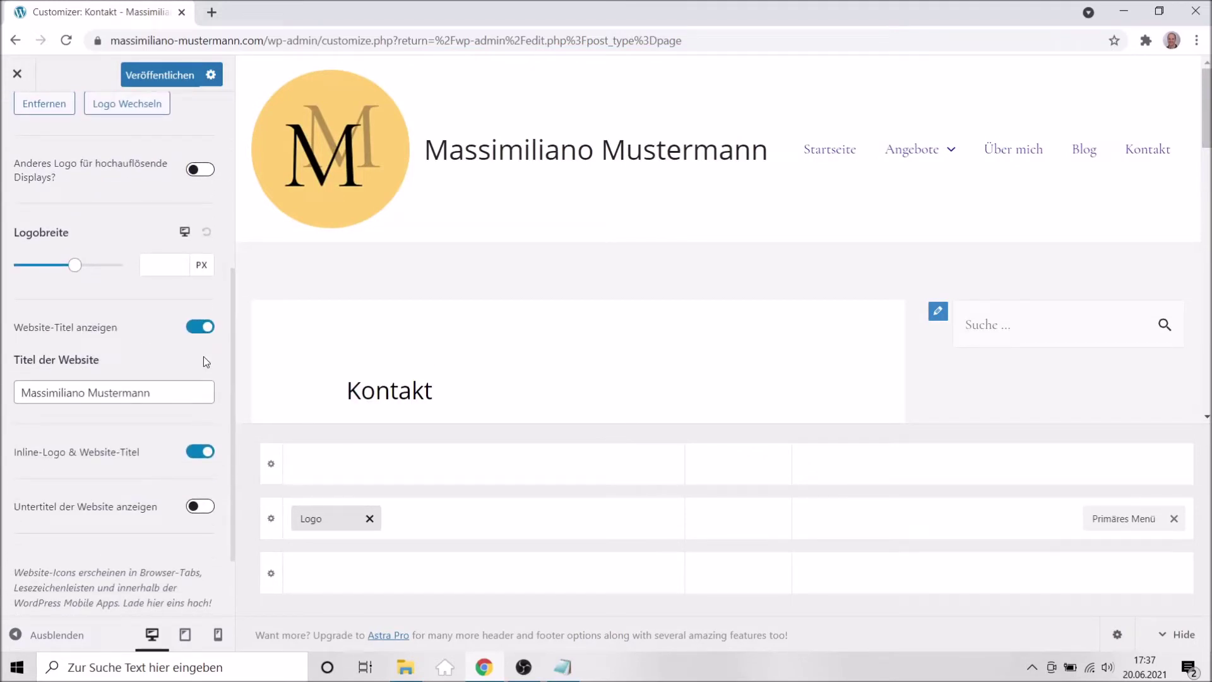
scroll(204, 356, down, 1)
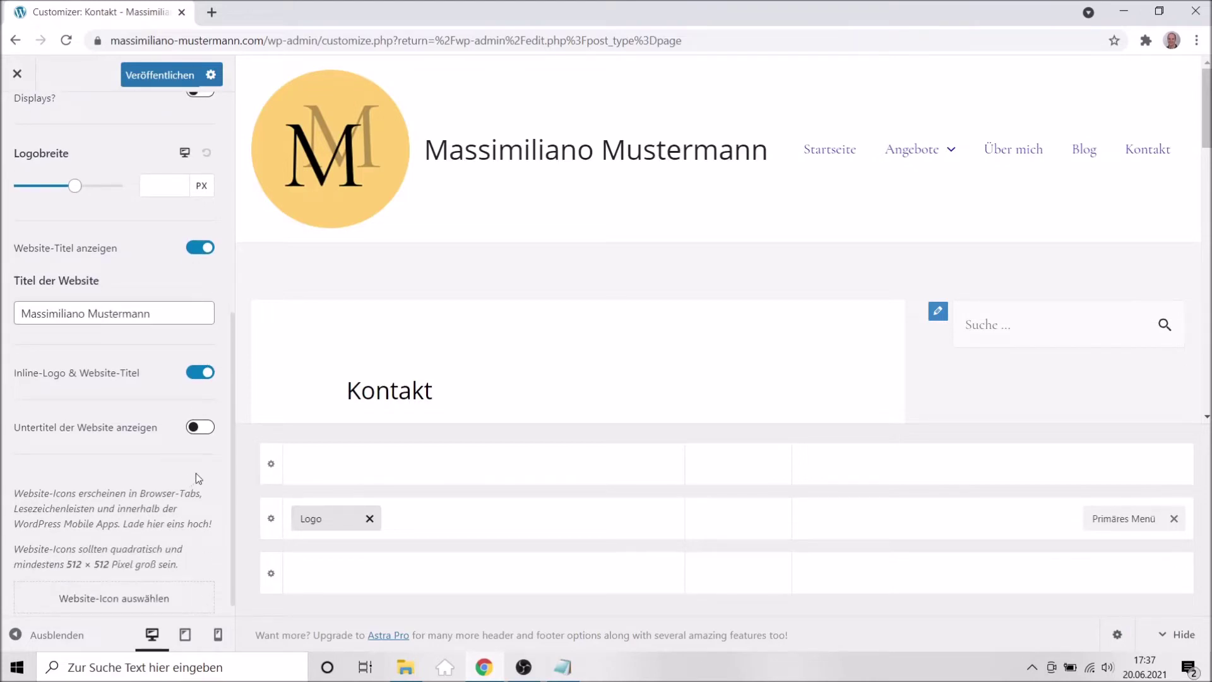
click(201, 428)
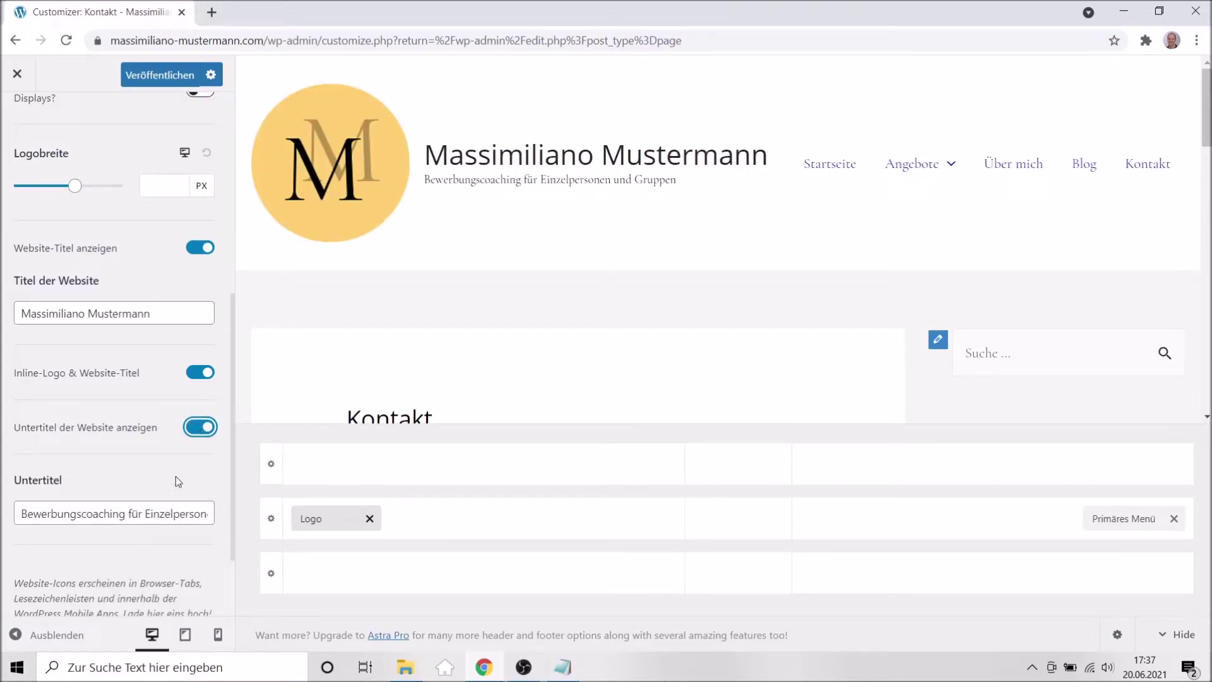
scroll(175, 476, down, 3)
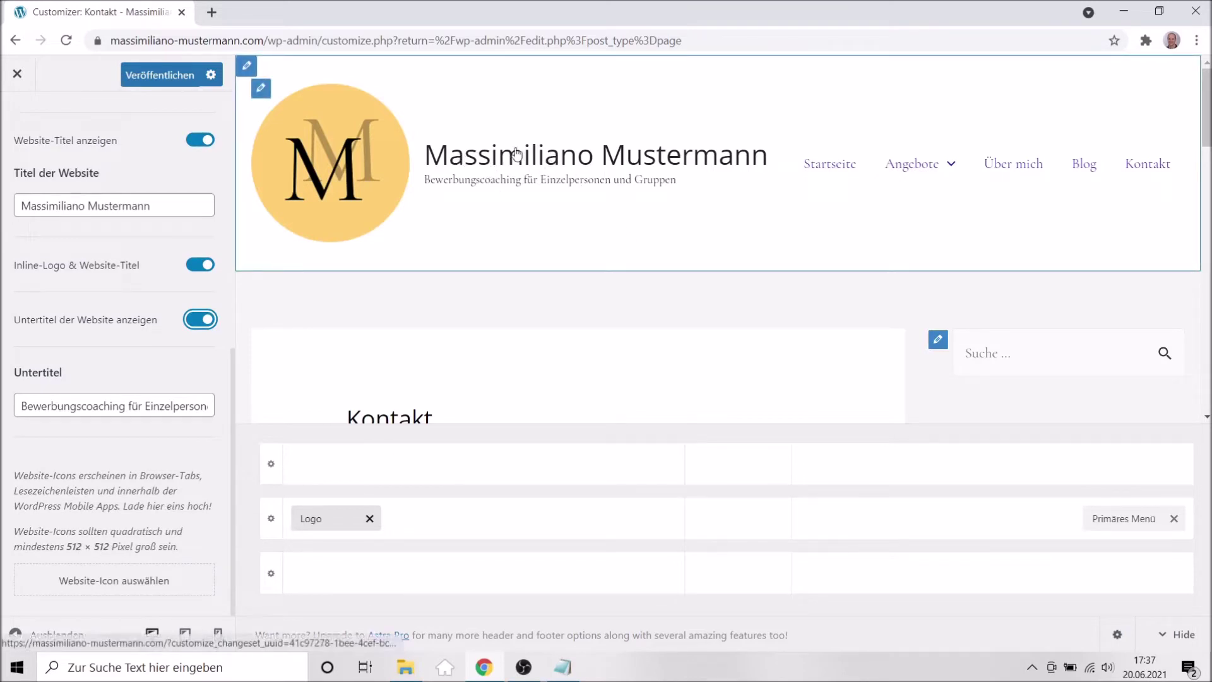
scroll(178, 393, up, 5)
scroll(178, 389, up, 1)
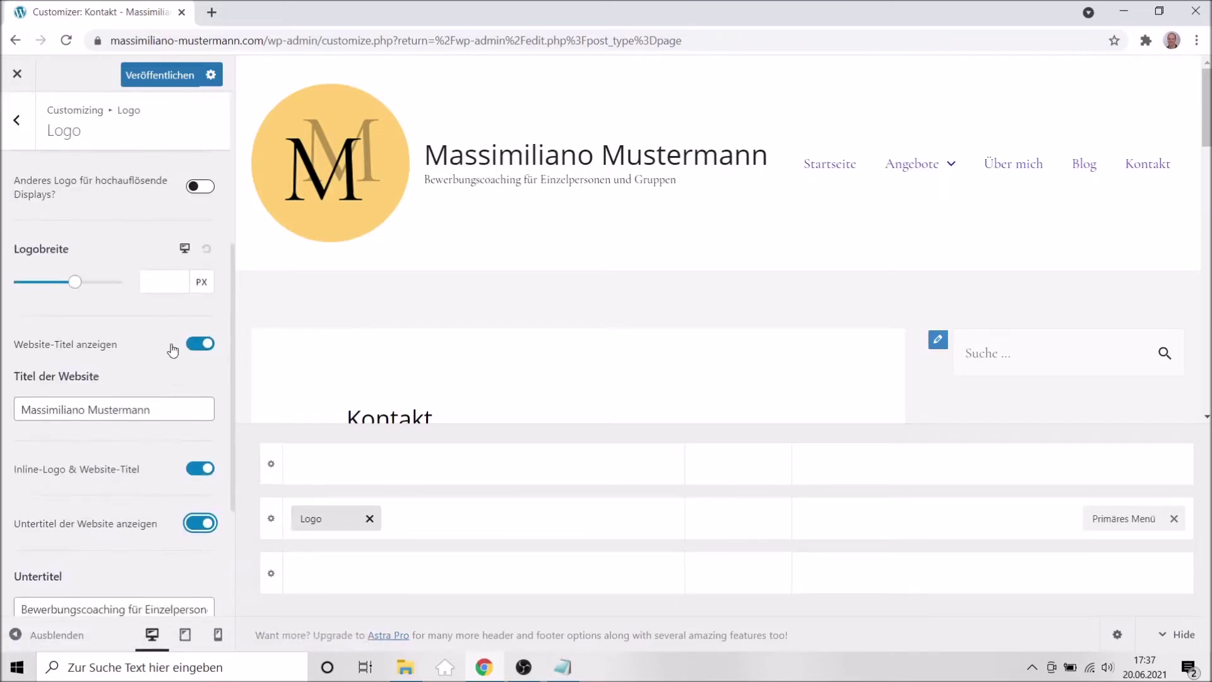
Set the Logobreite to 120 px and publish the header changes.
click(163, 277)
text(0)
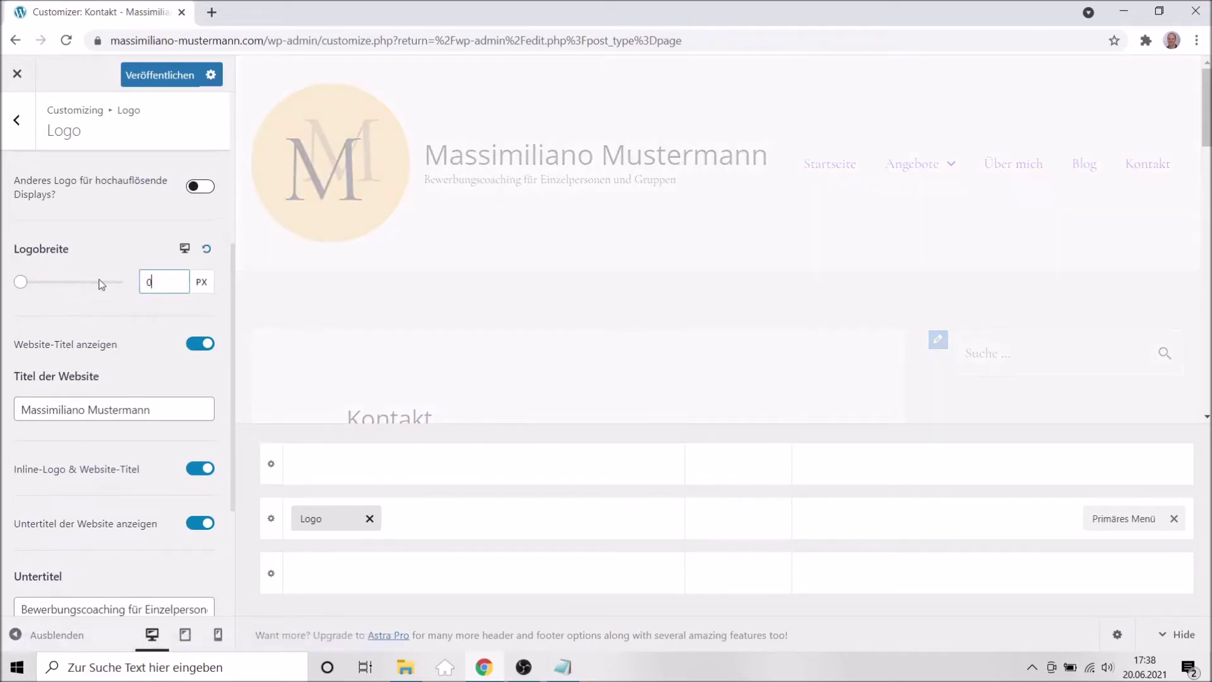
key(Up)
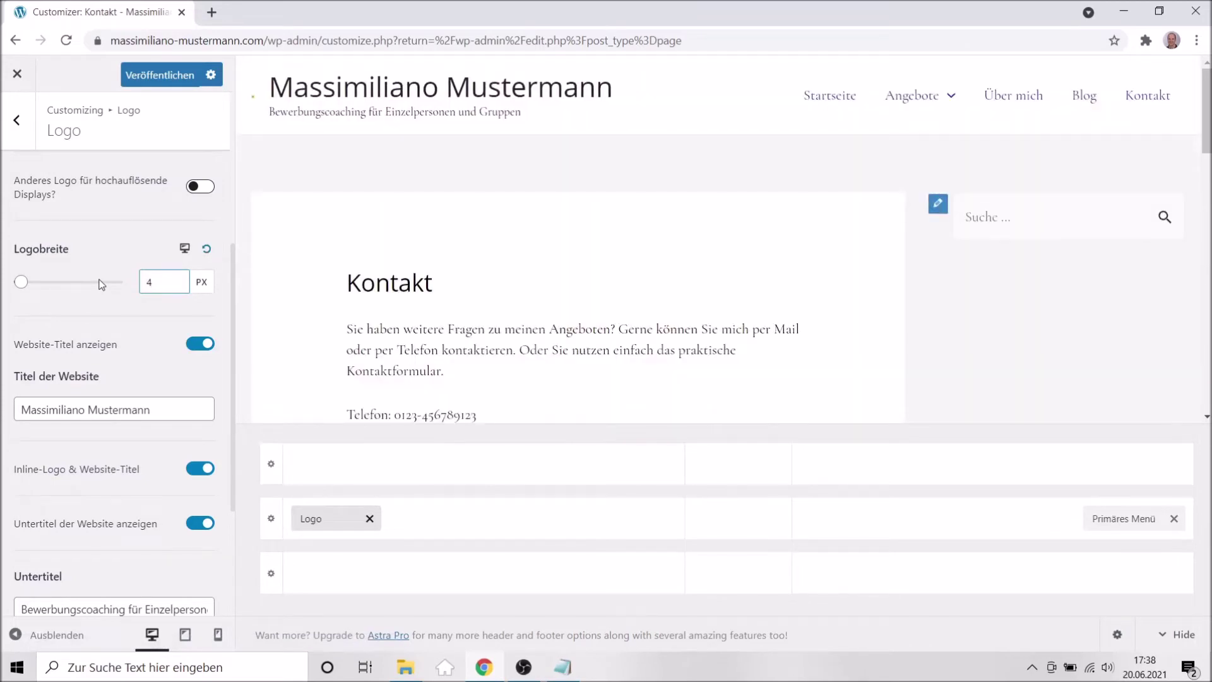
key(Up)
key(Up)
key(Up)
key(Up)
key(Up)
key(Up)
key(Up)
key(Up)
key(Up)
key(Up)
key(Up)
key(Up)
key(Up)
key(Up)
key(Up)
key(Up)
key(Up)
key(Up)
key(Up)
key(Up)
key(Up)
key(Up)
key(Up)
key(Up)
key(Up)
key(Up)
key(Up)
key(Up)
key(Up)
key(Up)
key(Up)
key(Up)
key(Up)
key(Up)
key(Up)
key(Up)
key(Up)
key(Up)
key(Up)
key(Up)
key(Up)
key(Up)
key(Up)
key(Up)
key(Up)
key(Up)
key(Up)
key(Up)
key(Up)
key(Up)
key(Up)
key(Up)
key(Up)
key(Up)
key(Up)
key(Up)
key(Up)
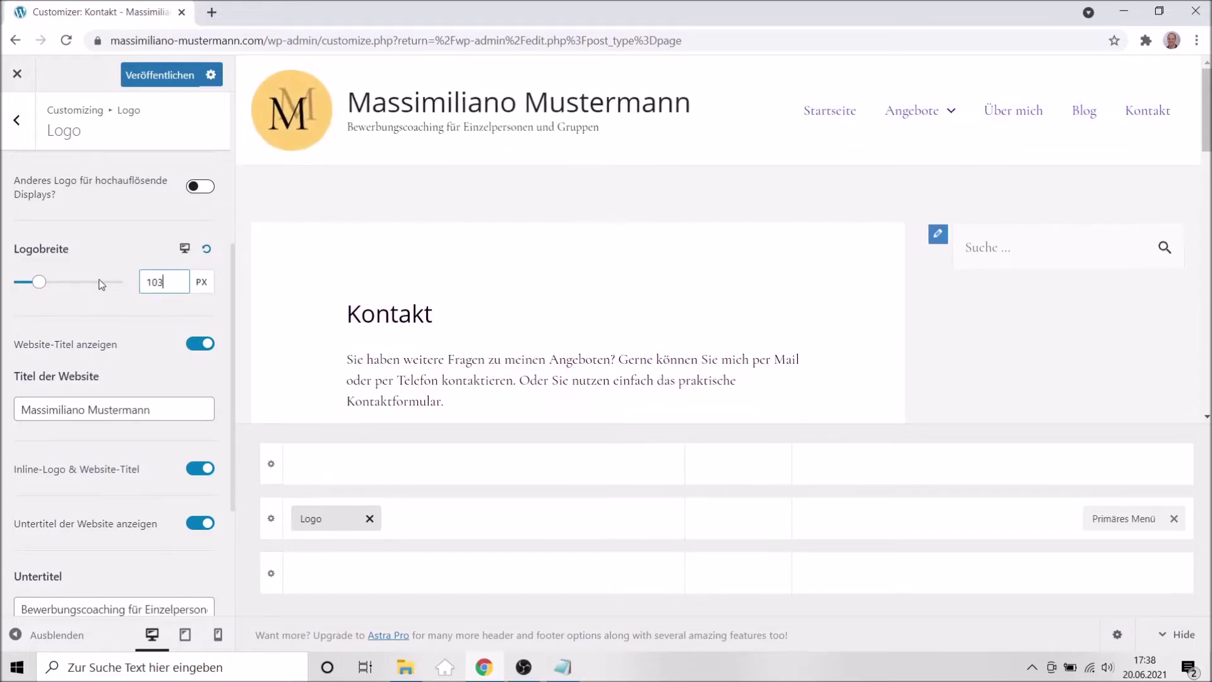
key(Up)
key(Up)
key(Up)
key(Up)
key(Up)
key(Up)
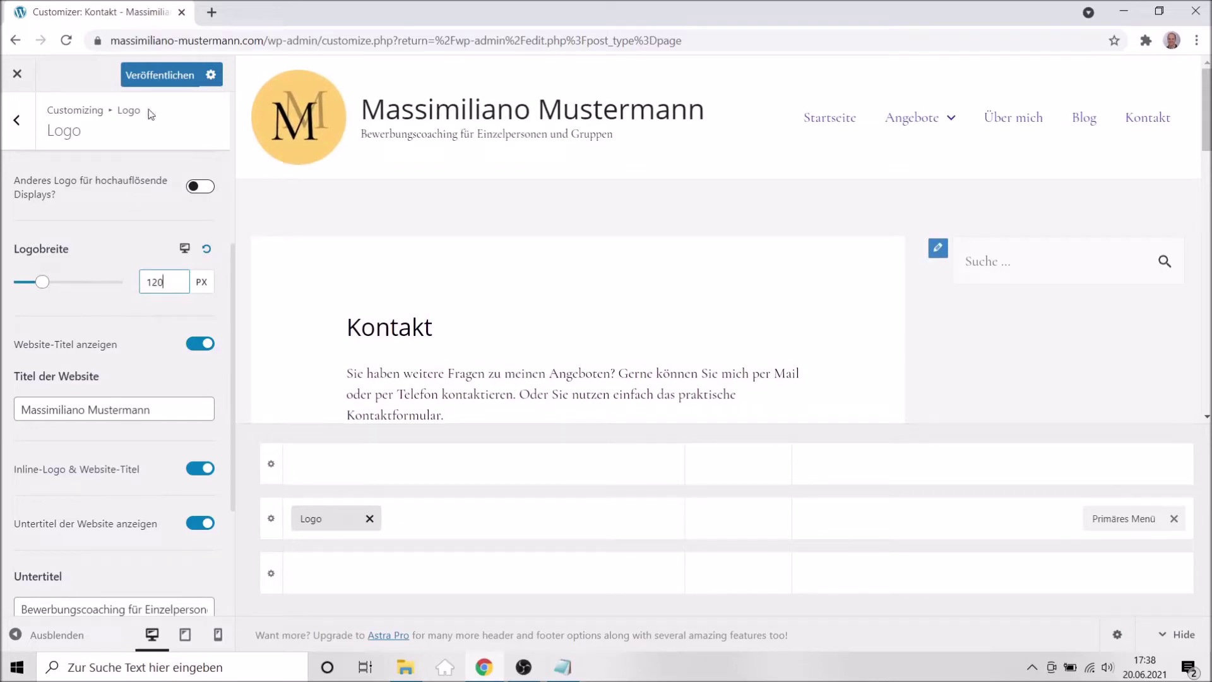
click(148, 75)
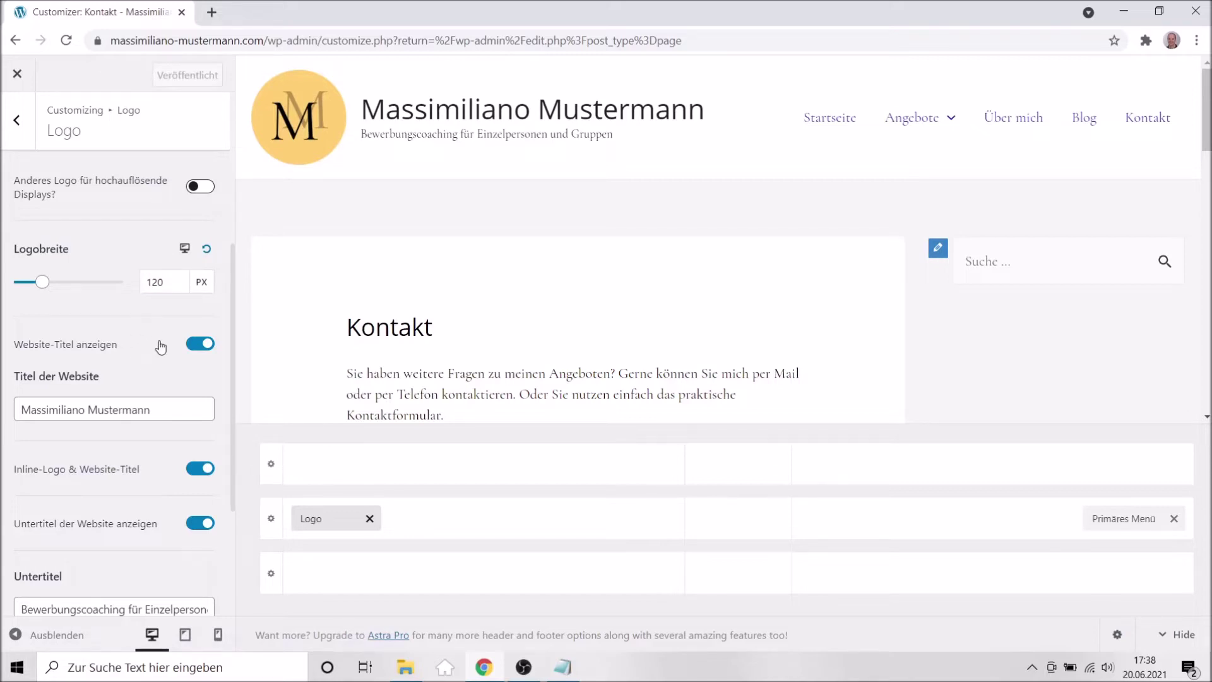
scroll(160, 346, down, 3)
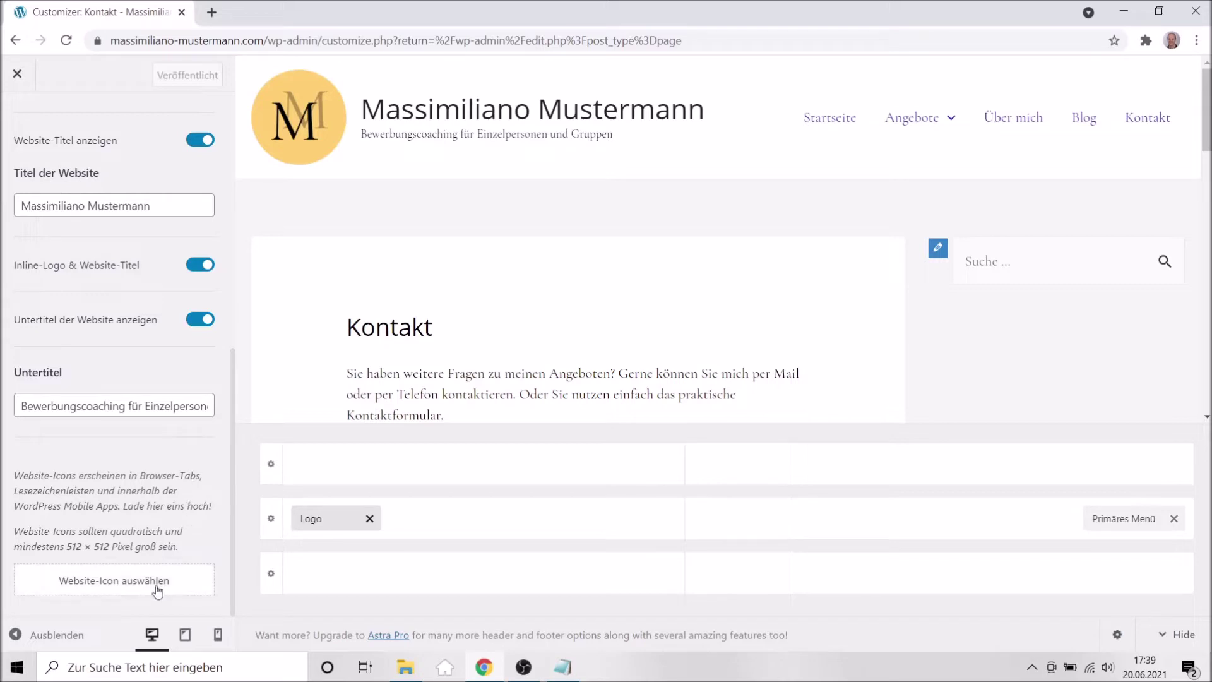
Set cropped-cropped-logo-1000x1000-1.png (512 px M logo) as the site icon and publish.
click(95, 589)
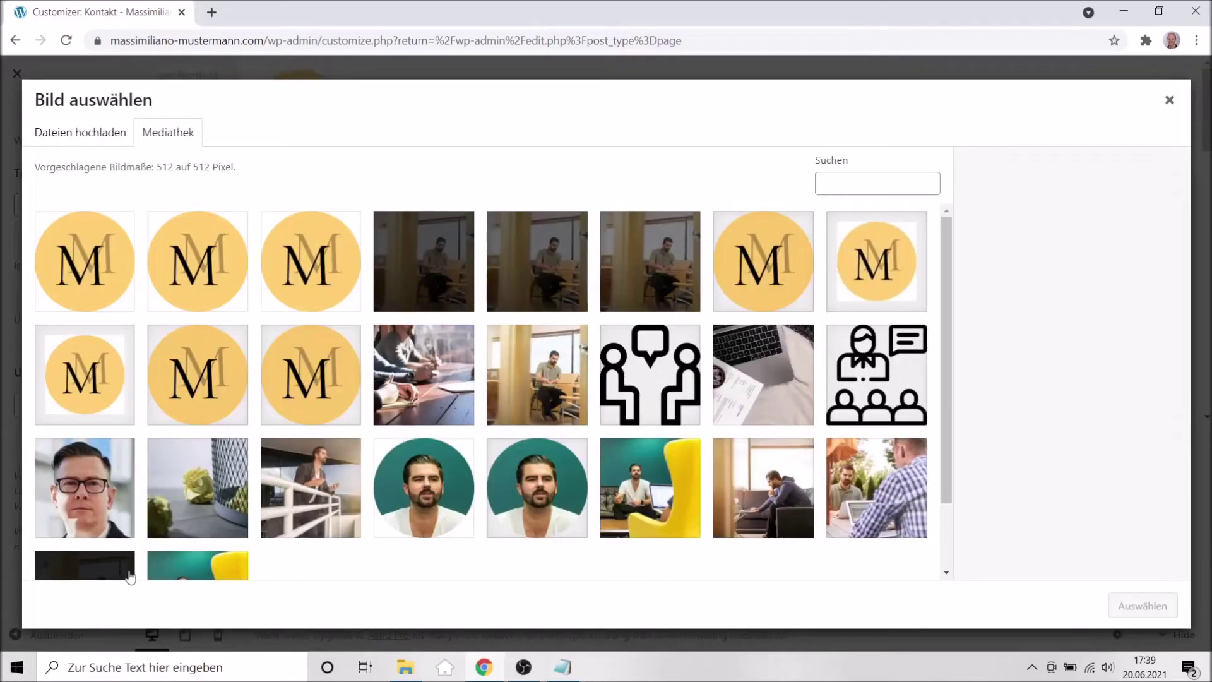
click(308, 267)
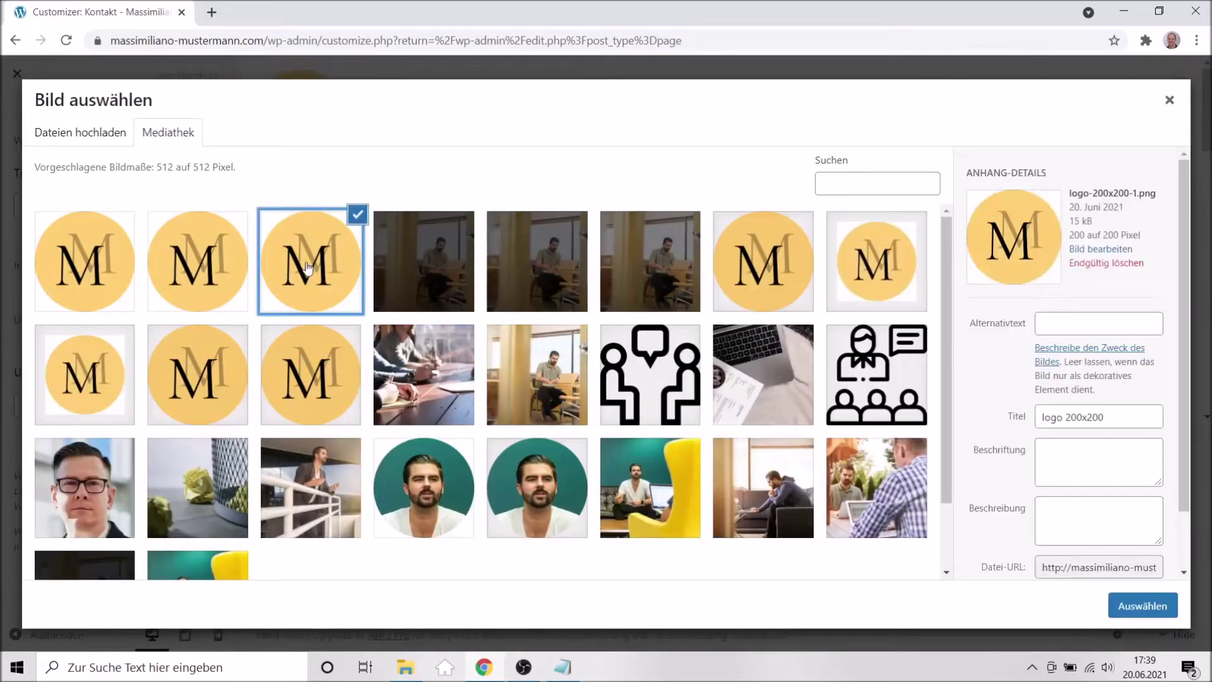
click(221, 267)
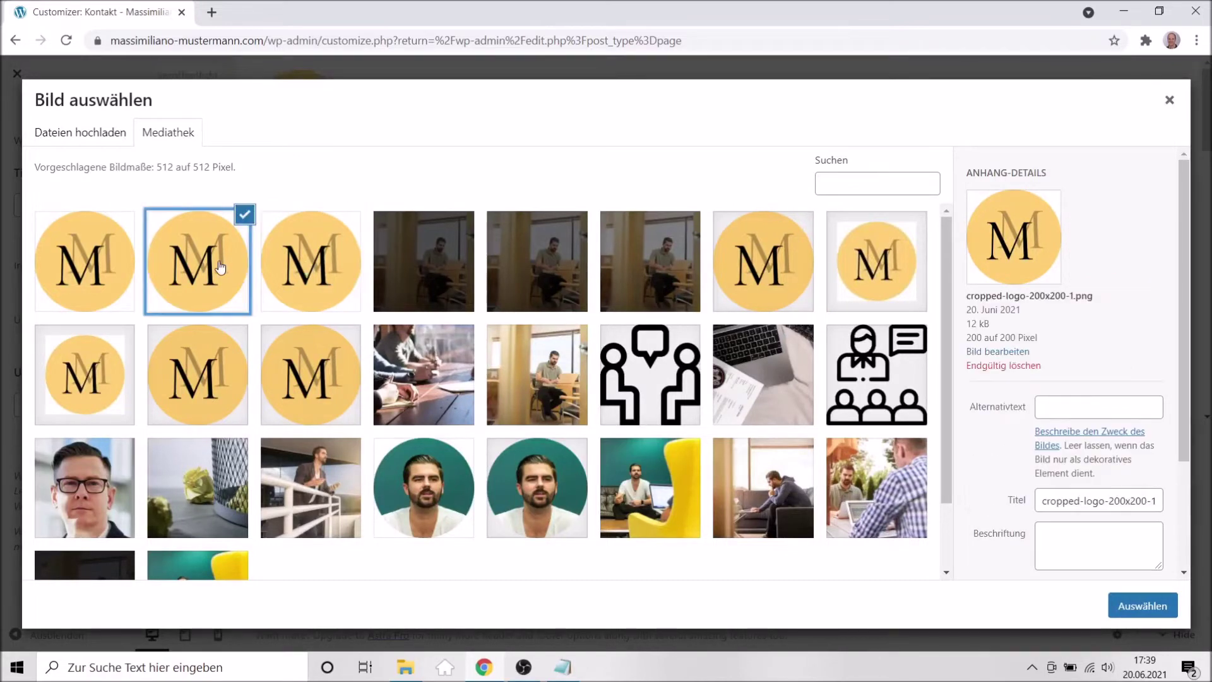
click(89, 270)
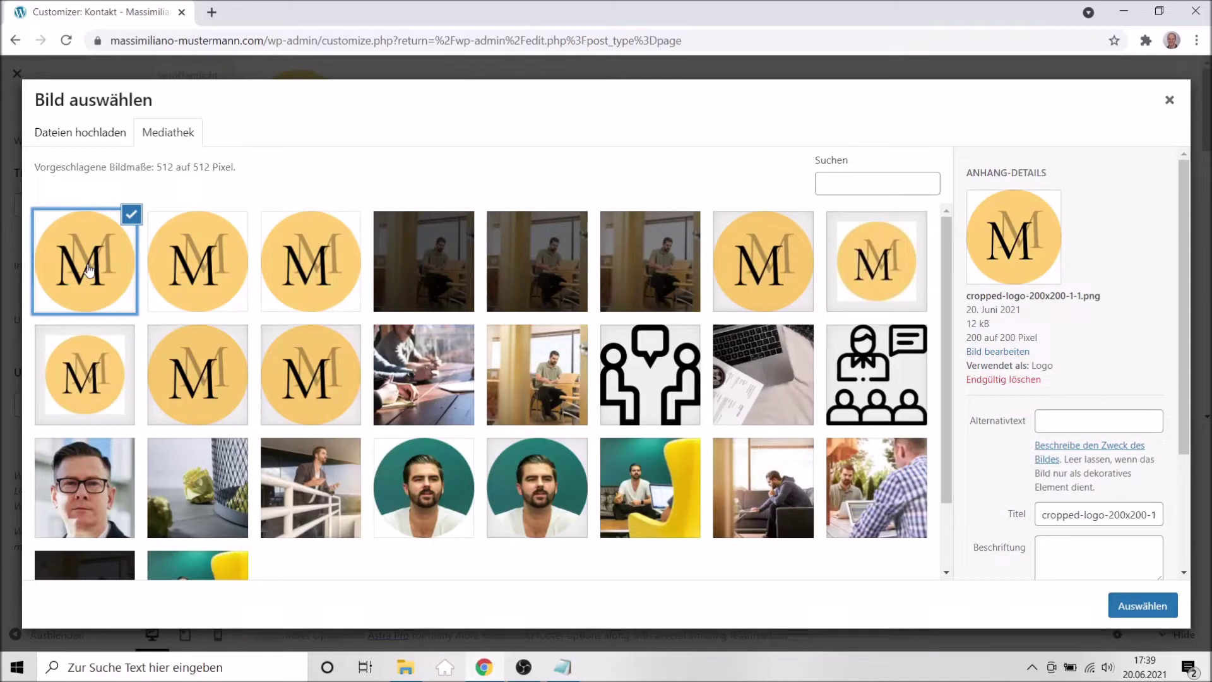
click(238, 275)
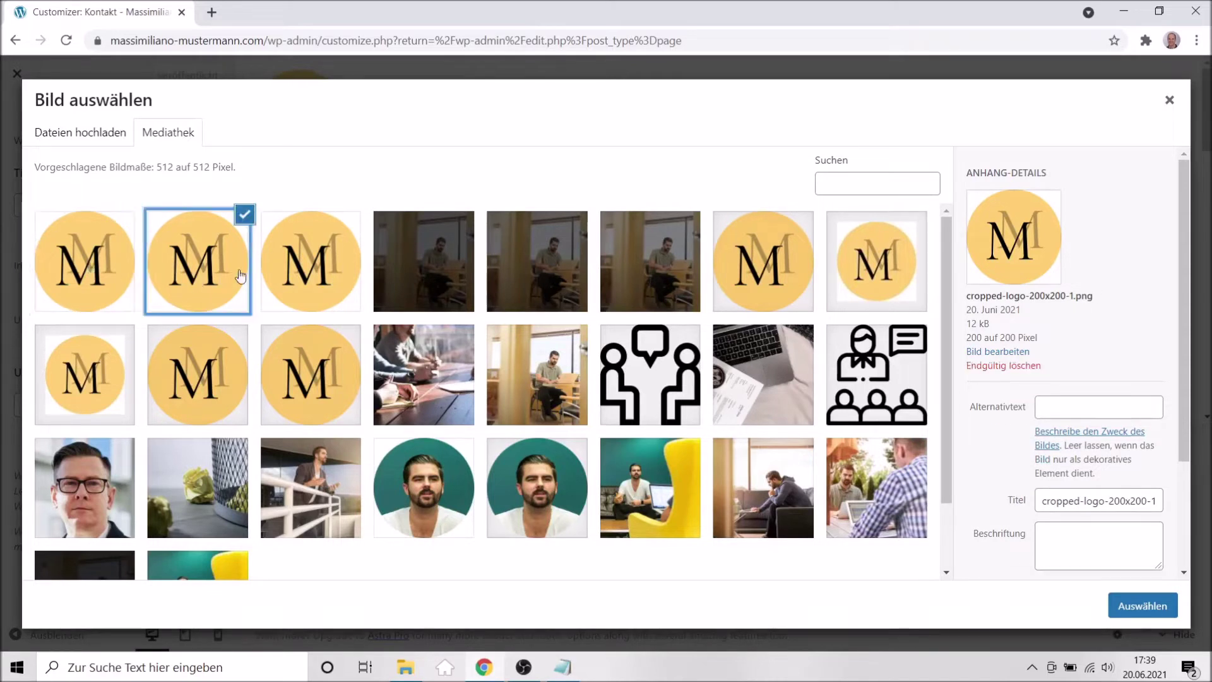
click(241, 276)
click(300, 276)
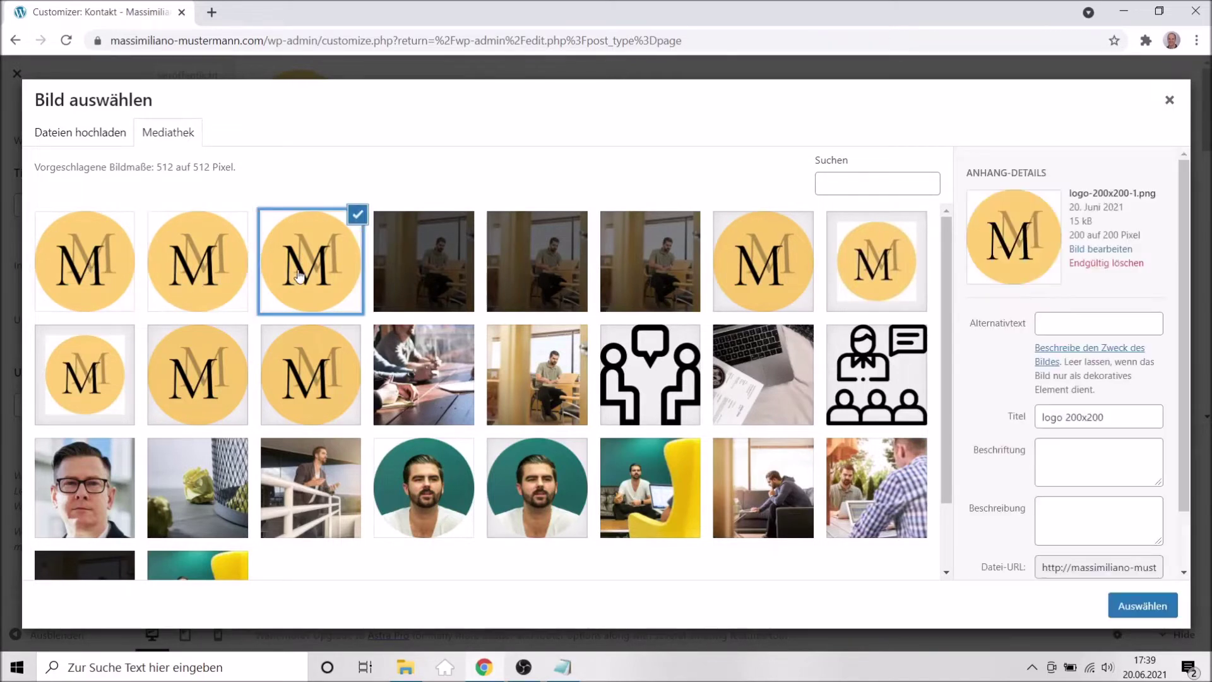
click(755, 273)
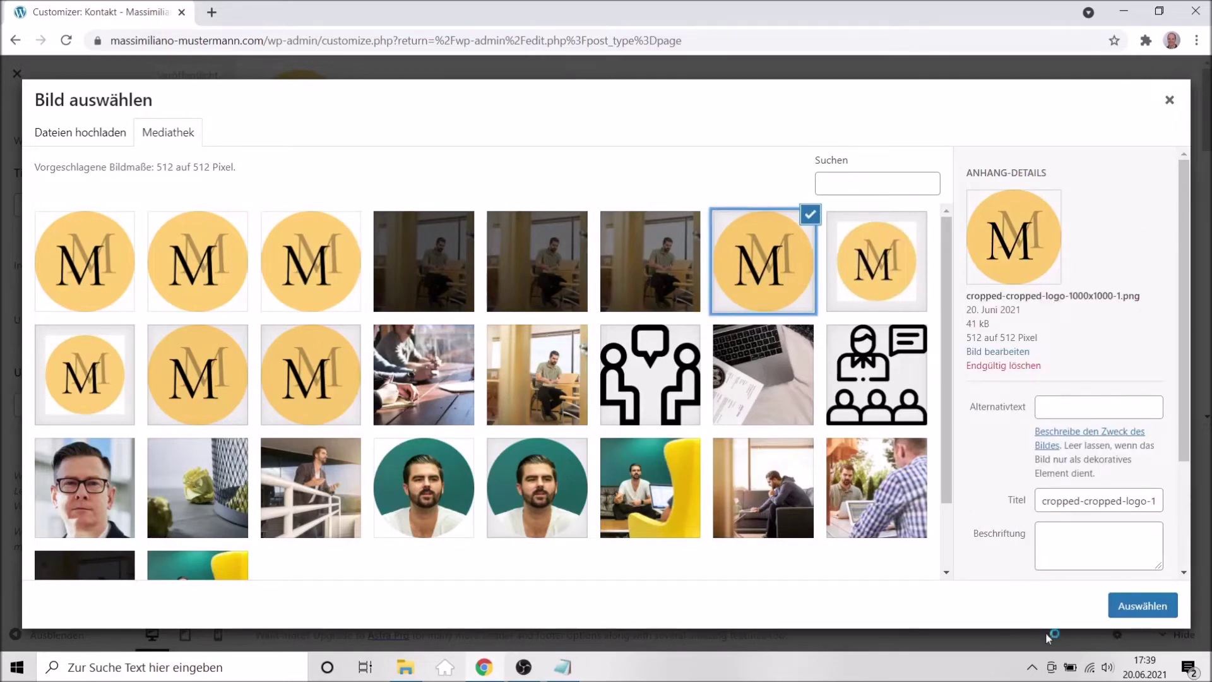
click(1132, 612)
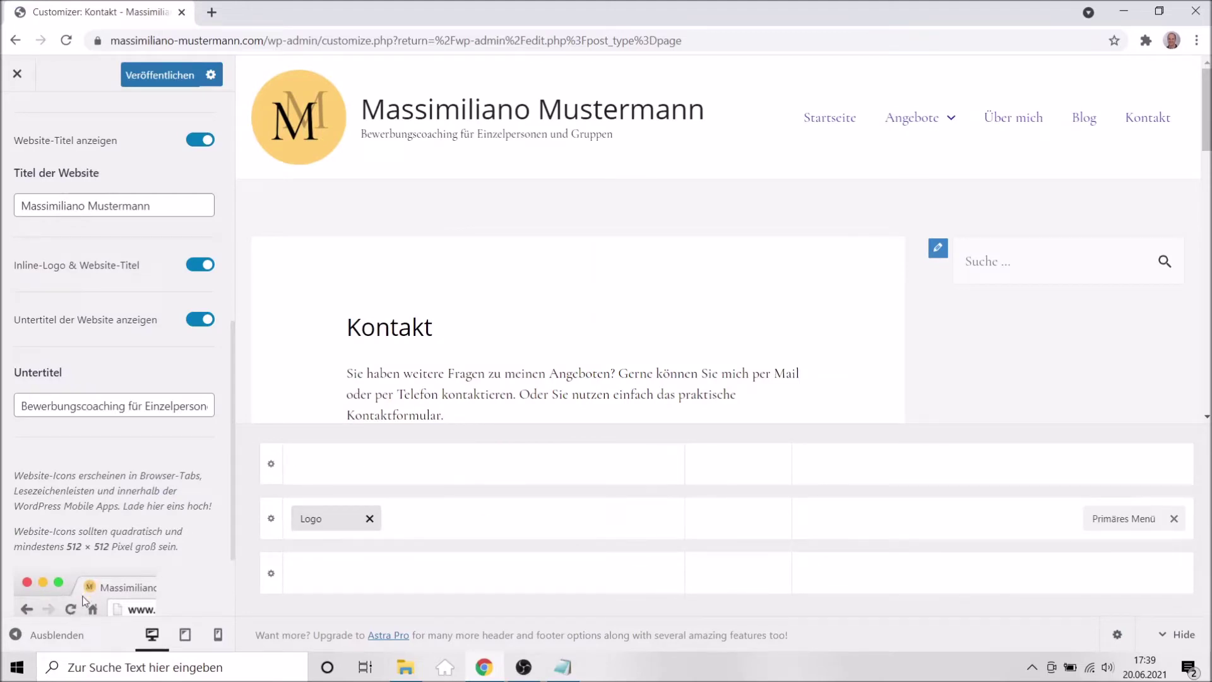
click(141, 73)
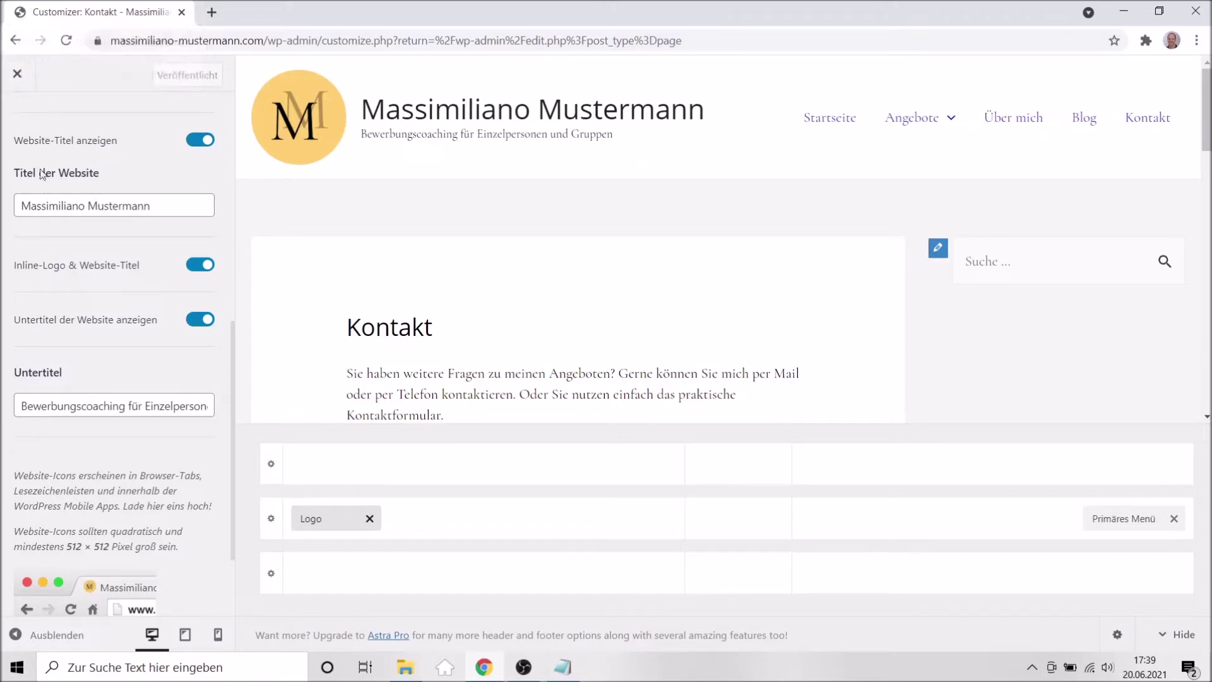
scroll(152, 190, up, 10)
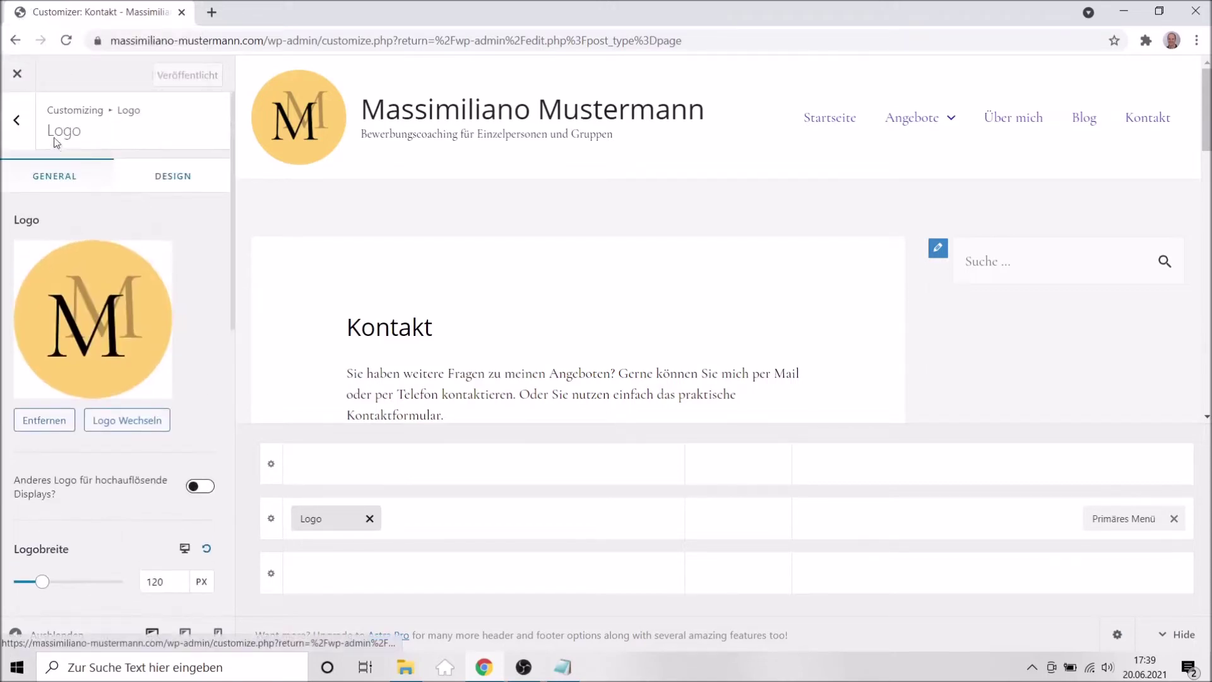
Look through the header and breadcrumbs panels, then go to Blog > Blog / Archive.
click(17, 121)
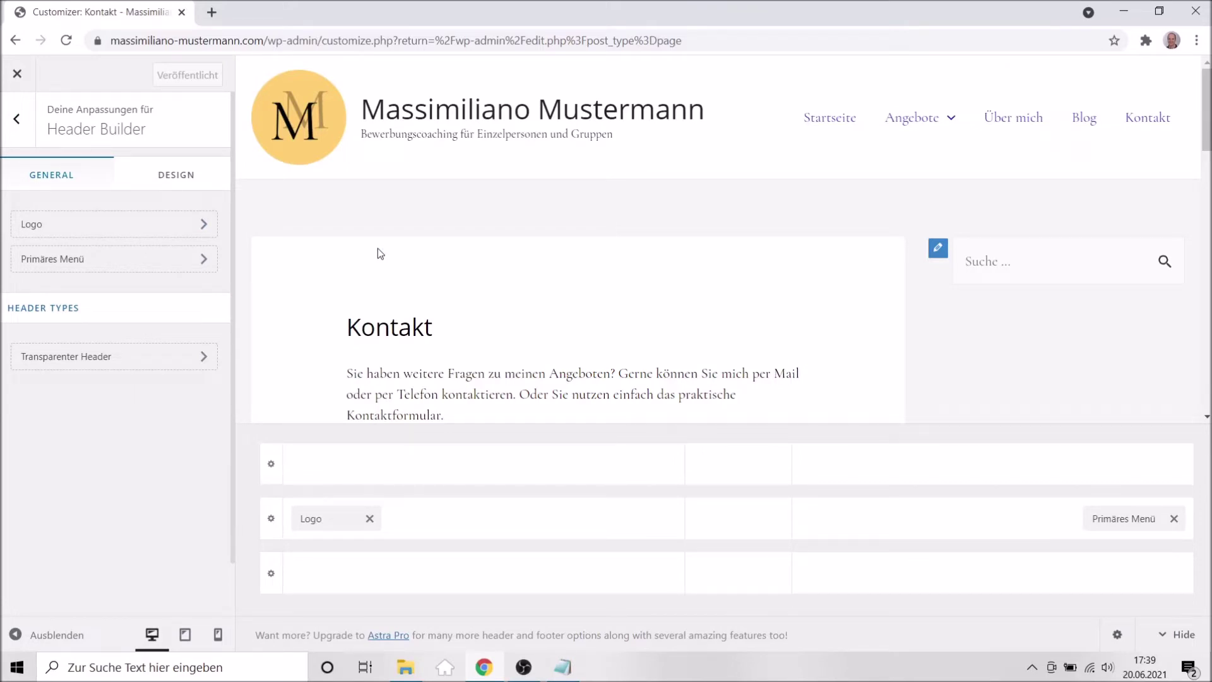
click(164, 184)
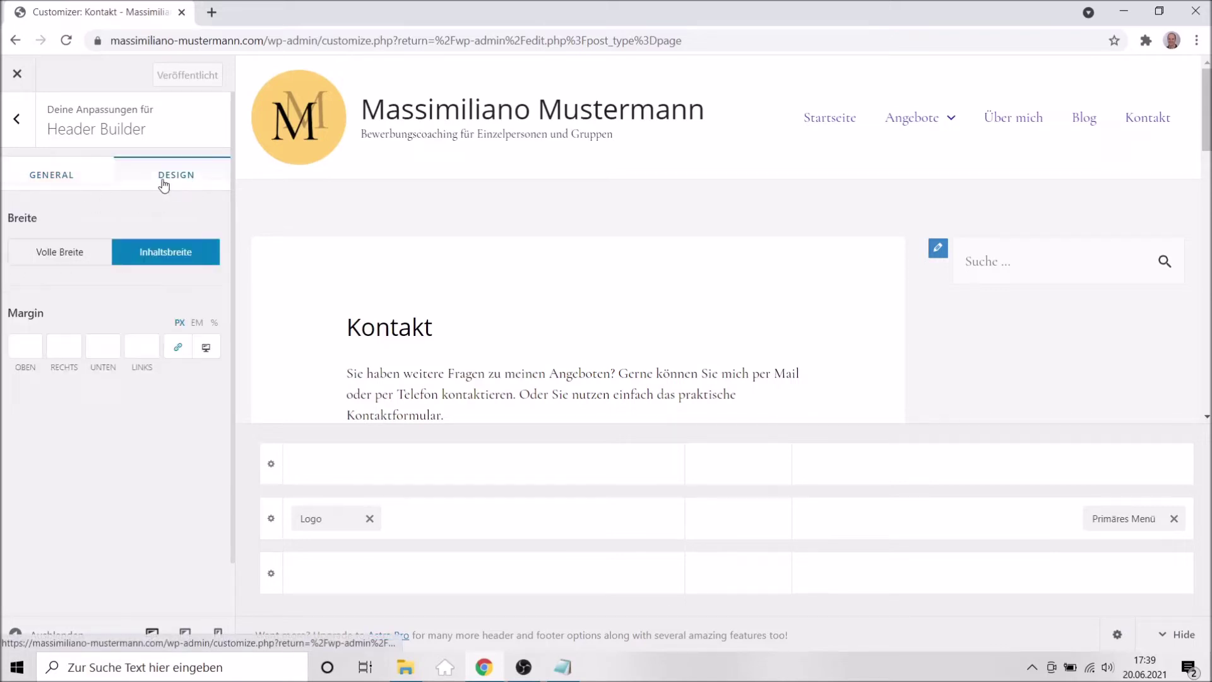
click(17, 134)
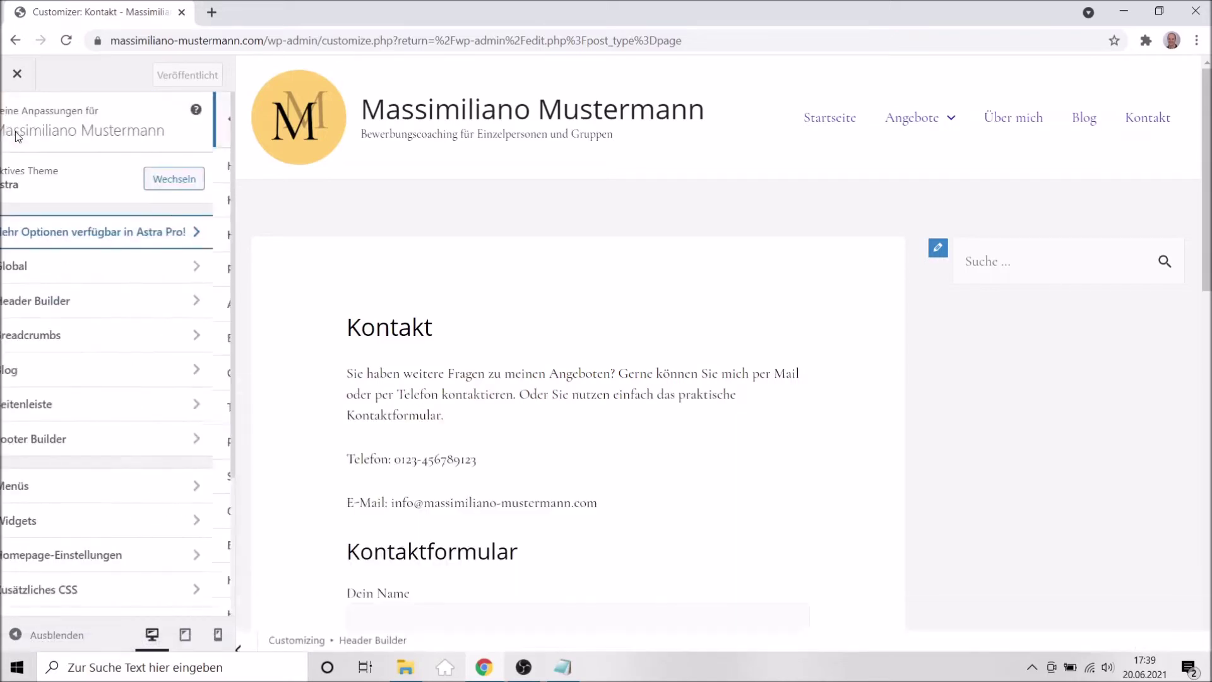
click(51, 335)
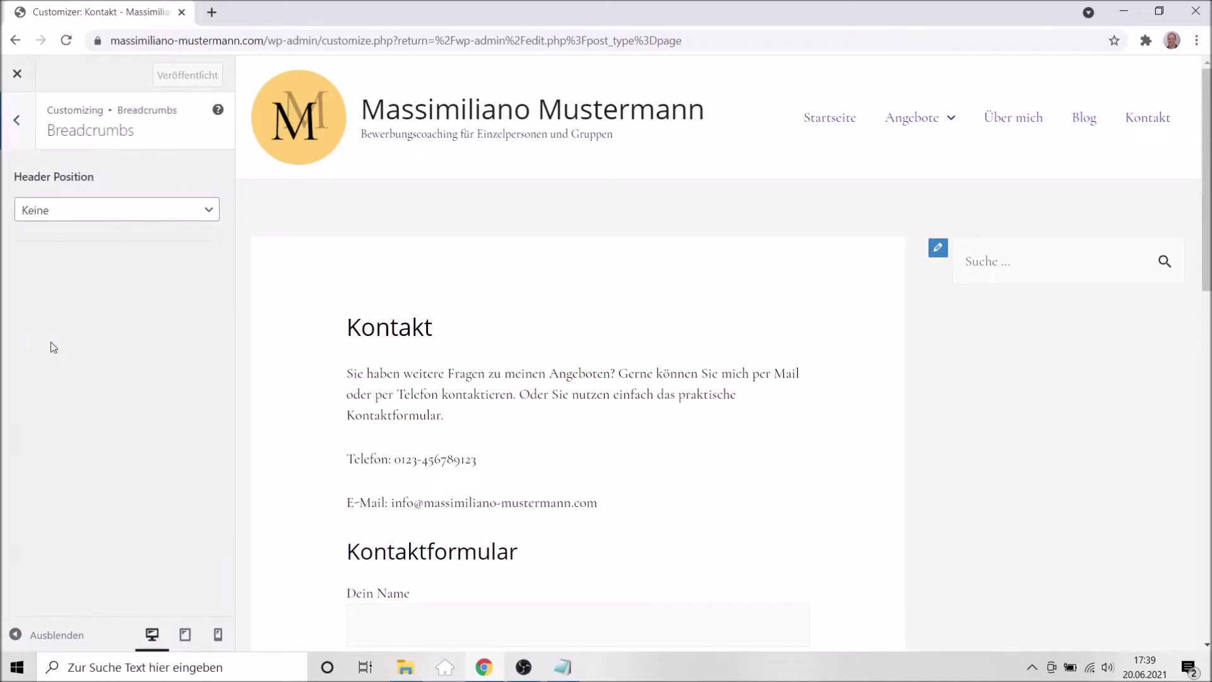
click(23, 134)
click(53, 379)
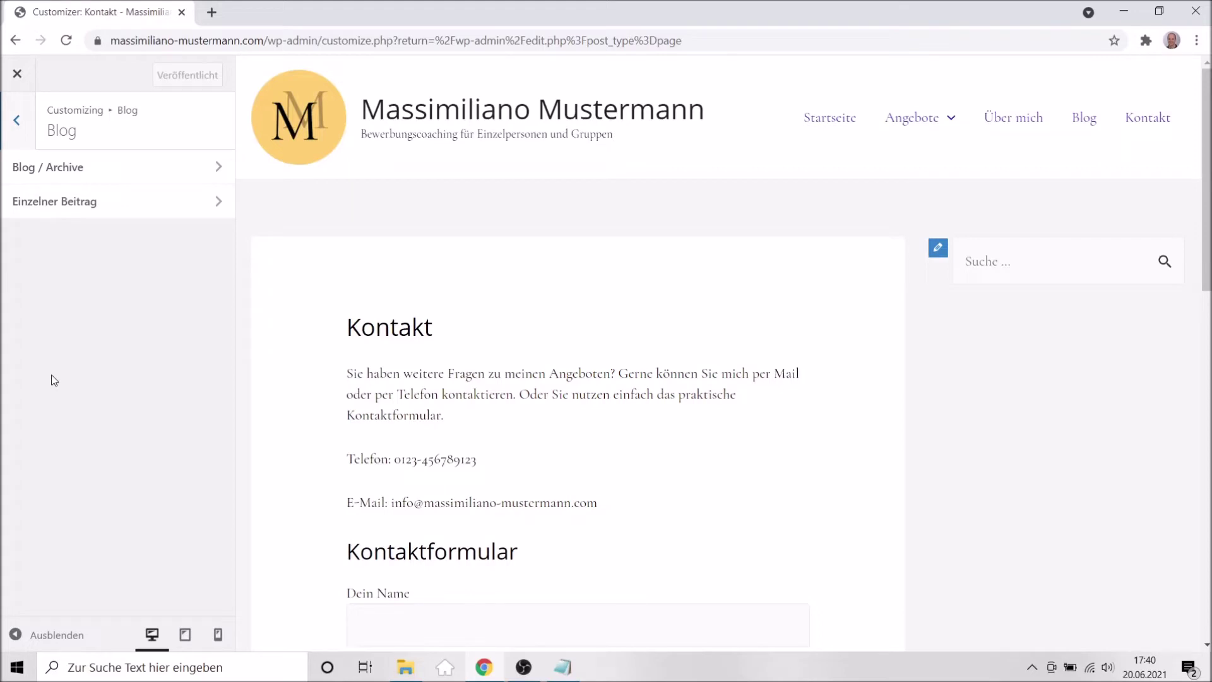
click(22, 128)
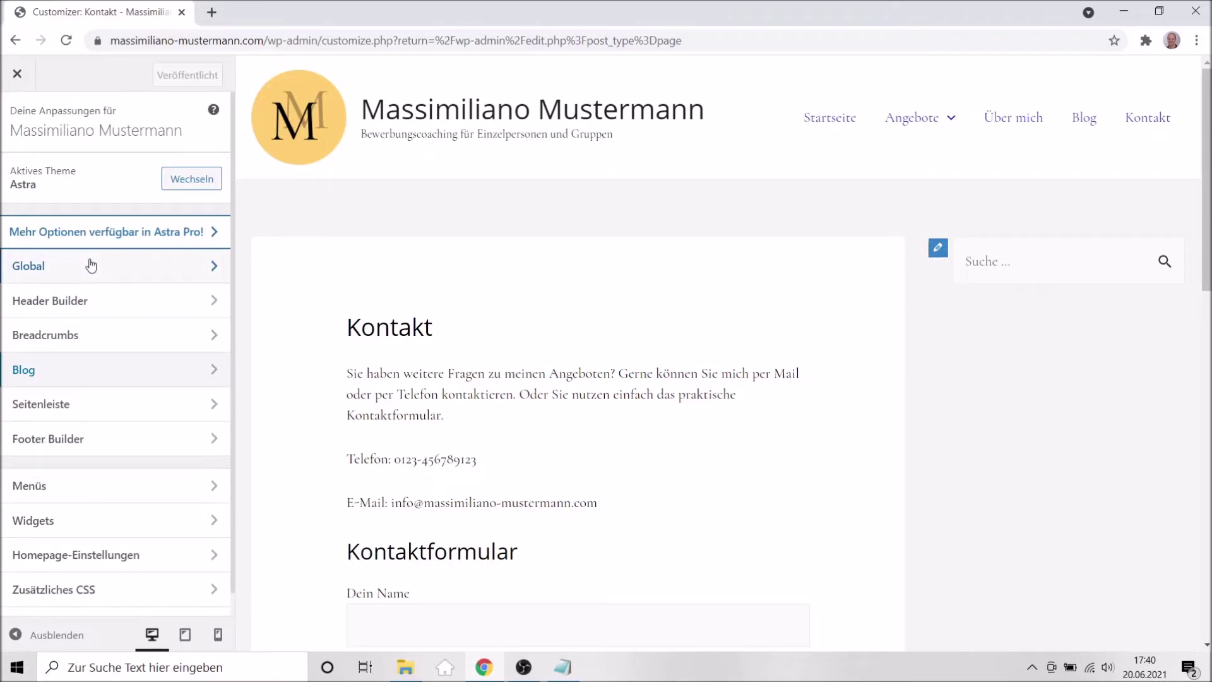
click(51, 369)
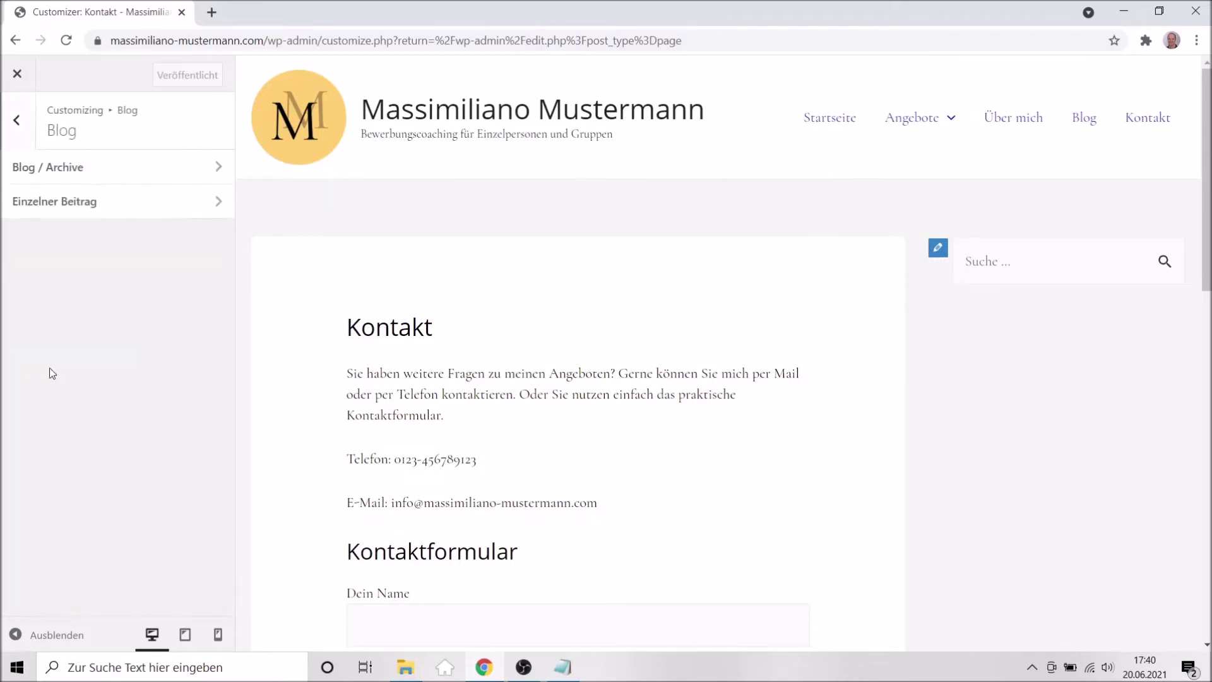
click(72, 172)
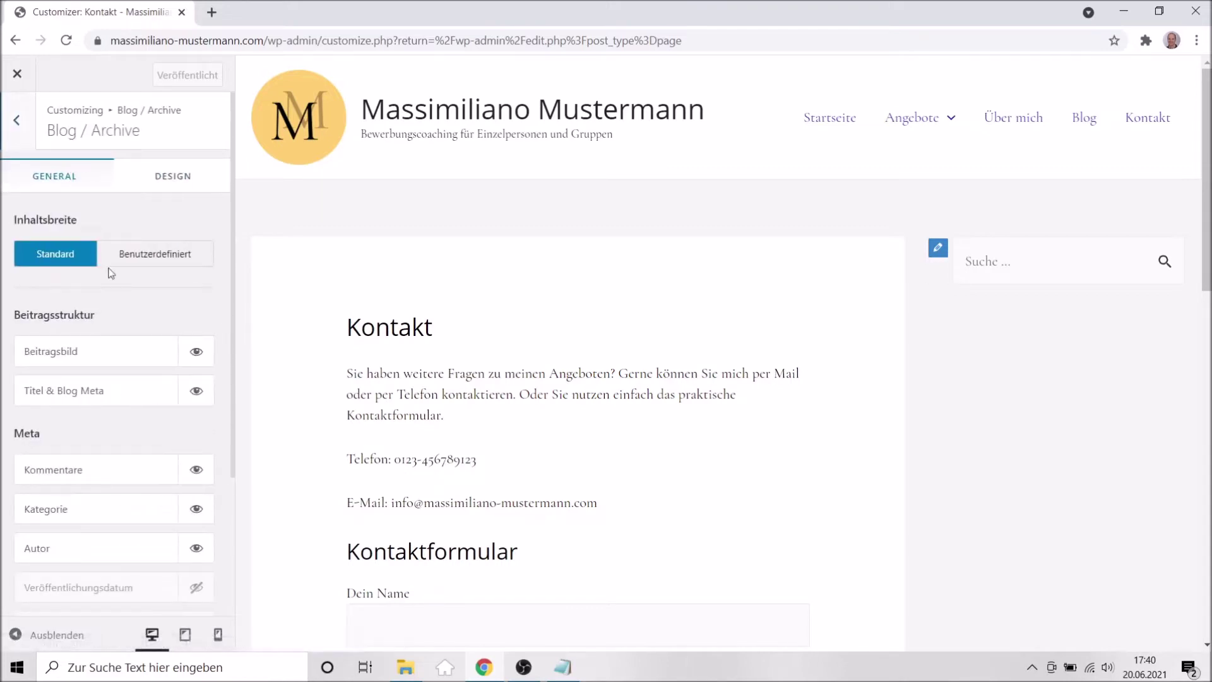
Open the Blog page in the preview and scroll through the post listing.
click(1083, 123)
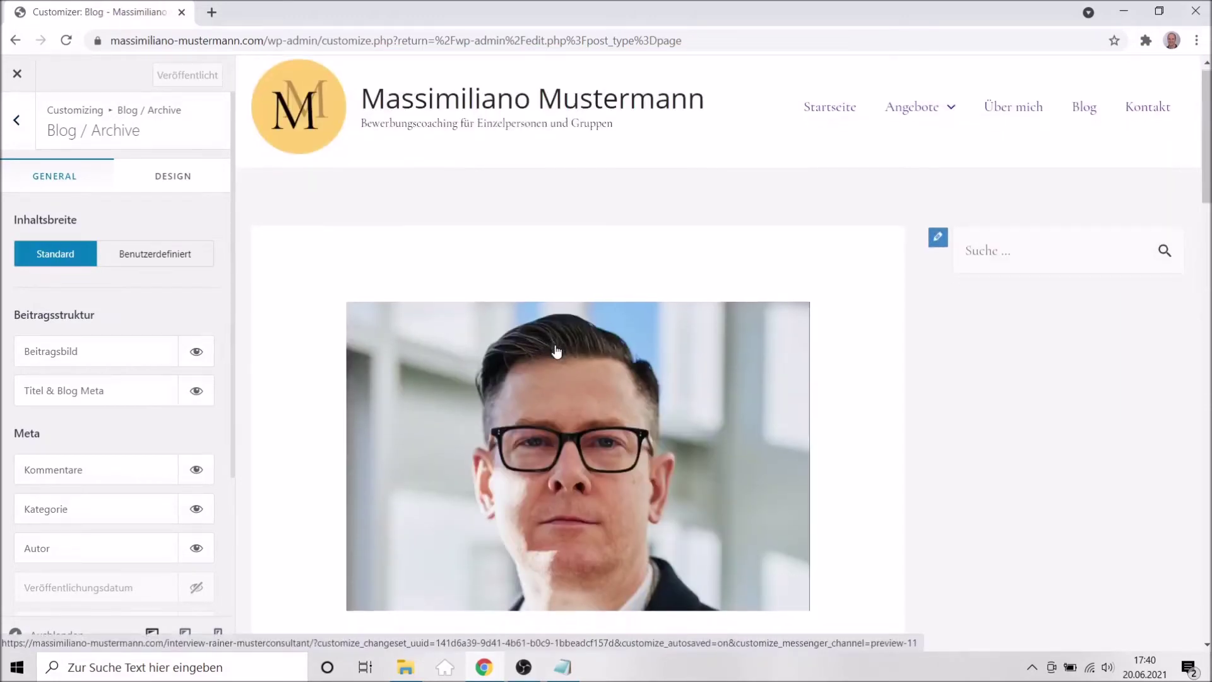
scroll(556, 351, down, 9)
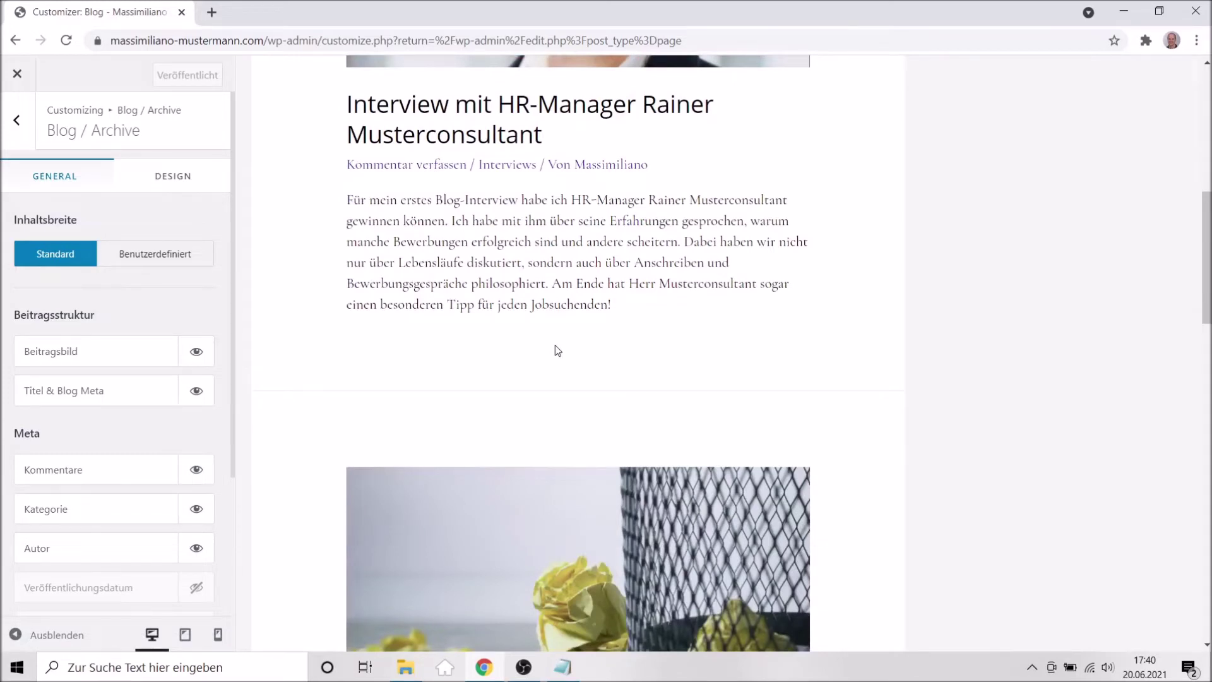
scroll(557, 349, up, 2)
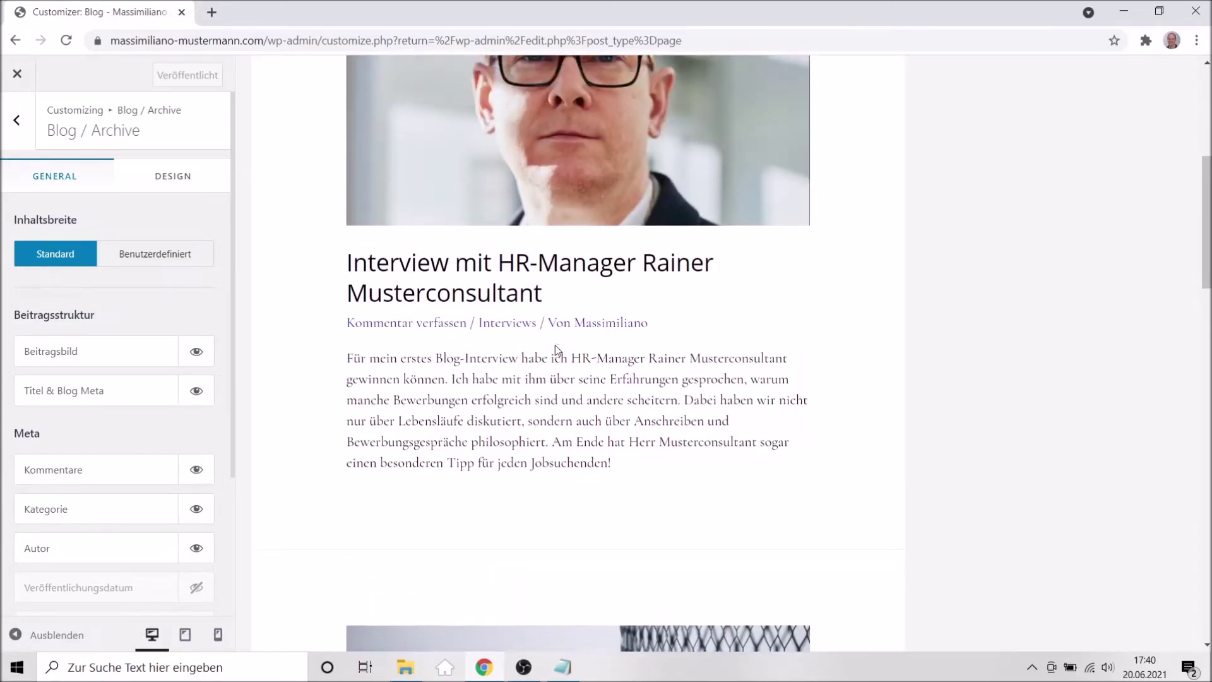
scroll(556, 351, down, 2)
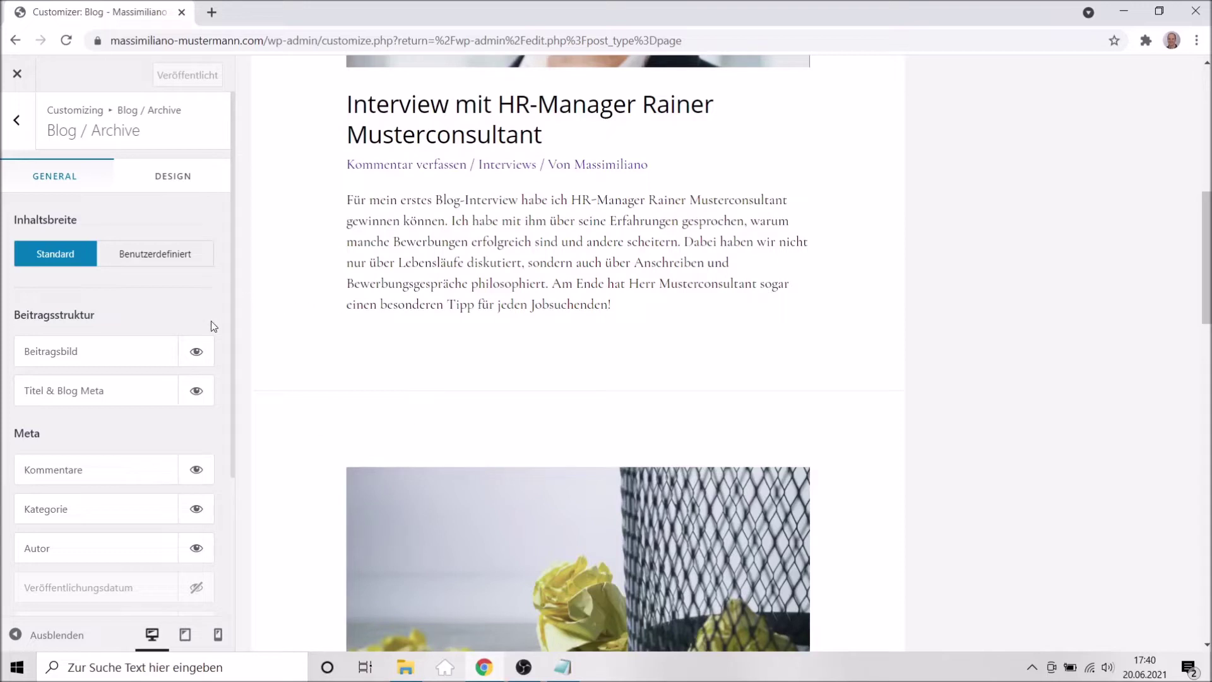
scroll(214, 316, down, 3)
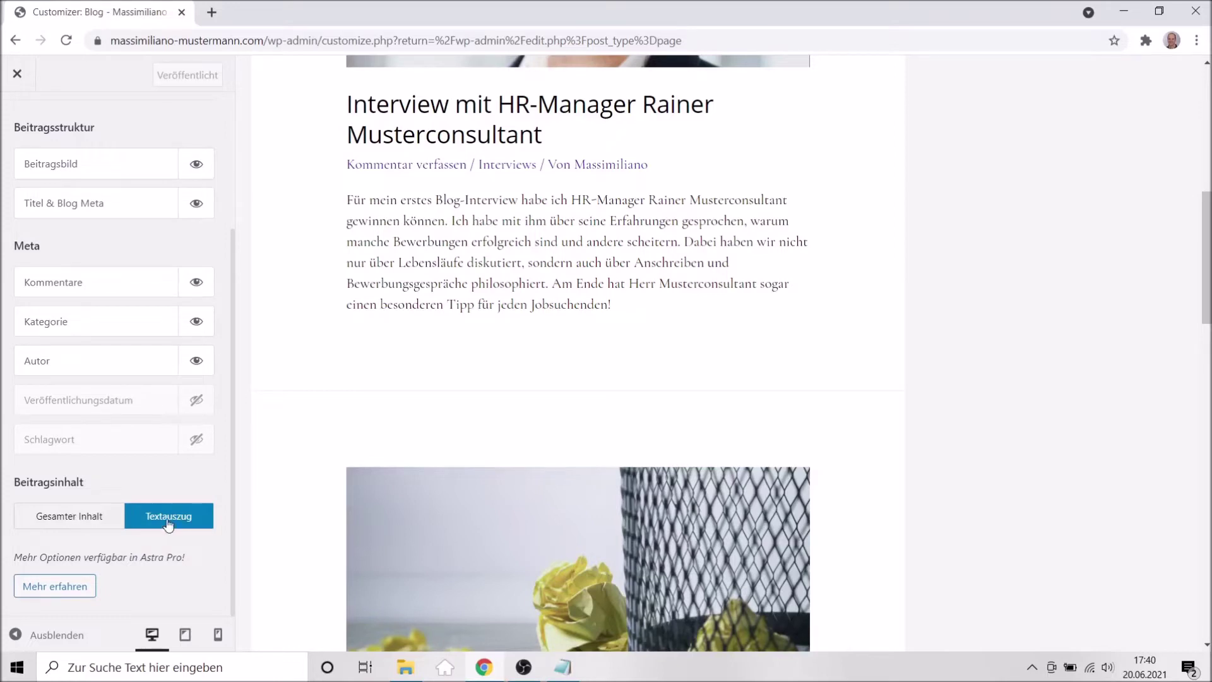
Set Beitragsinhalt to Gesamter Inhalt so the listing shows full post content.
click(56, 527)
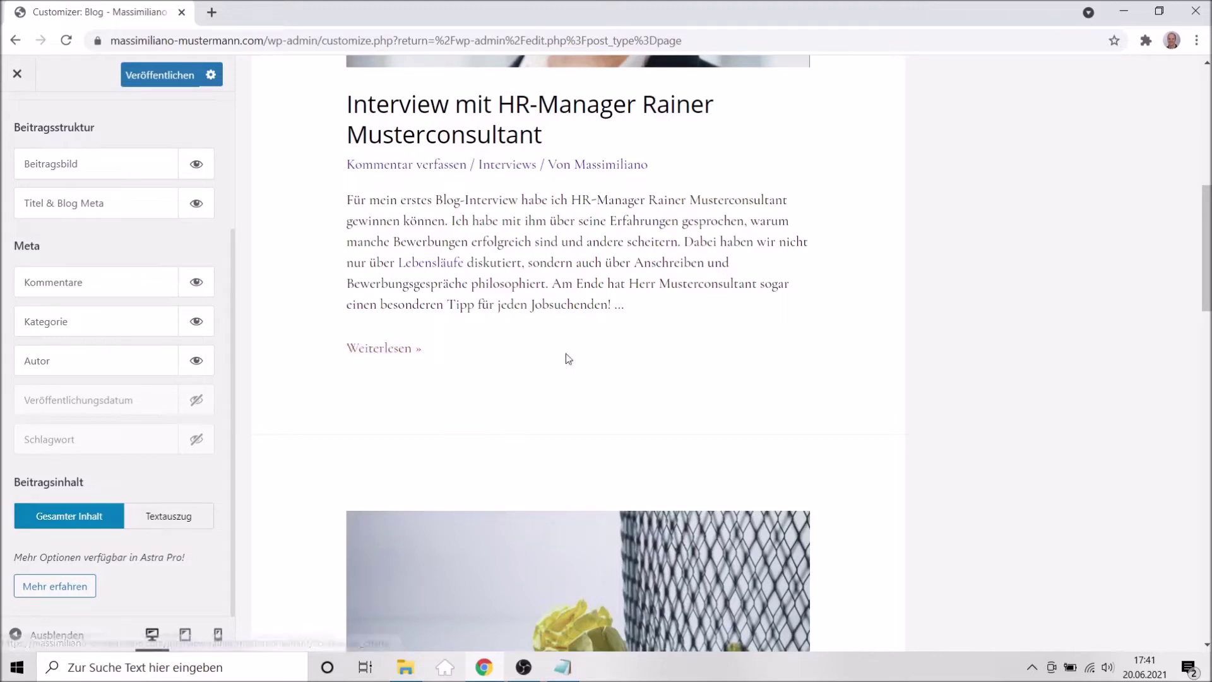
scroll(581, 347, up, 1)
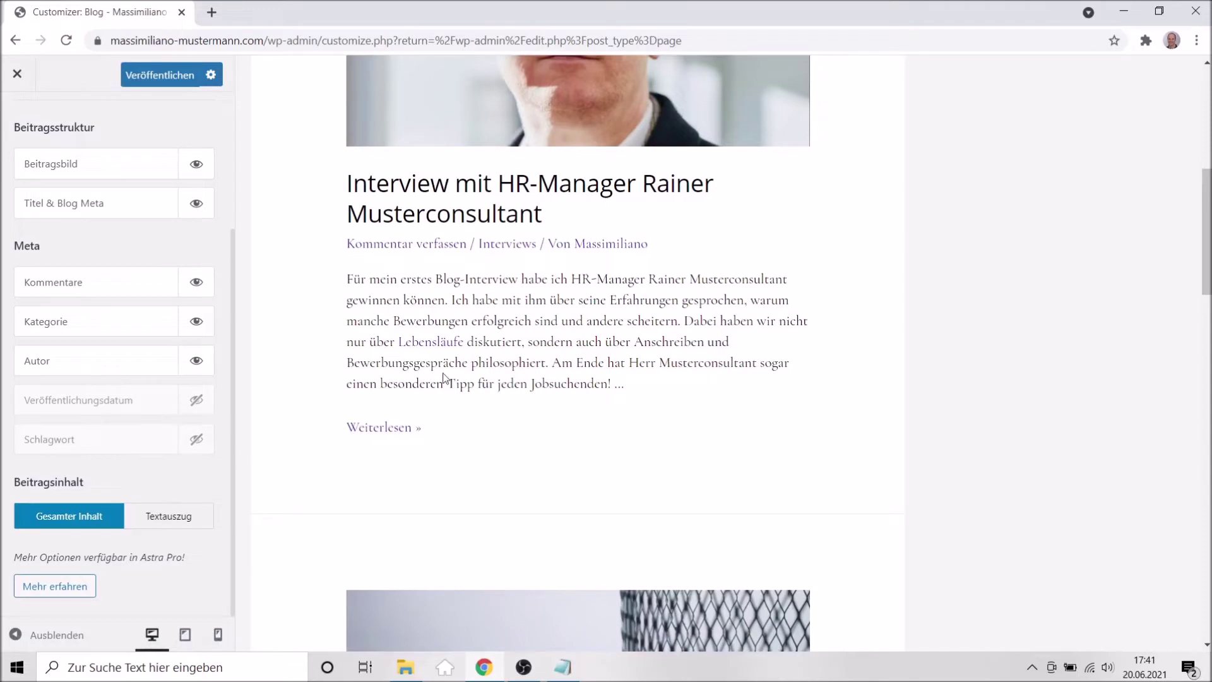
scroll(444, 376, up, 1)
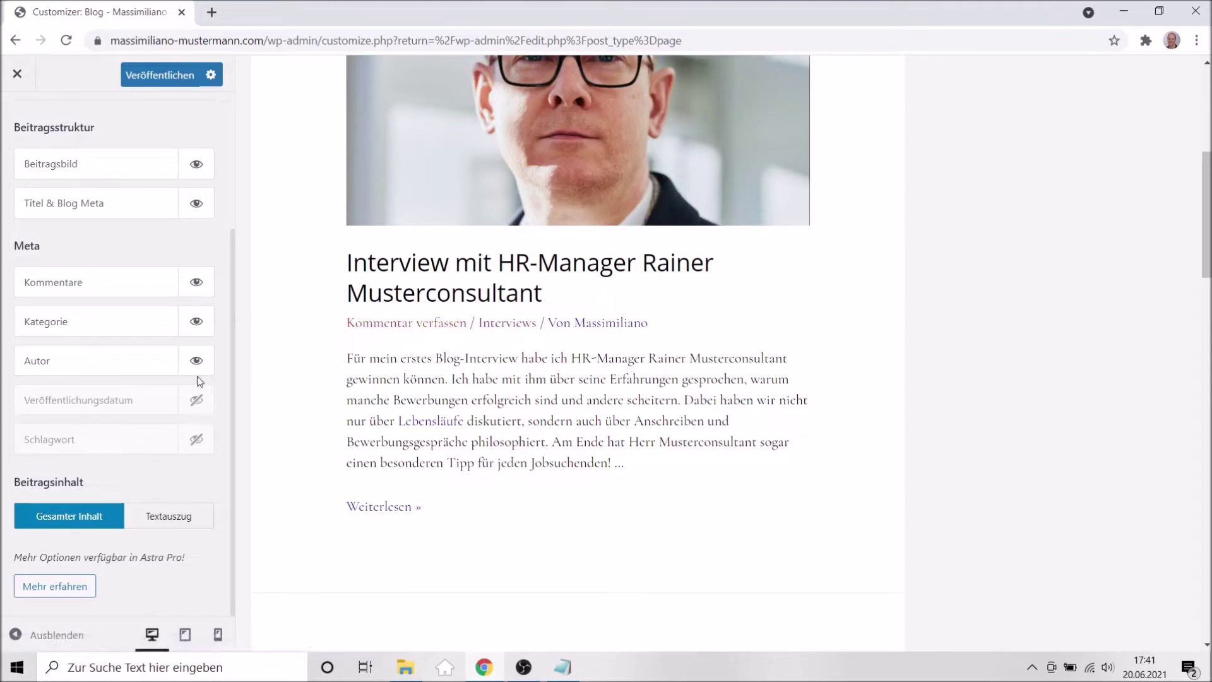
Hide Kommentare from the post meta and publish the Blog / Archive changes.
click(197, 284)
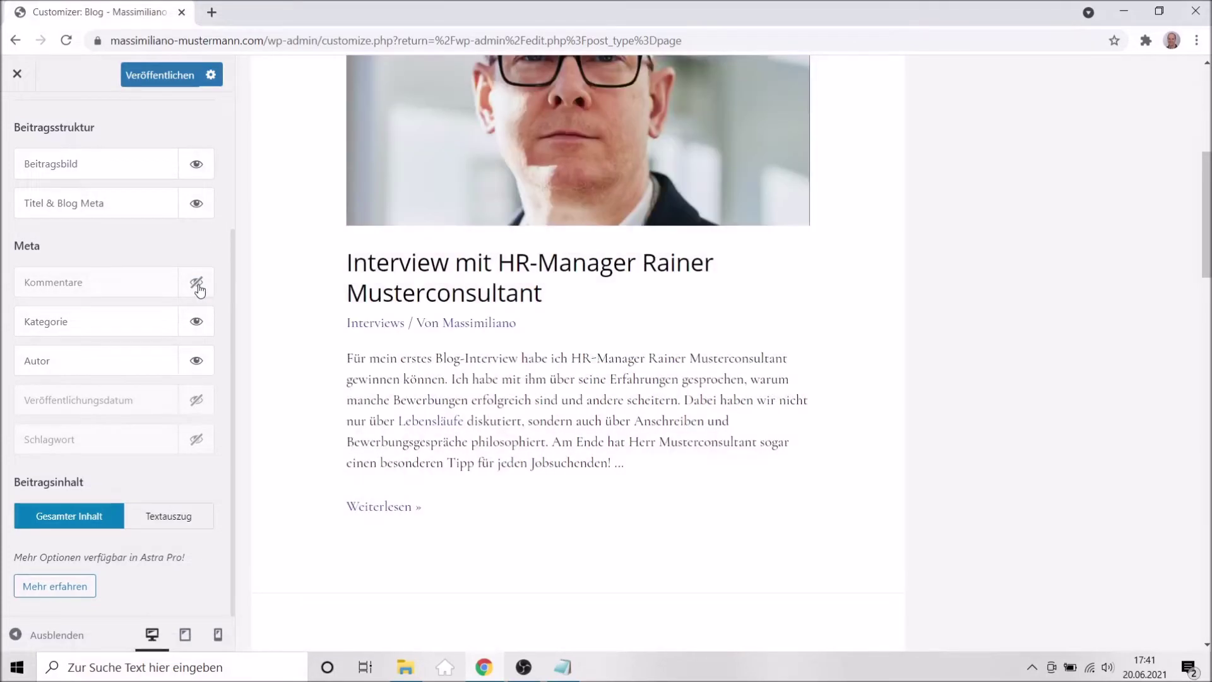
scroll(196, 281, up, 2)
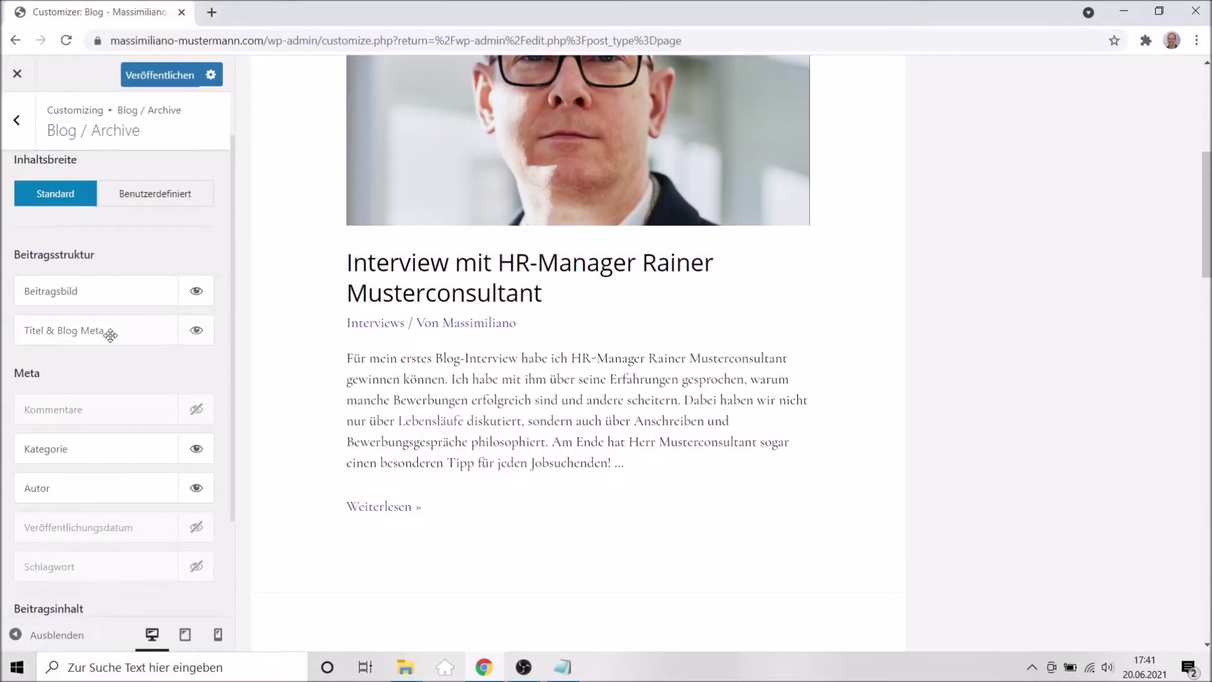
scroll(148, 361, up, 1)
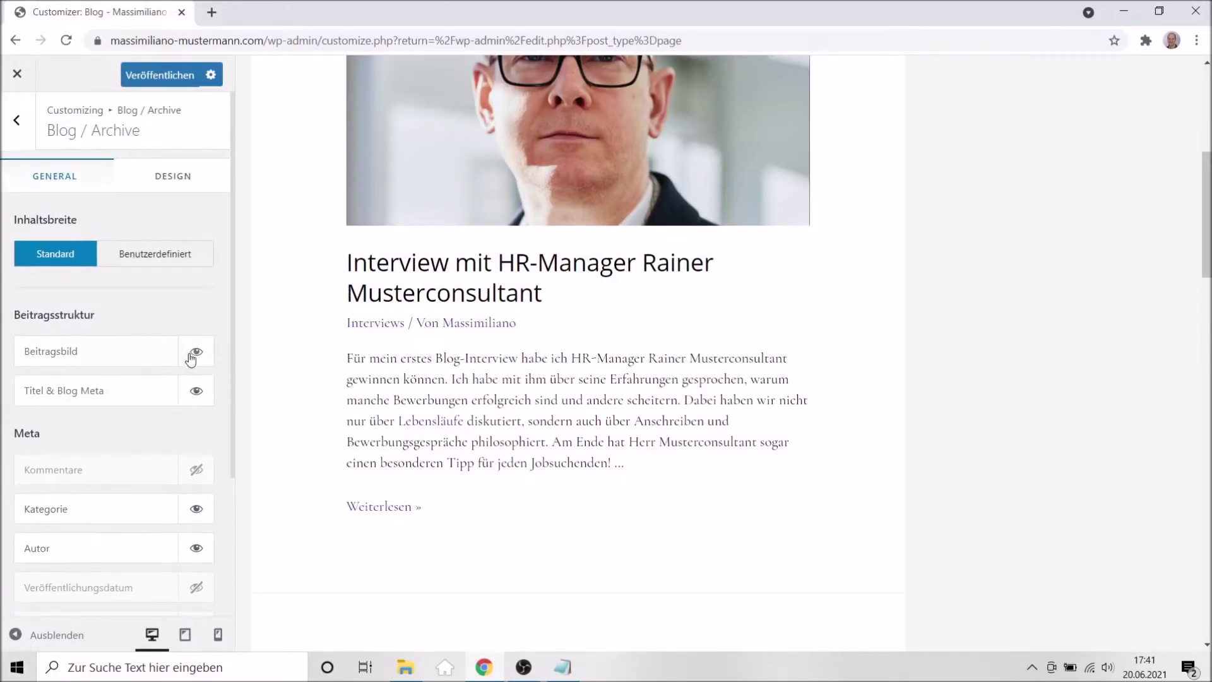
scroll(421, 441, up, 1)
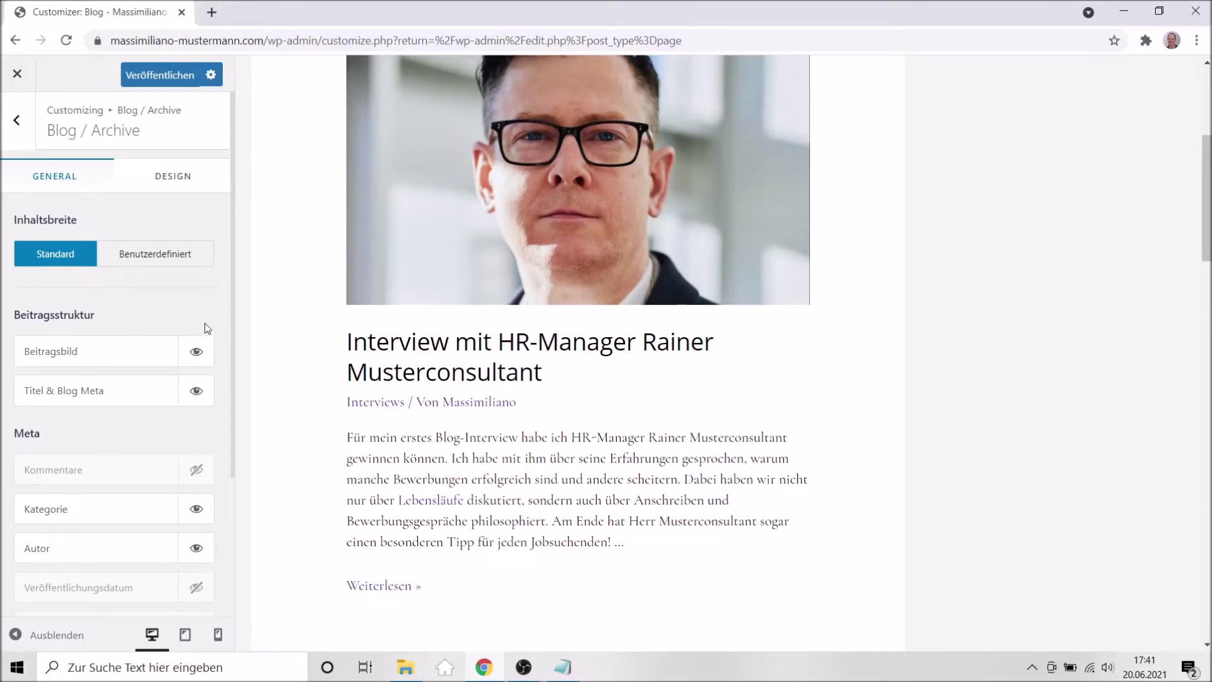
scroll(534, 438, up, 2)
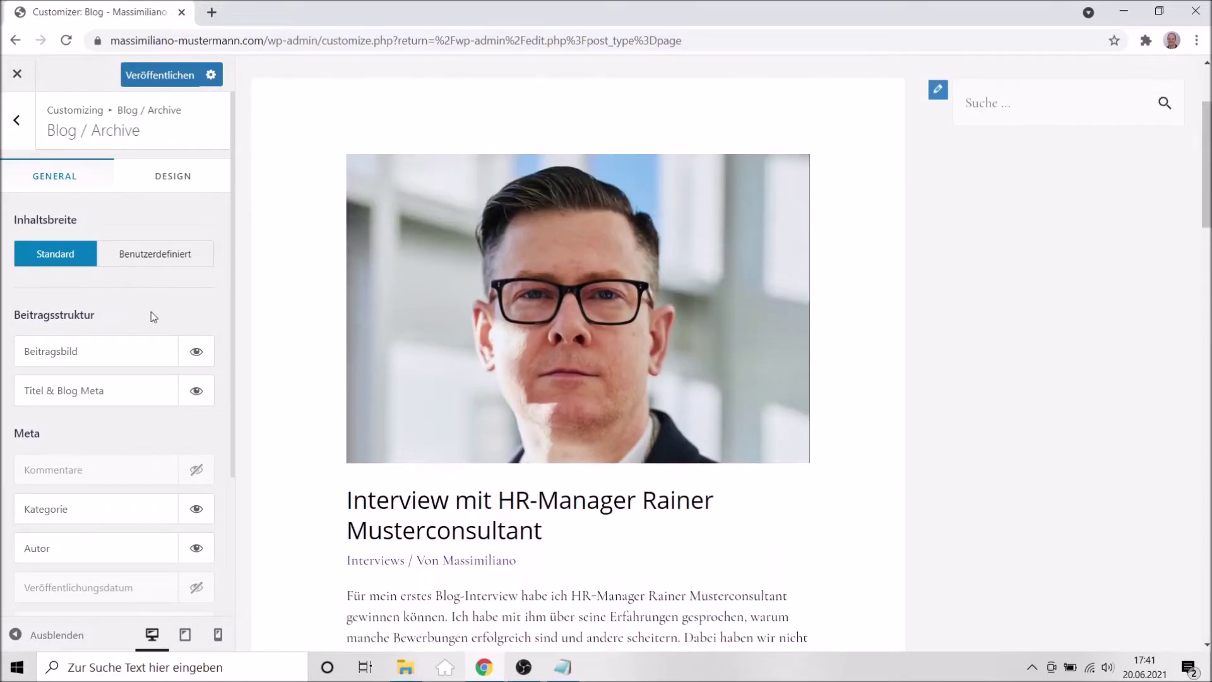
click(165, 74)
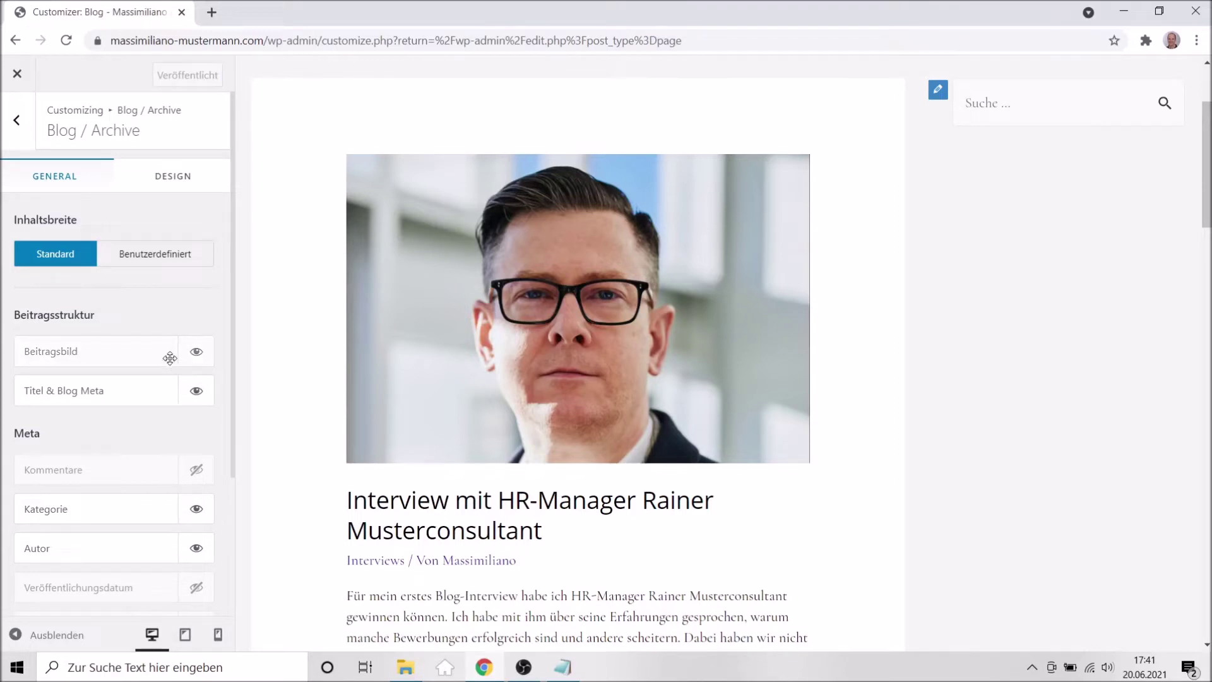
click(19, 122)
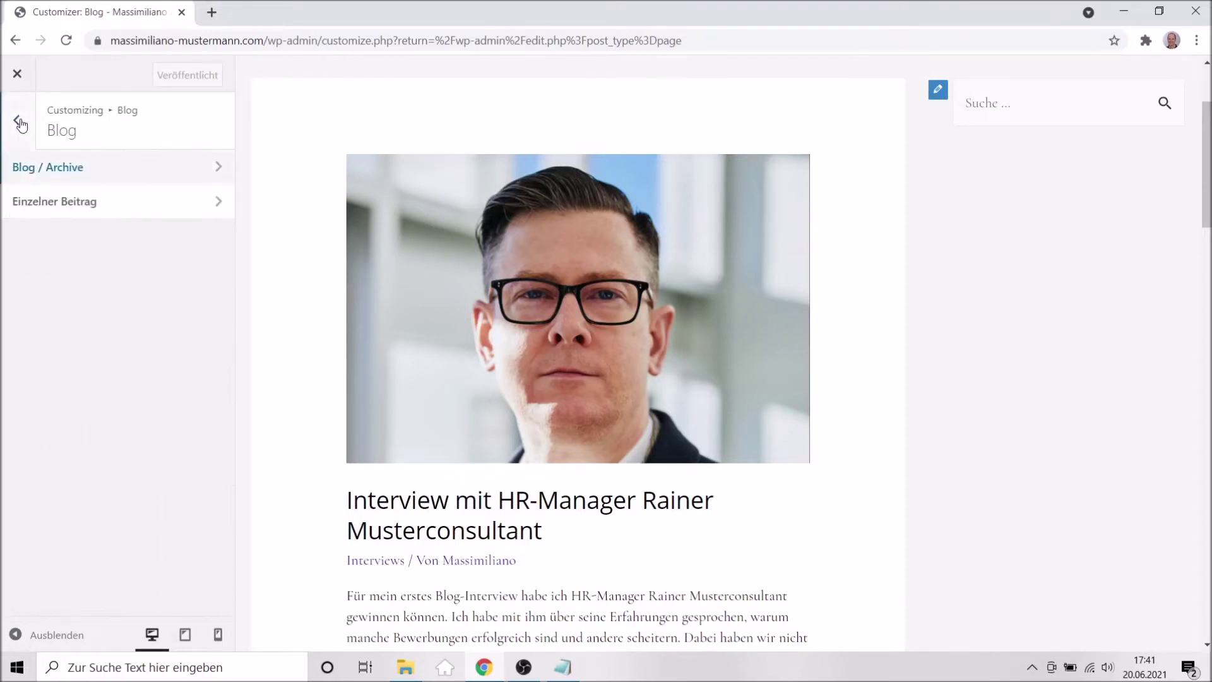
Hide the Kommentare link in the single-post details, previewing the interview post, and publish.
click(72, 204)
scroll(453, 549, down, 2)
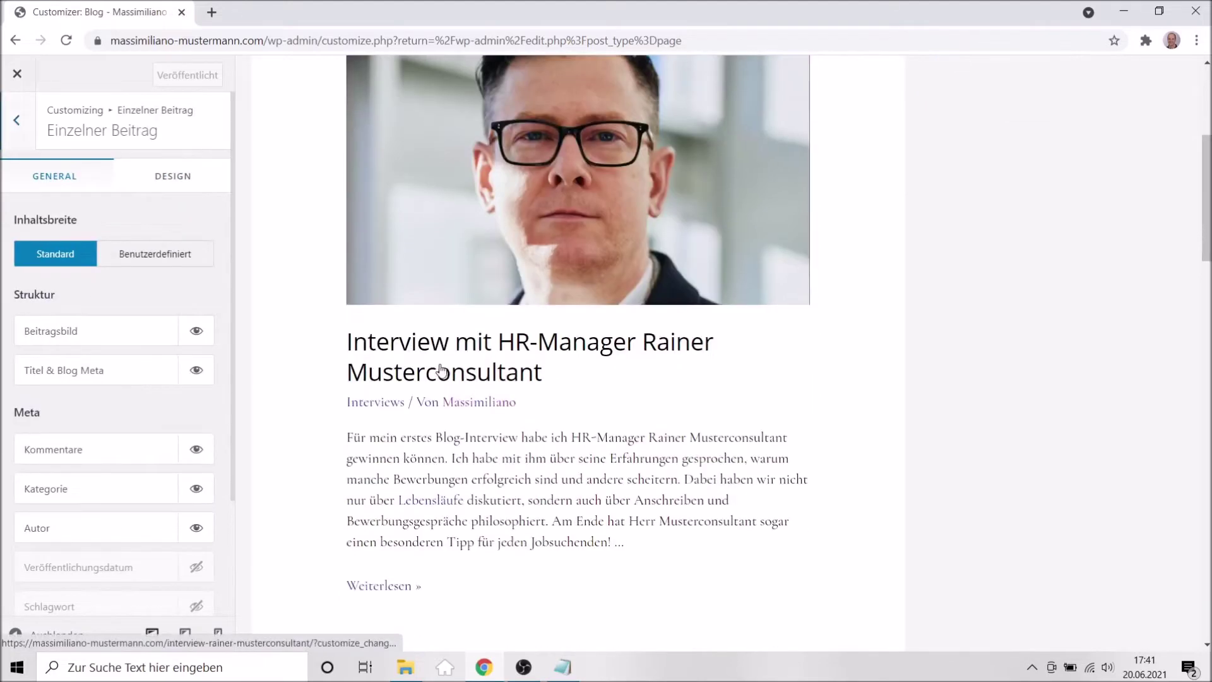
click(433, 377)
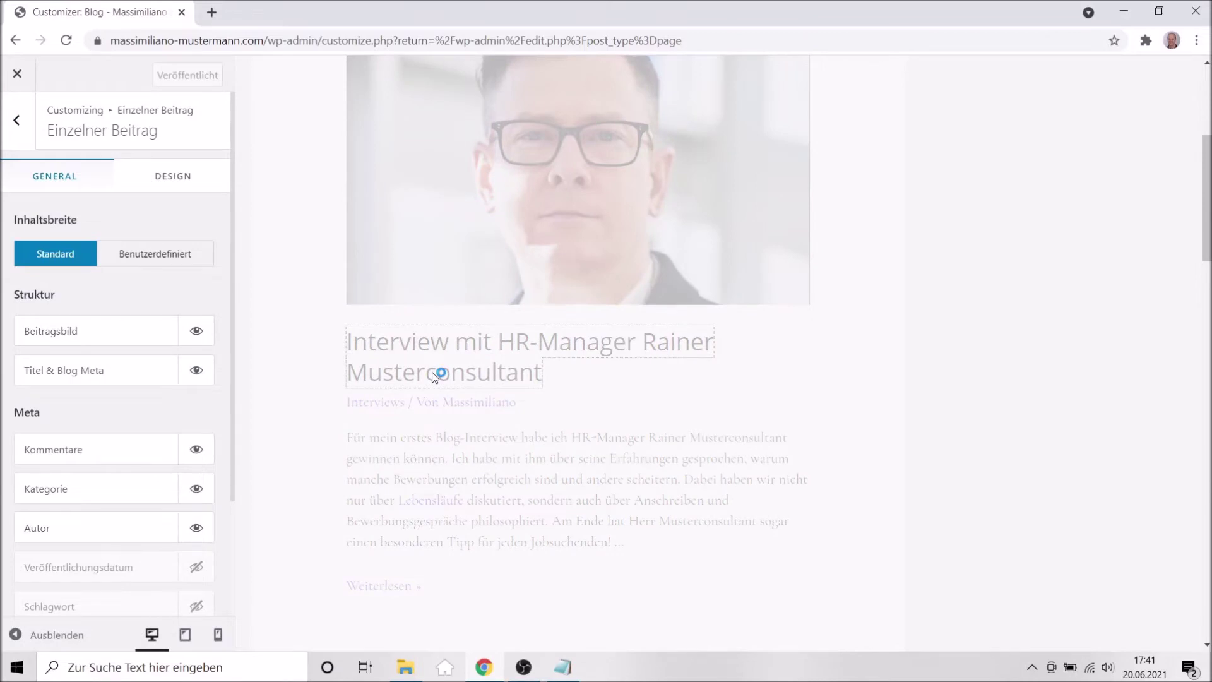
scroll(680, 411, down, 2)
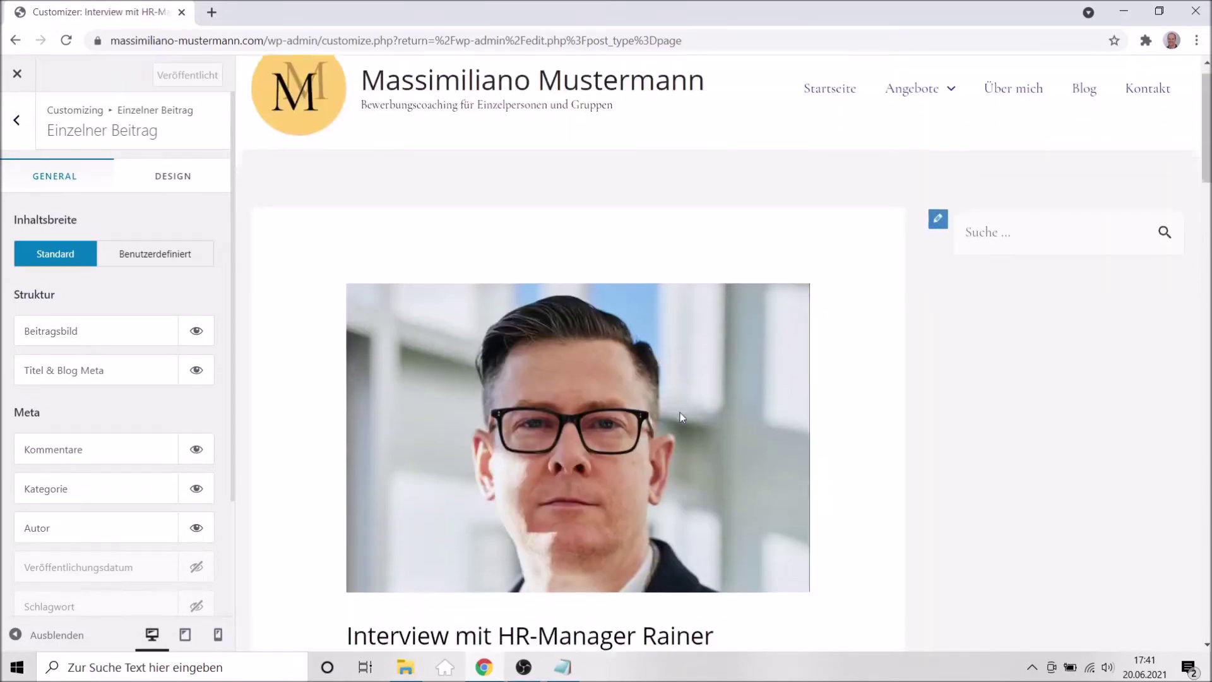
scroll(679, 411, down, 3)
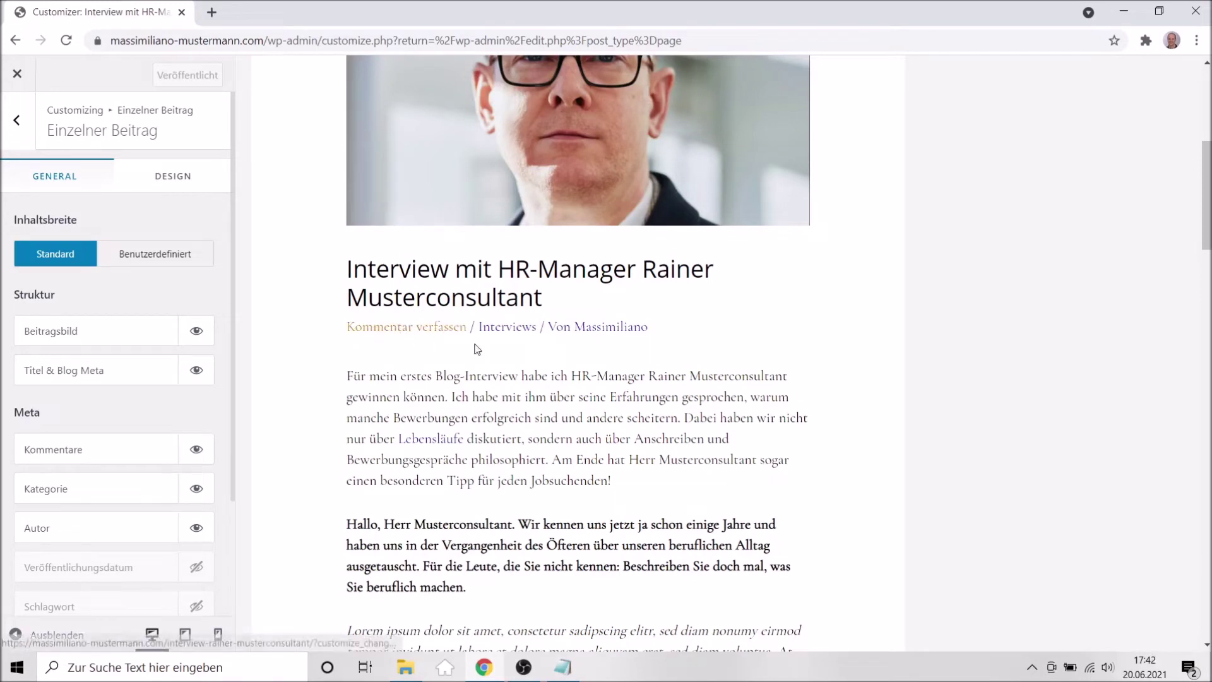
scroll(123, 420, down, 1)
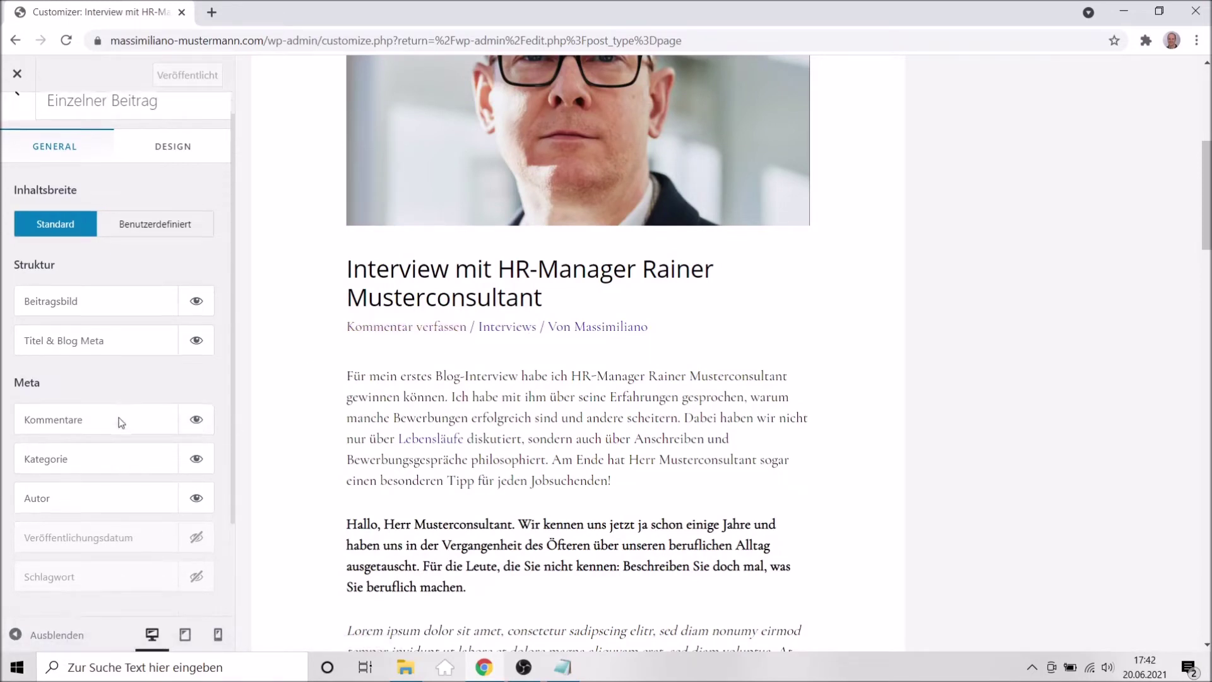
click(196, 373)
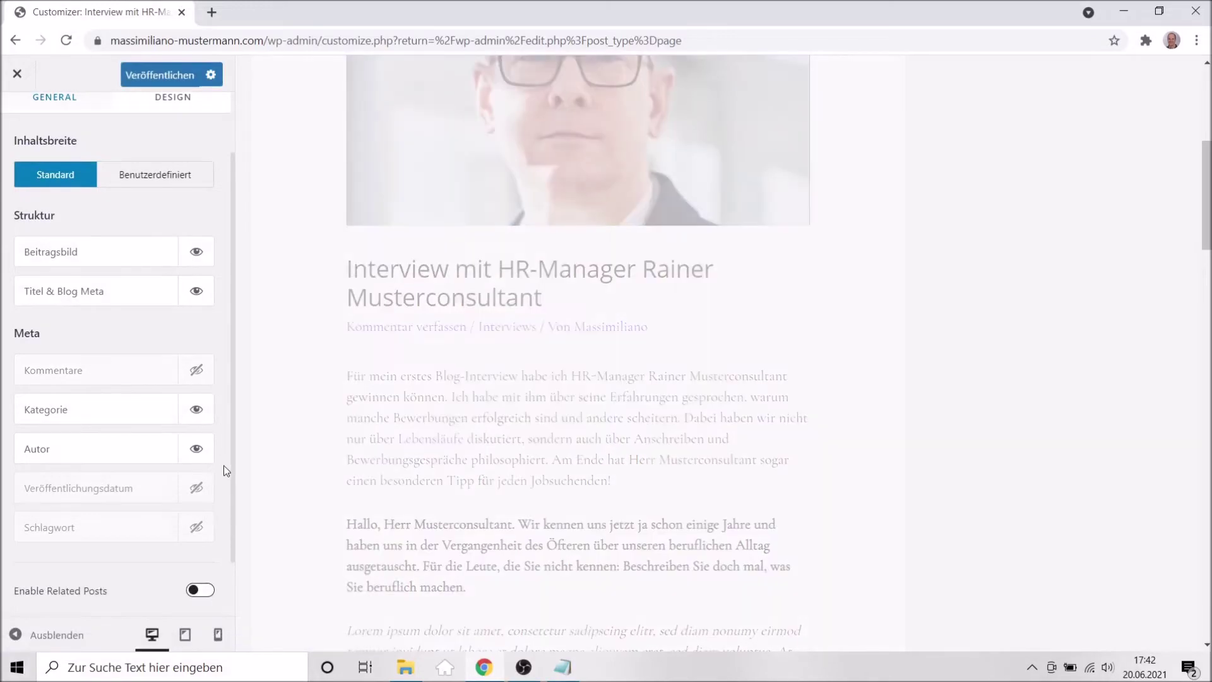
scroll(223, 467, down, 1)
scroll(223, 467, up, 2)
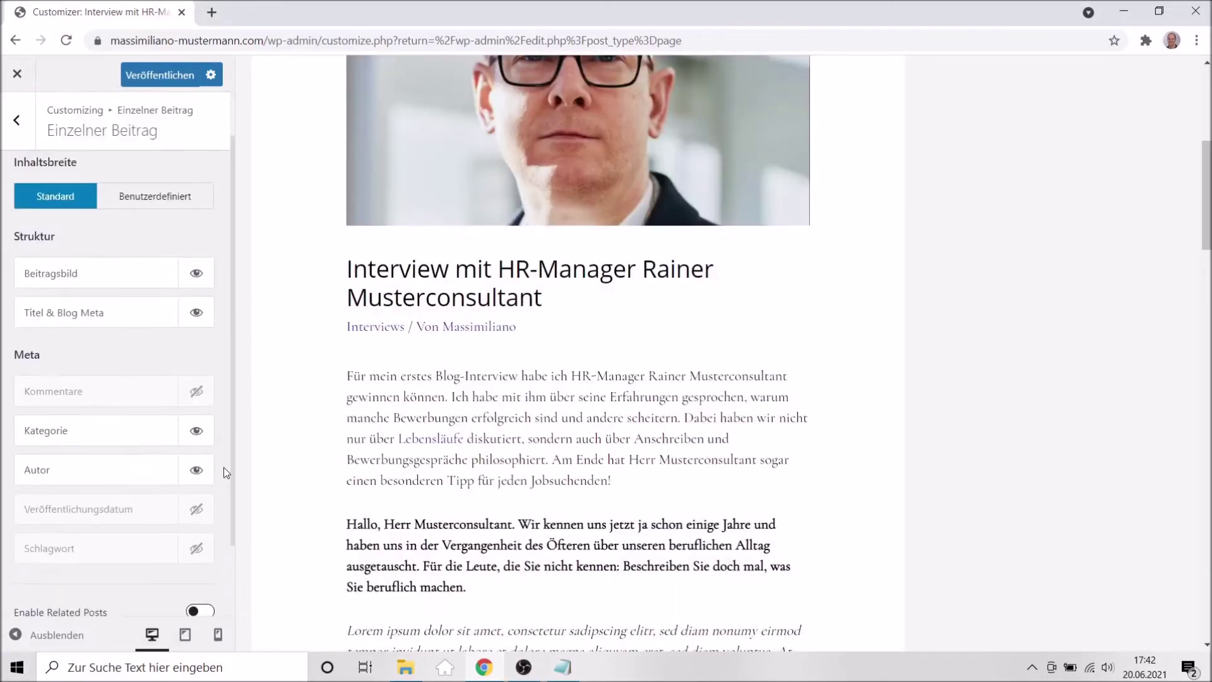
click(155, 74)
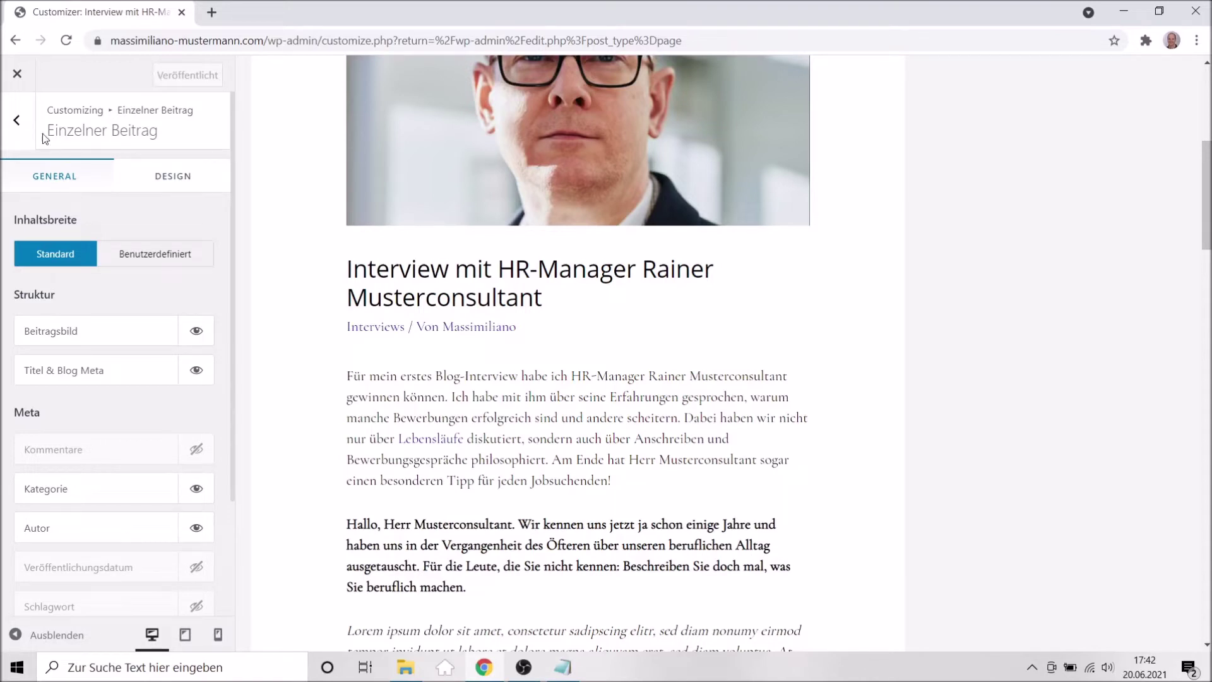
Back out to the main options, glance at the Sidebar layout settings, and return.
click(13, 134)
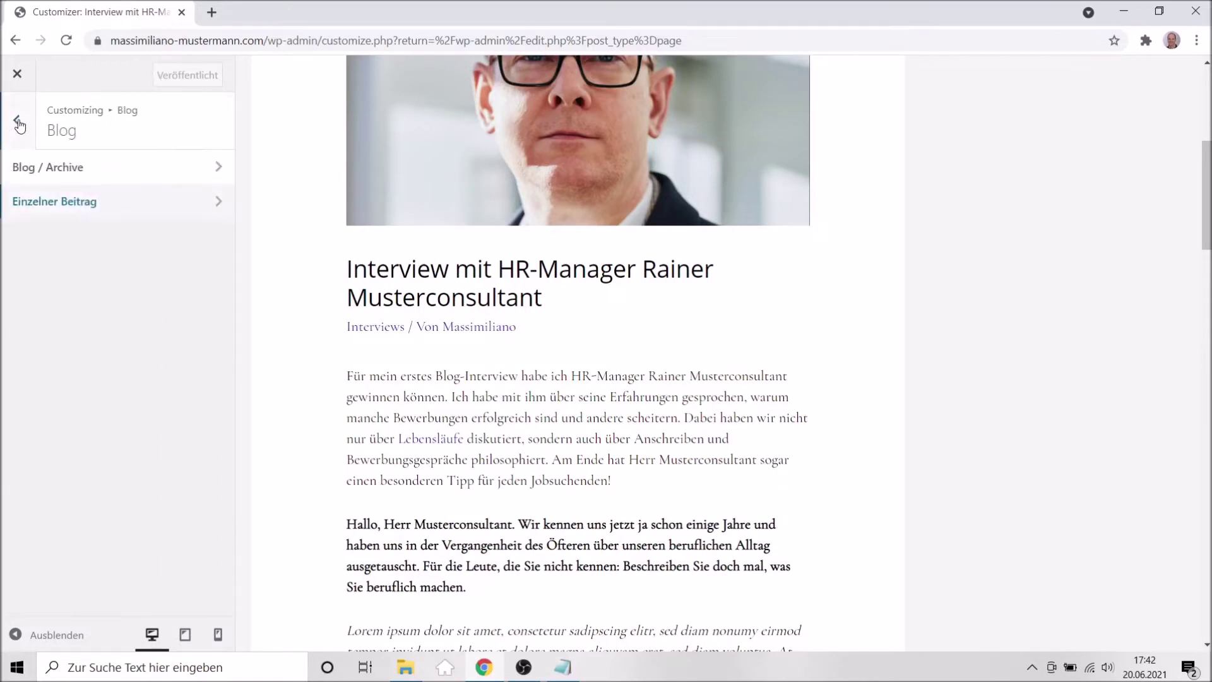
click(17, 121)
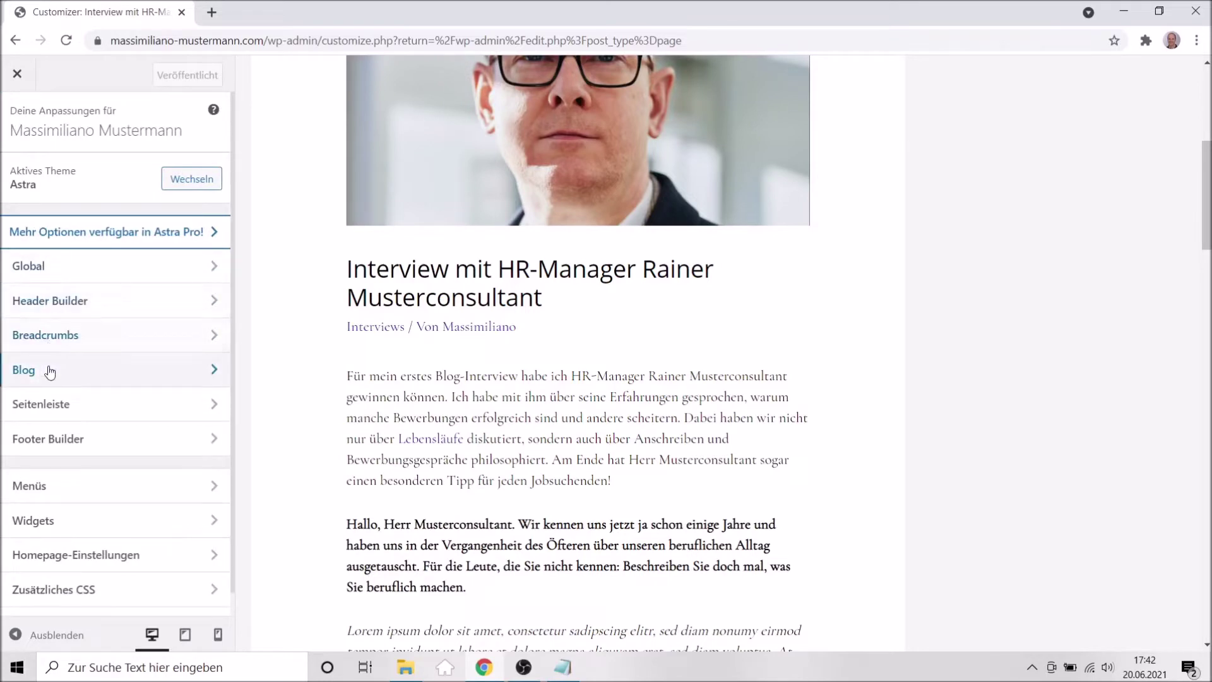
click(52, 411)
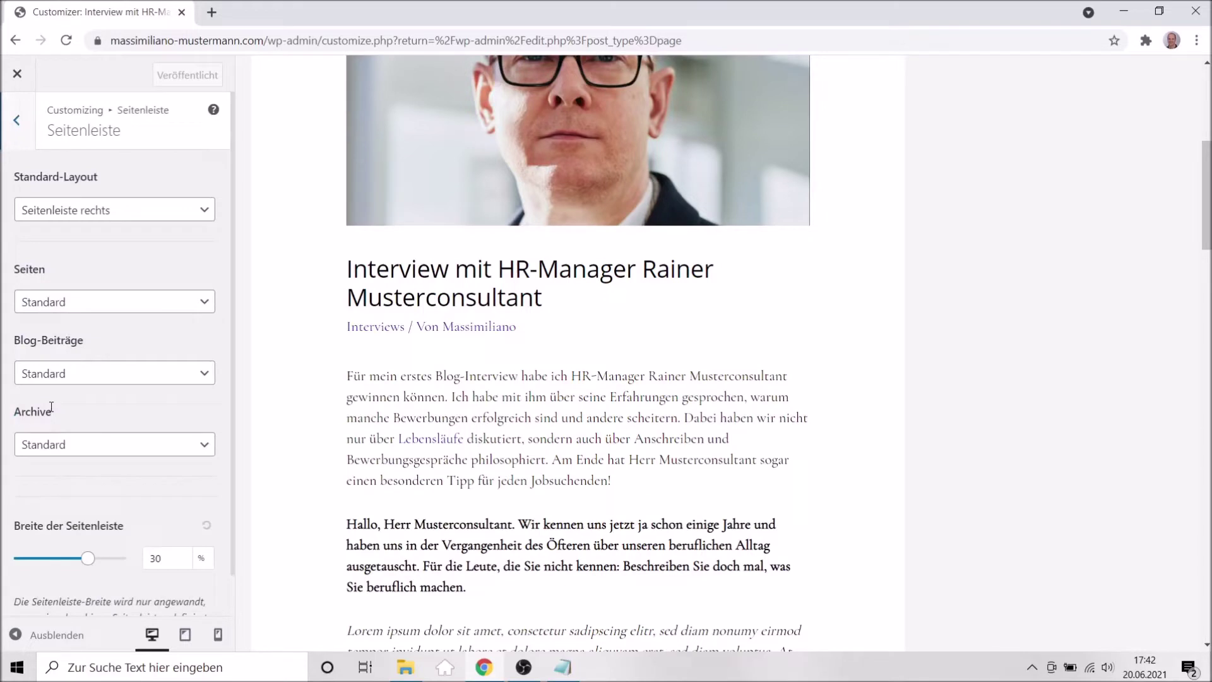
scroll(168, 489, down, 1)
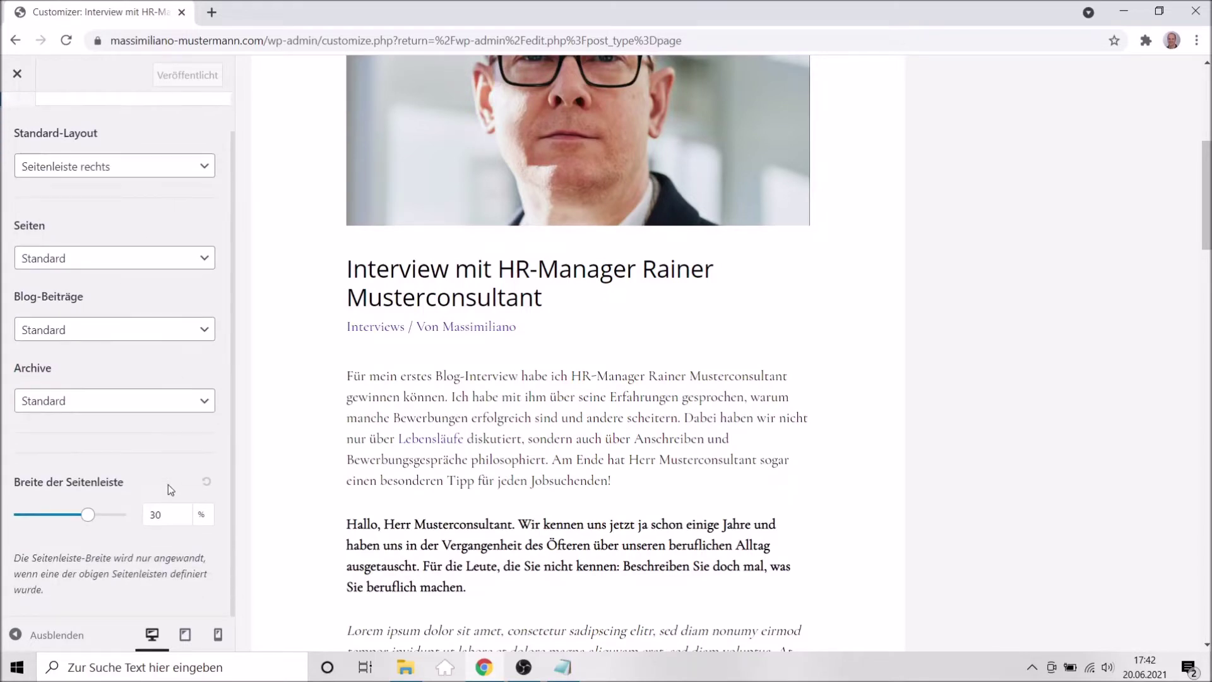
scroll(39, 205, up, 1)
click(33, 132)
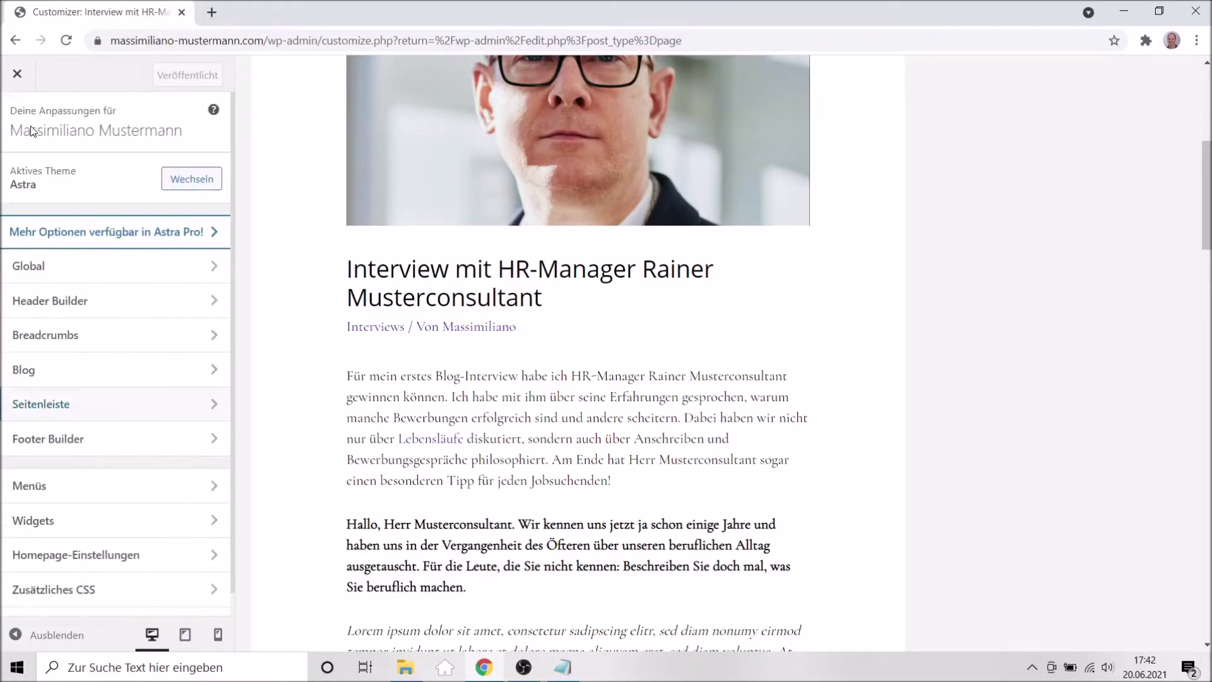
Open the Above Footer row settings (2 columns, stacked) from the Footer Builder's Design view.
click(74, 442)
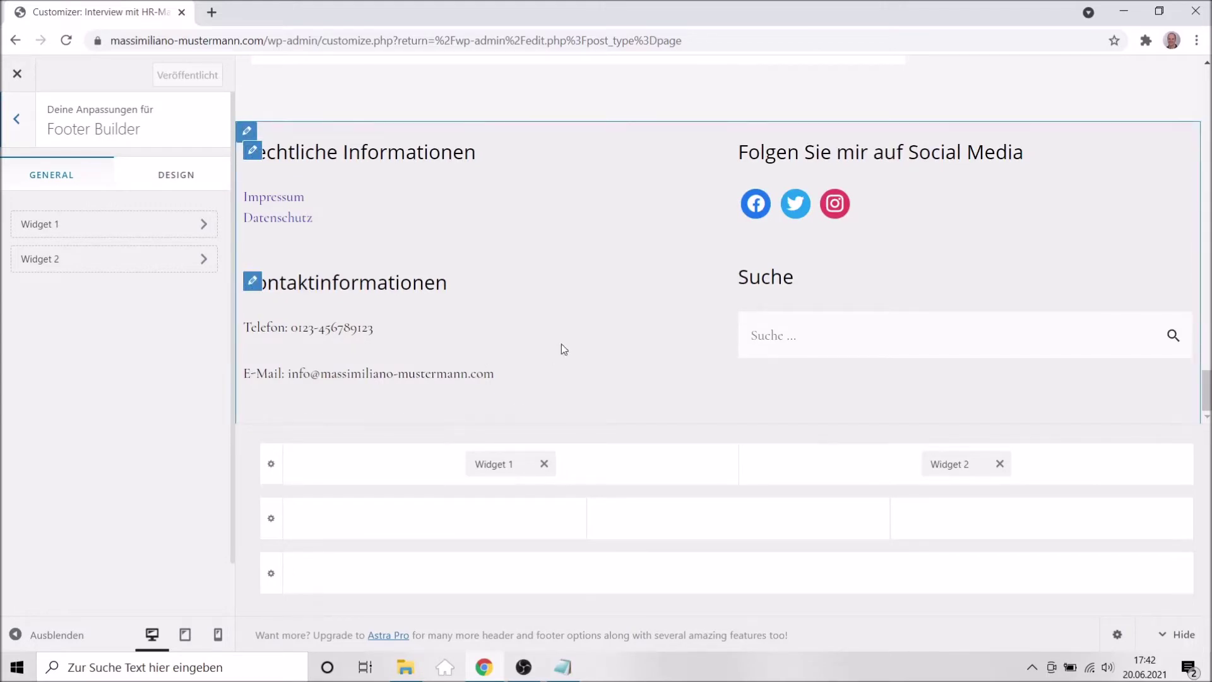
scroll(562, 348, up, 2)
scroll(564, 349, down, 2)
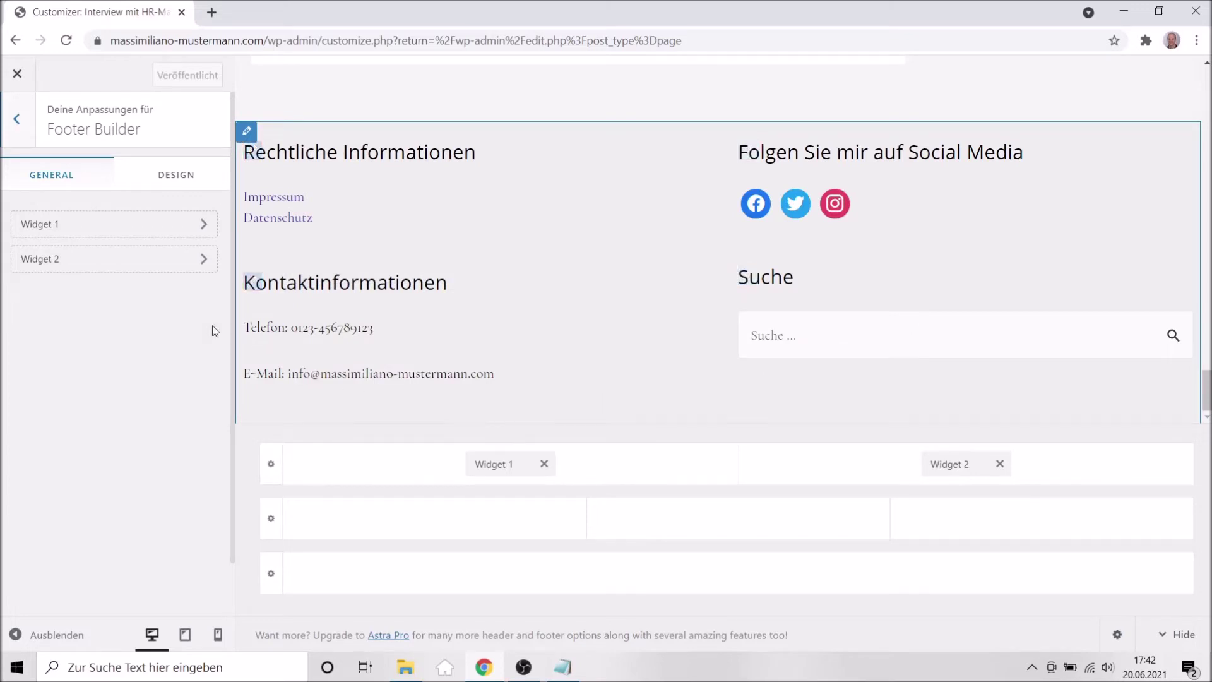
click(157, 177)
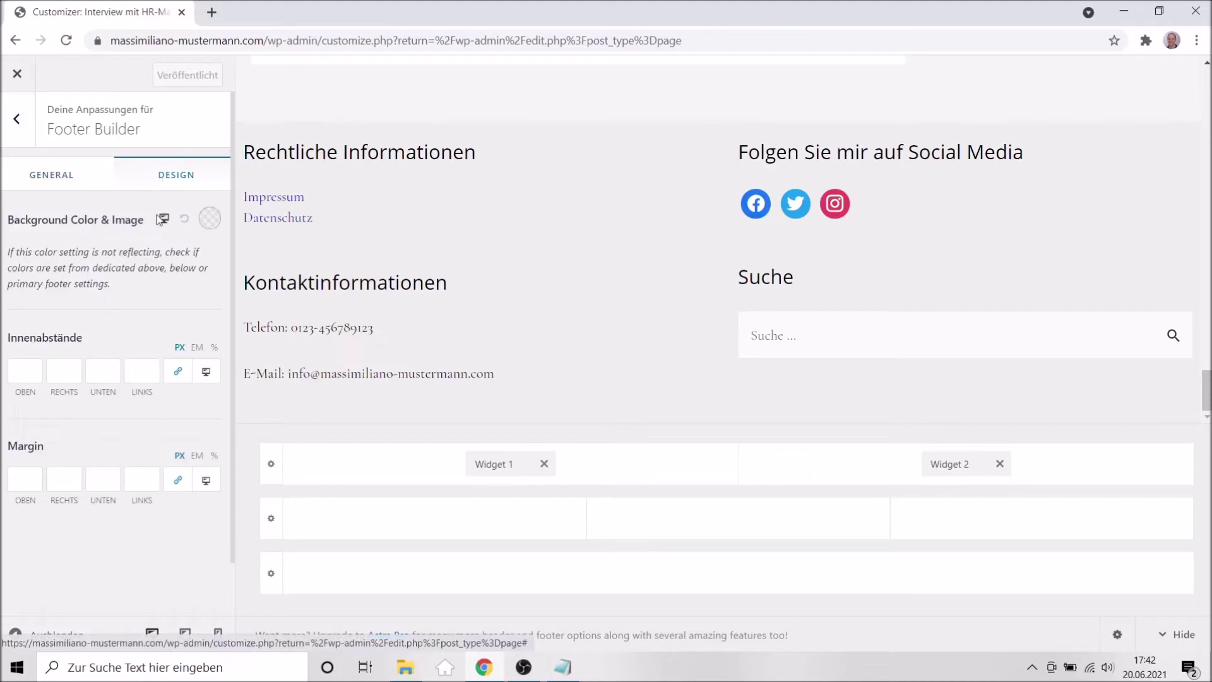
click(273, 468)
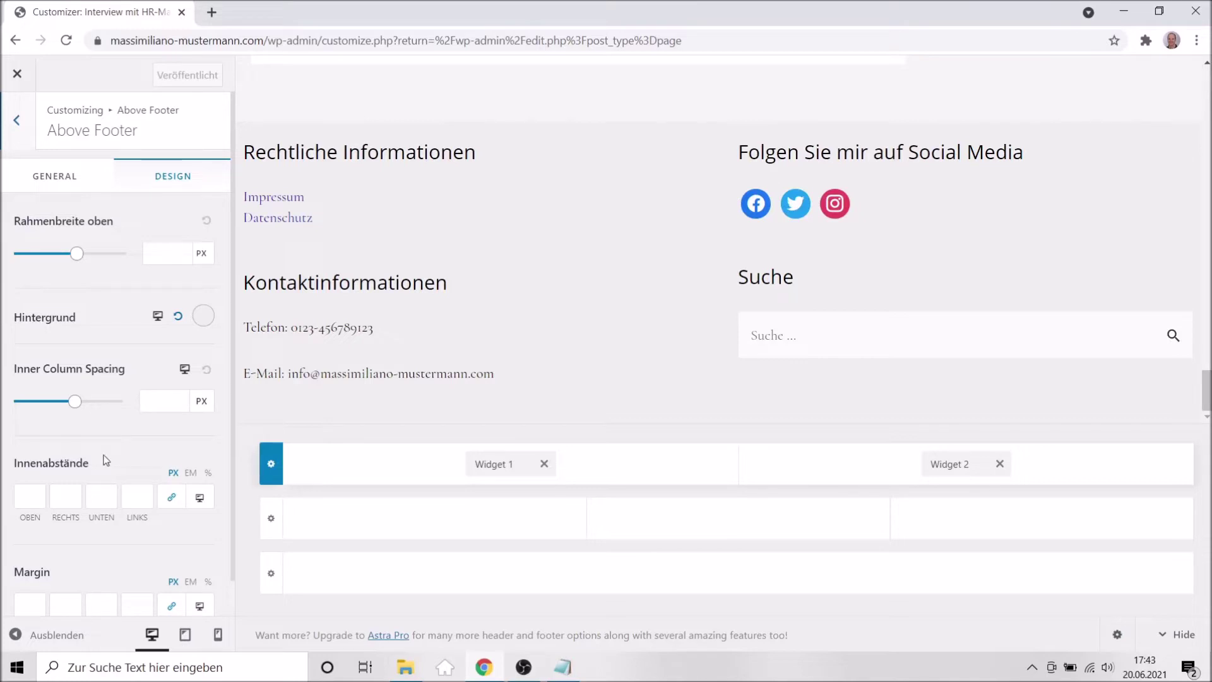
scroll(106, 460, down, 1)
scroll(106, 460, up, 1)
Set Above Footer to 4 columns, add Widget 3 and Widget 4, publish, and close the Customizer.
click(56, 177)
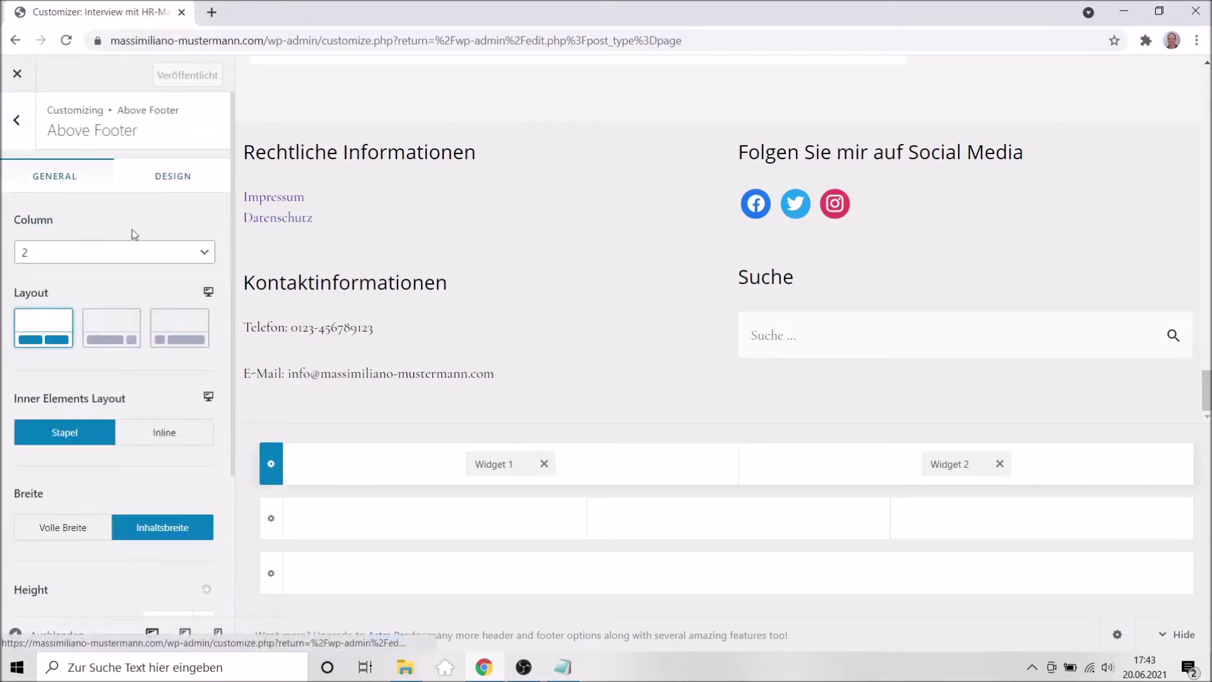
click(202, 255)
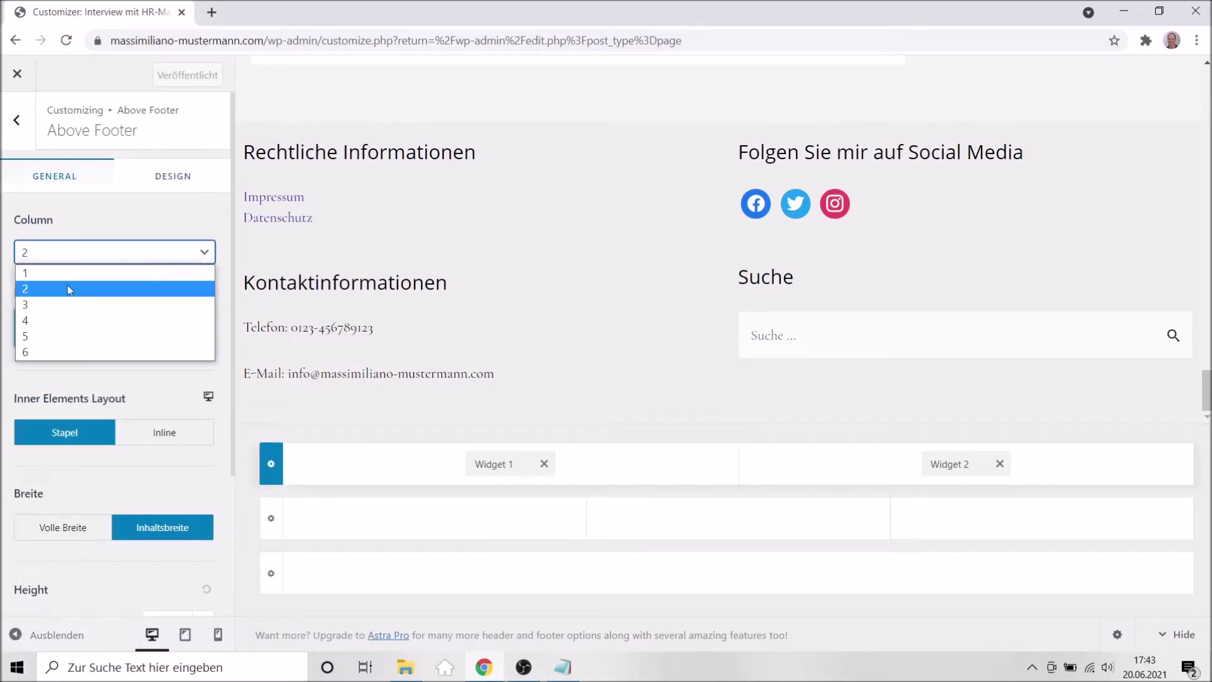
click(44, 321)
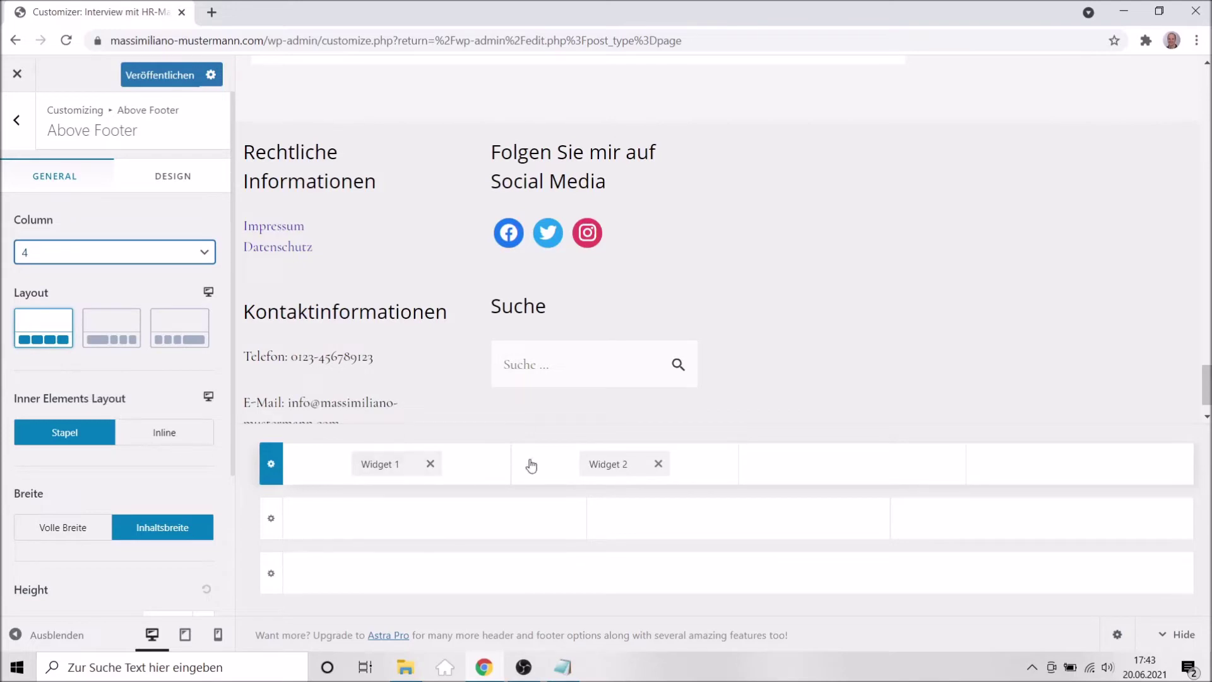
click(851, 466)
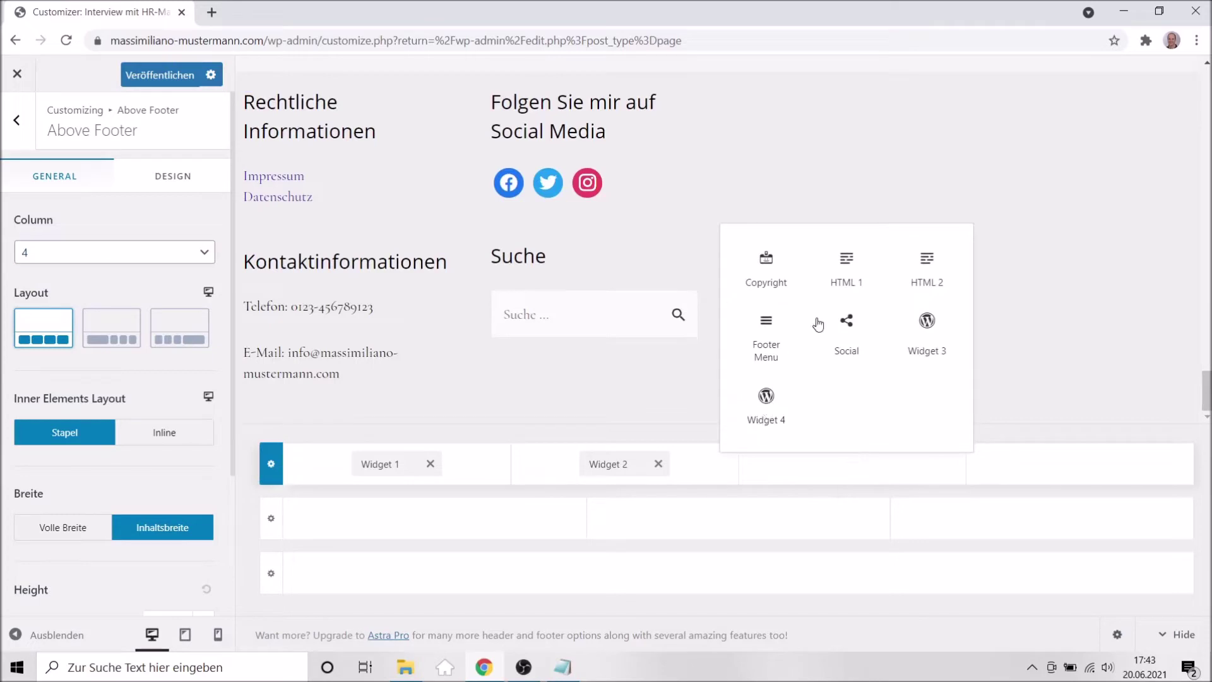
click(933, 344)
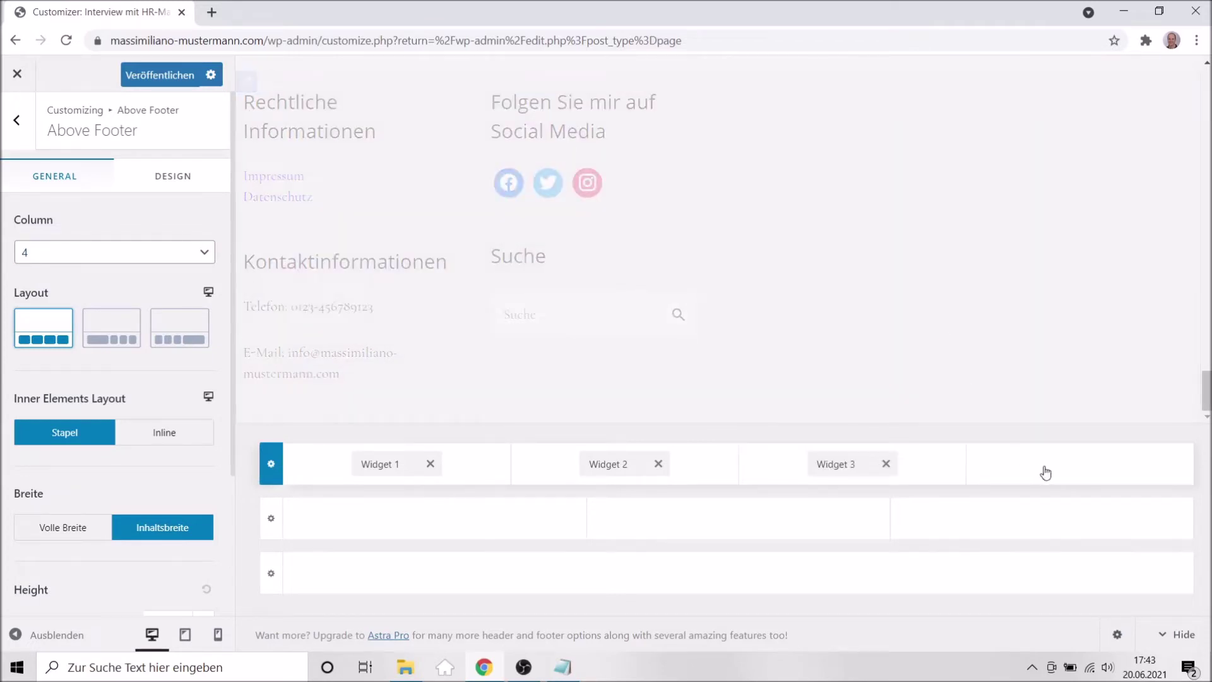
click(1079, 467)
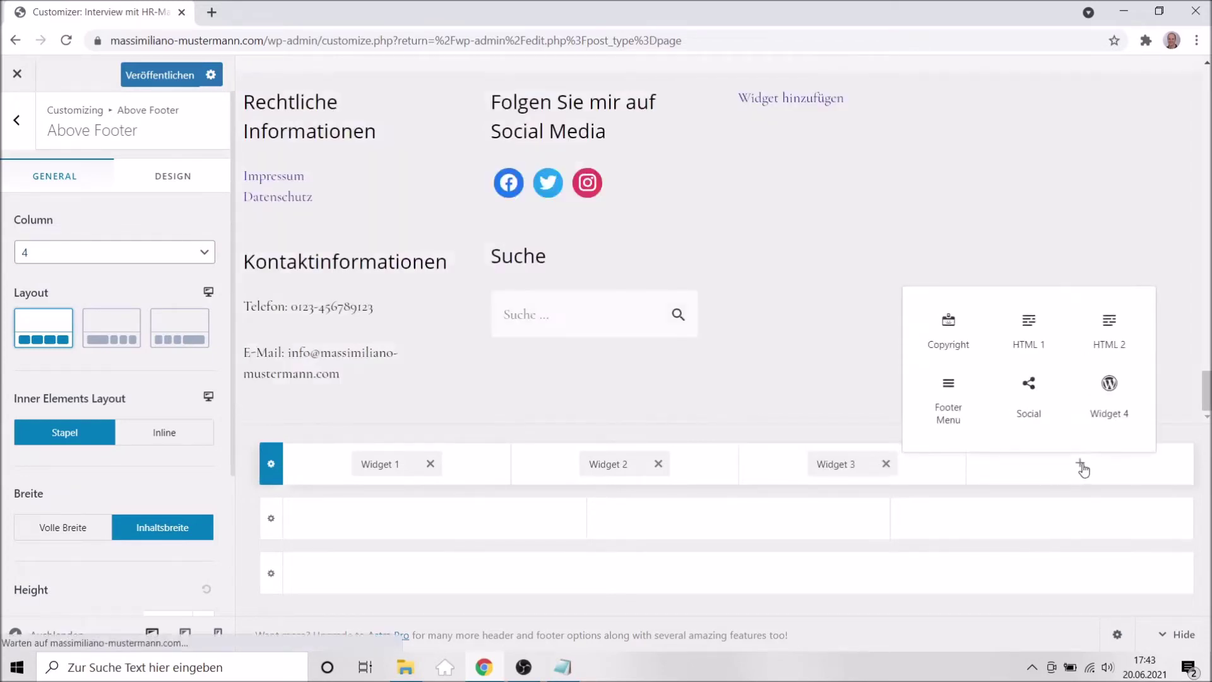
click(1104, 390)
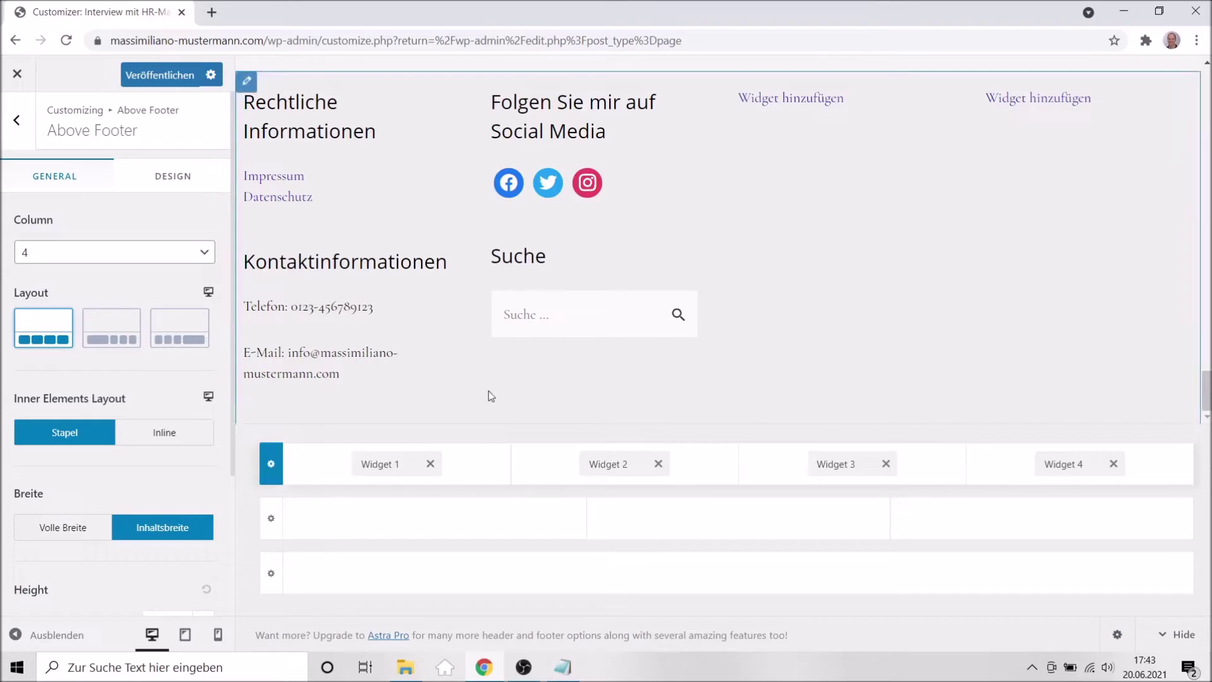
click(149, 77)
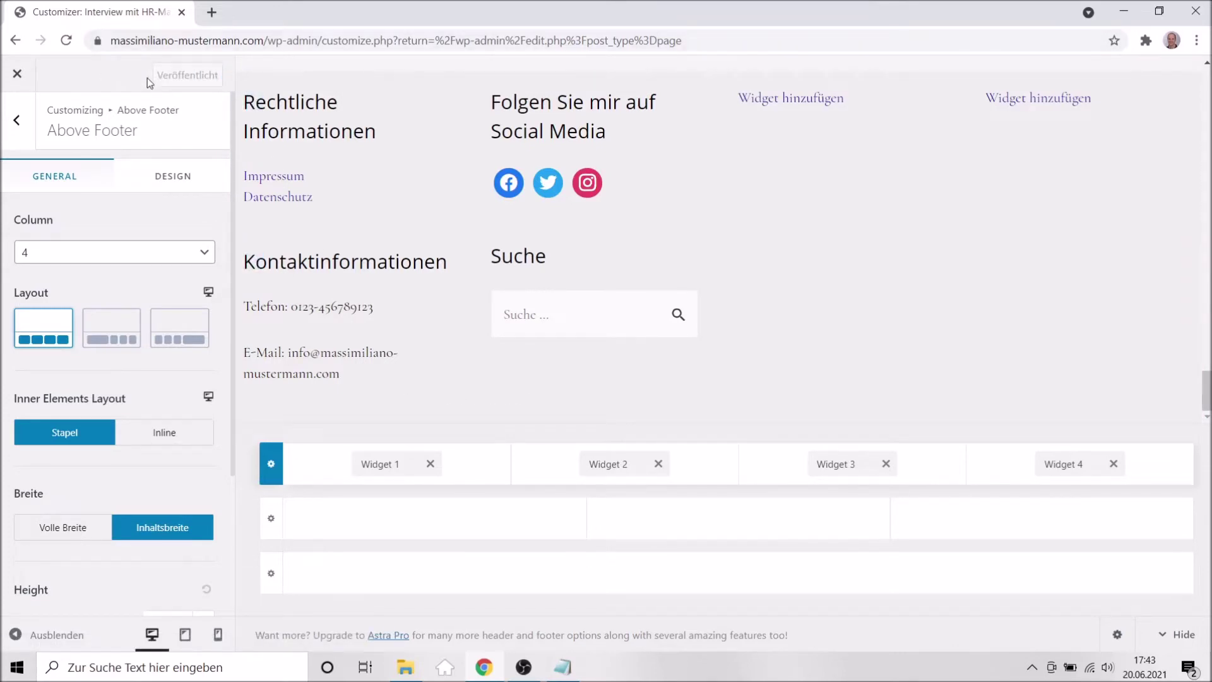
click(12, 87)
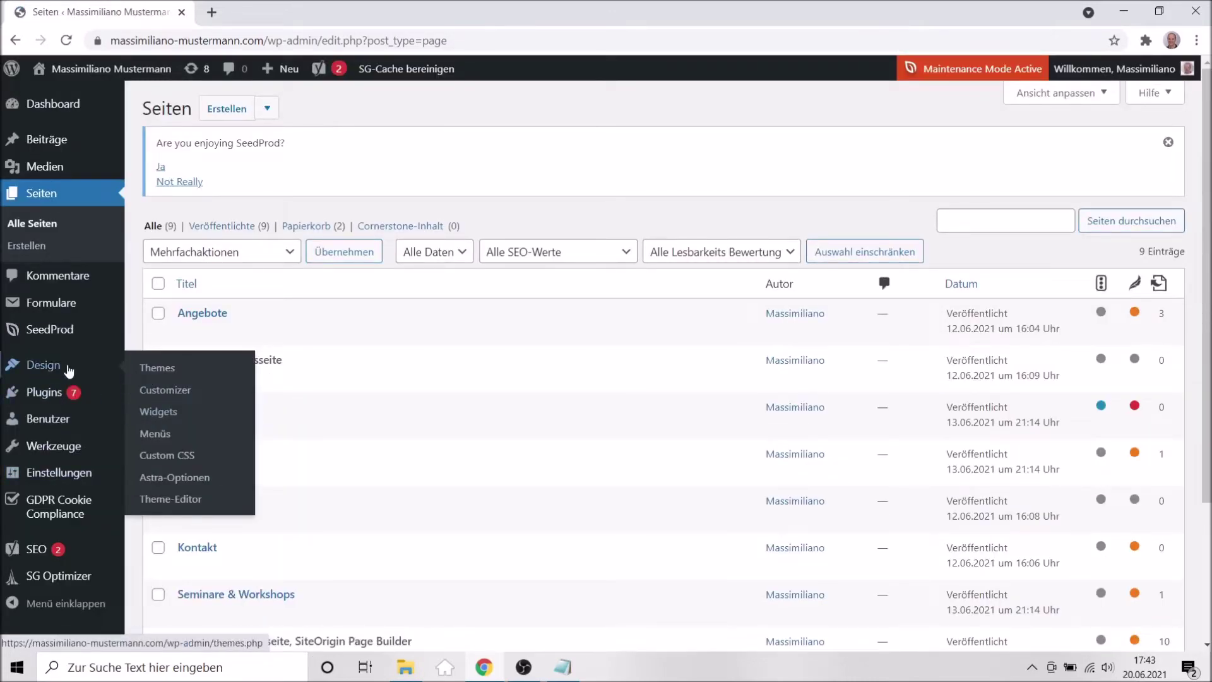
click(158, 419)
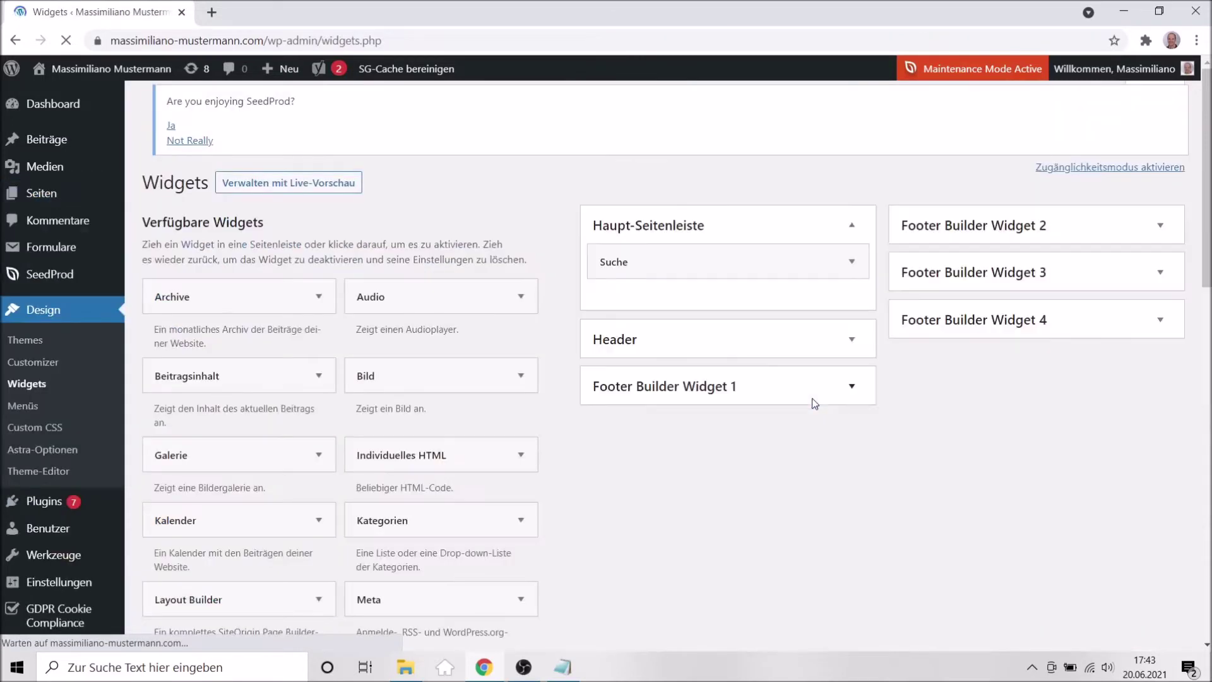
click(1160, 331)
click(1161, 284)
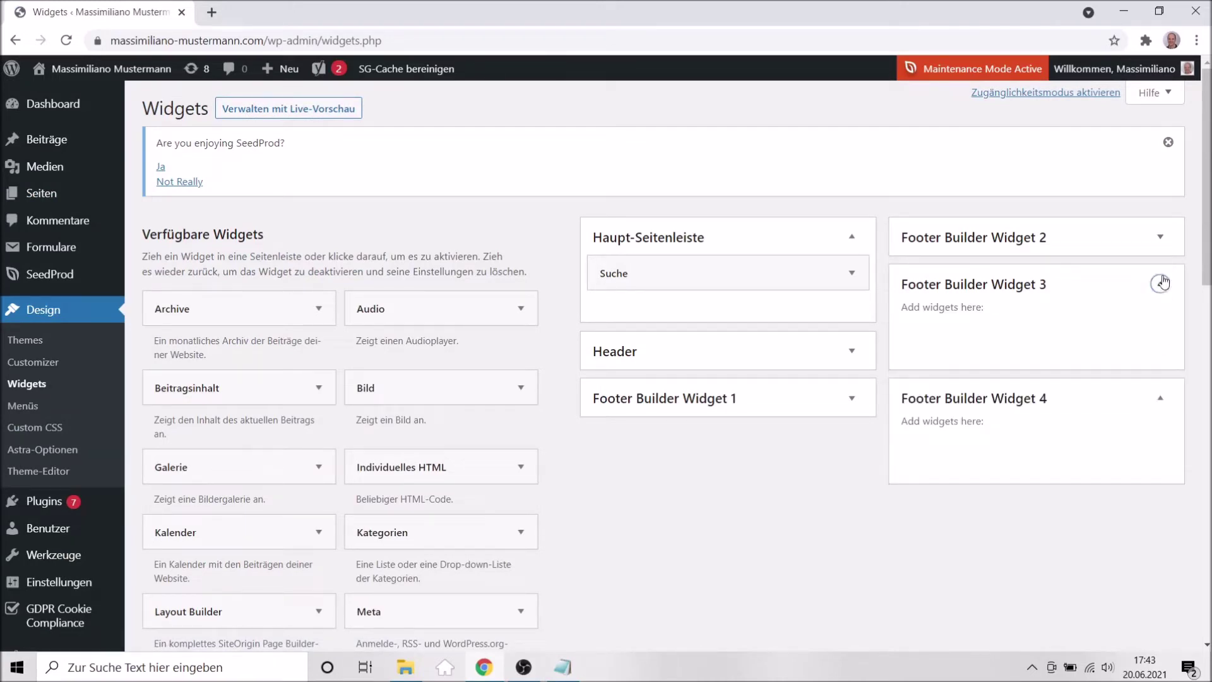
click(1160, 237)
drag(952, 339, 982, 561)
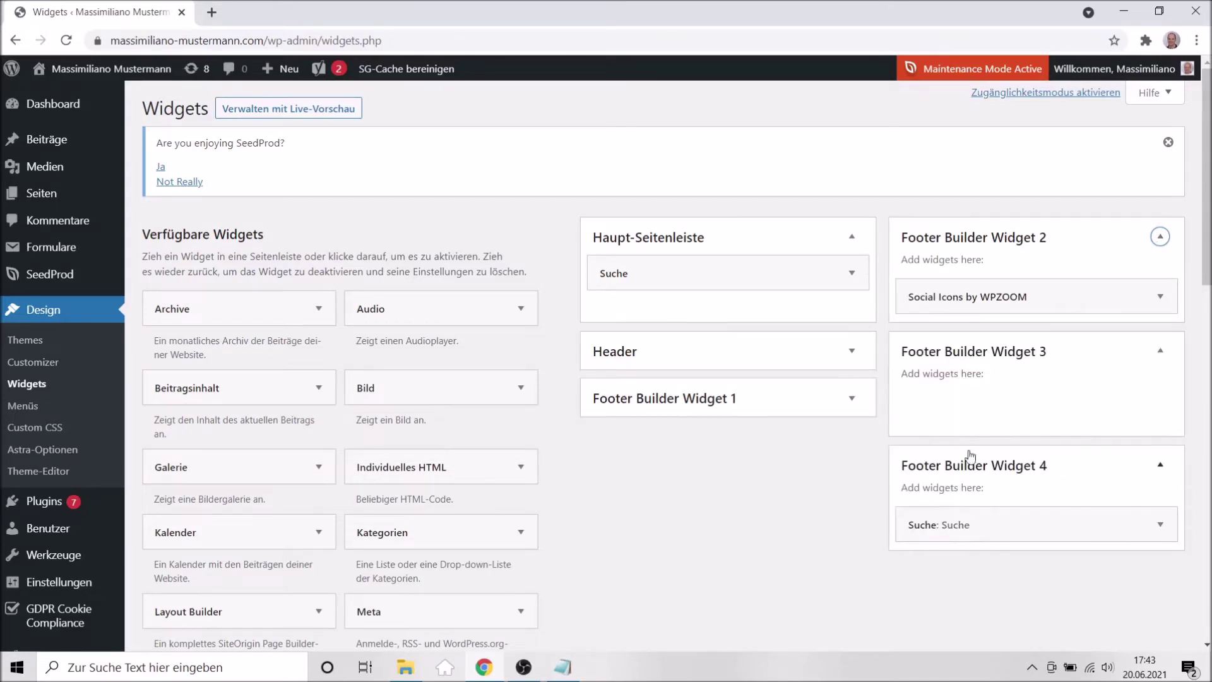
click(851, 397)
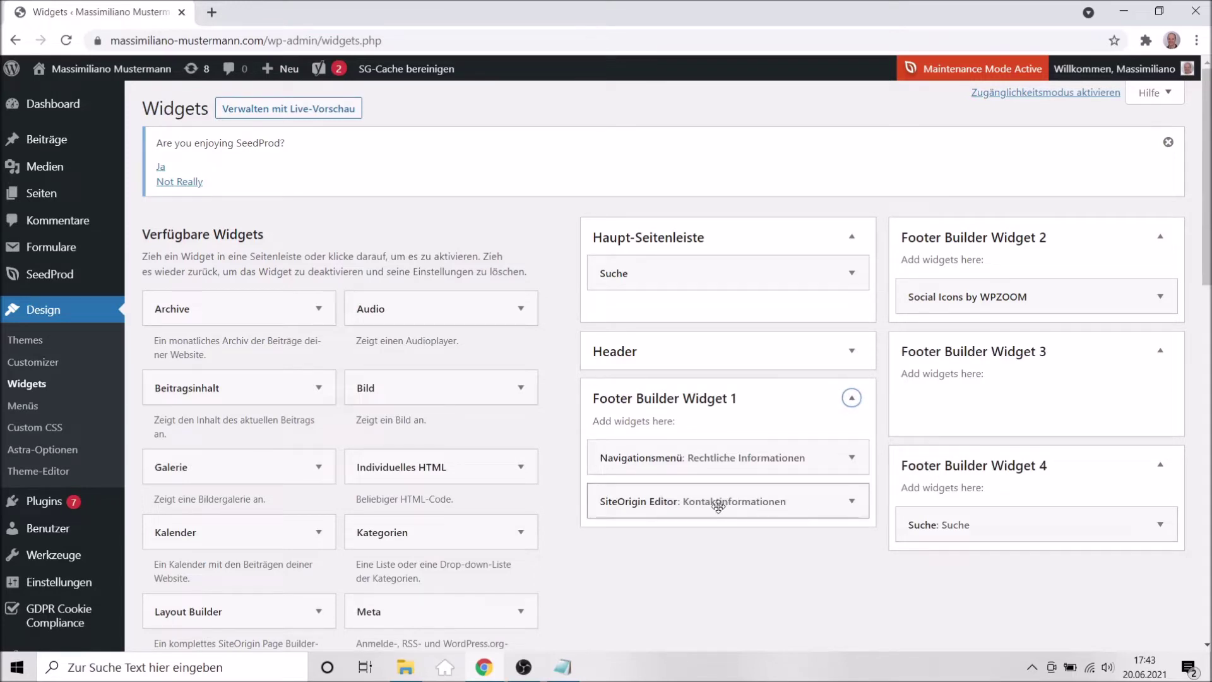
drag(957, 302, 951, 417)
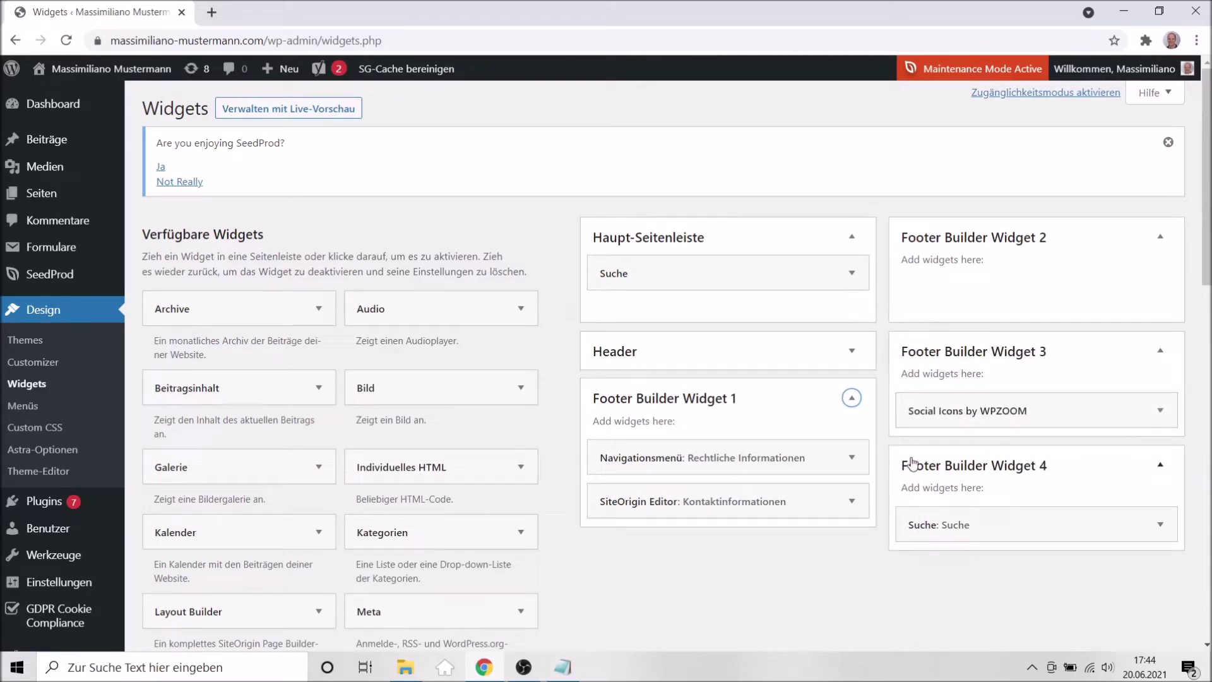
drag(697, 504, 1007, 300)
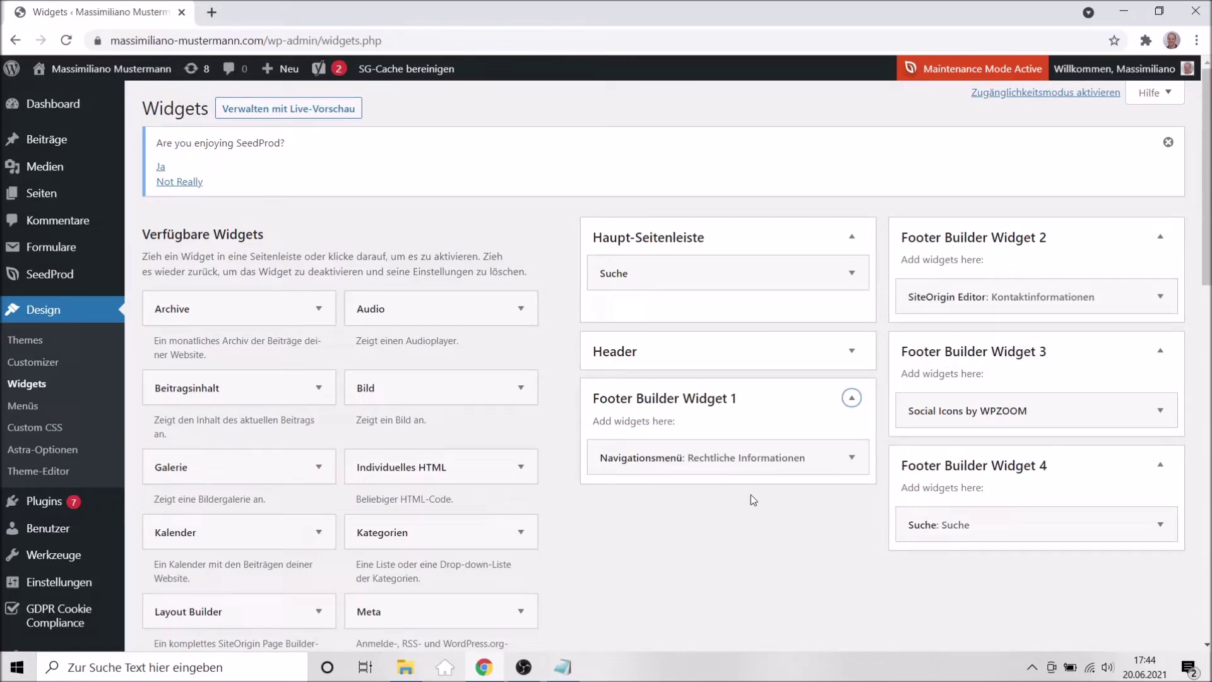
scroll(840, 530, down, 7)
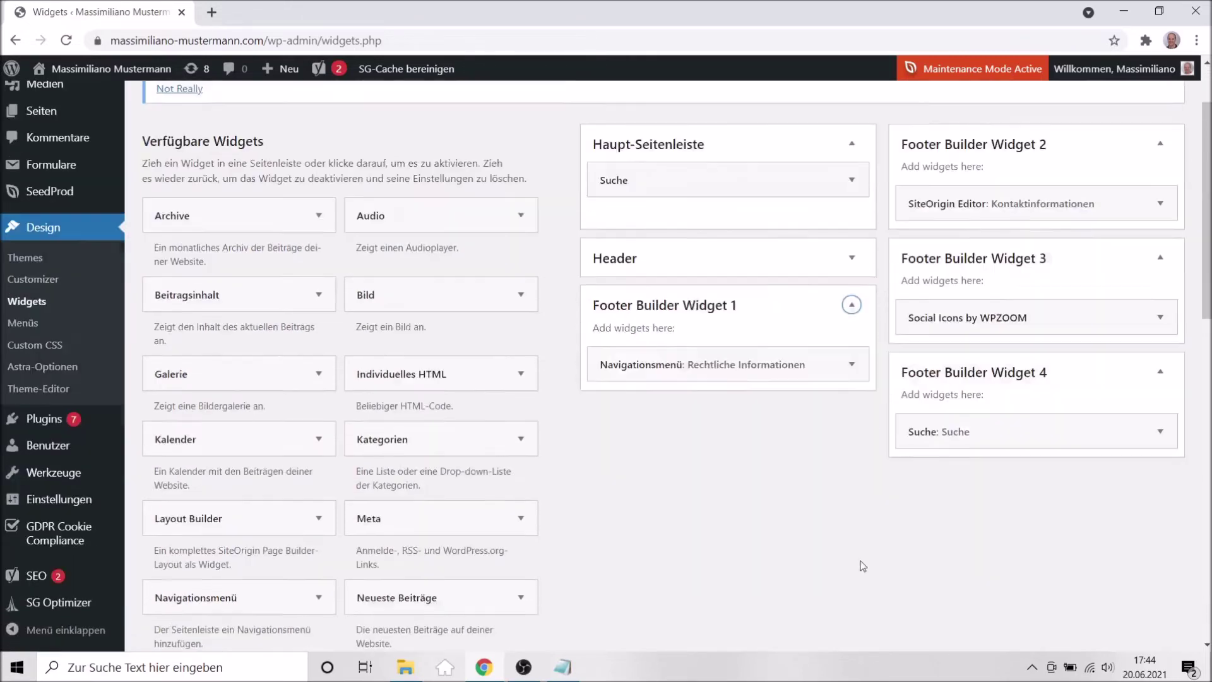
scroll(752, 559, down, 8)
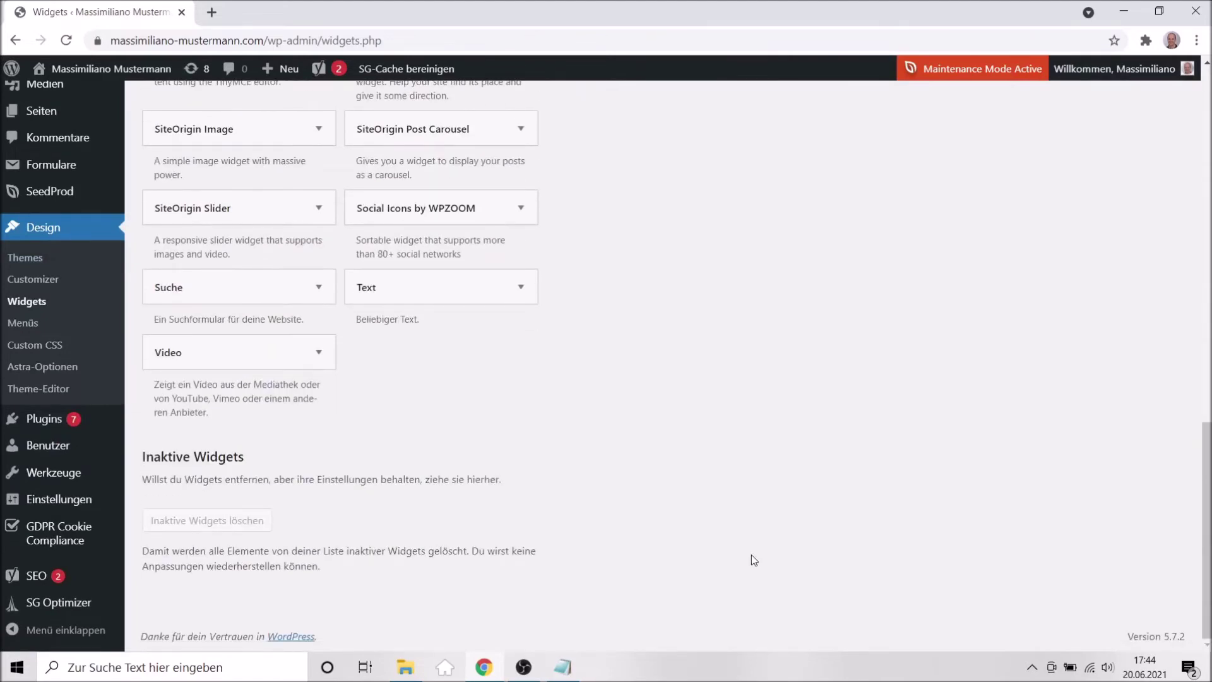
scroll(751, 554, up, 15)
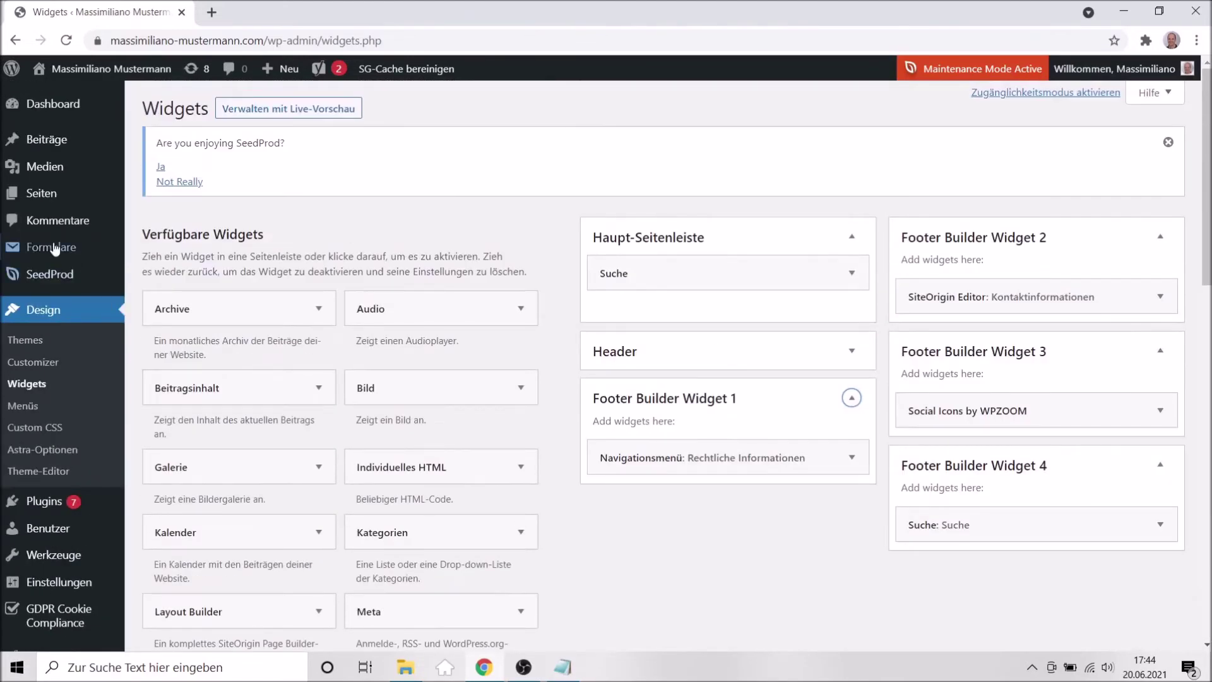
mouse_move(55, 250)
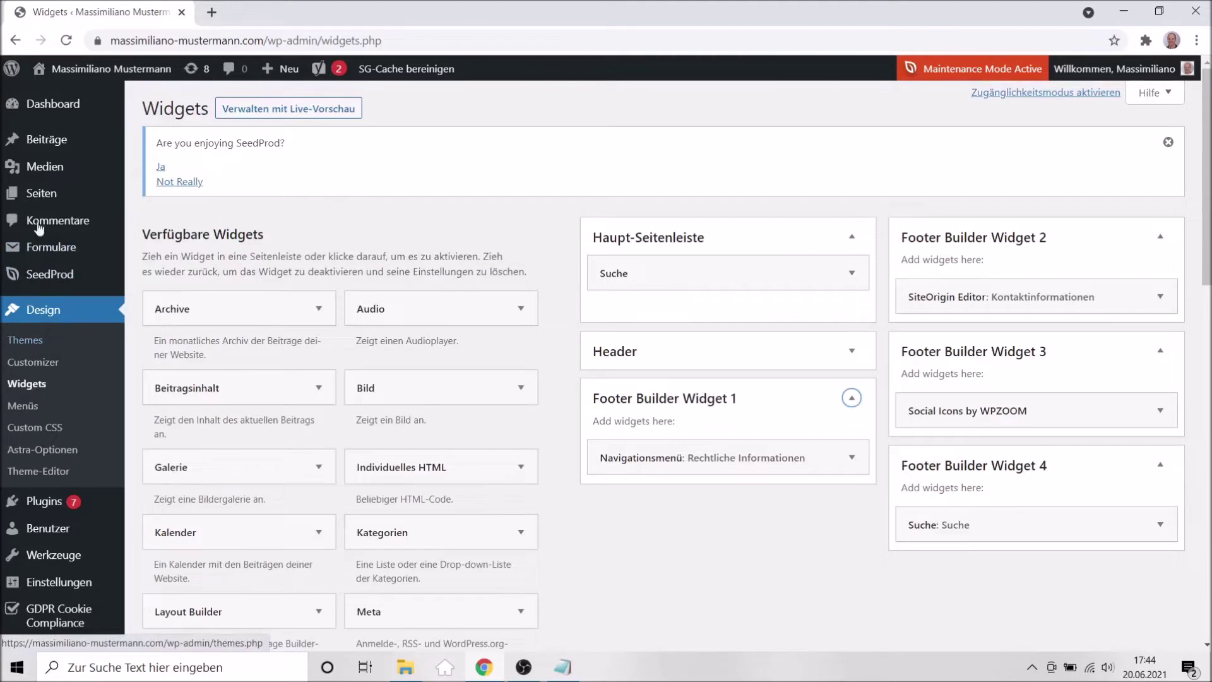
Open the Customizer's Menüs panel and review the Footer Menü settings.
click(30, 368)
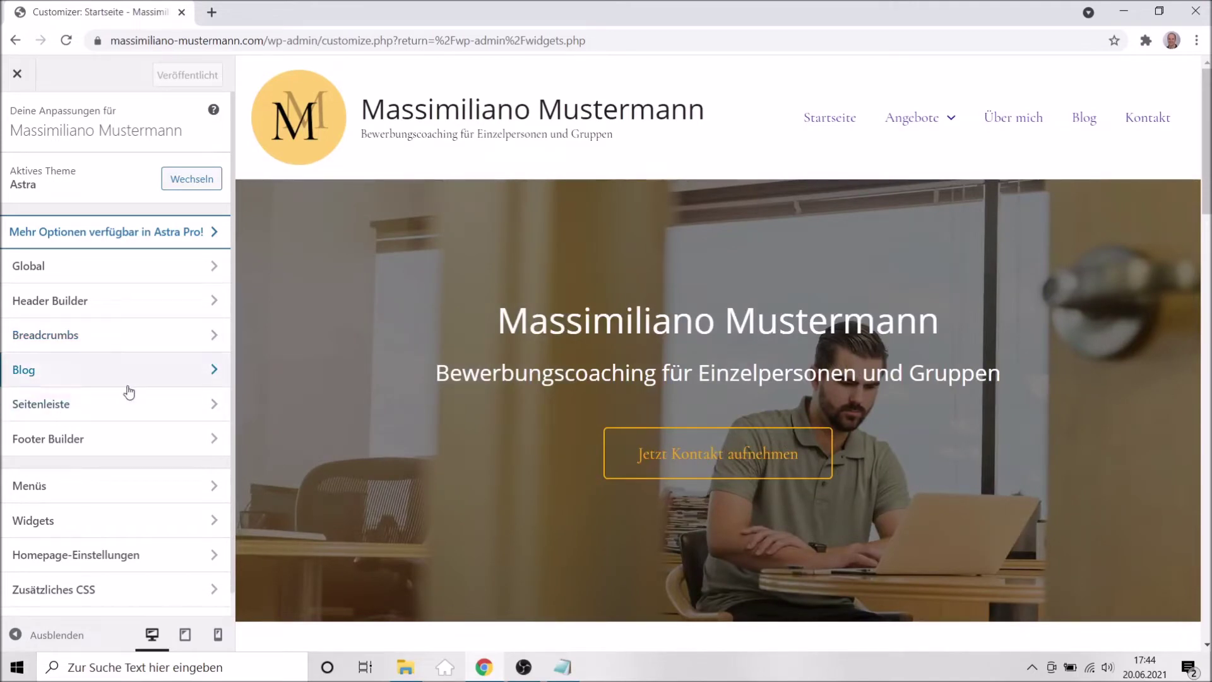
scroll(111, 442, down, 1)
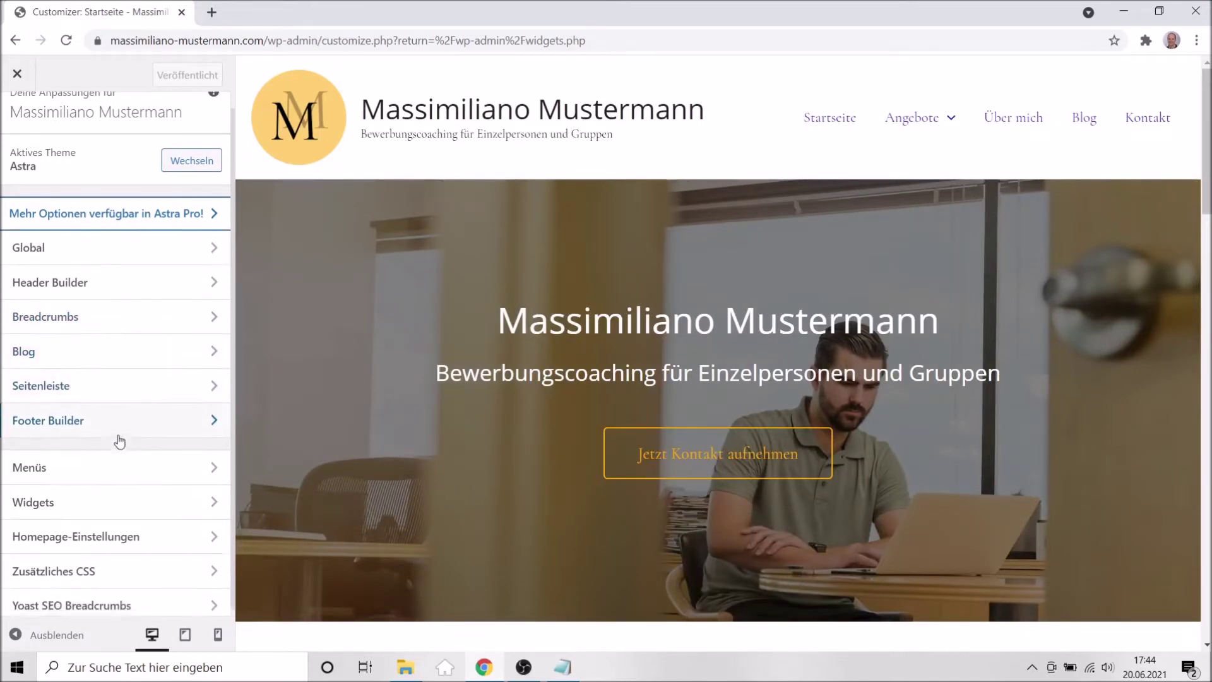
click(67, 474)
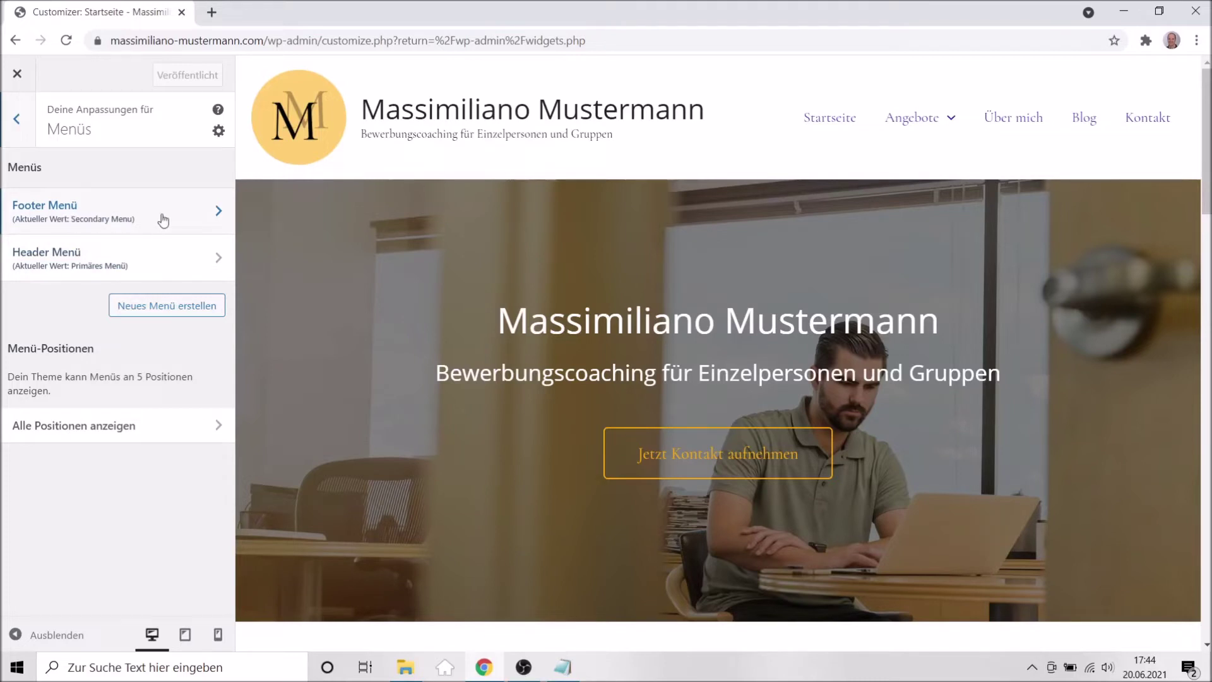
click(105, 226)
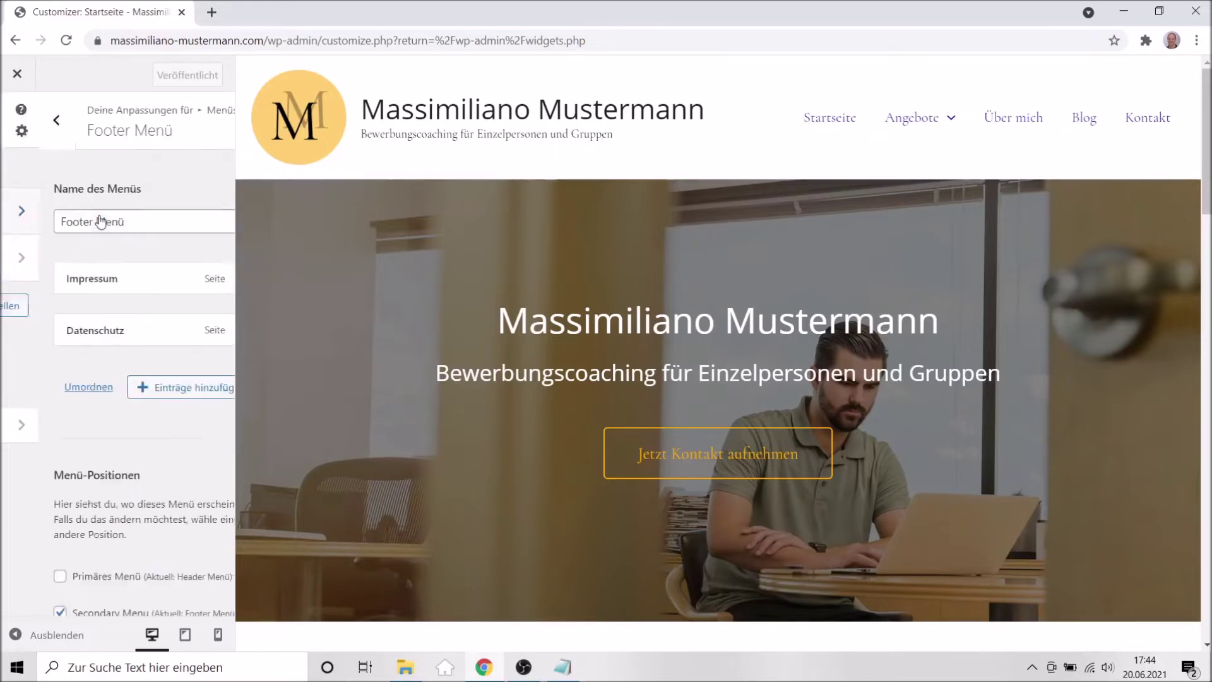
scroll(183, 453, down, 4)
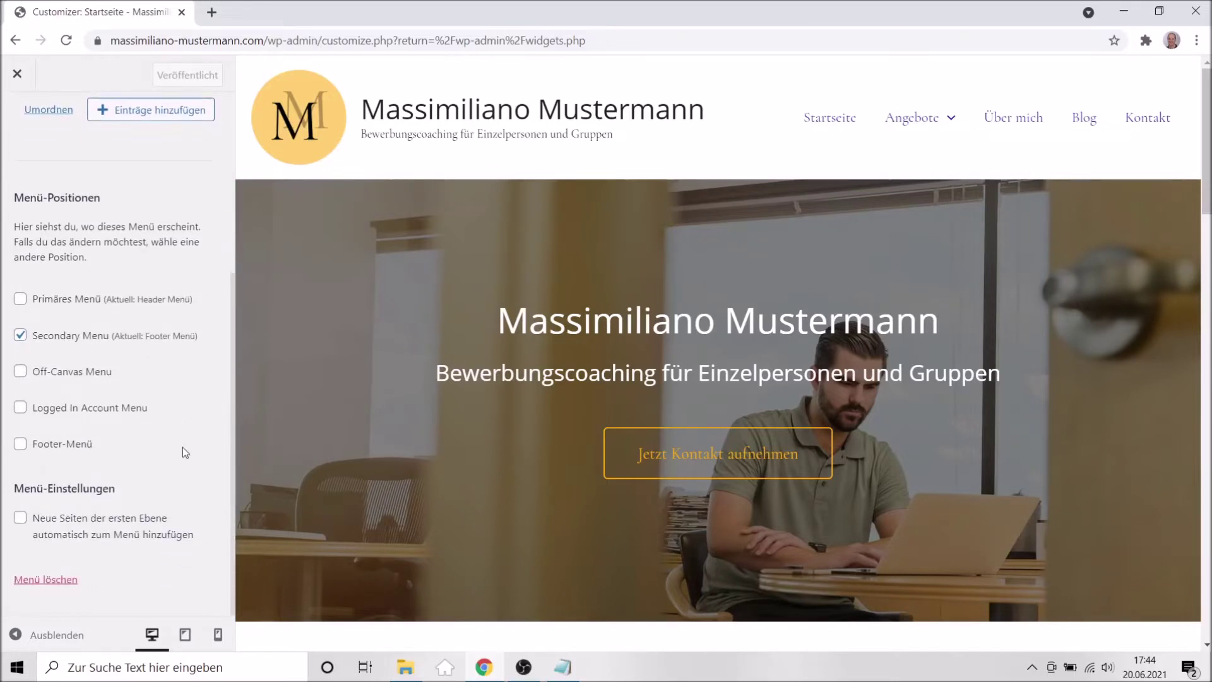
scroll(183, 447, up, 4)
click(16, 141)
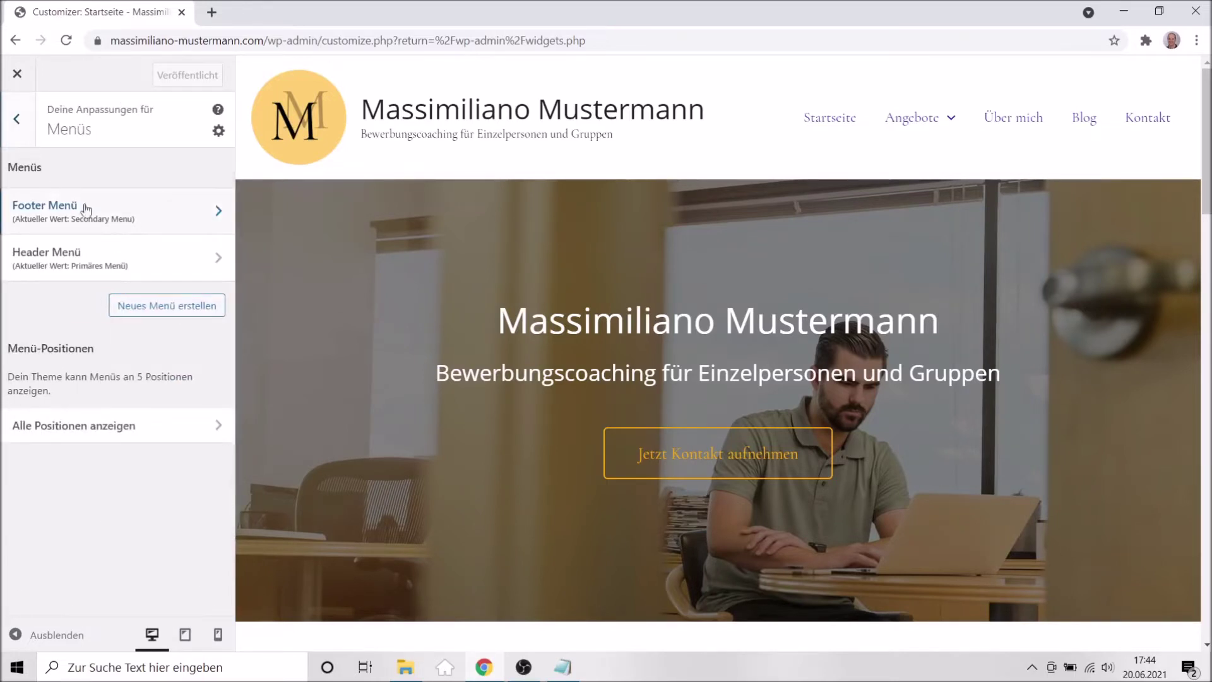
Review the Header Menü settings, then return to the main Customizer panel.
click(91, 263)
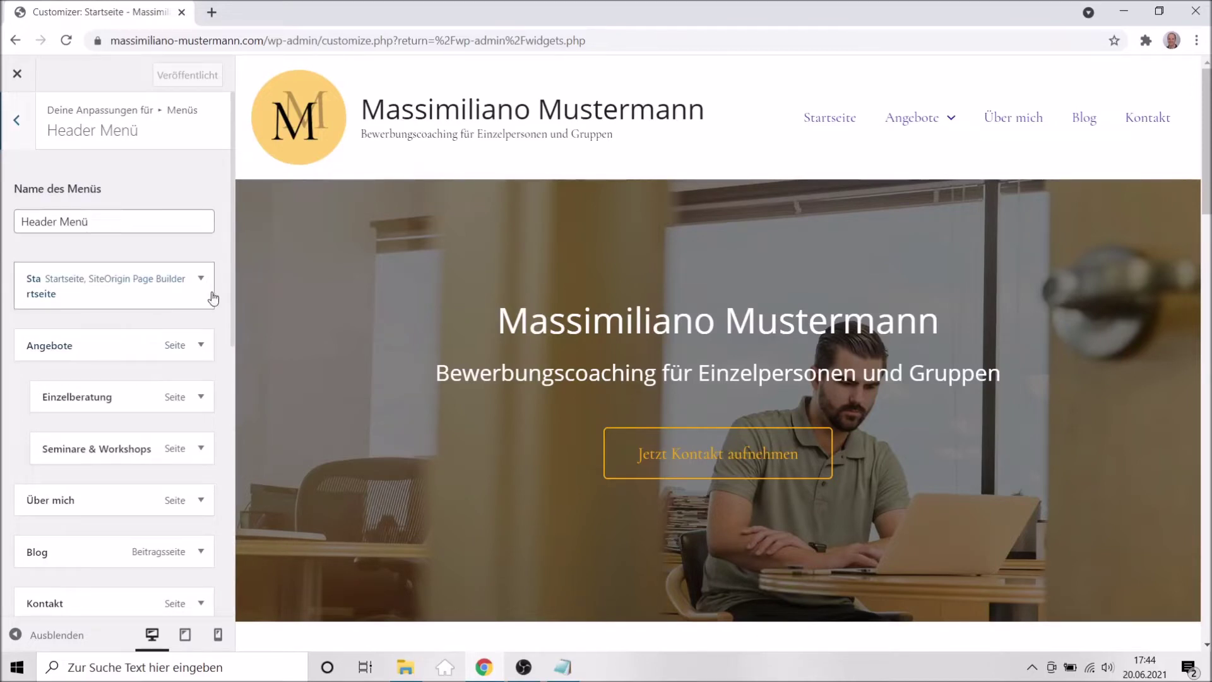
scroll(211, 303, down, 5)
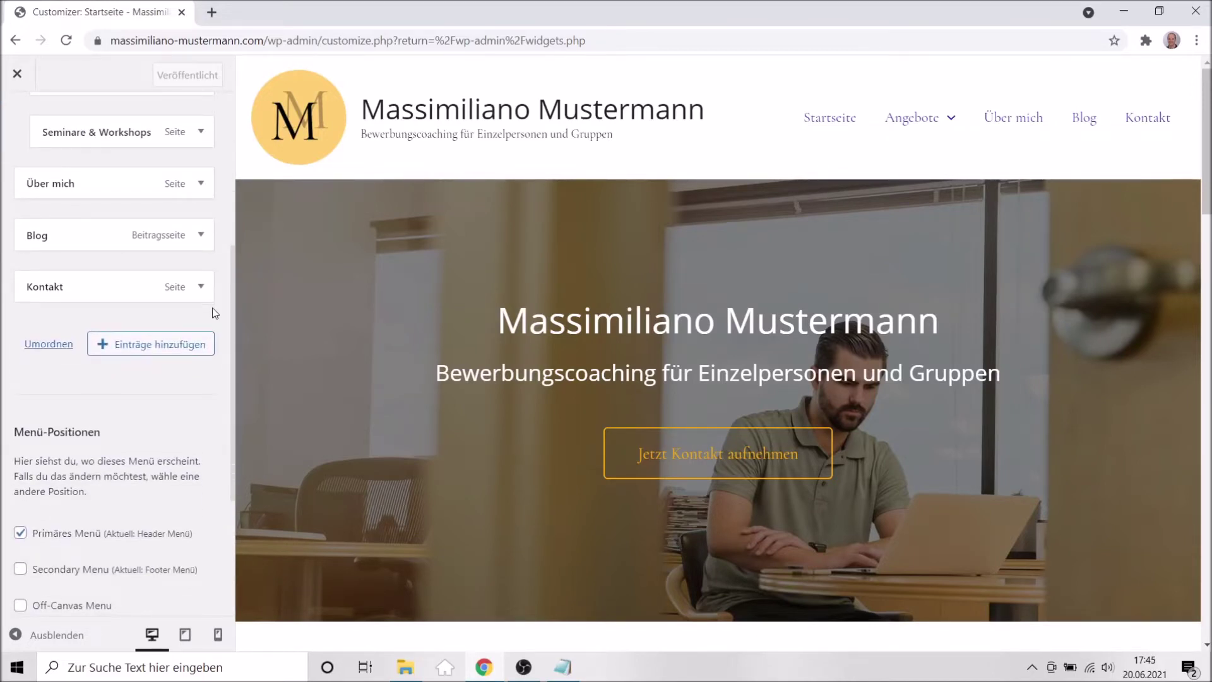
scroll(169, 400, down, 4)
scroll(169, 400, up, 9)
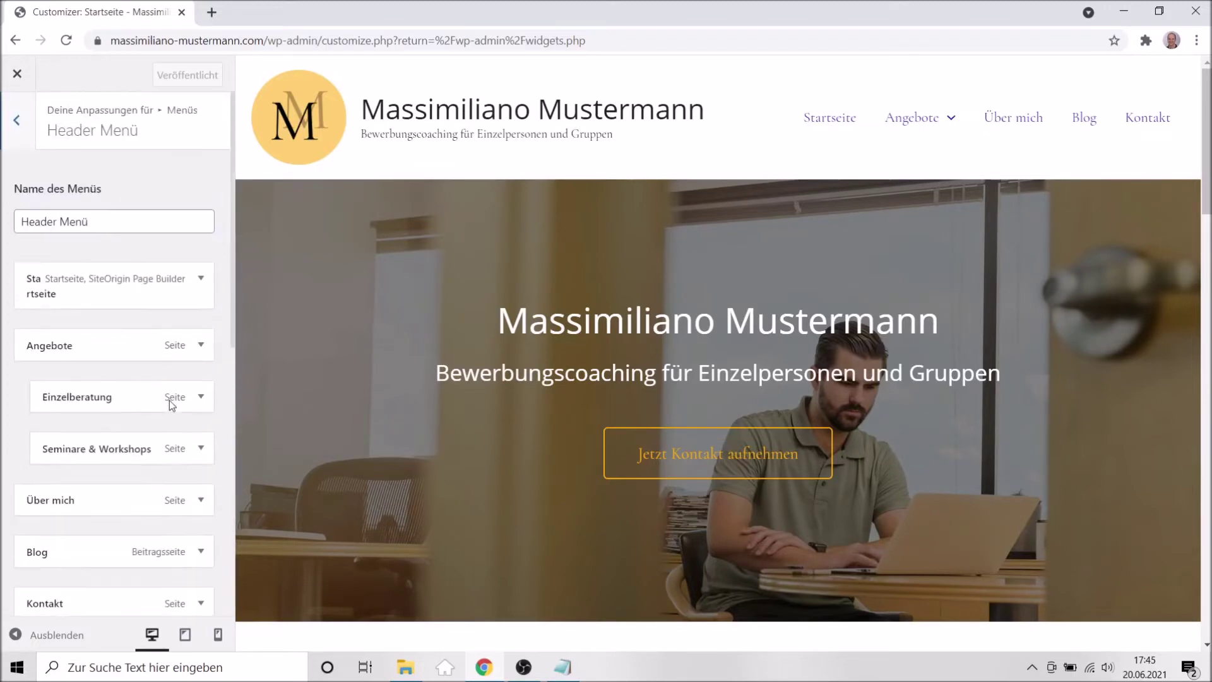
click(17, 120)
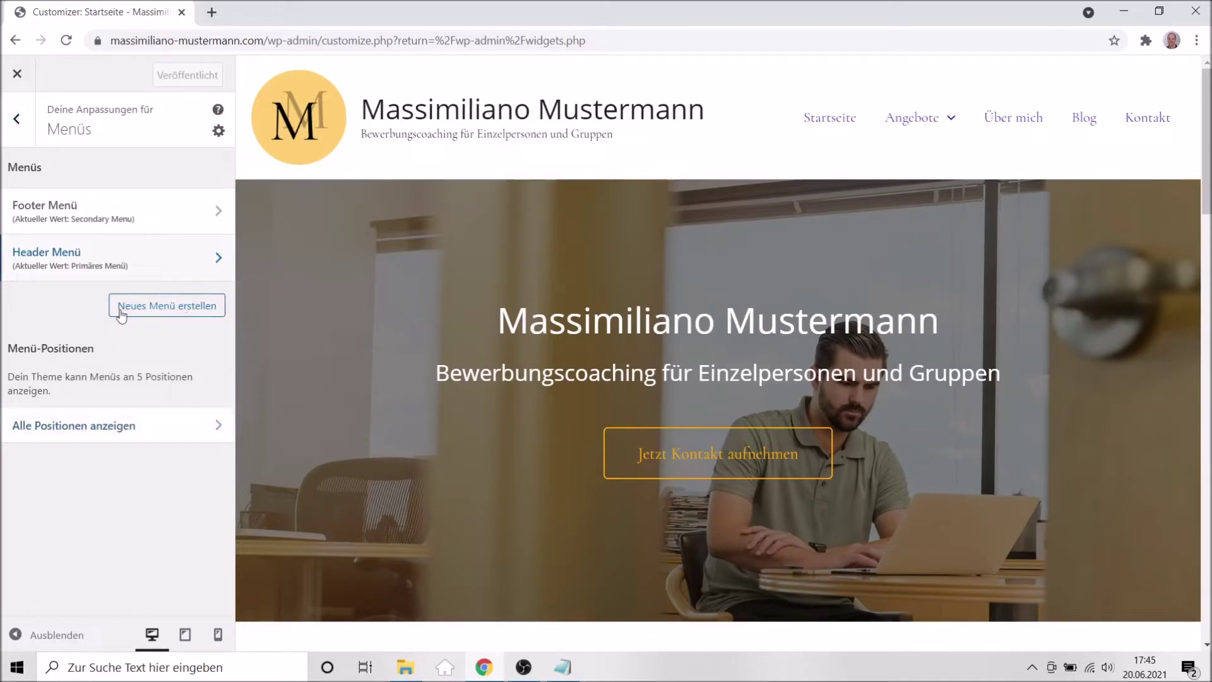
click(14, 127)
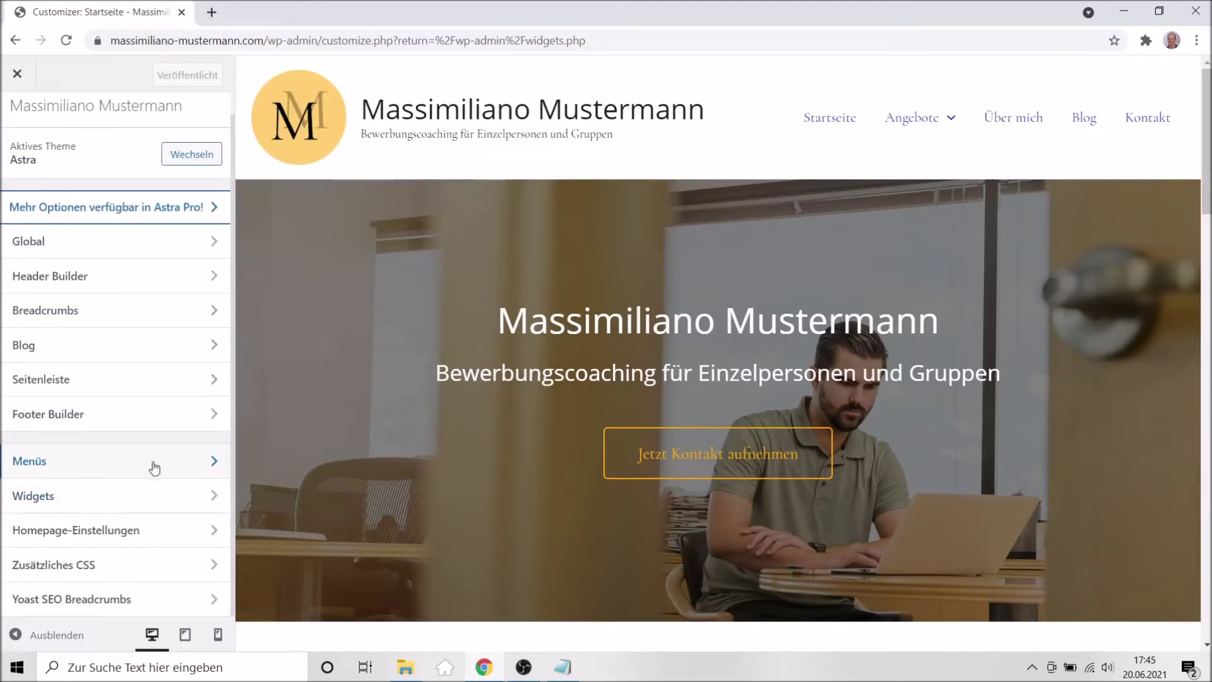
Glance at Widgets and Homepage-Einstellungen, then open Header Builder's Primäres Menü settings.
click(53, 503)
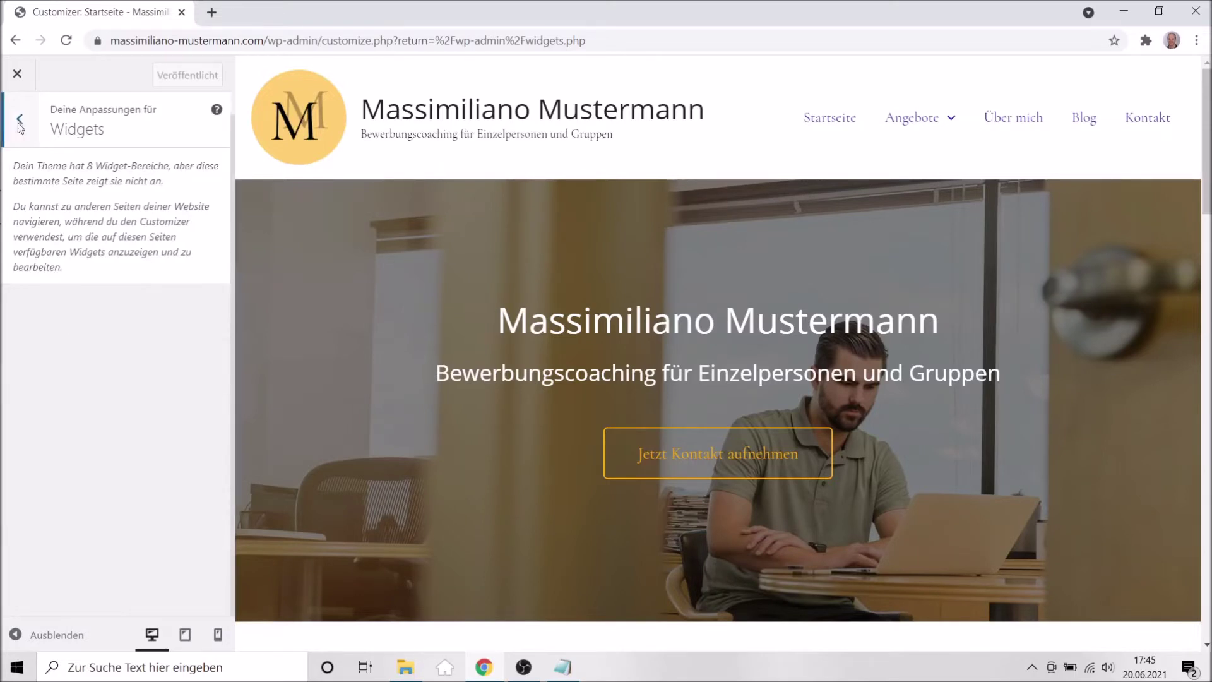
click(20, 124)
click(71, 540)
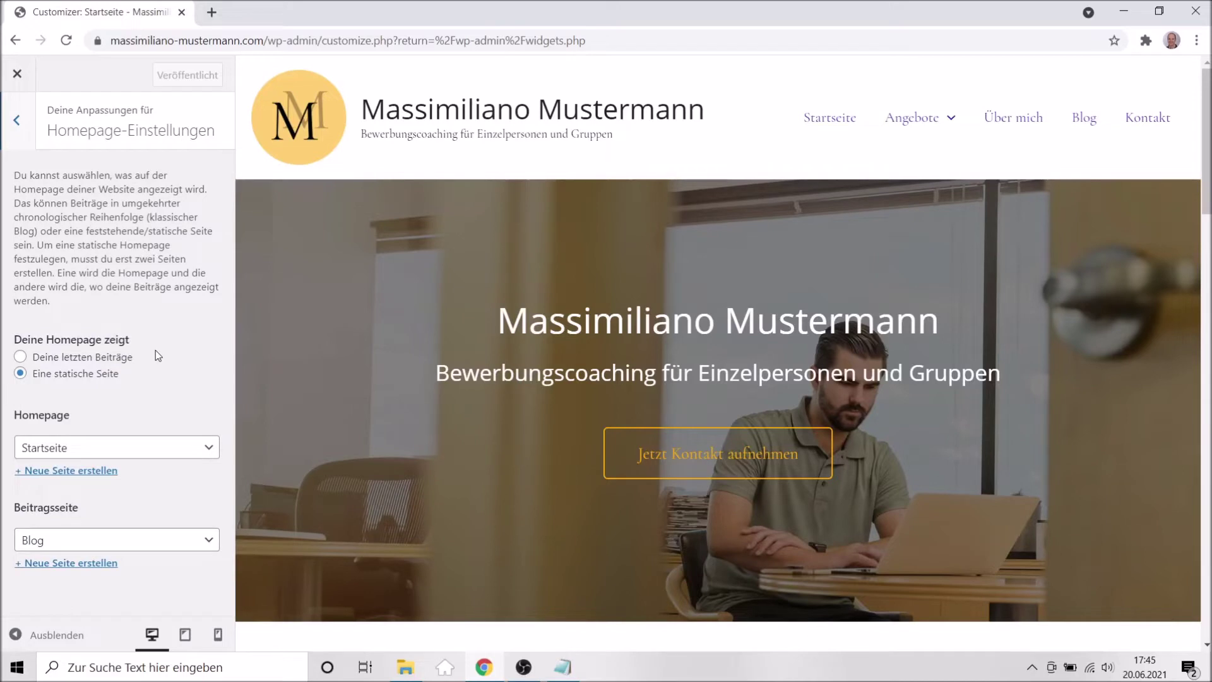
click(17, 120)
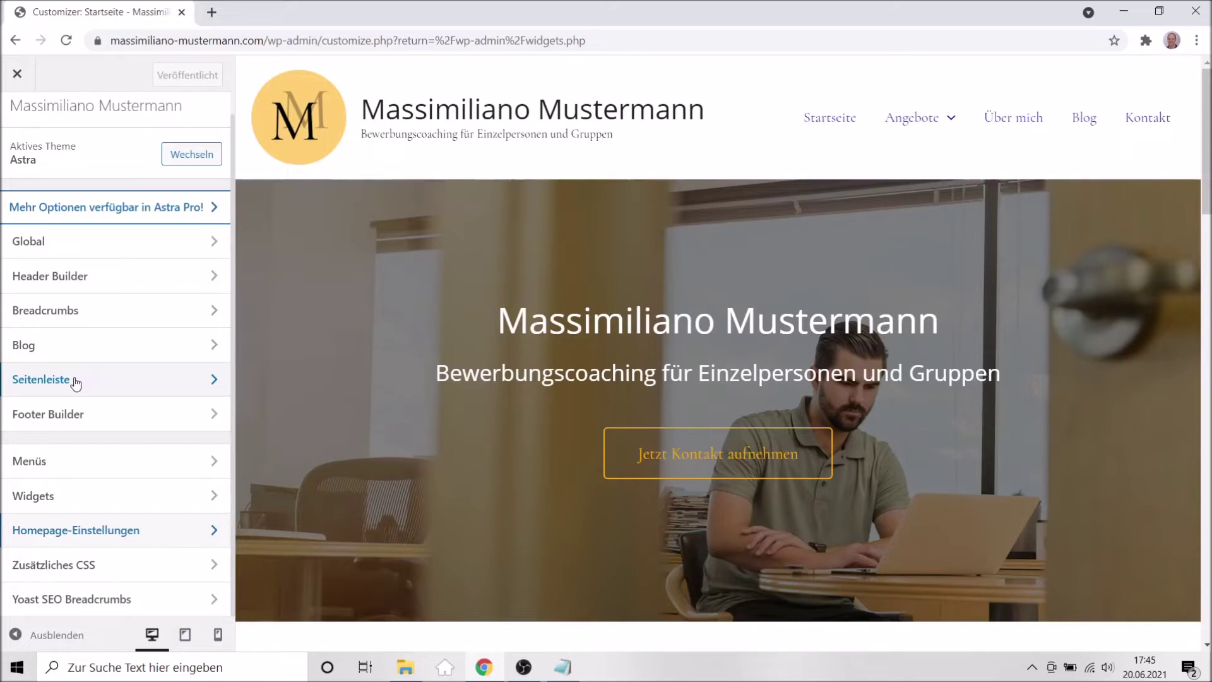
click(93, 284)
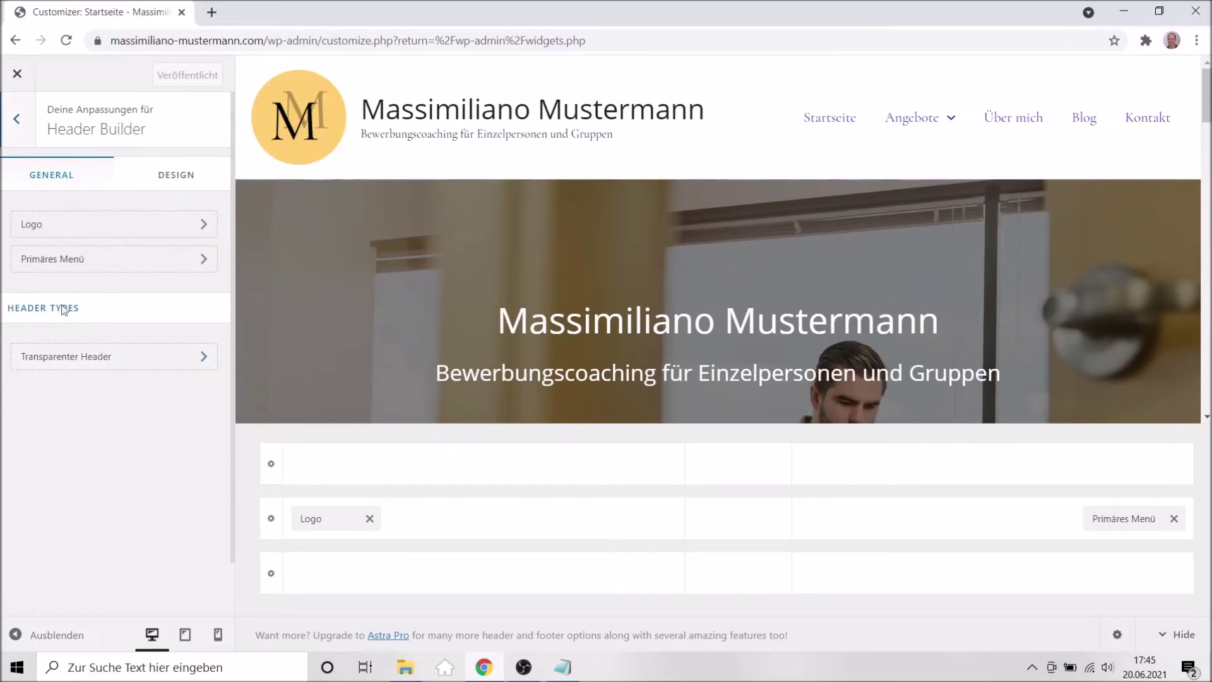
click(81, 266)
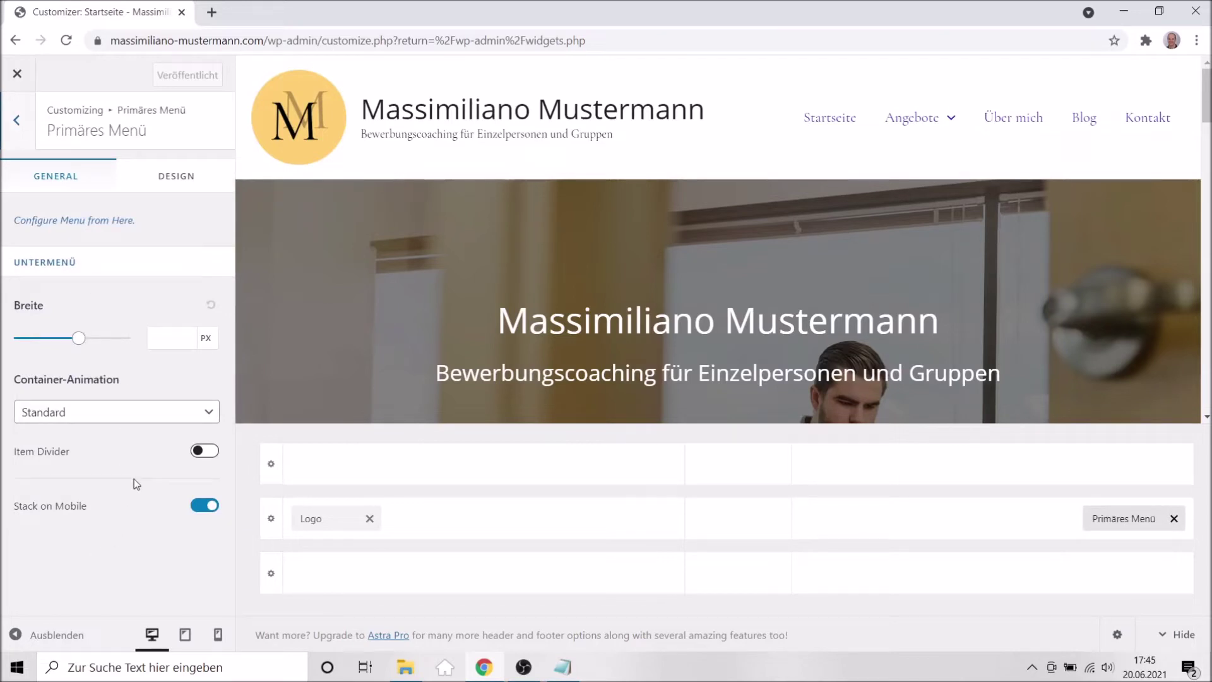
Show the Primäres Menü Design options and scroll through them, including Menu Hover Style.
click(180, 183)
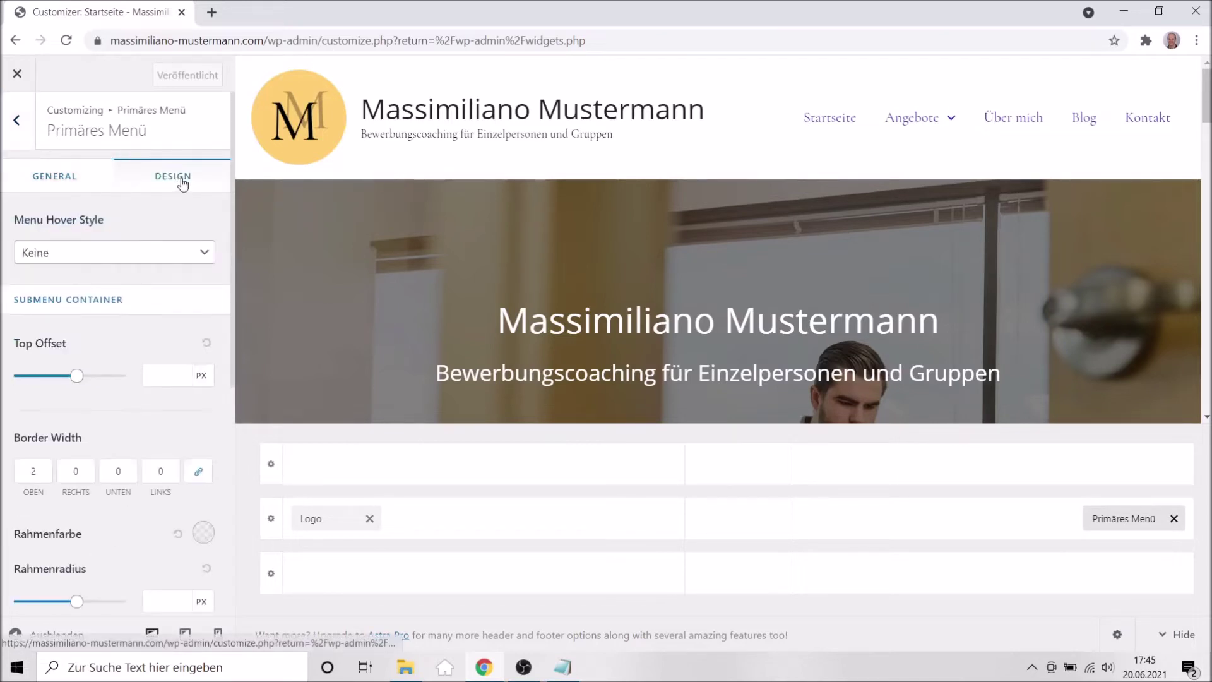
scroll(158, 388, down, 5)
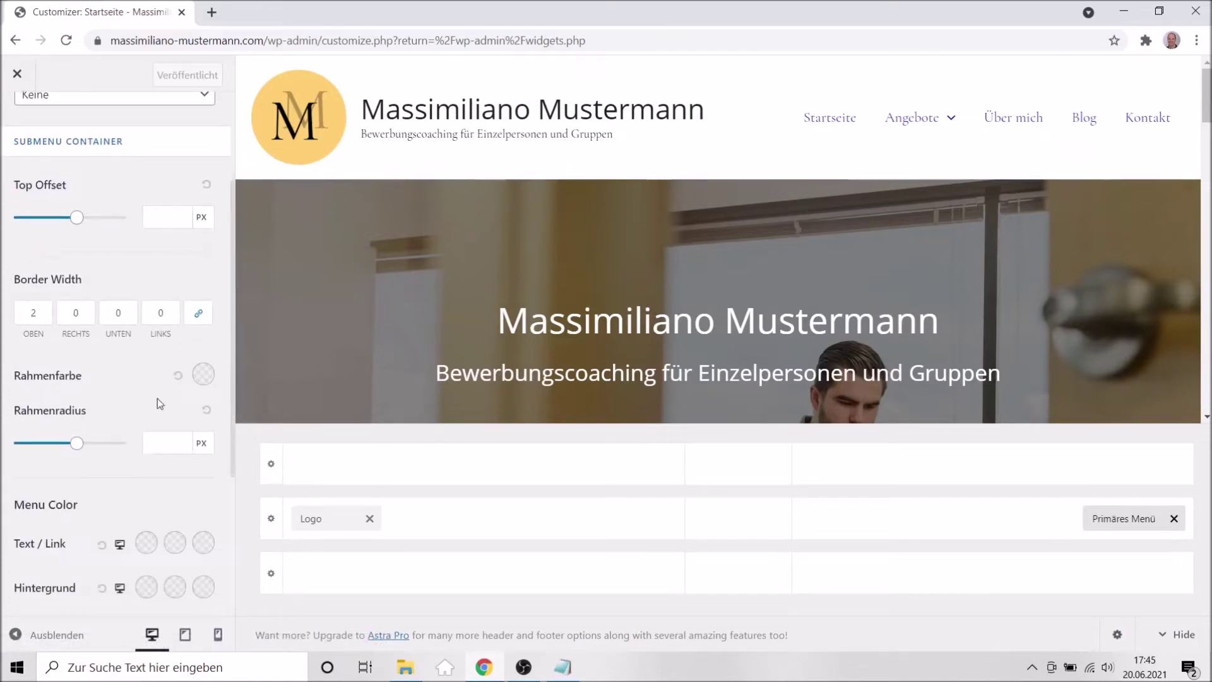
scroll(149, 472, down, 3)
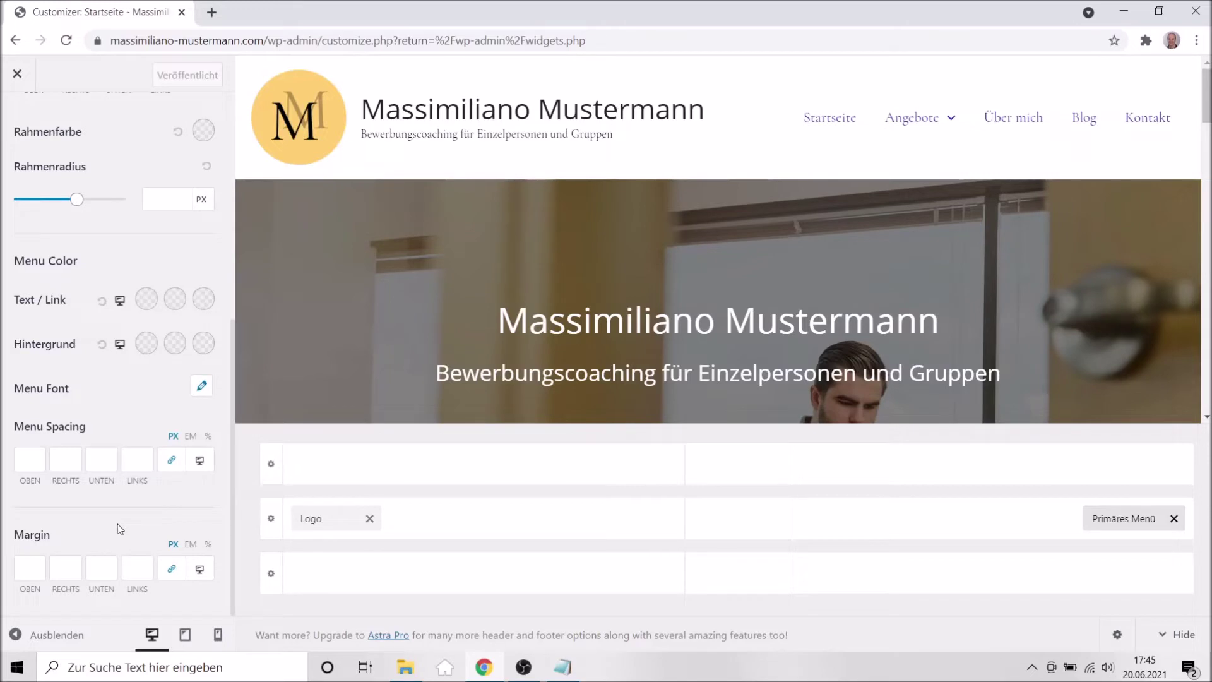
scroll(120, 529, up, 4)
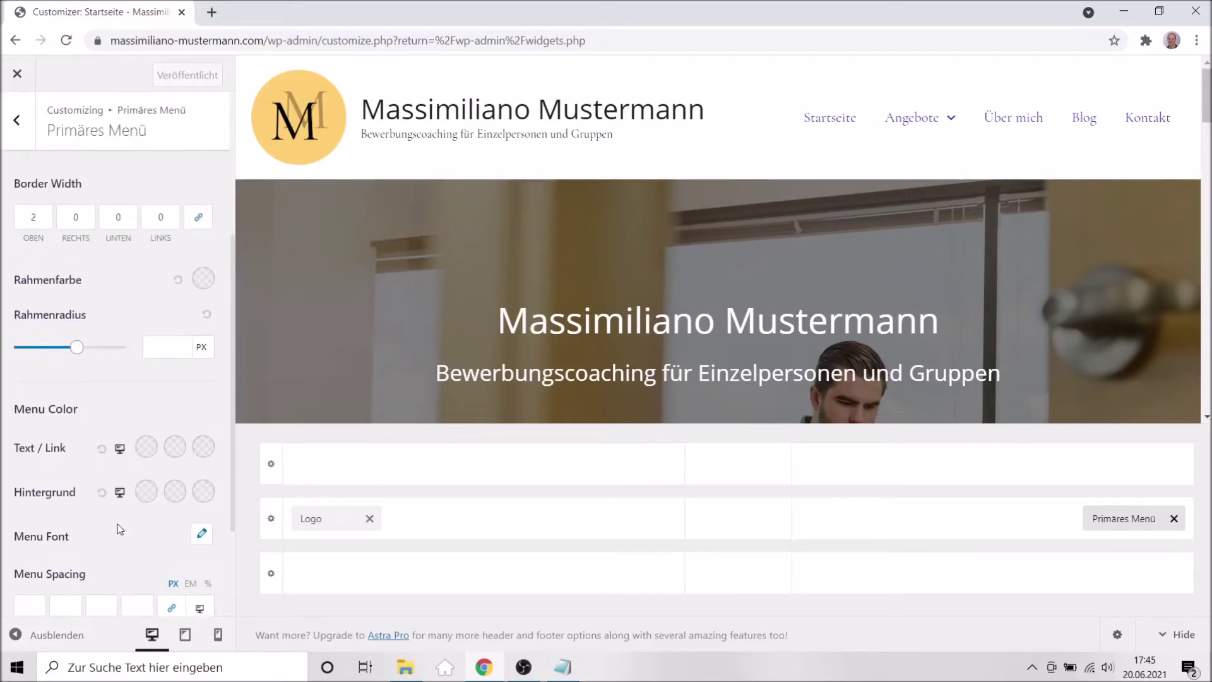
scroll(120, 529, up, 2)
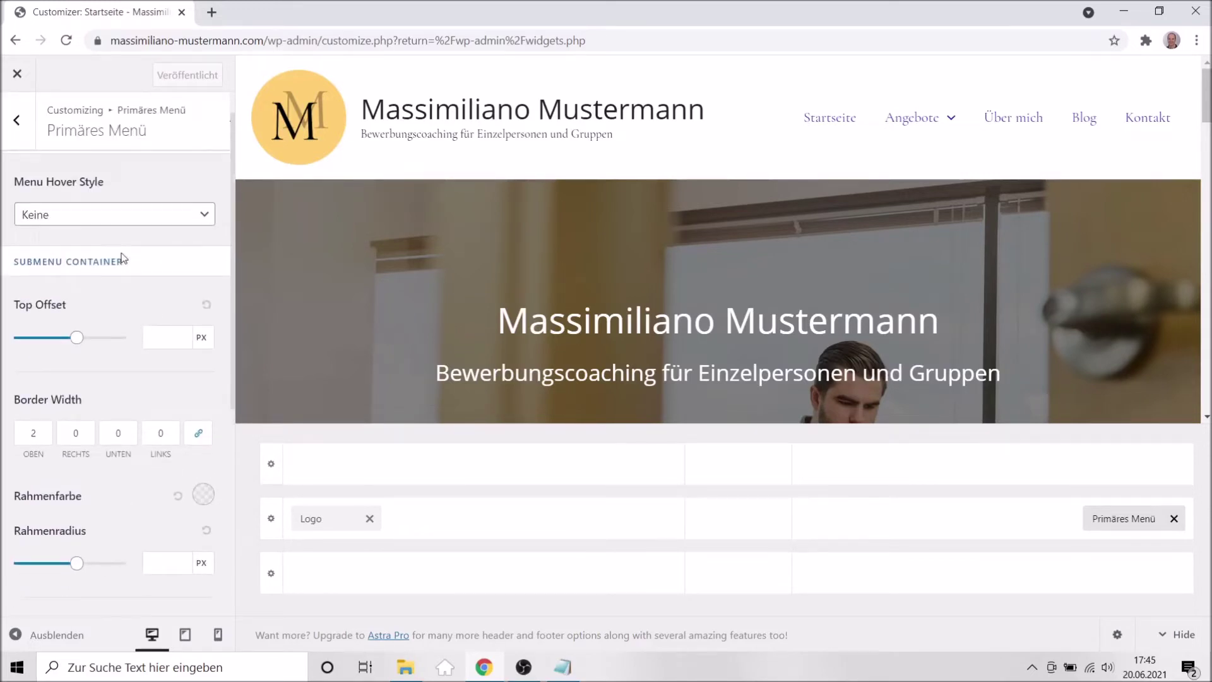
scroll(135, 295, up, 1)
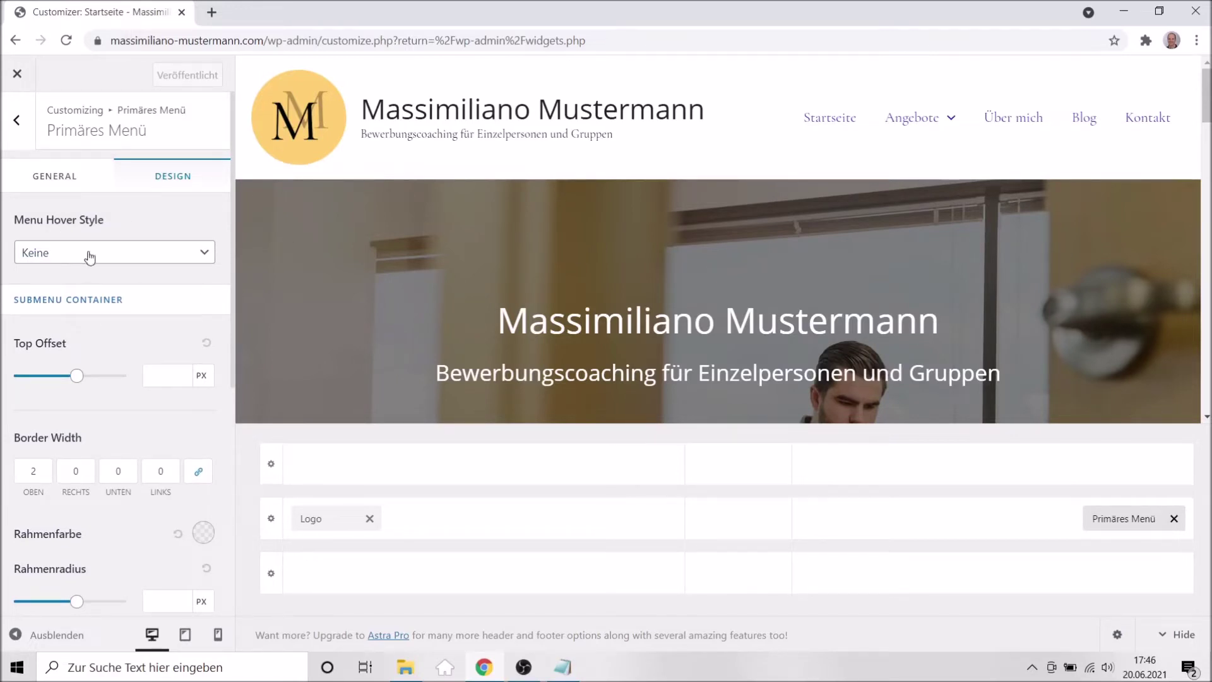
Change the primary menu hover style to Unterstreichung (underline) and publish.
click(89, 256)
click(135, 244)
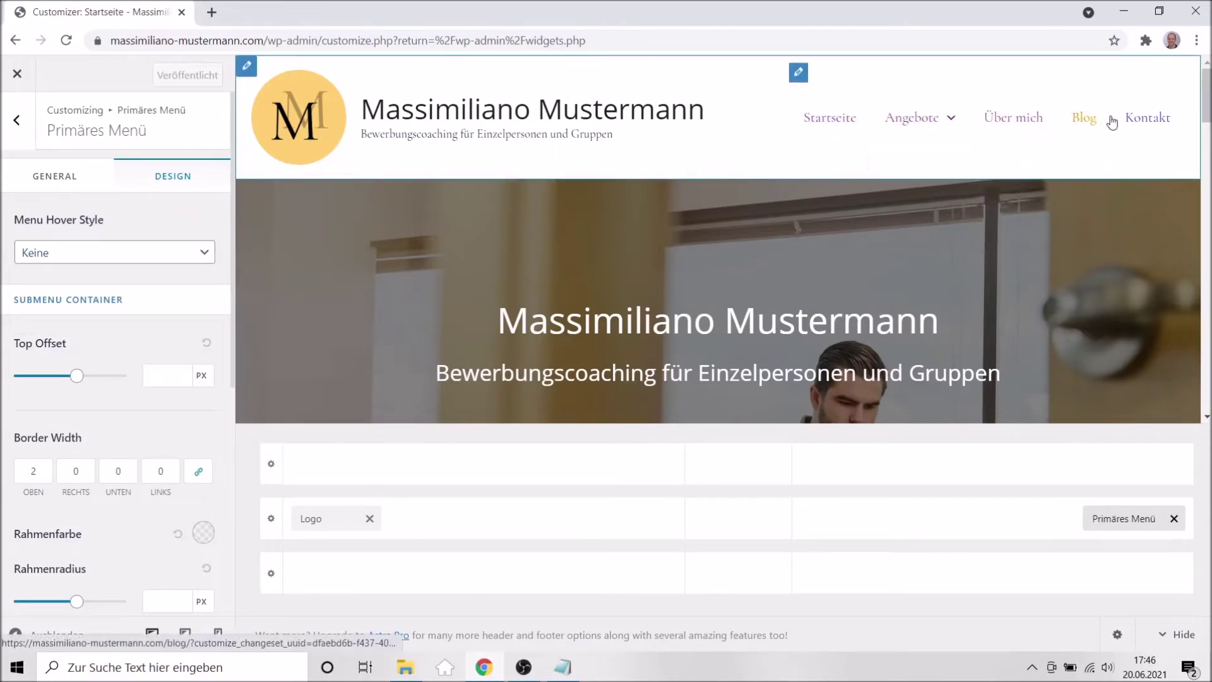
click(46, 266)
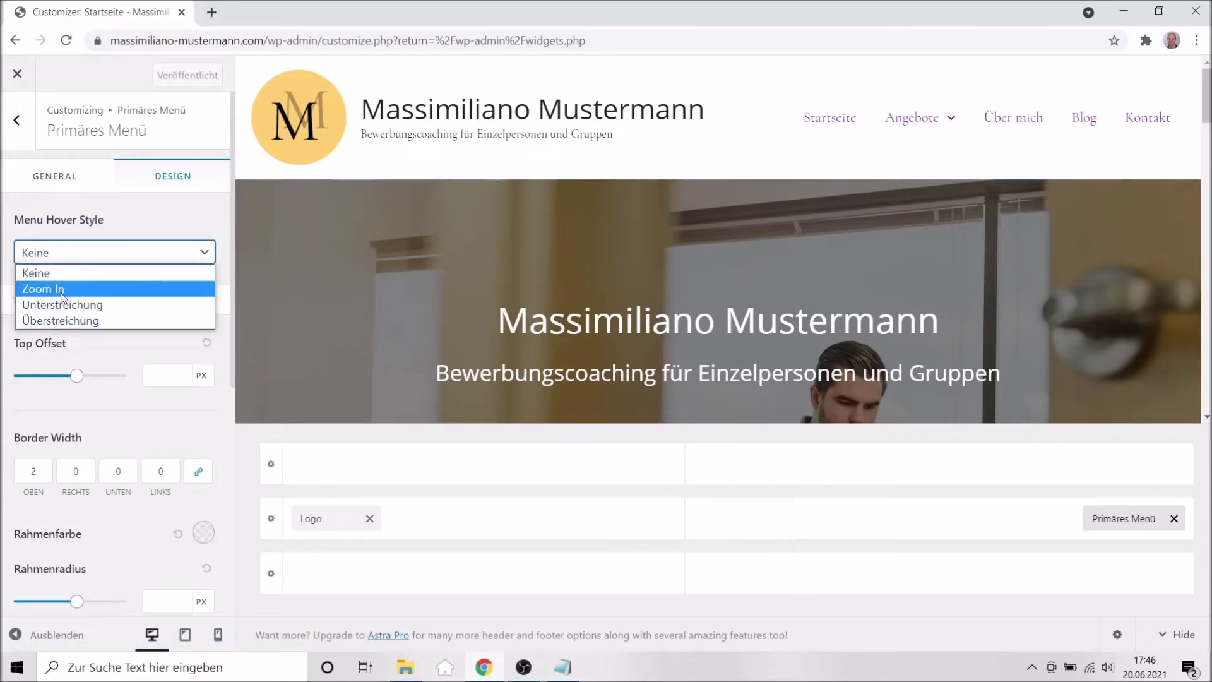
click(41, 306)
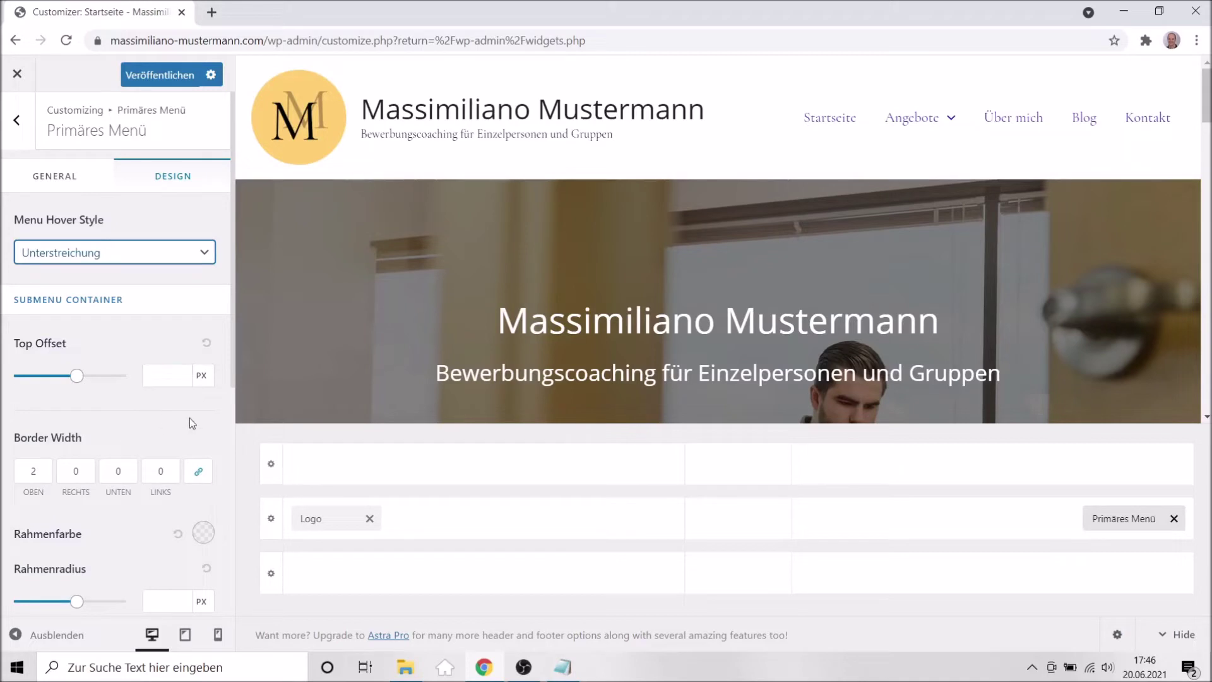
scroll(189, 418, down, 1)
scroll(166, 455, up, 1)
click(157, 74)
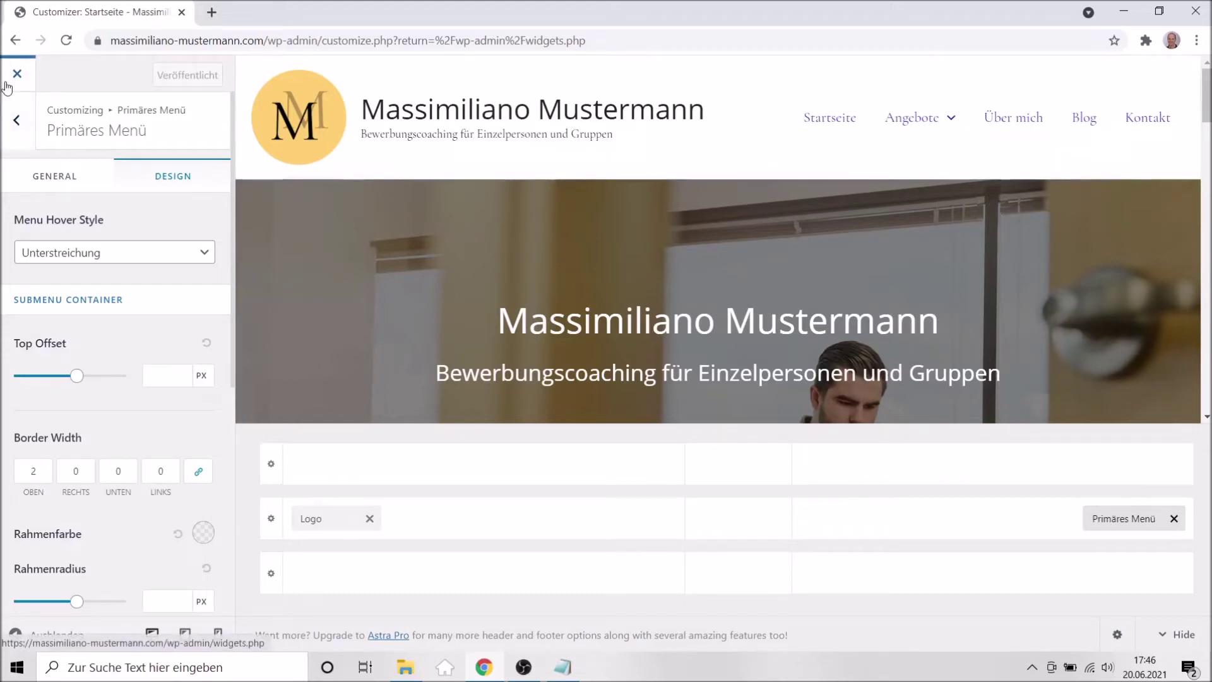
Close the Customizer and go to the WordPress admin Dashboard.
click(15, 75)
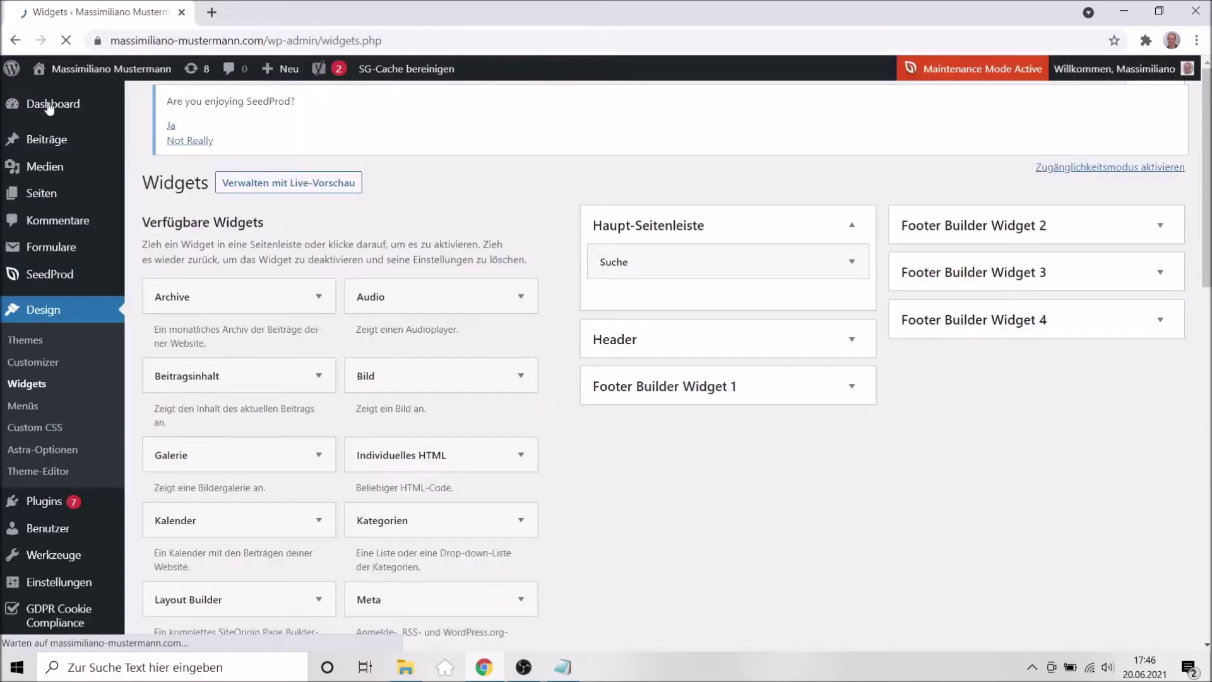
click(43, 105)
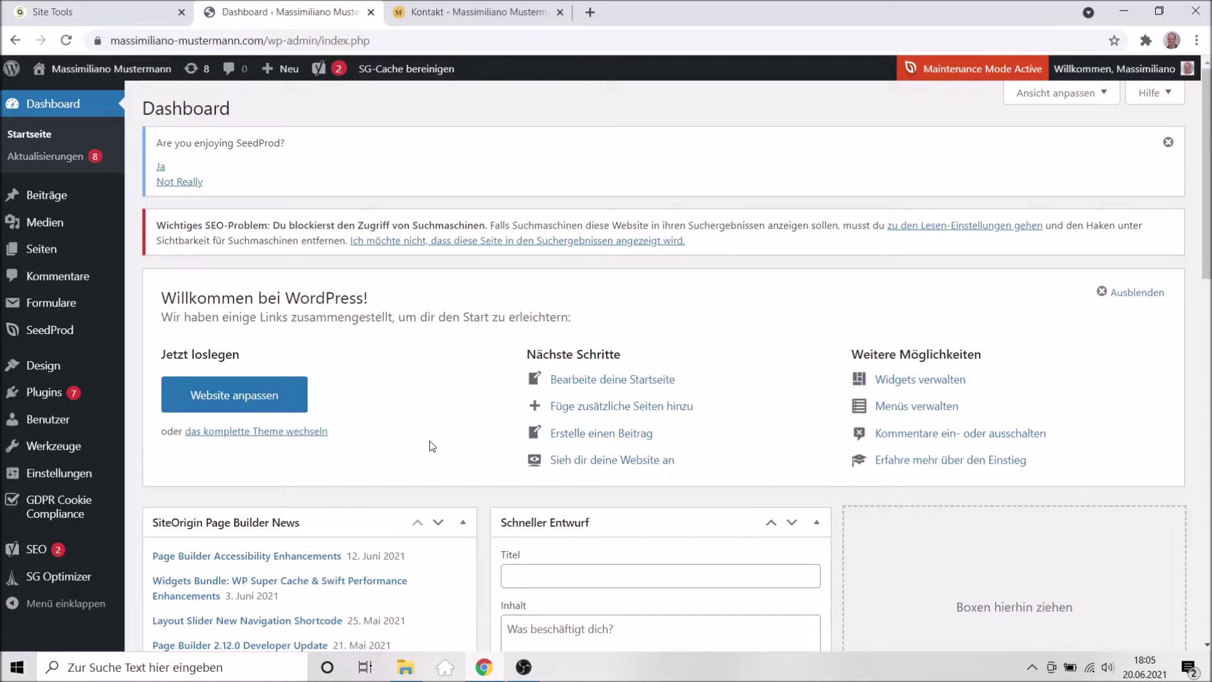
Check the contact e-mail address on the live Kontakt page, then switch to Site Tools.
click(450, 12)
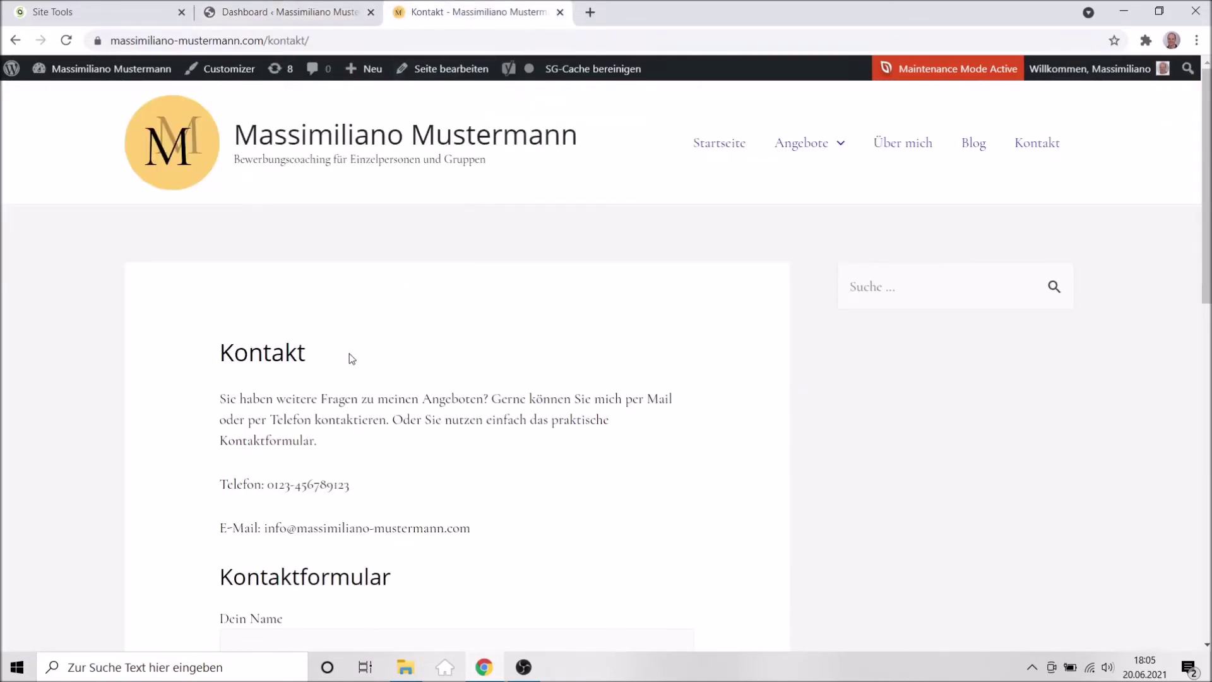
scroll(360, 362, down, 1)
scroll(361, 362, down, 2)
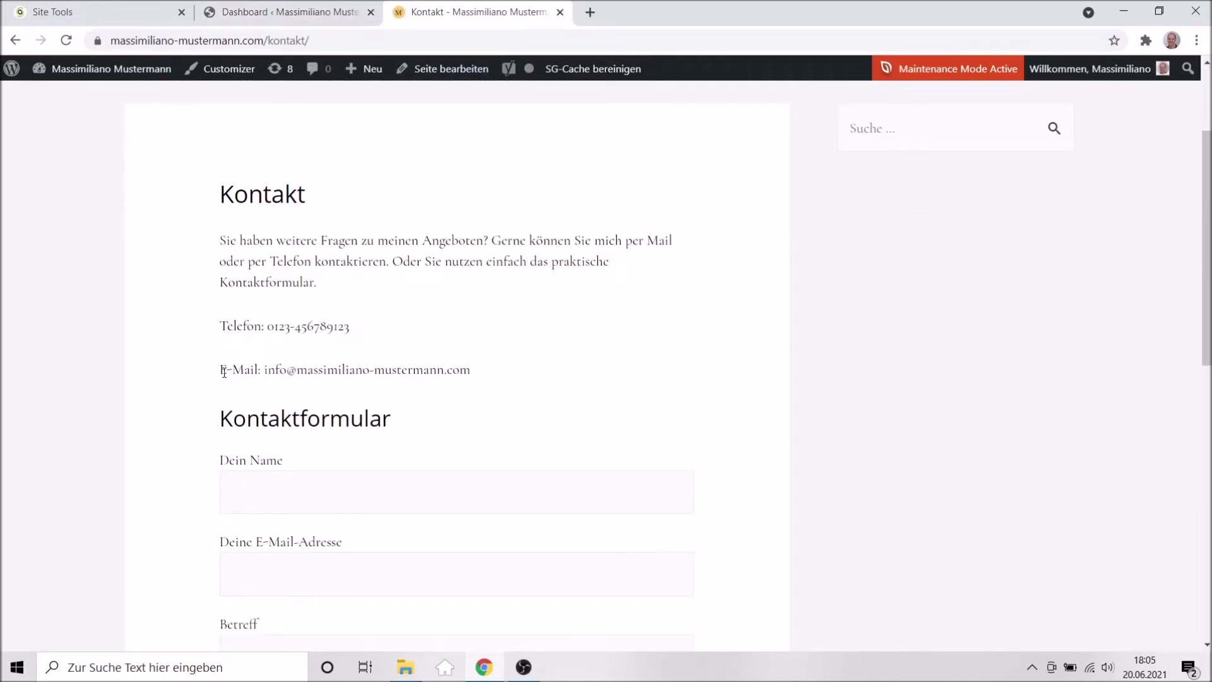
drag(264, 373, 483, 376)
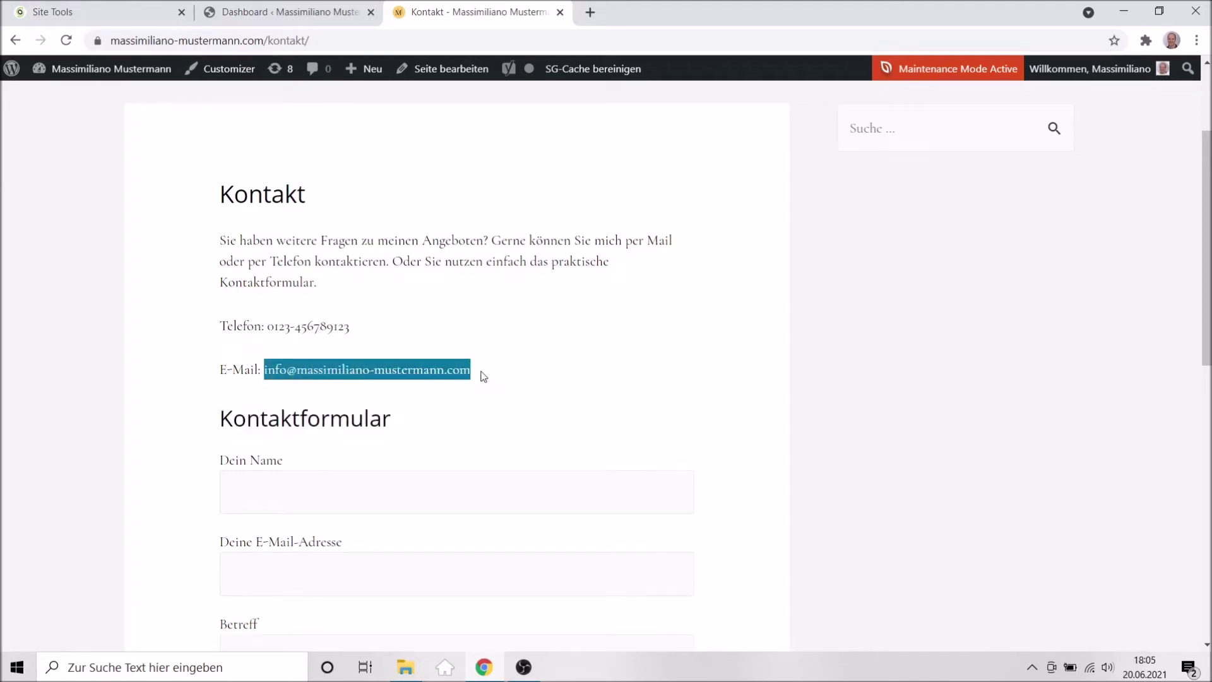
click(535, 344)
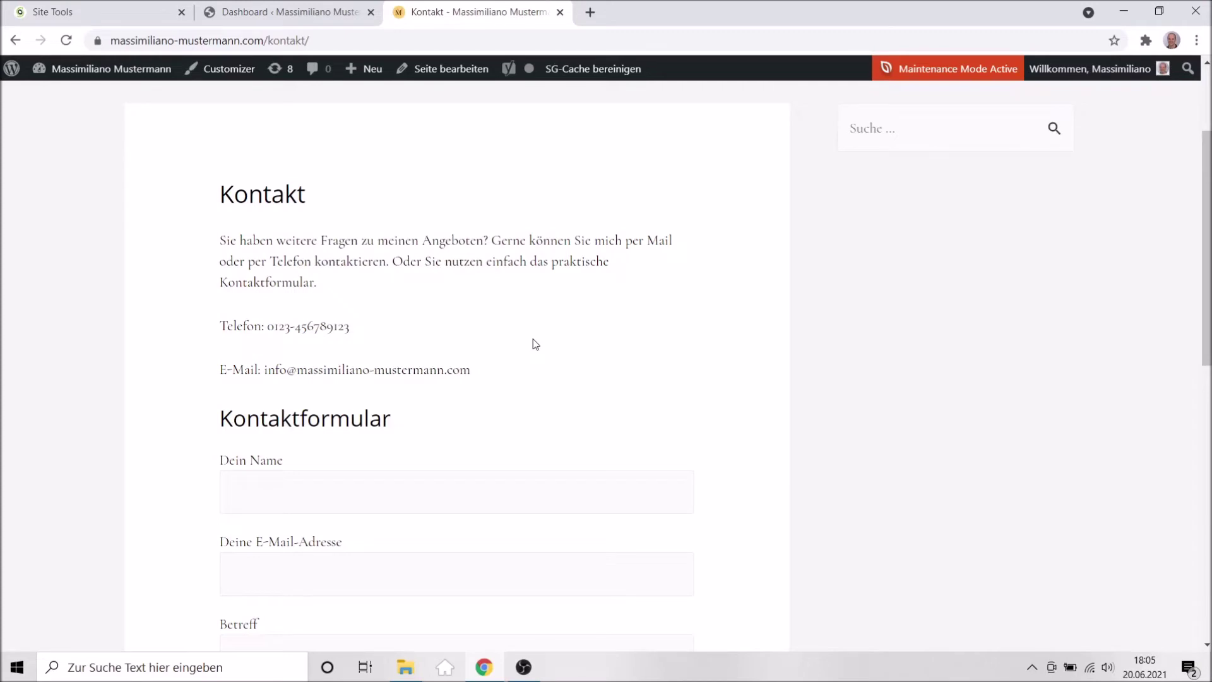
click(80, 13)
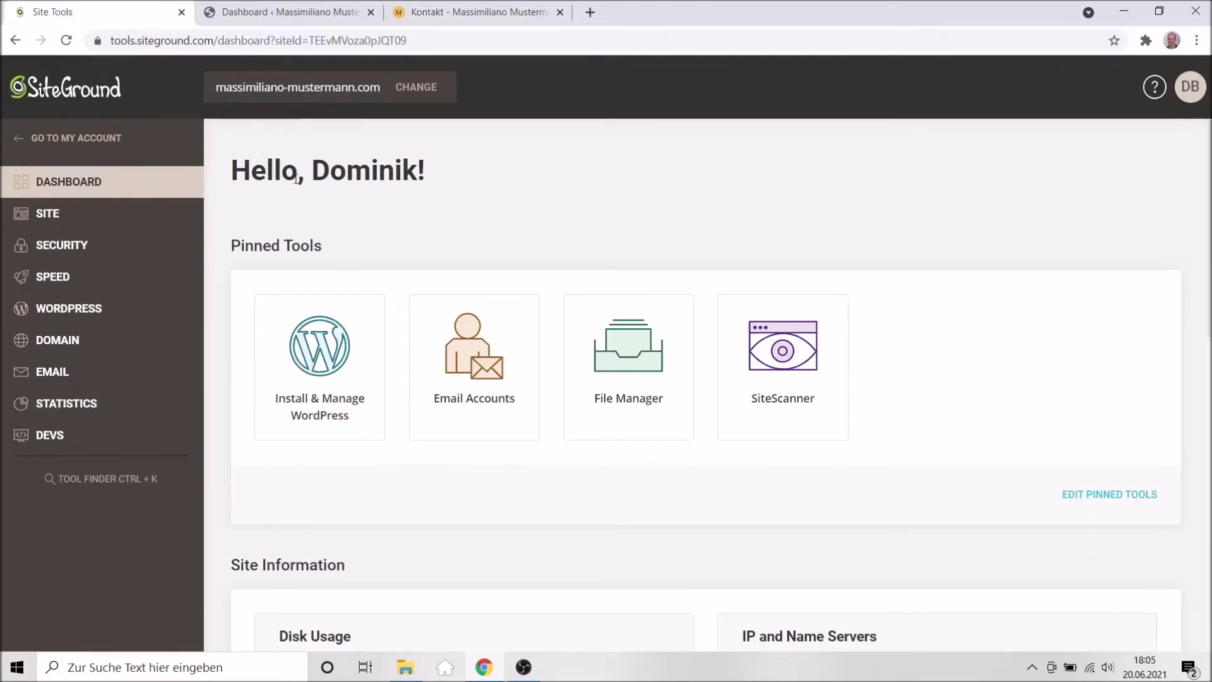
Go to Email > Accounts and scroll to the Create New Email Account form.
click(52, 377)
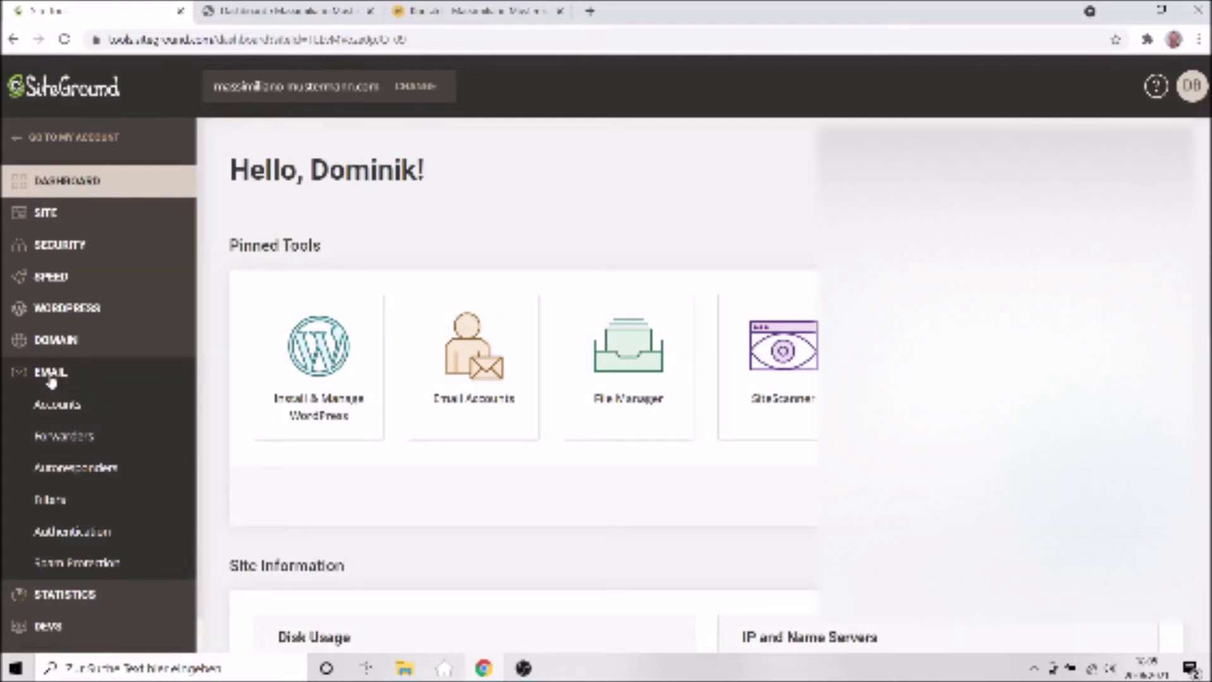
click(57, 403)
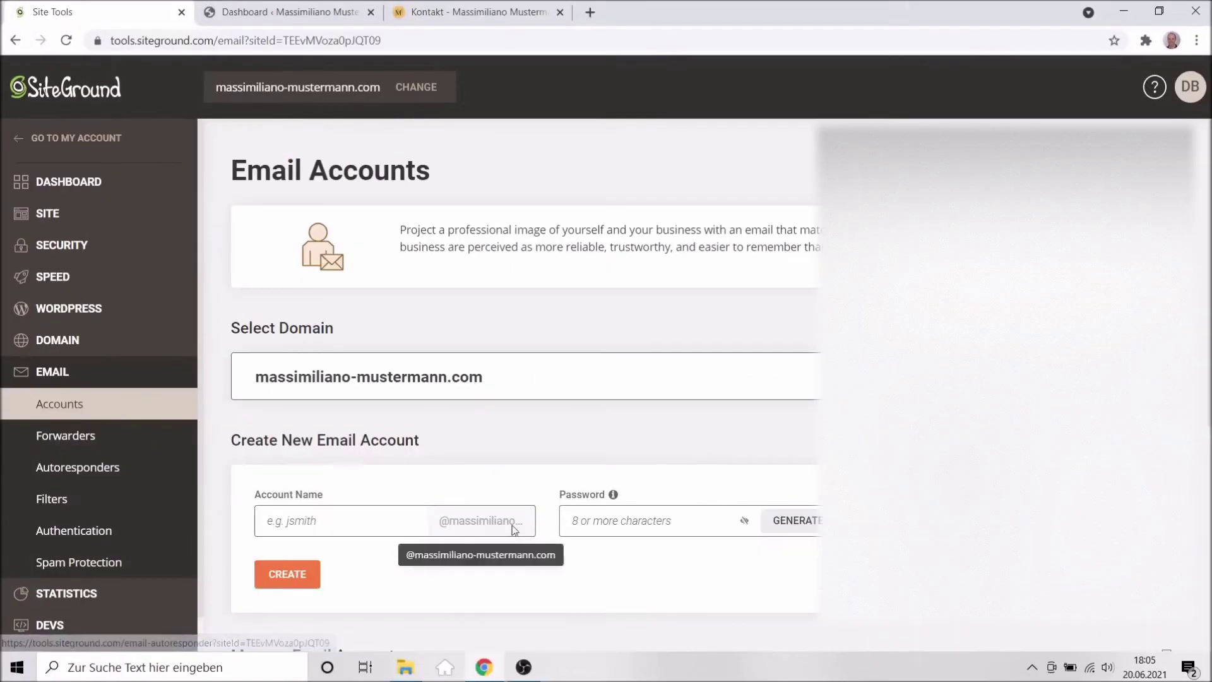
scroll(582, 591, down, 2)
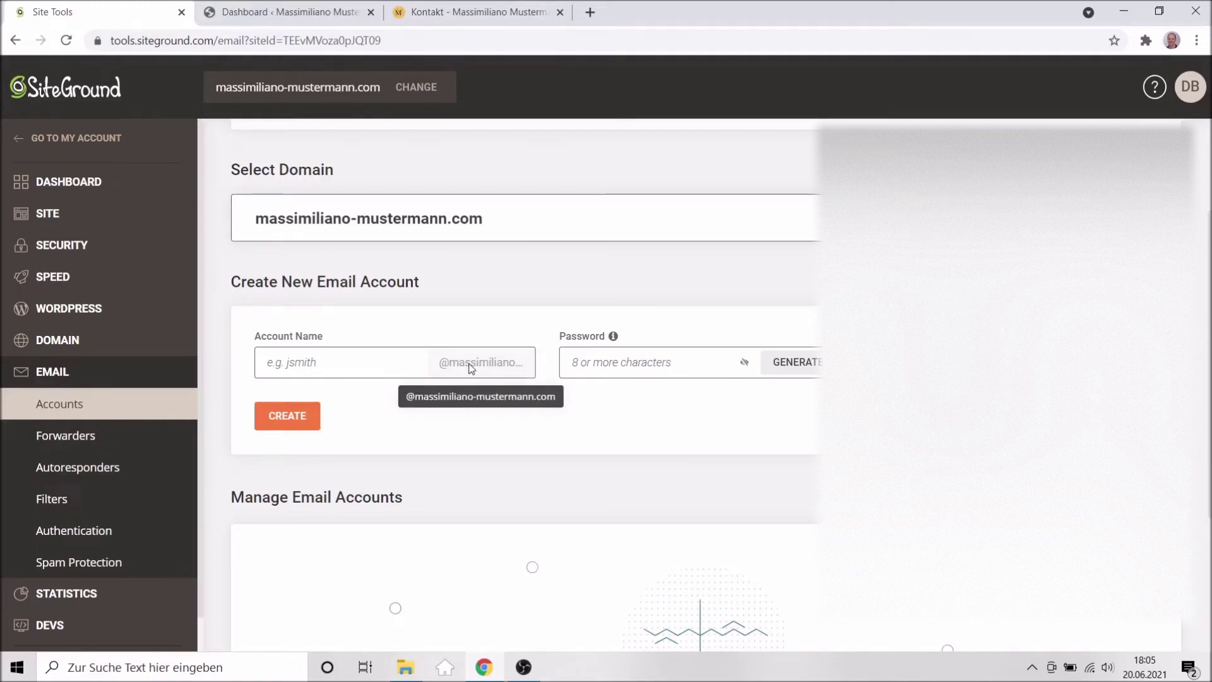
Create the email account 'info' with a password and check it in the accounts list.
click(330, 363)
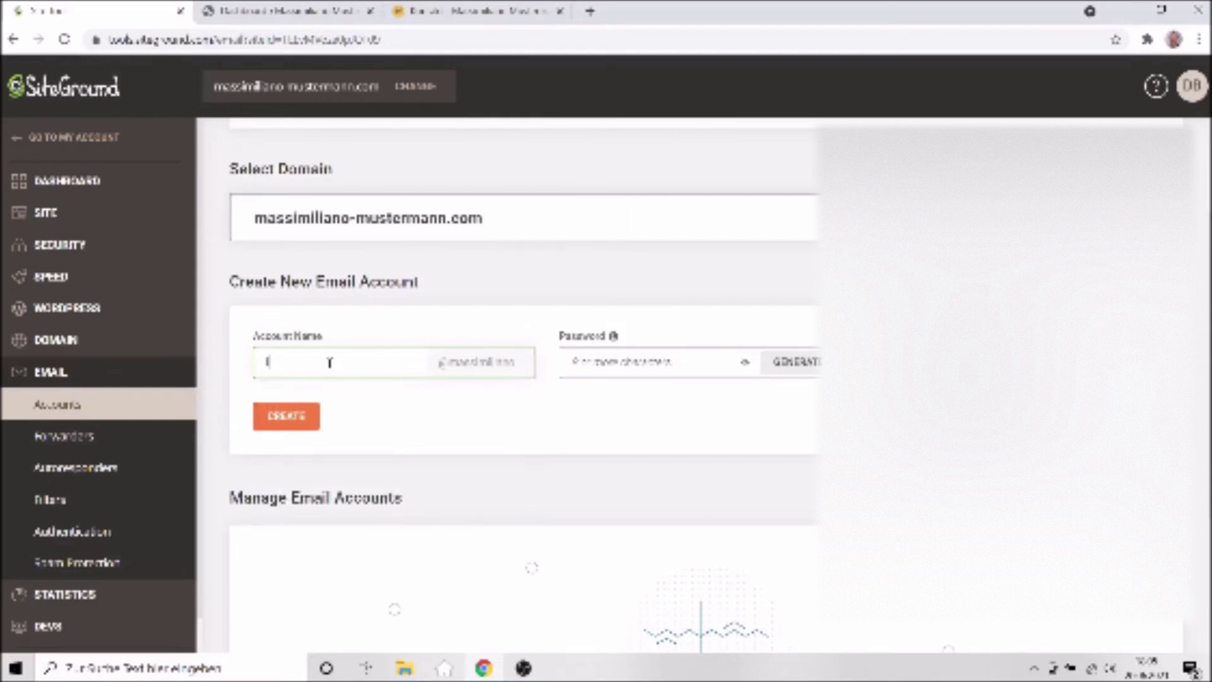
text(in)
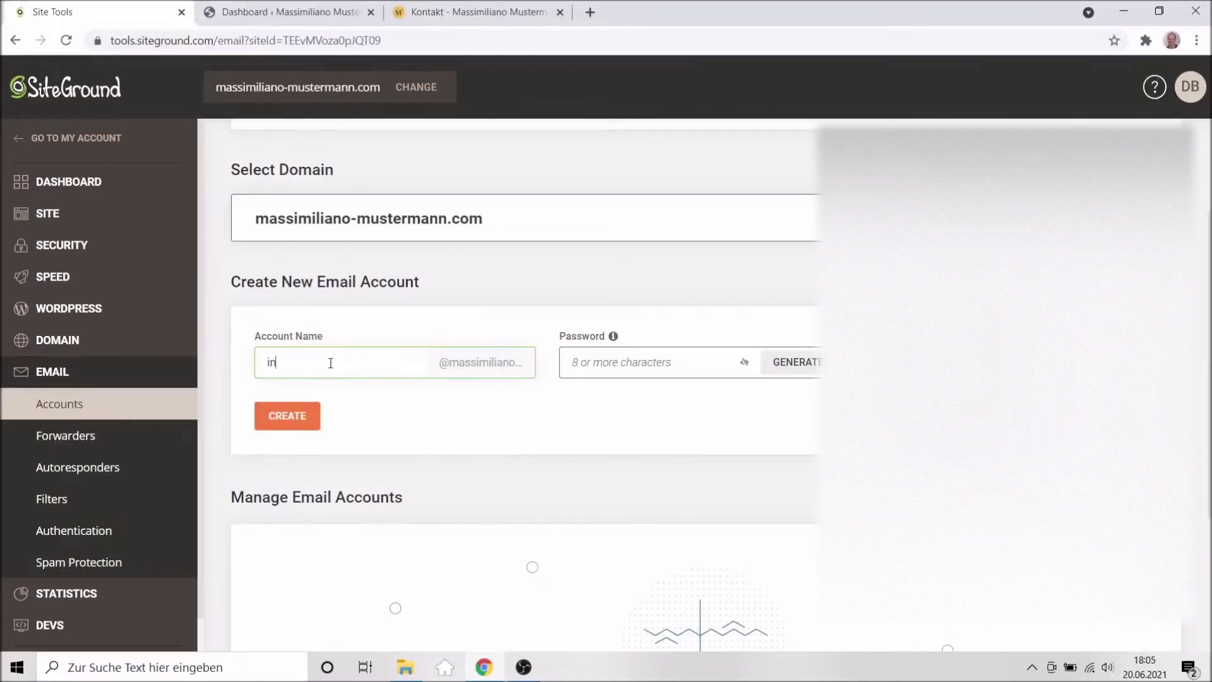
text(fo)
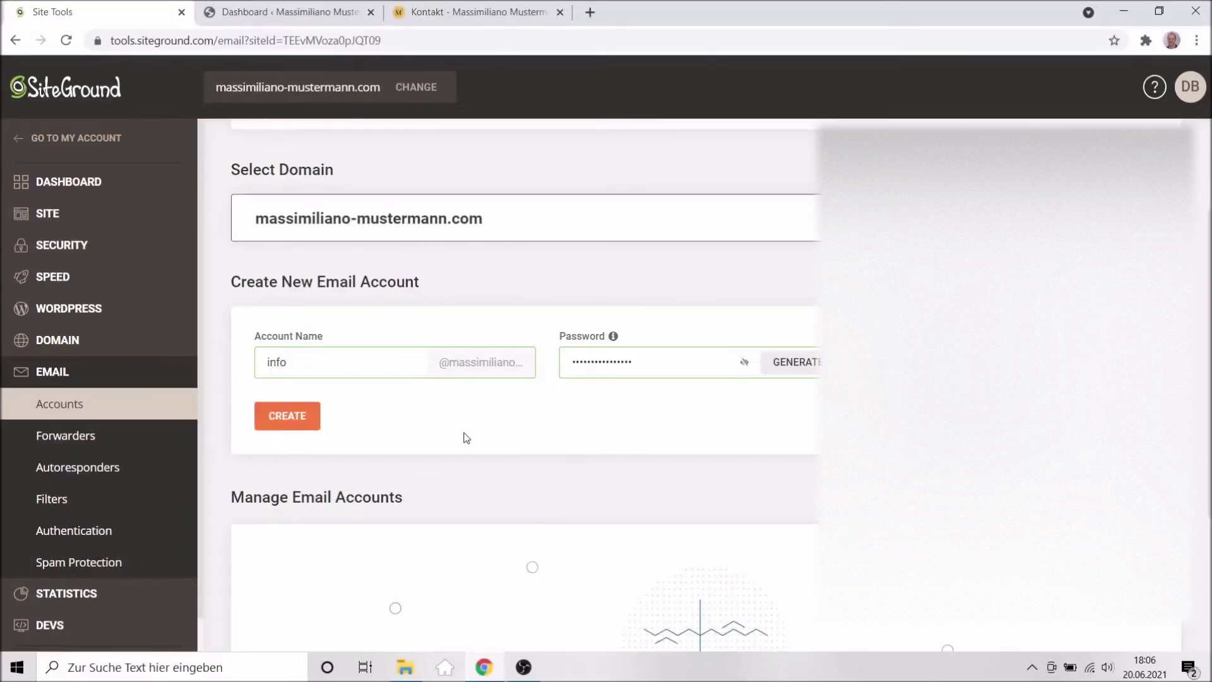
click(262, 416)
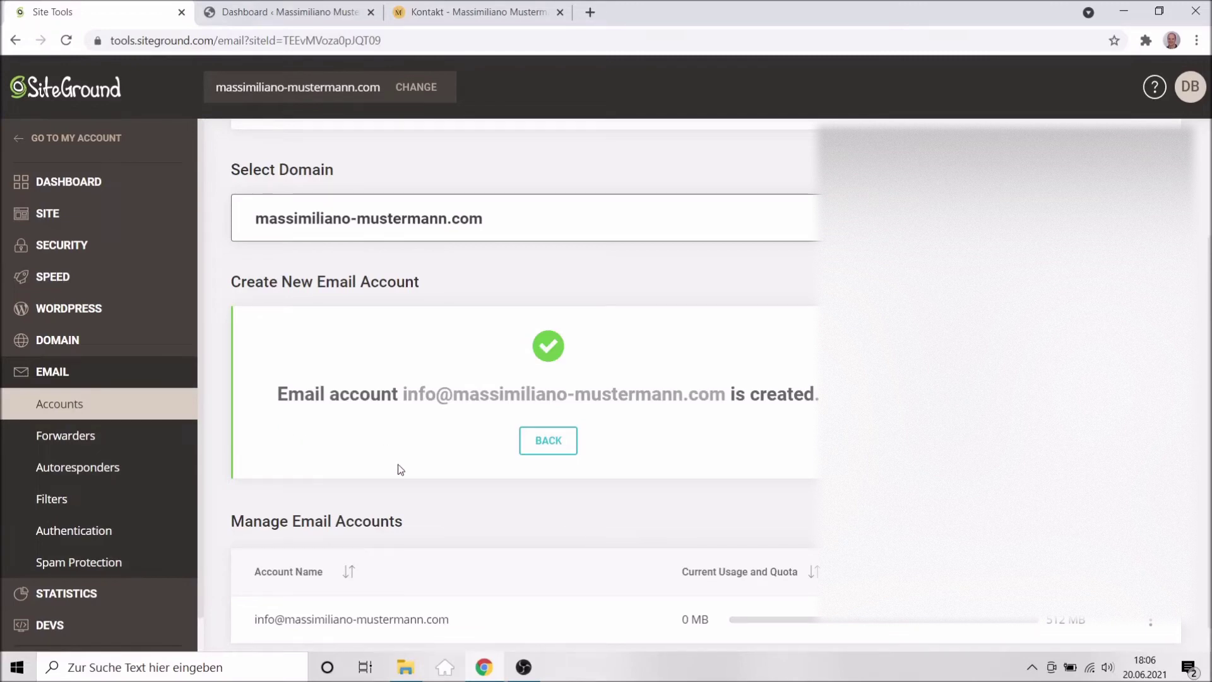
scroll(399, 468, down, 1)
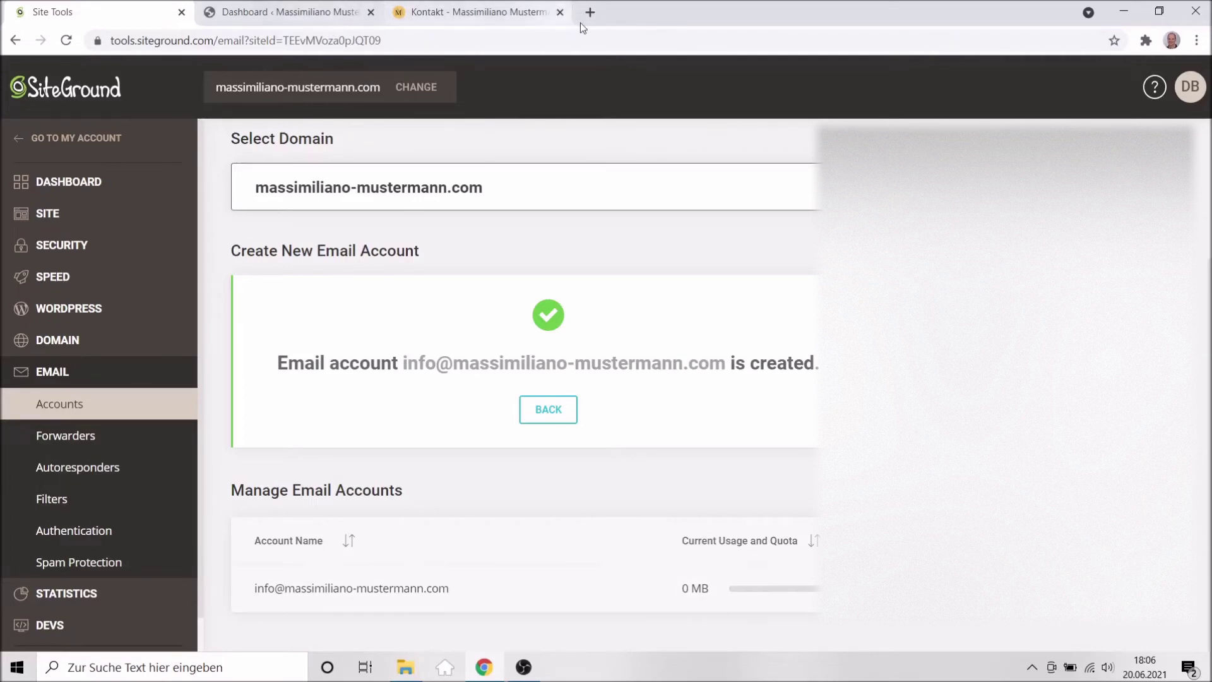
In a new tab, load the site's domain with /webmail appended.
click(596, 14)
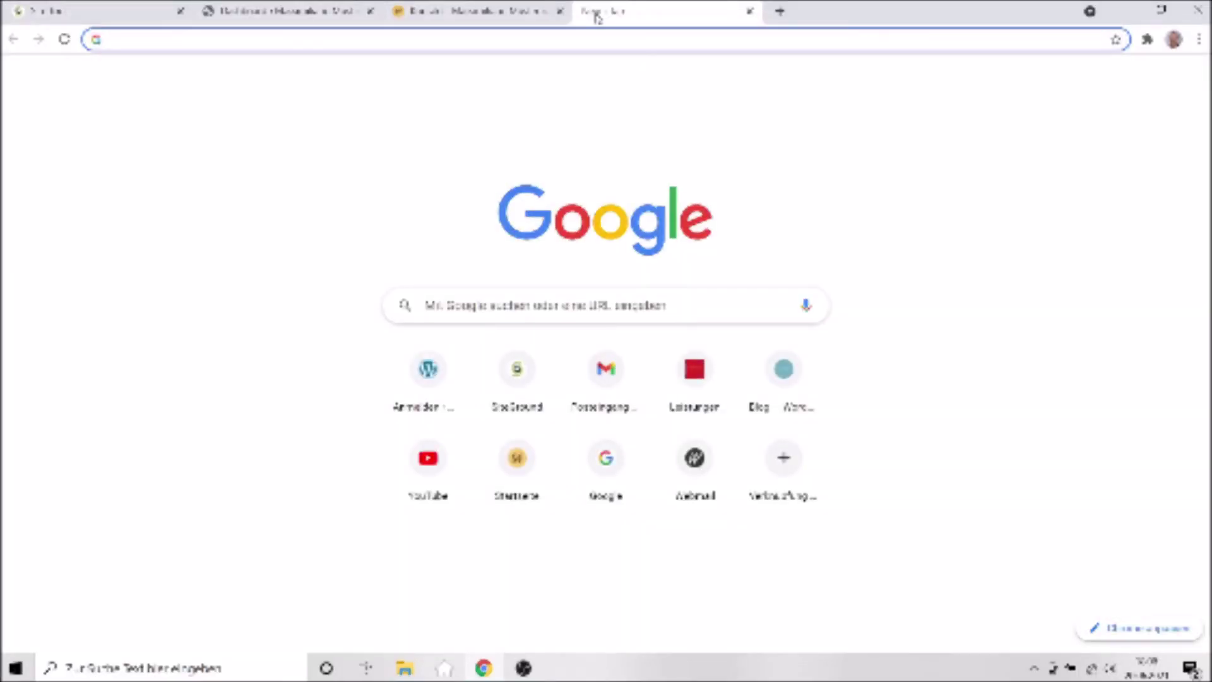
text(massimiliano-mustermann.com/)
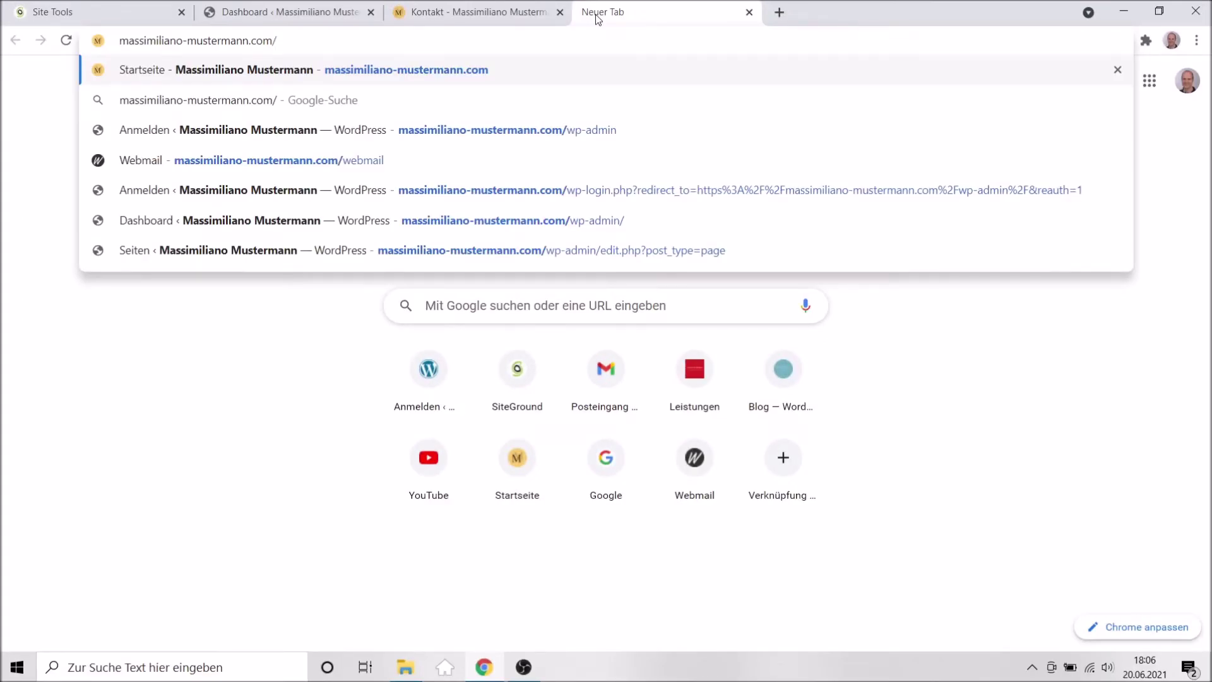
text(webmail)
key(Return)
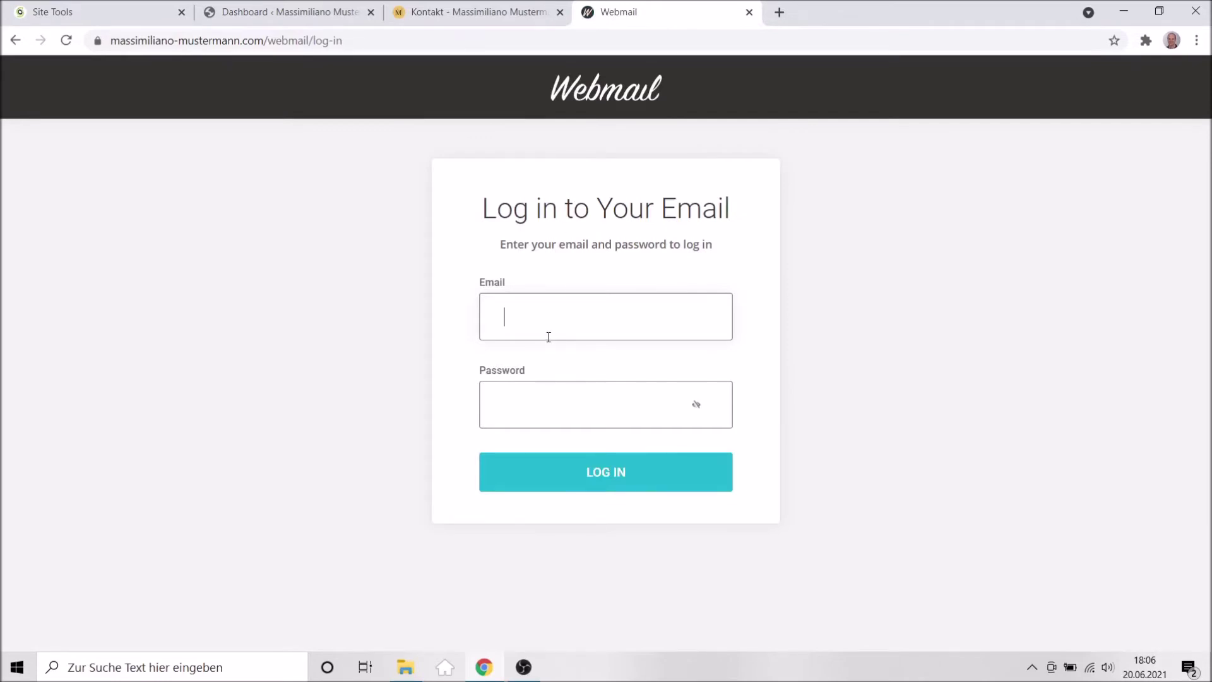
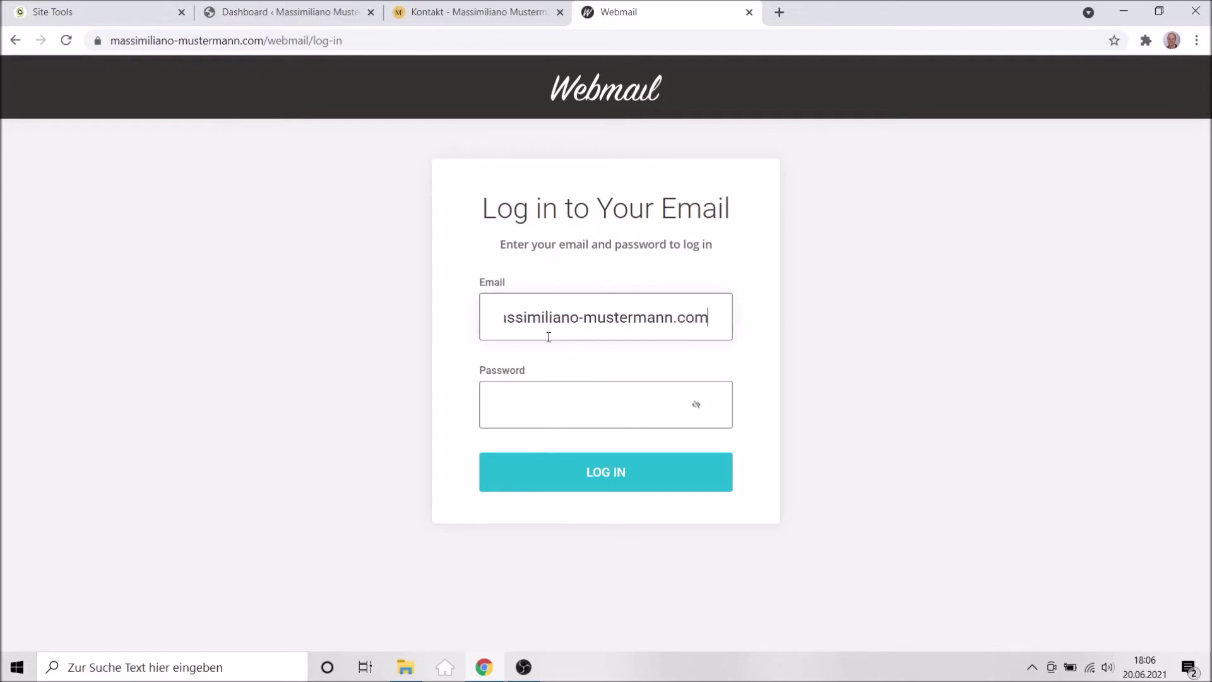
Log in to Webmail with the info mailbox address and its pasted password.
click(540, 402)
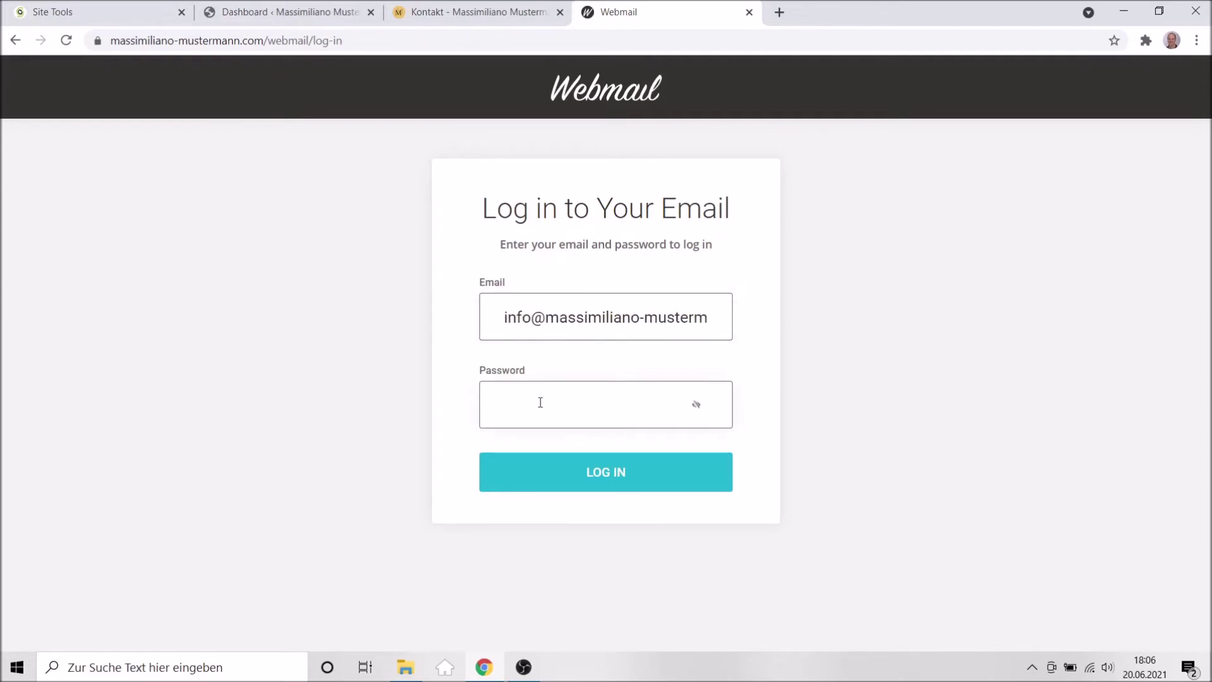
key(ctrl+v)
click(581, 480)
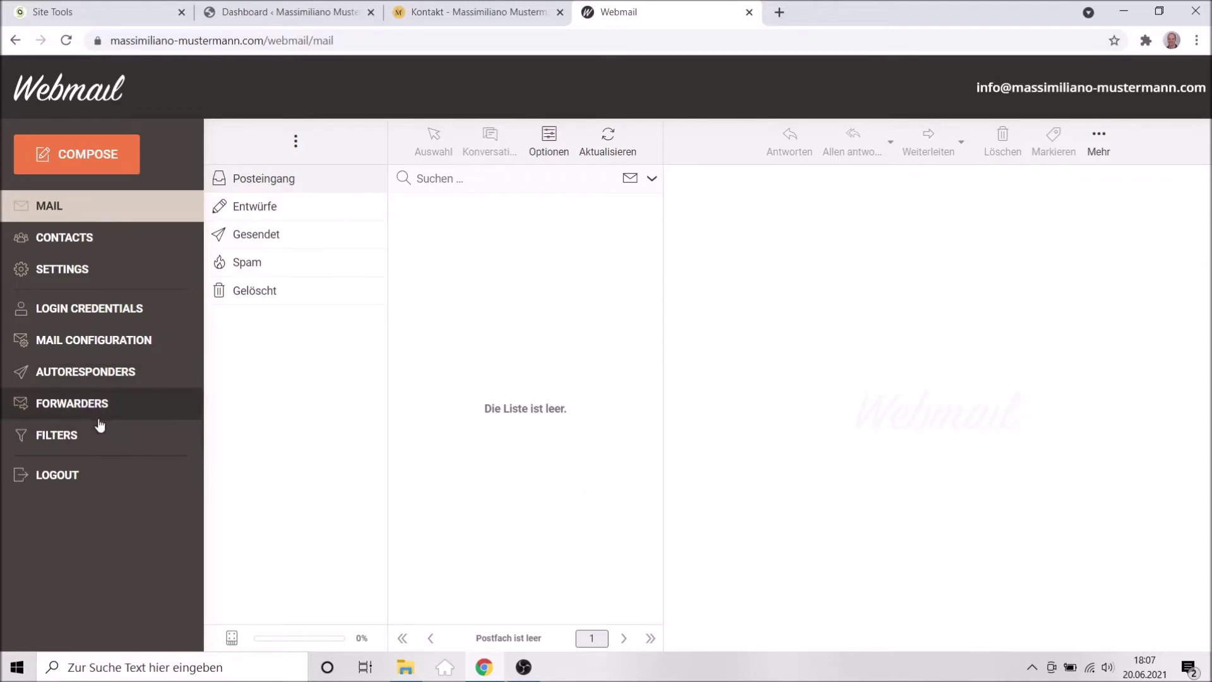
Start a new Forward rule under Forwarders, ready for the destination address.
click(61, 409)
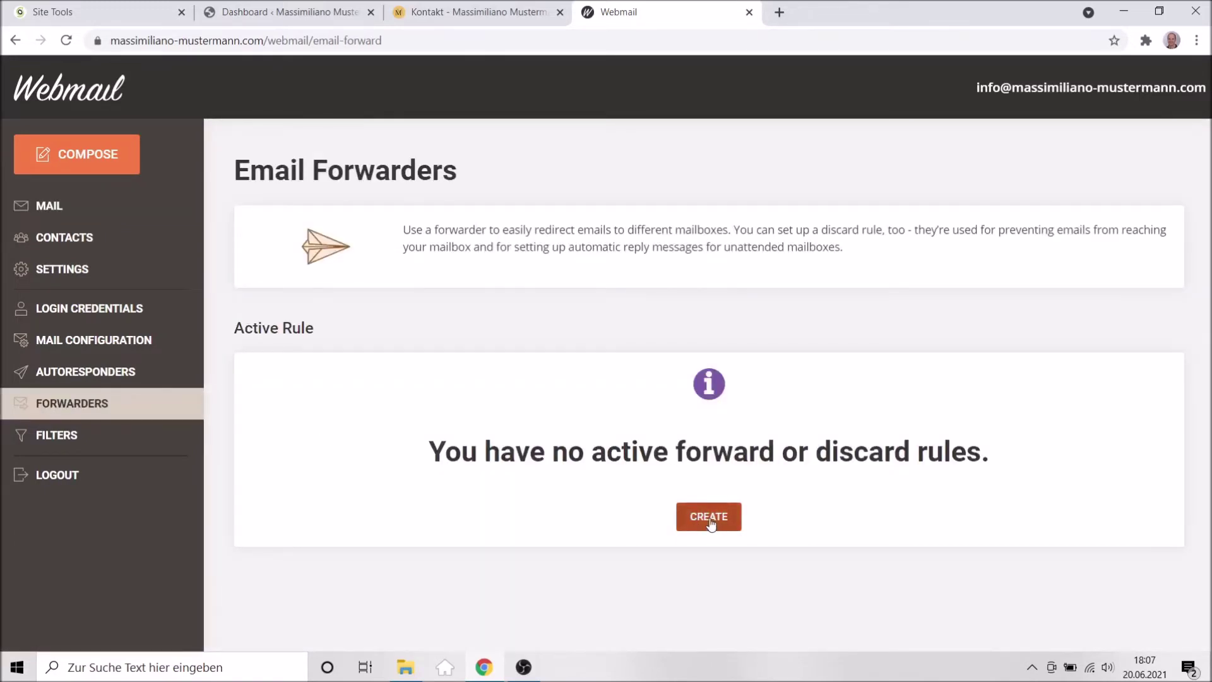
click(709, 523)
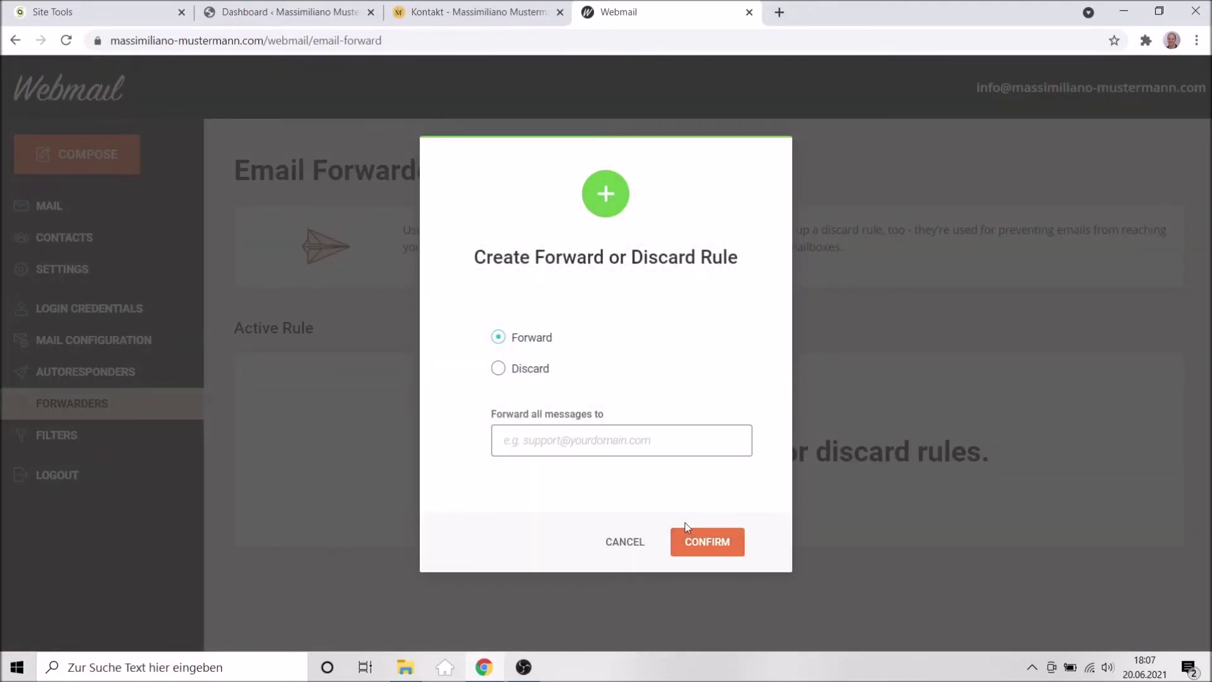
click(558, 447)
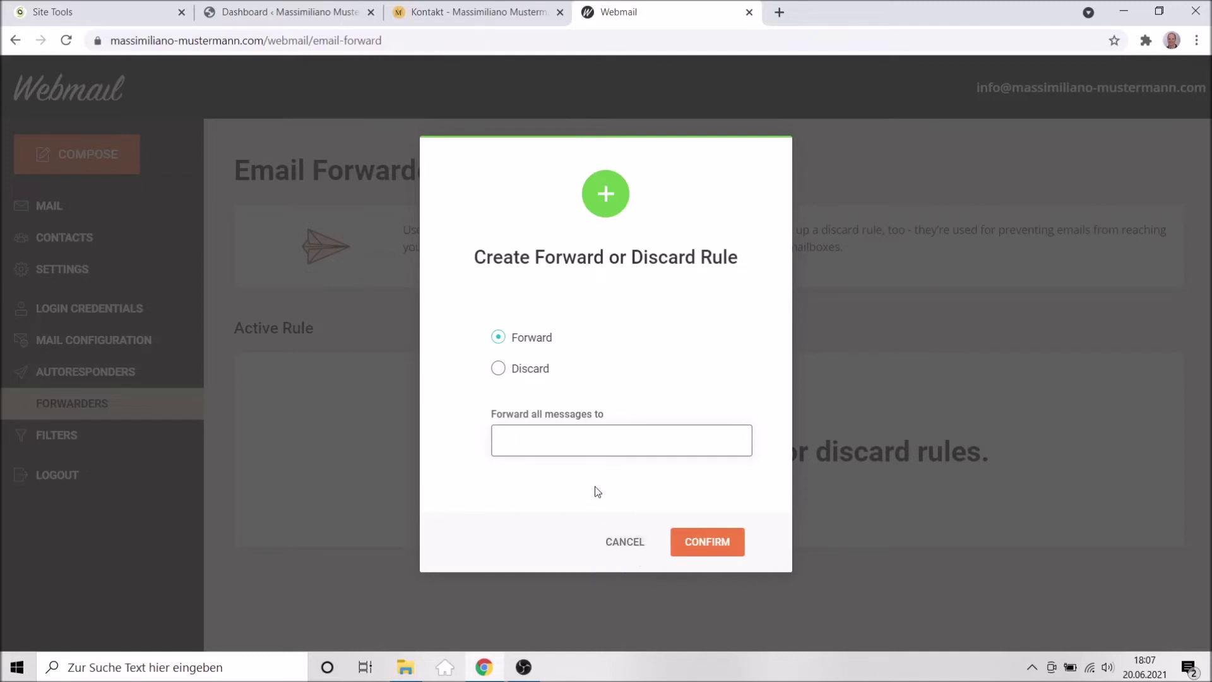
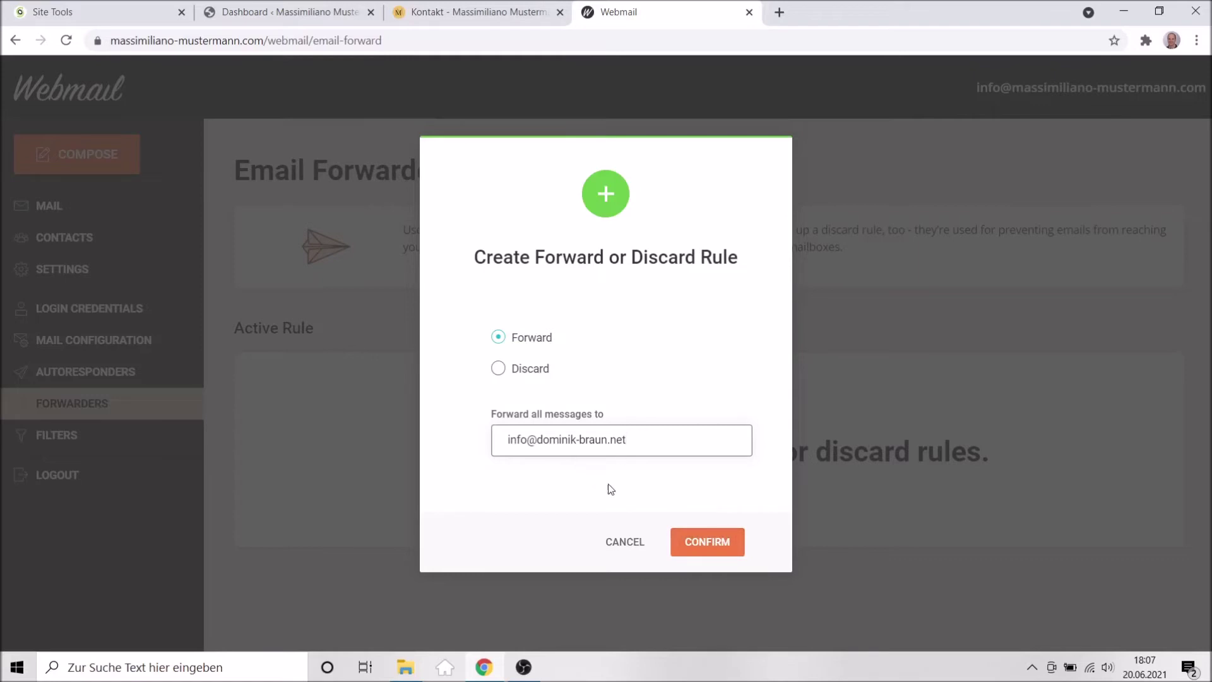
Add a rule forwarding all mail to an external address, then delete that rule again.
click(701, 548)
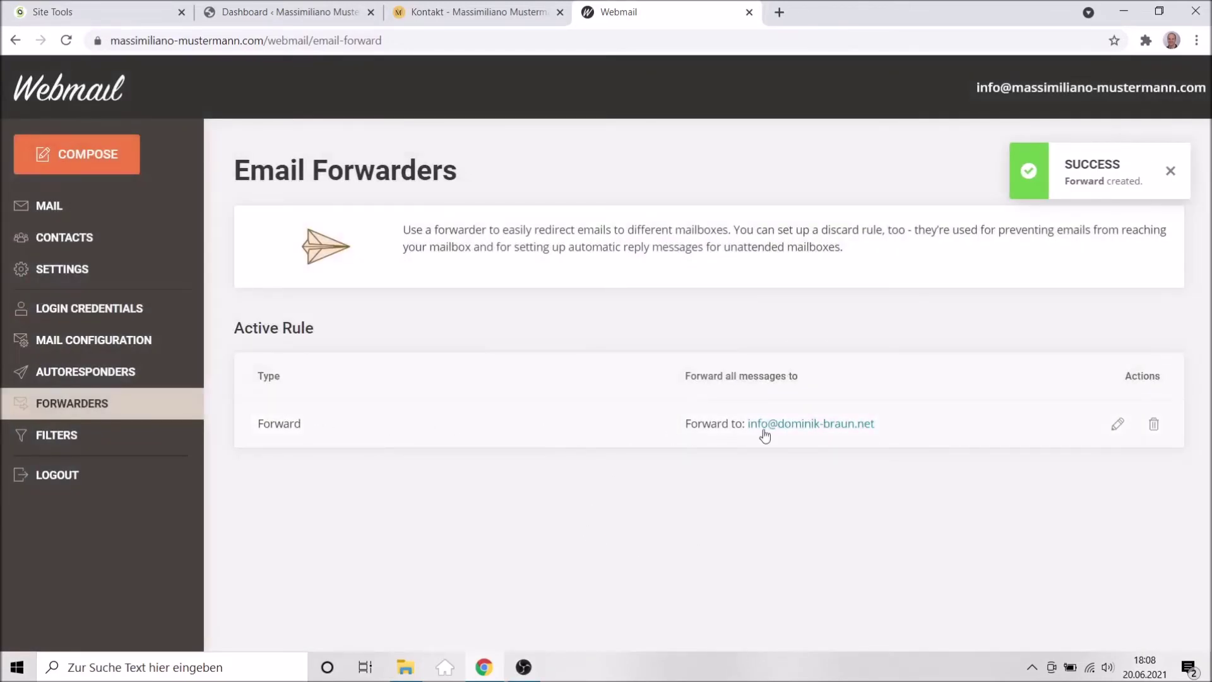
click(1156, 429)
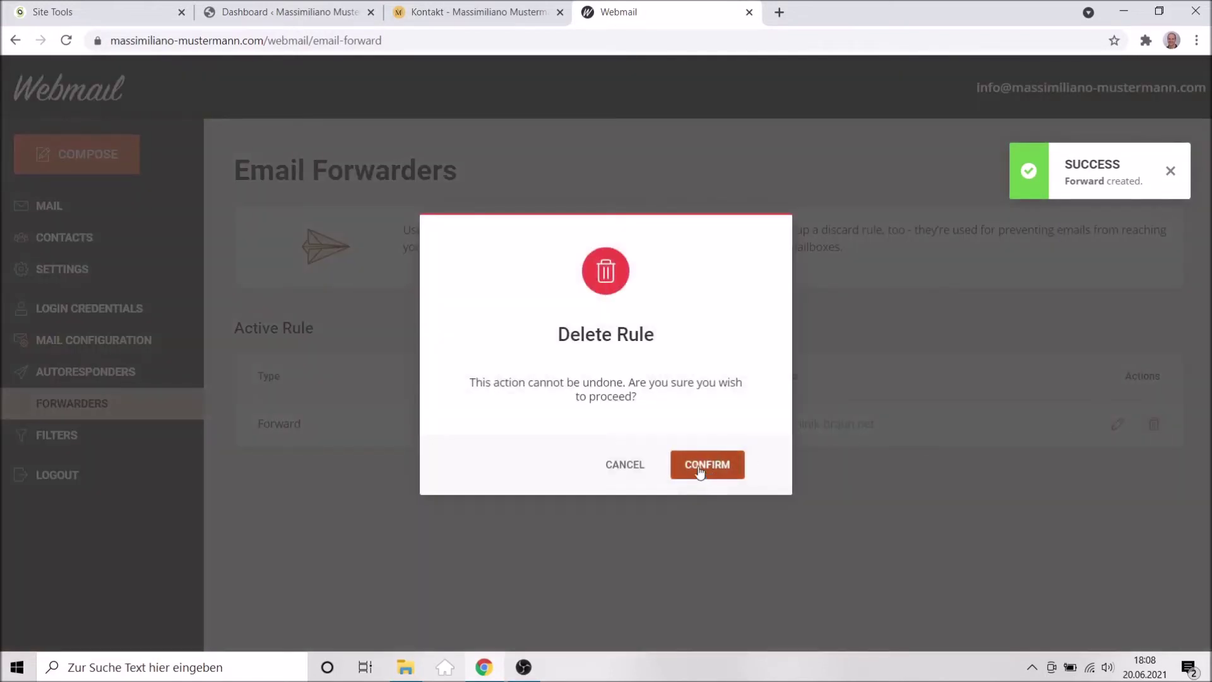
click(702, 471)
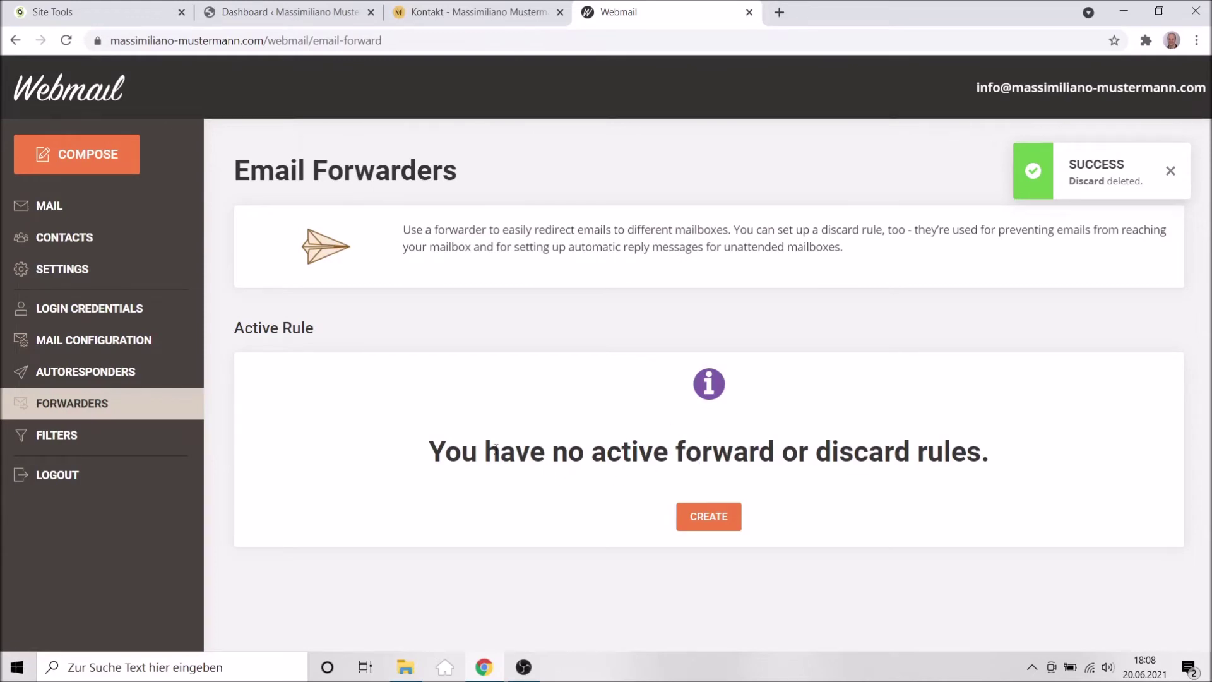
Open the mail settings and show the Identitäten list of sender identities.
click(49, 209)
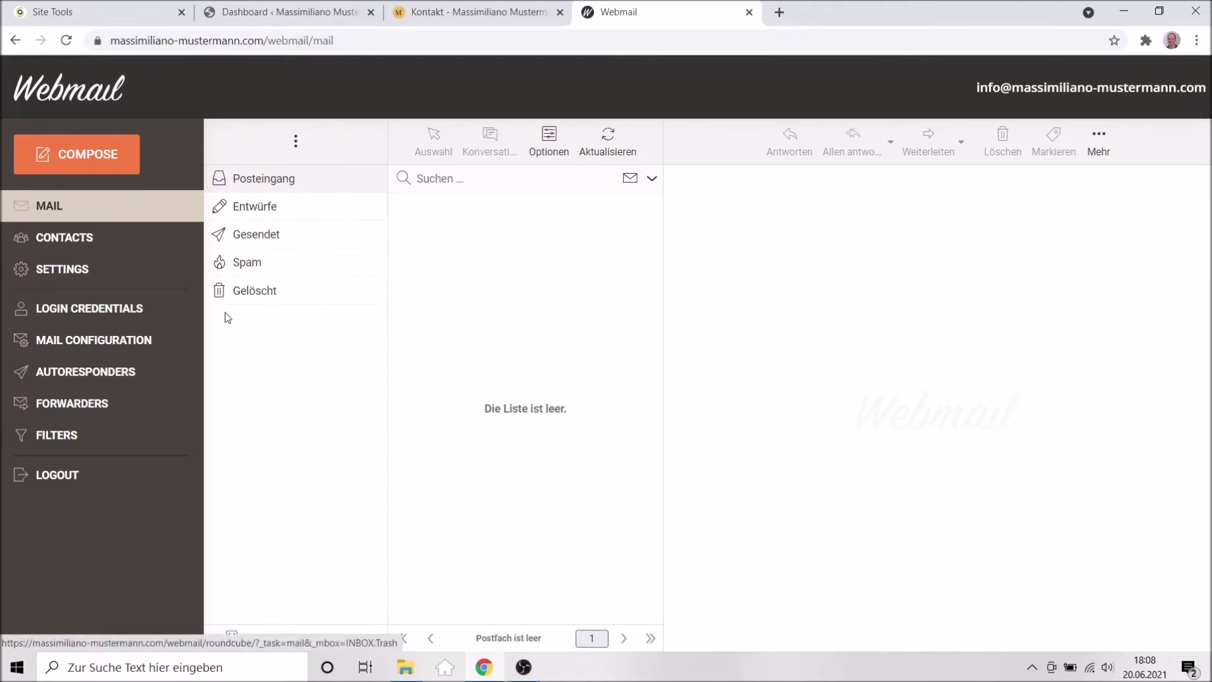
click(75, 272)
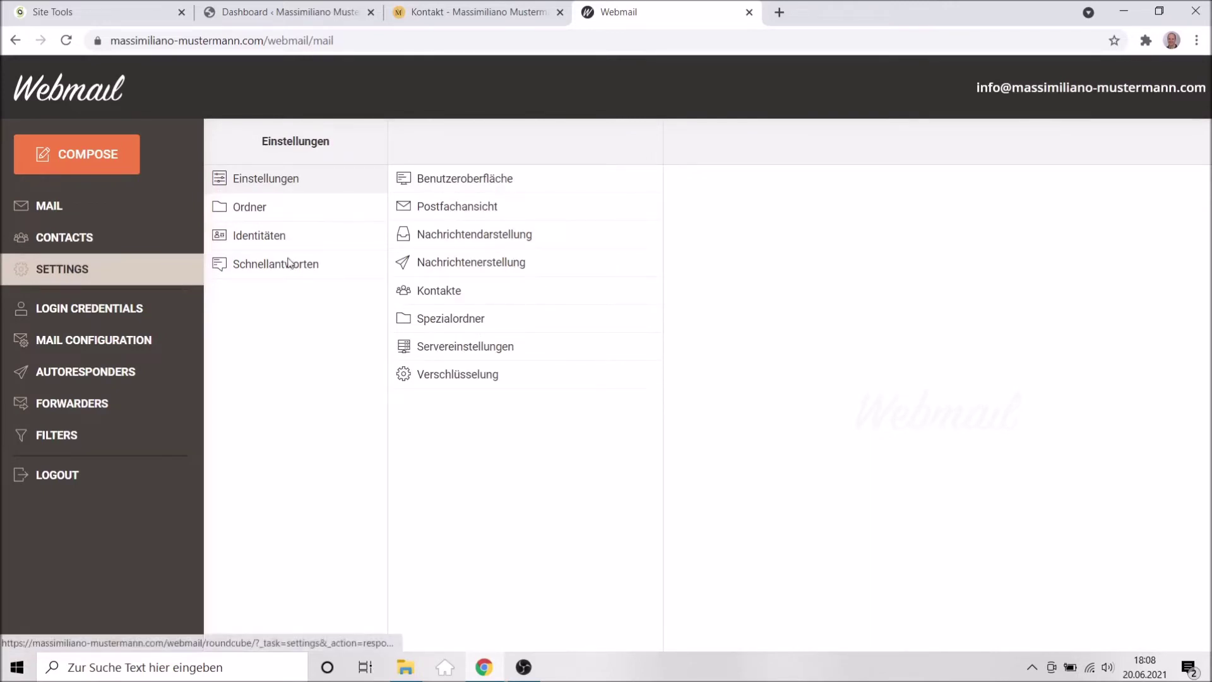
click(276, 237)
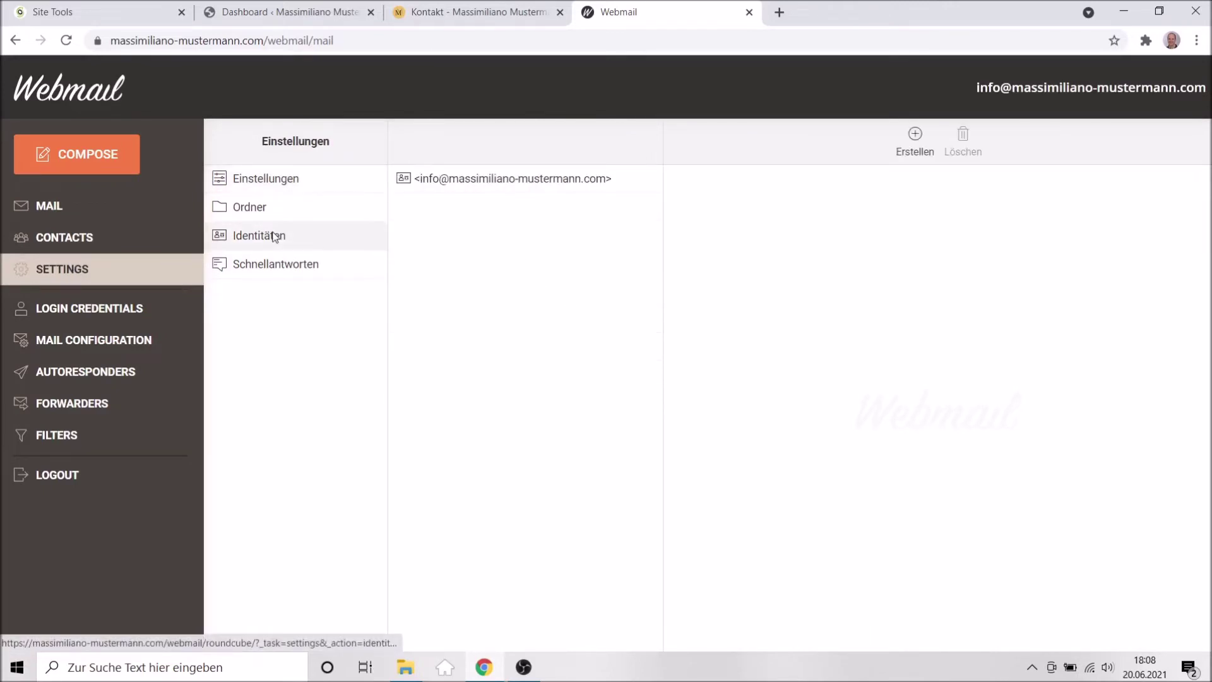
Create a new identity with the owner's full name as display name and the site's info e-mail address.
click(913, 153)
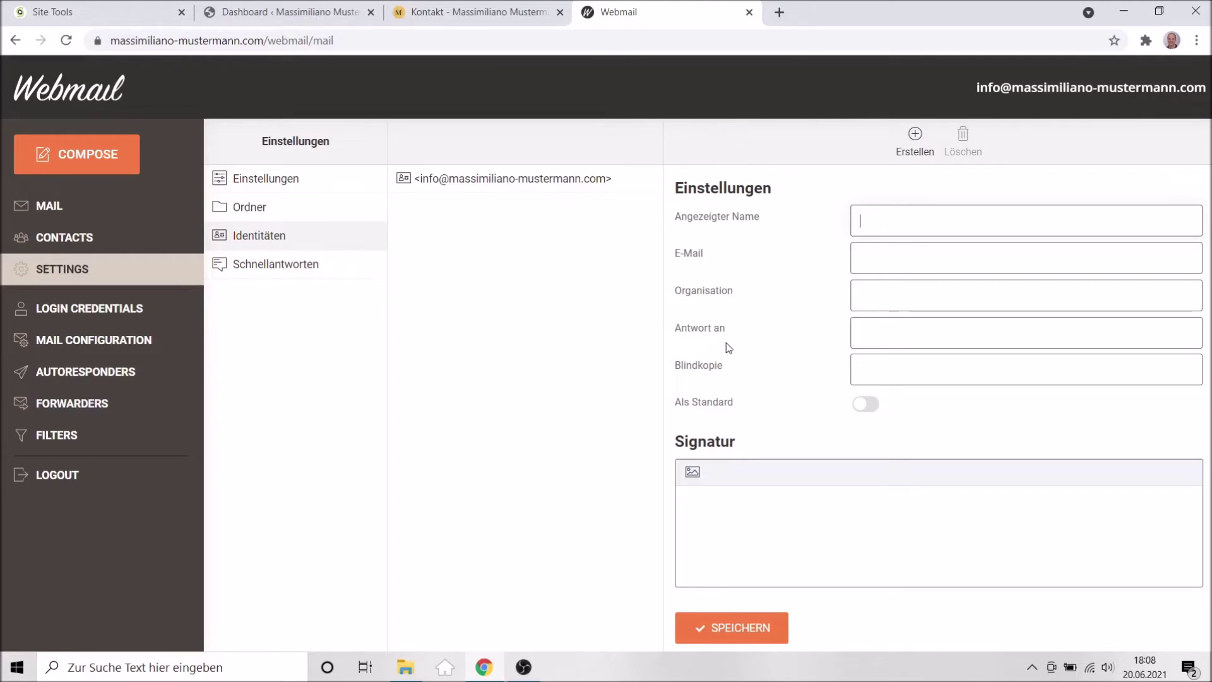
text(Massimiliano Mustermann)
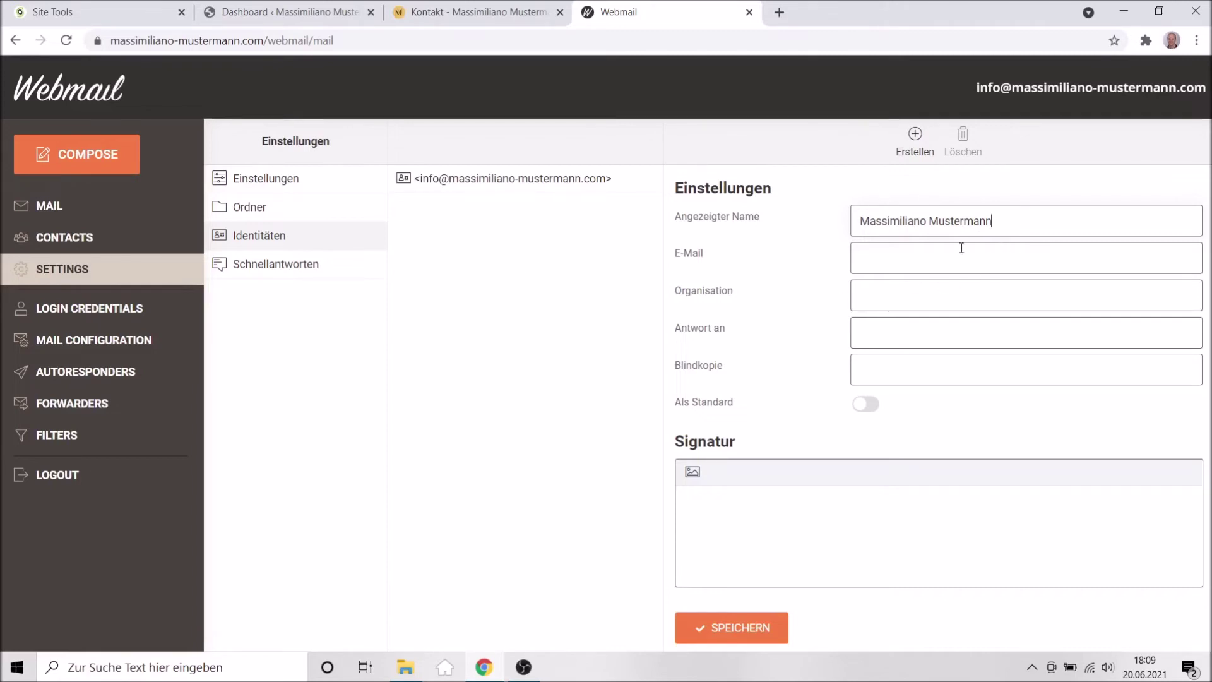
click(897, 262)
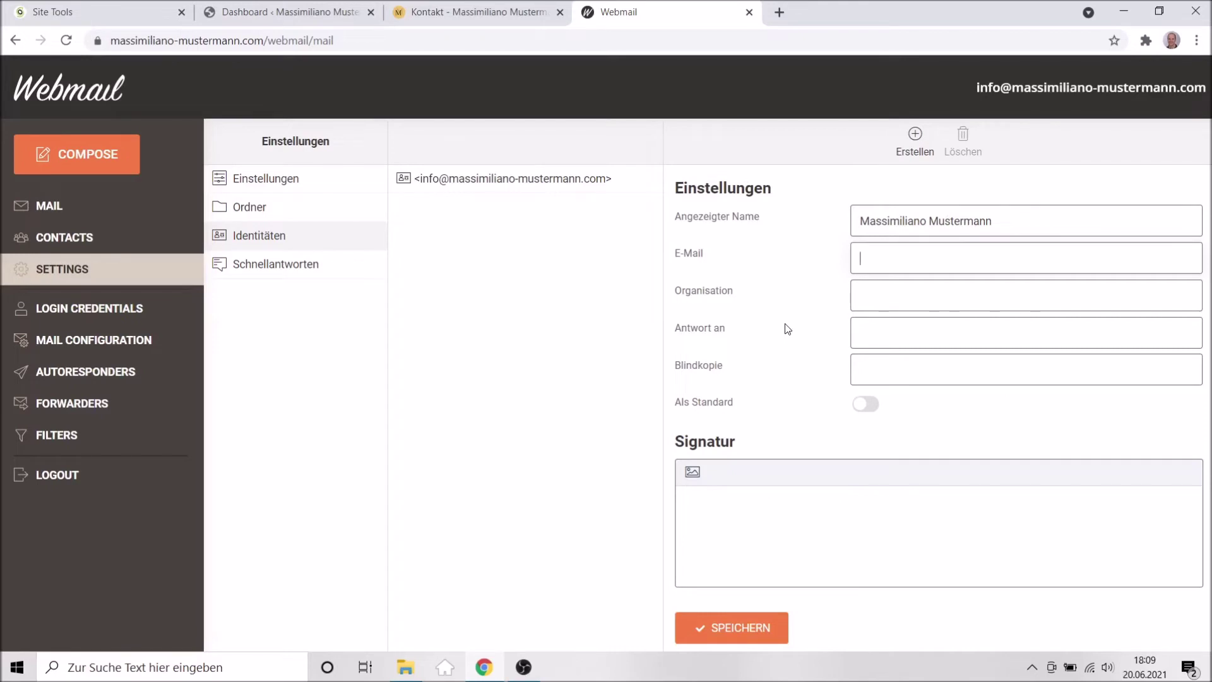
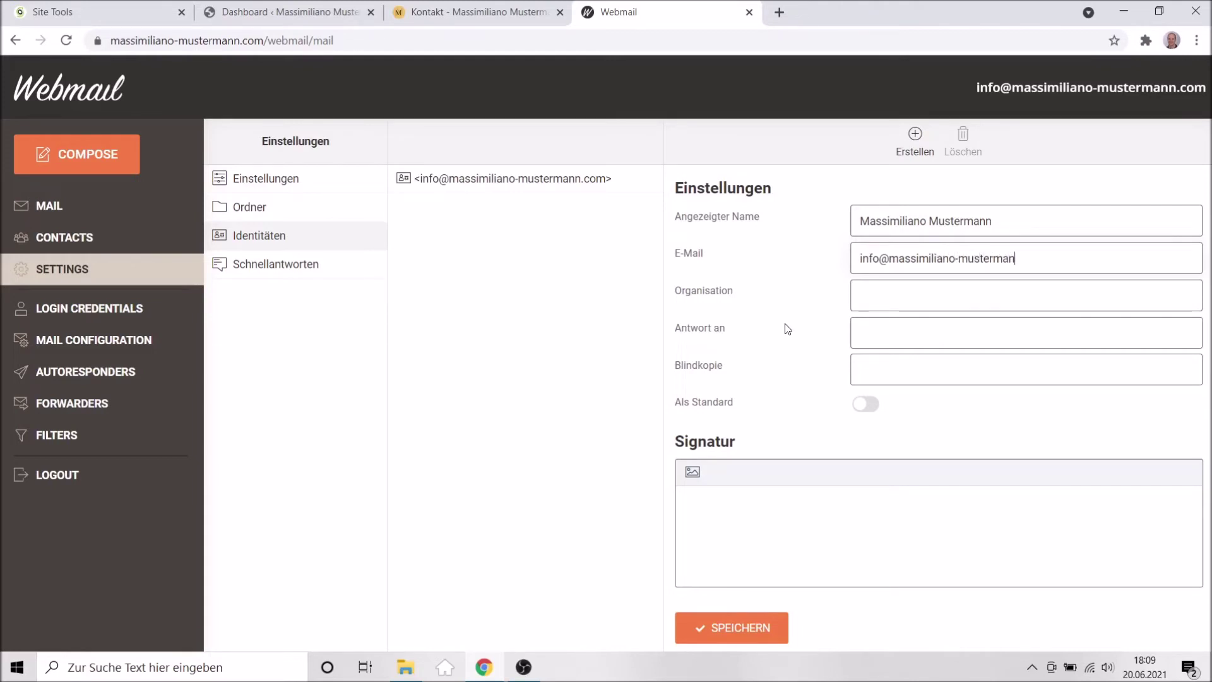
click(888, 297)
click(871, 342)
click(731, 503)
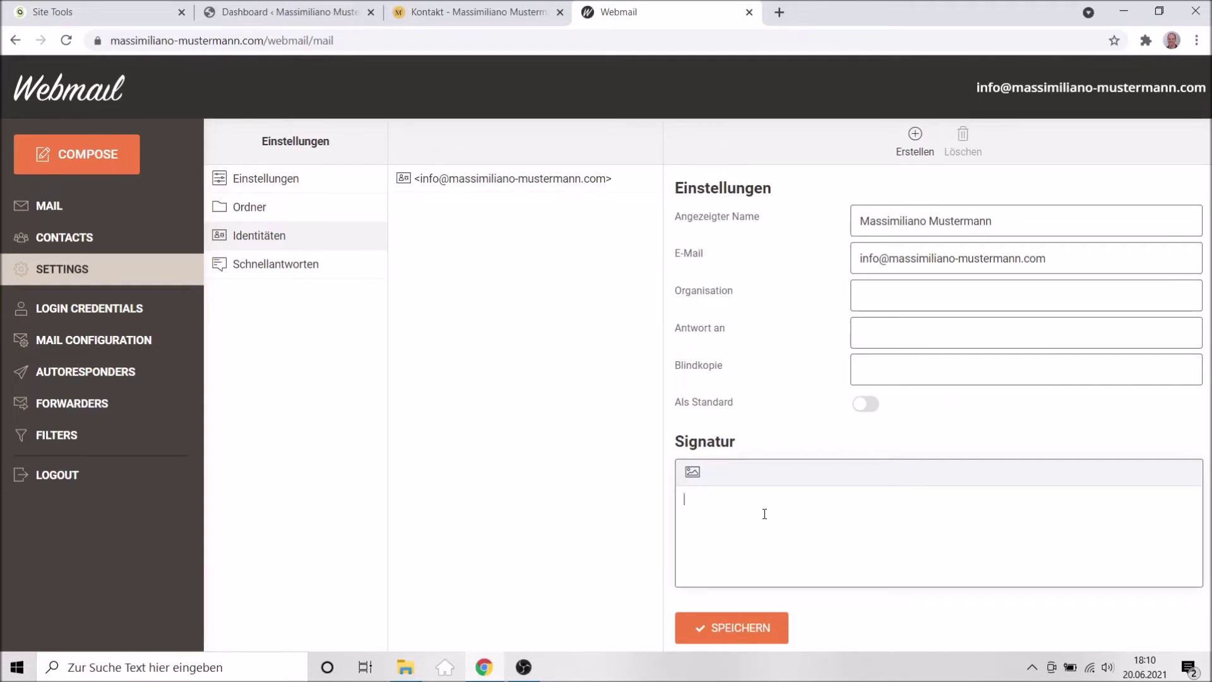
Write a signature with an underscore separator, the owner's name and 'Bewerbungscoaching für Einzelteilnehmer und Gruppen', and save.
text(Massimi)
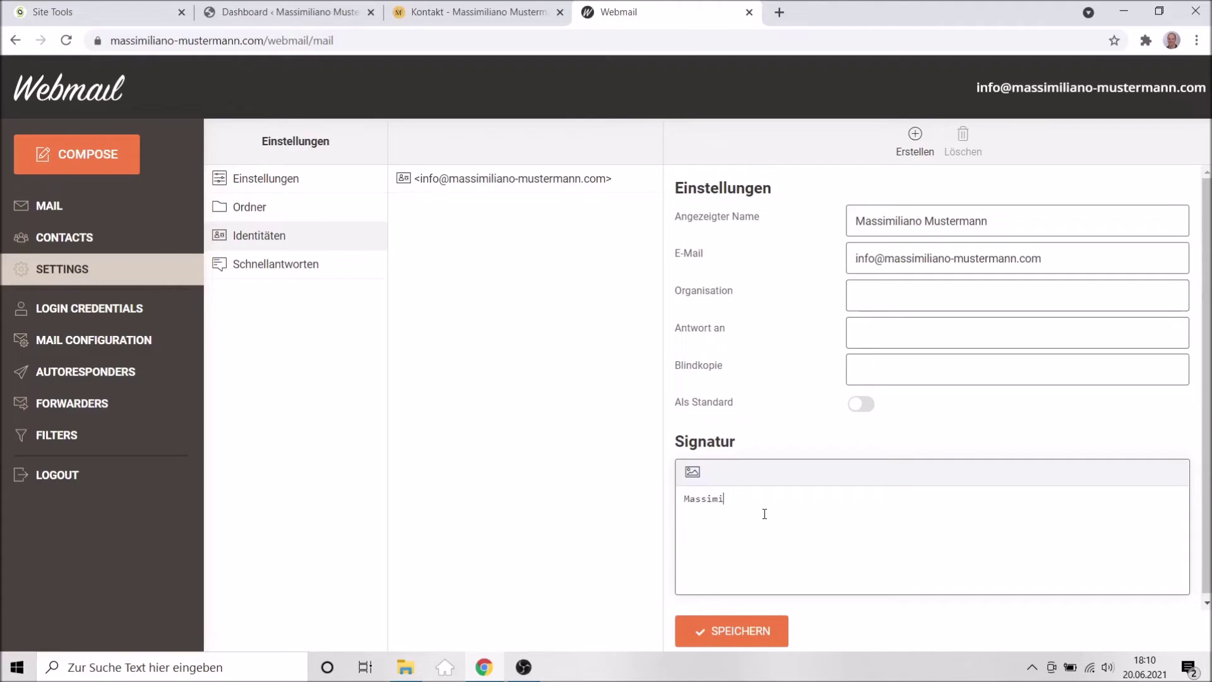
text(linao)
key(BackSpace)
key(BackSpace)
key(BackSpace)
text(ano)
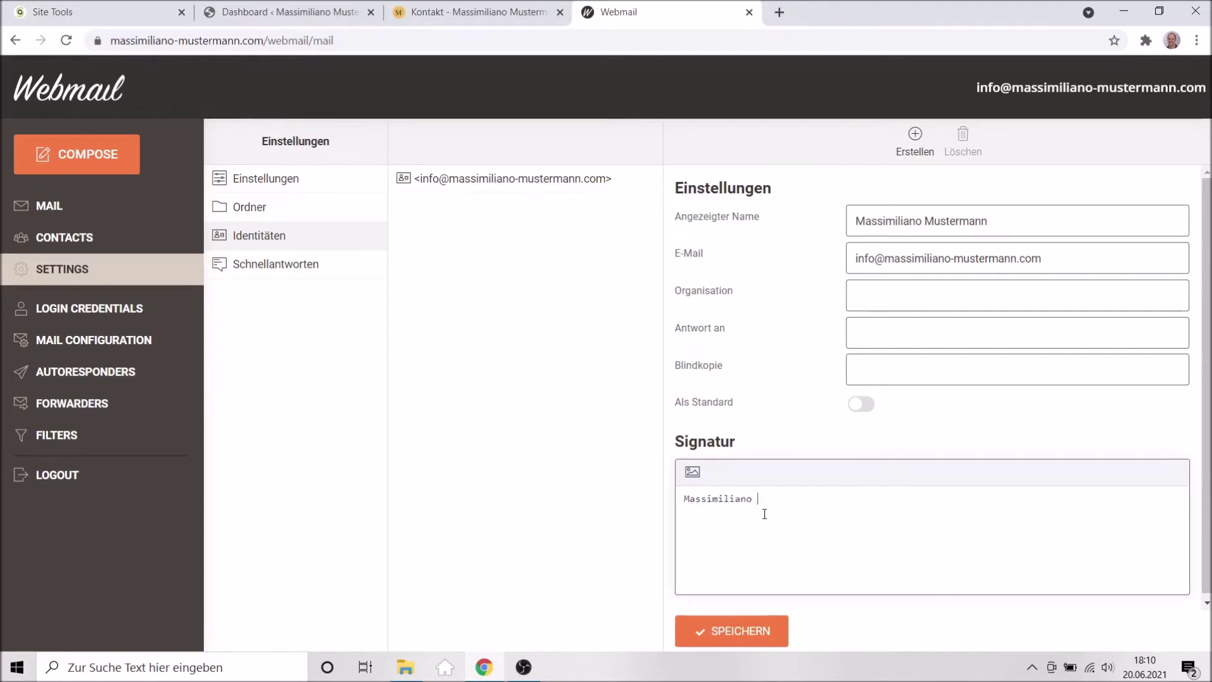
text( Mustermann)
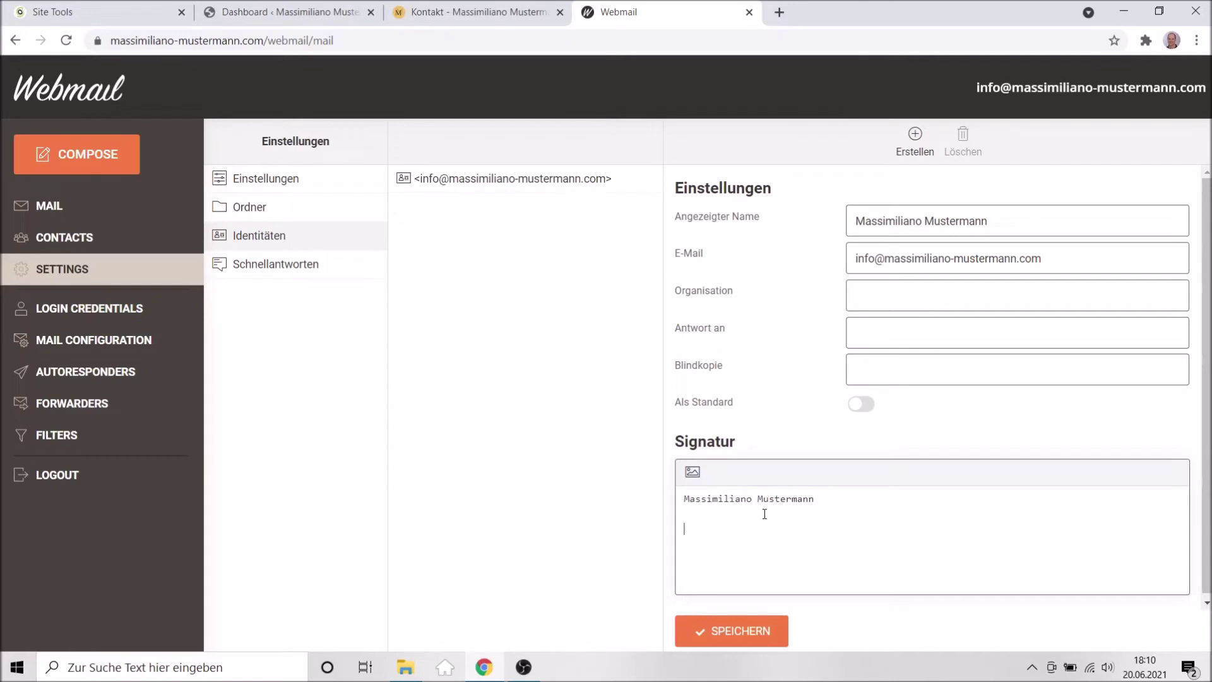
text(Bewerbungscoaching für Einzelteilnehmer und Gruppen)
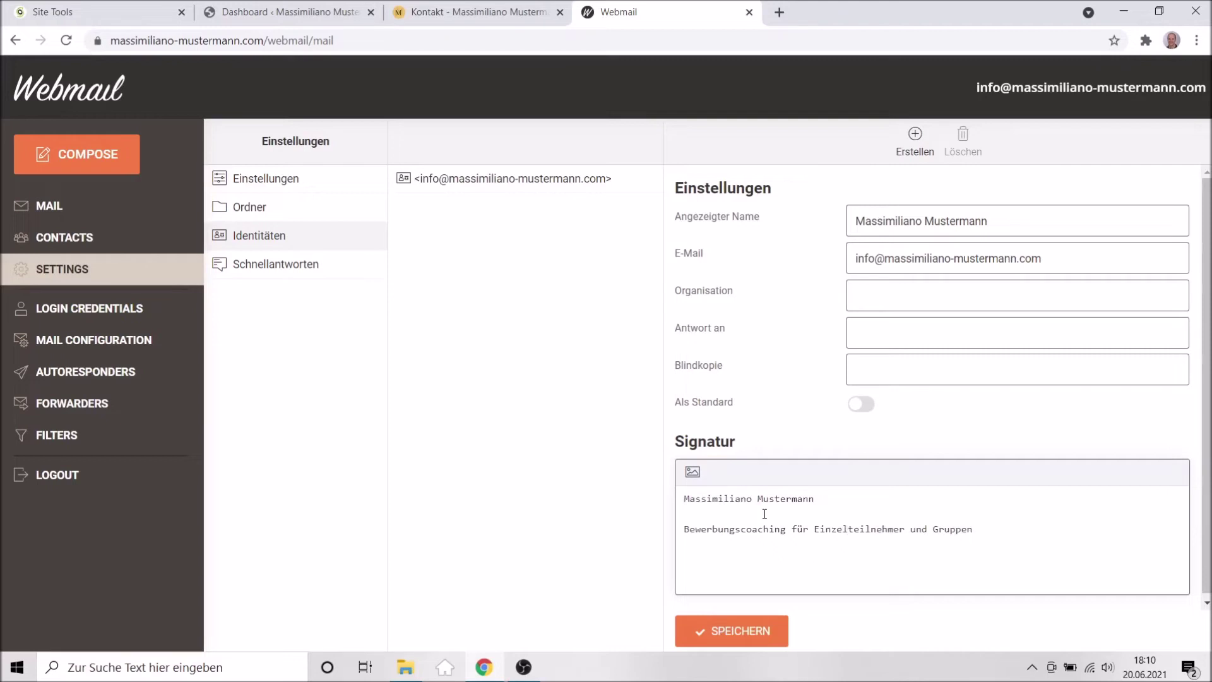
click(681, 500)
key(Down)
key(BackSpace)
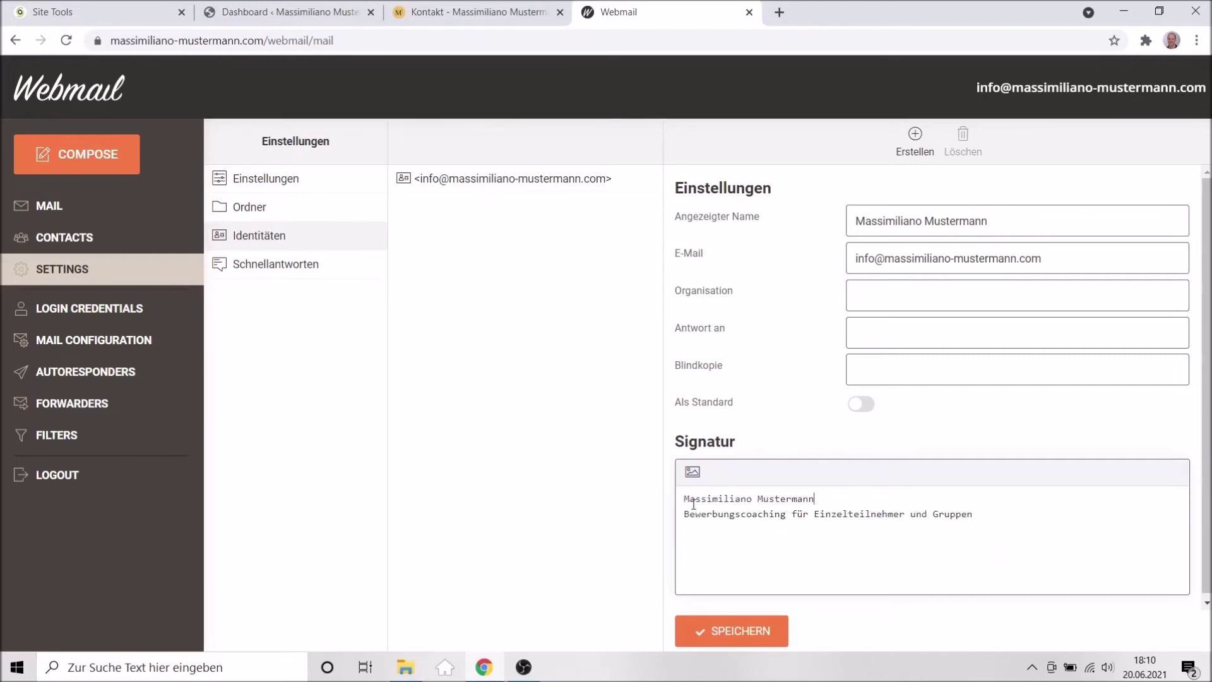
click(685, 500)
key(Return)
text(_______________________)
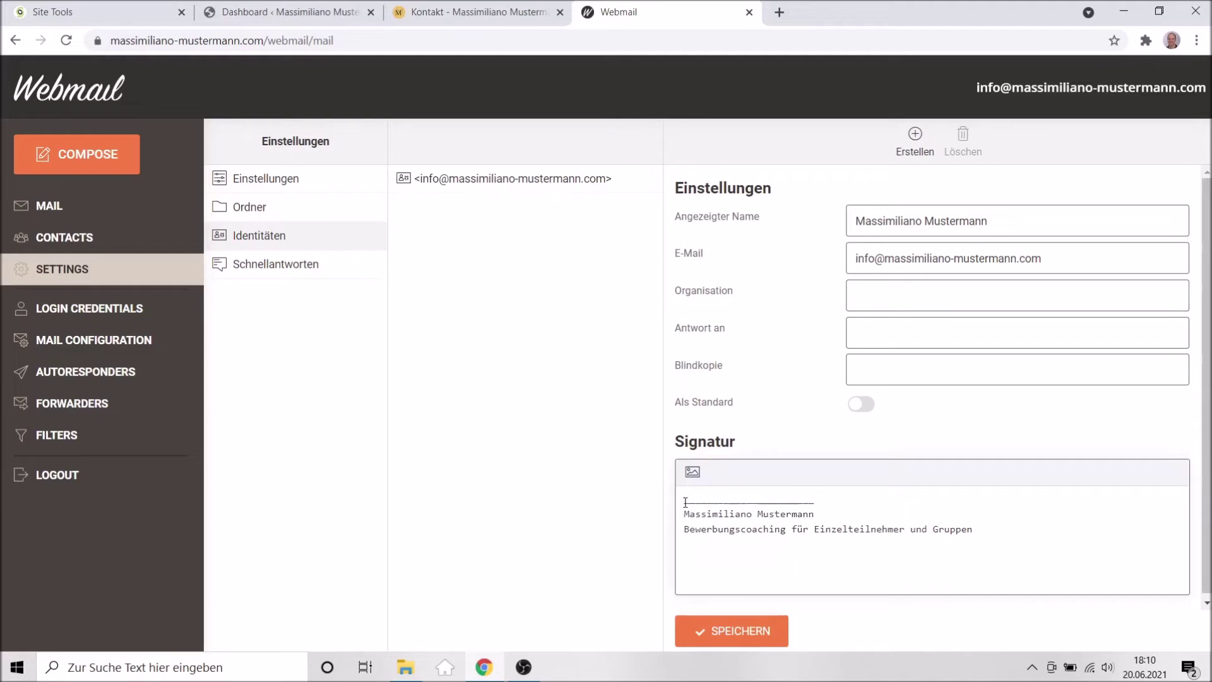
click(725, 630)
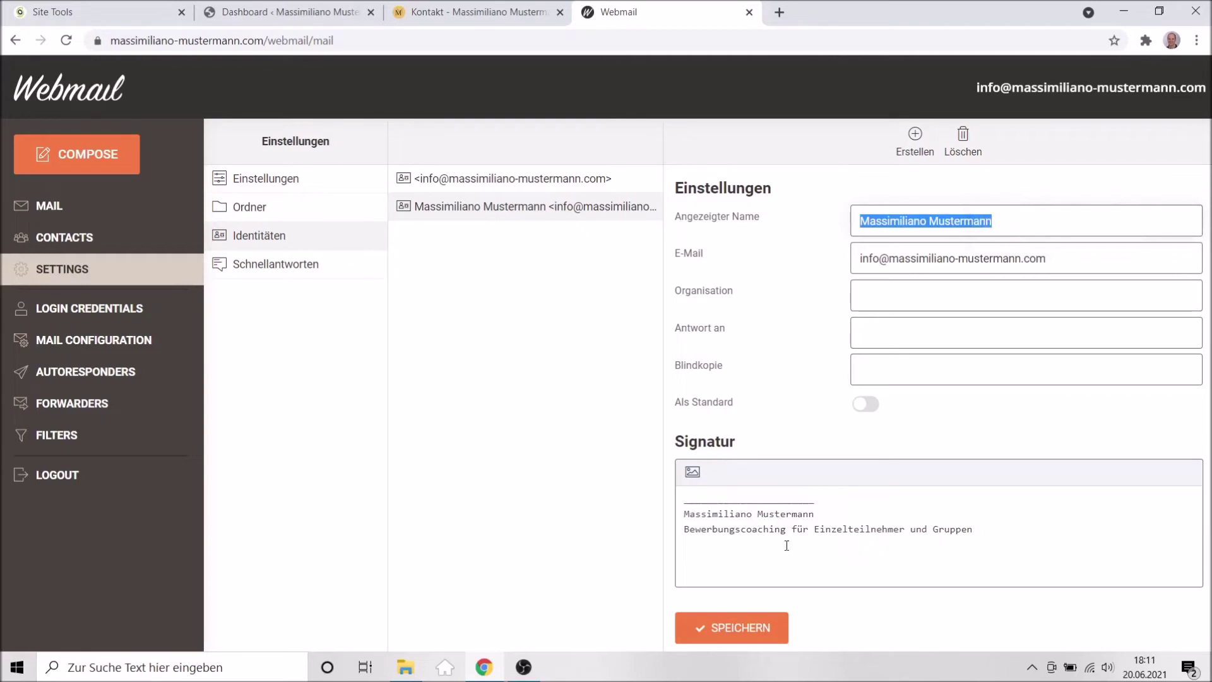
Add the website address as a new signature line and save the identity again.
click(991, 539)
key(Return)
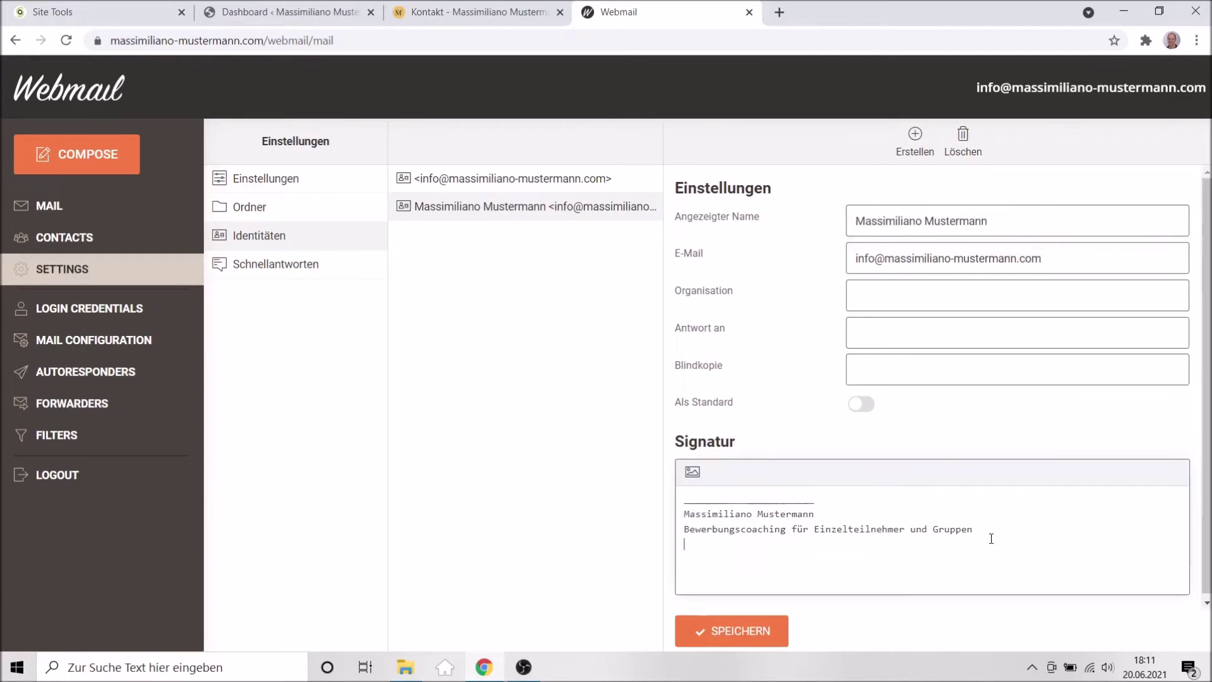
text(www.)
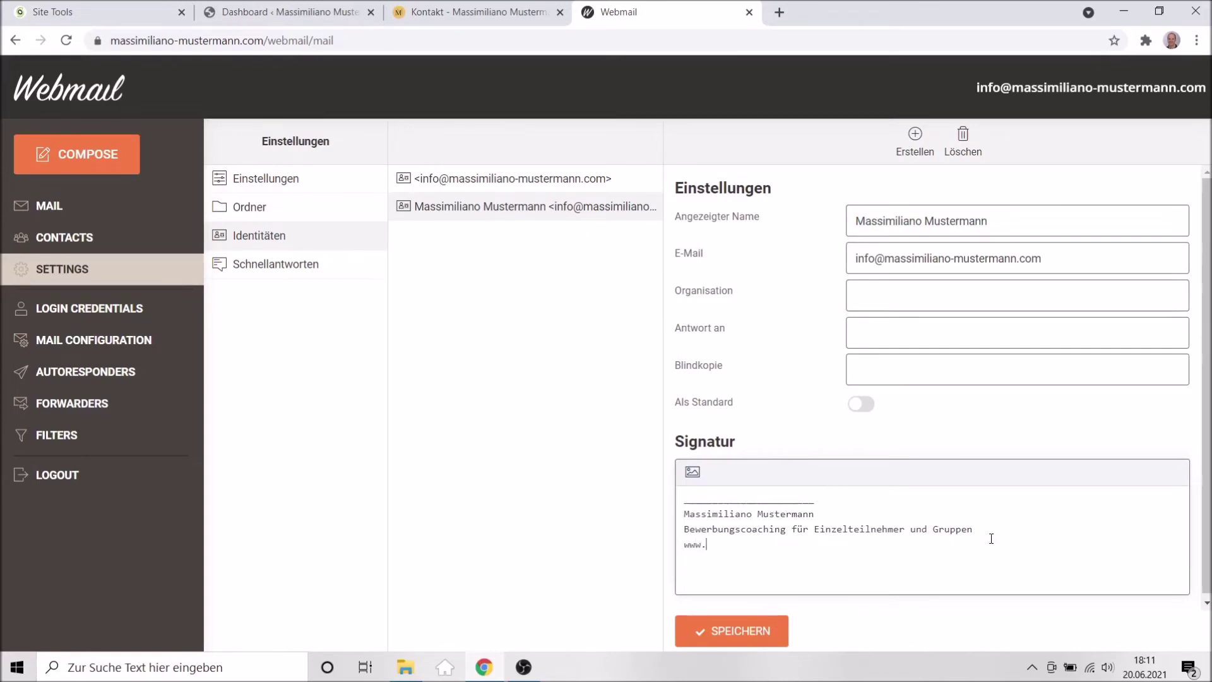
text(massimiliano-mustermann.com)
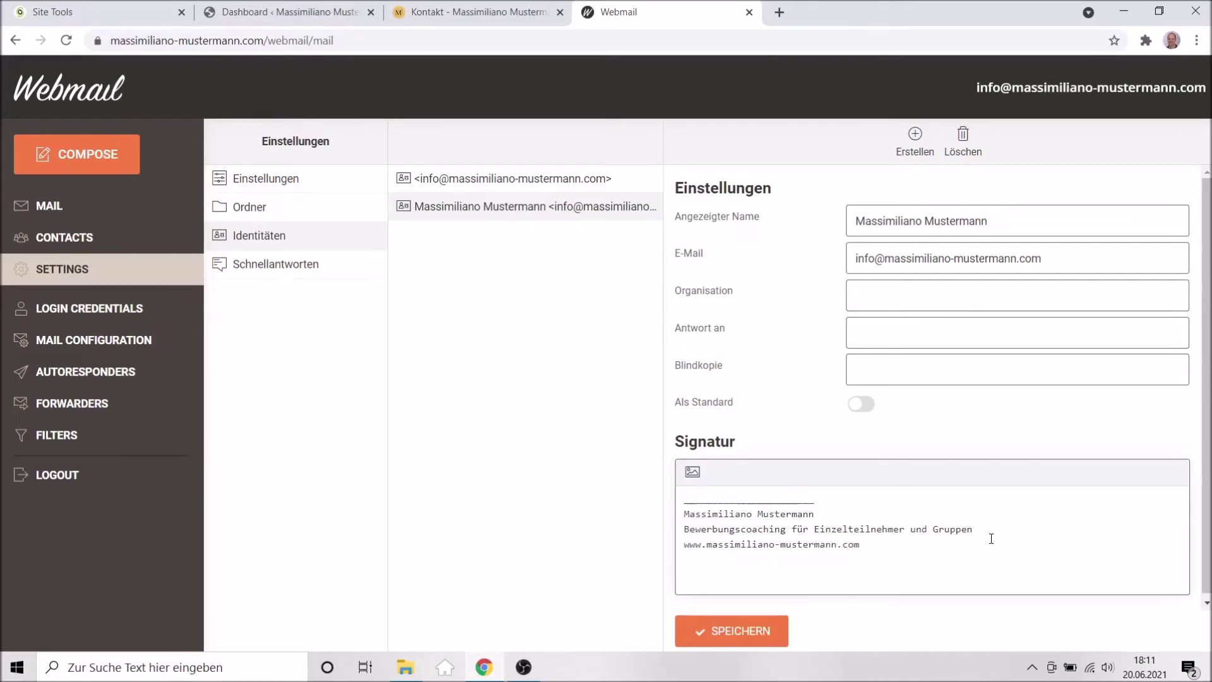
click(744, 629)
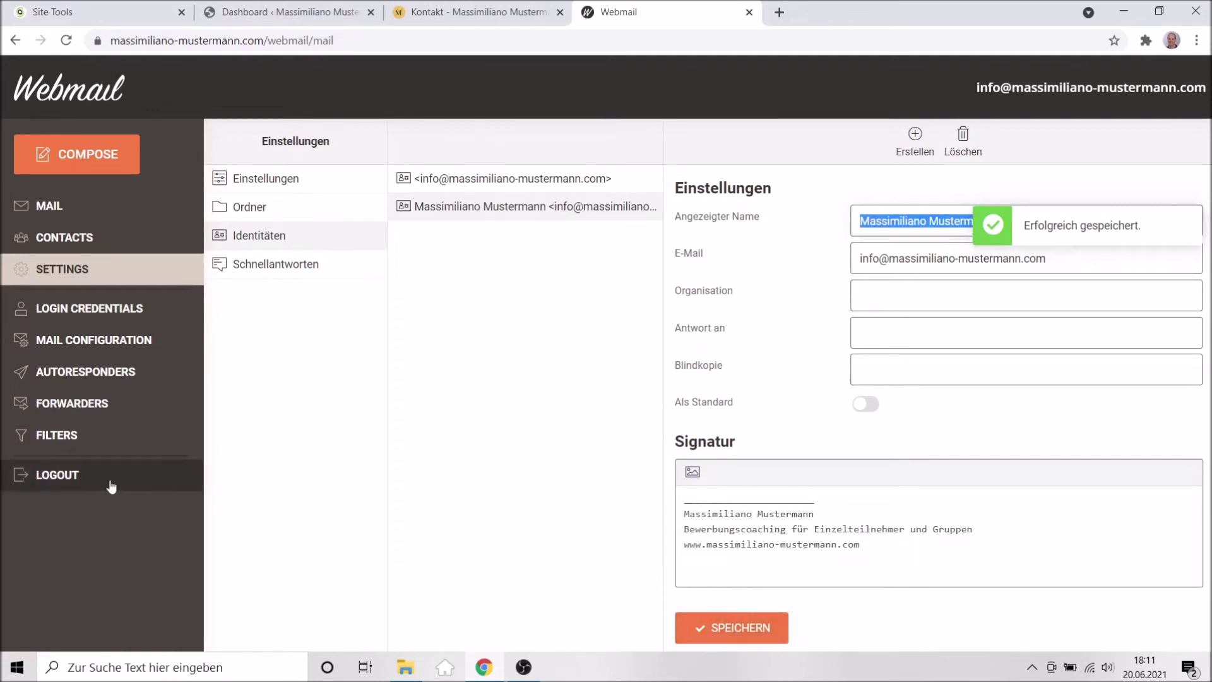
Log out of webmail and close its tab, returning to the WordPress dashboard.
click(57, 474)
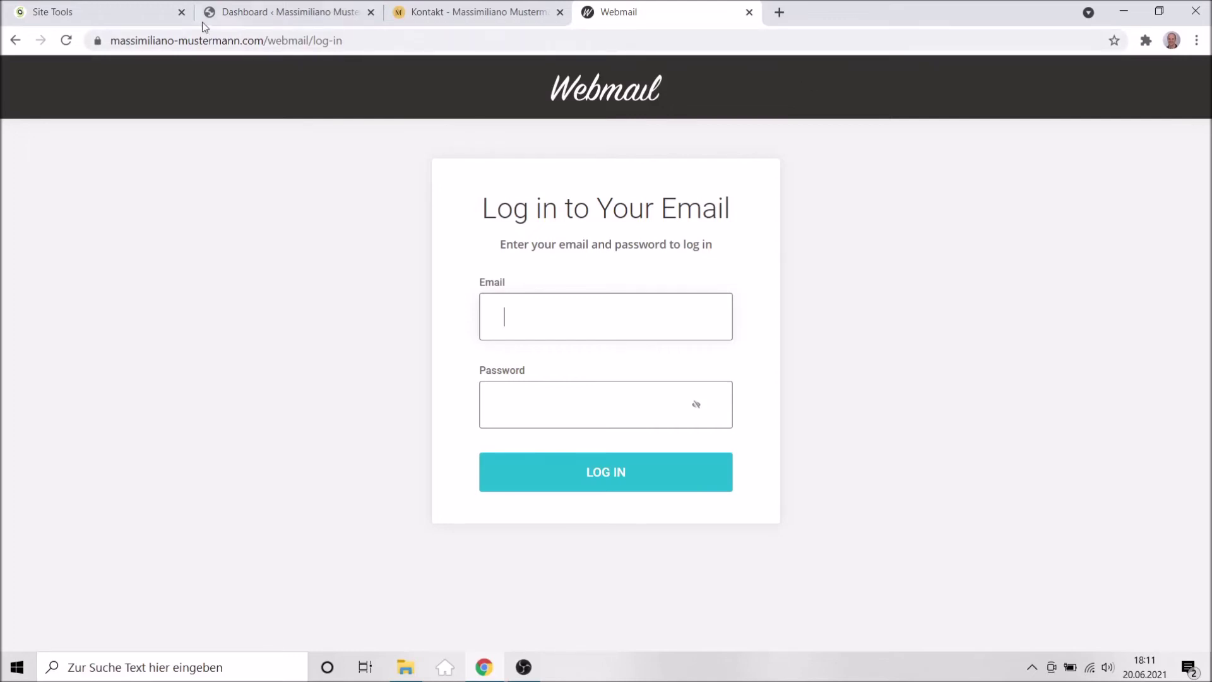
click(292, 13)
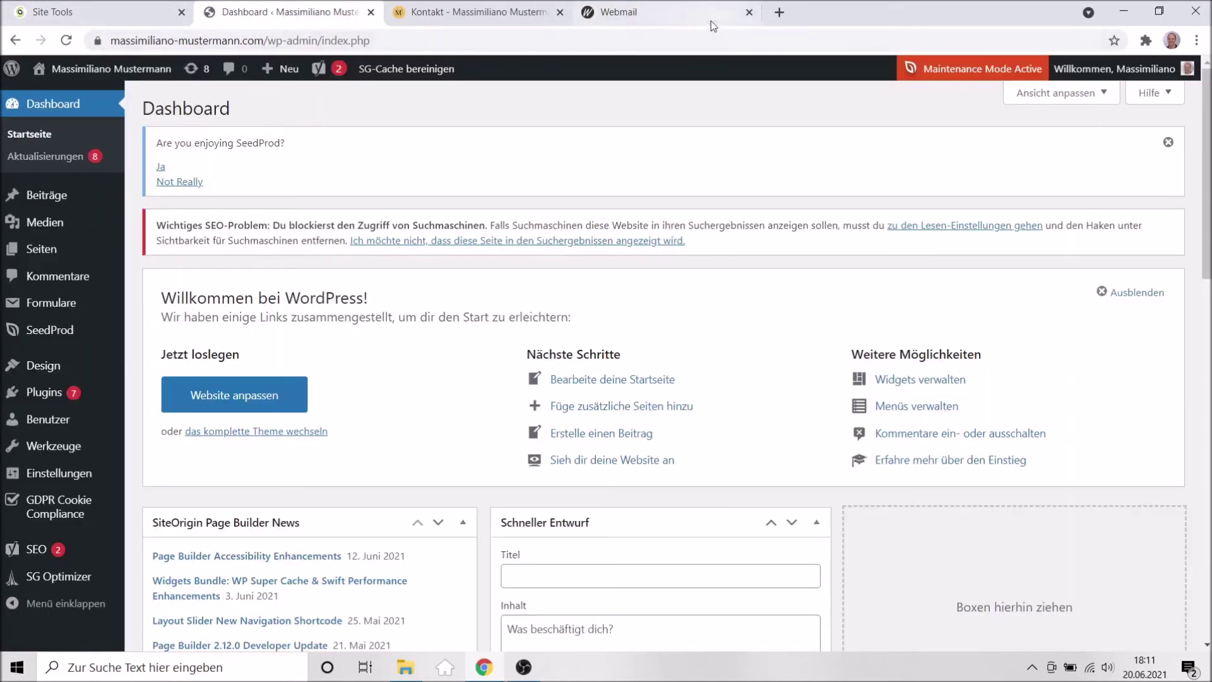
click(749, 12)
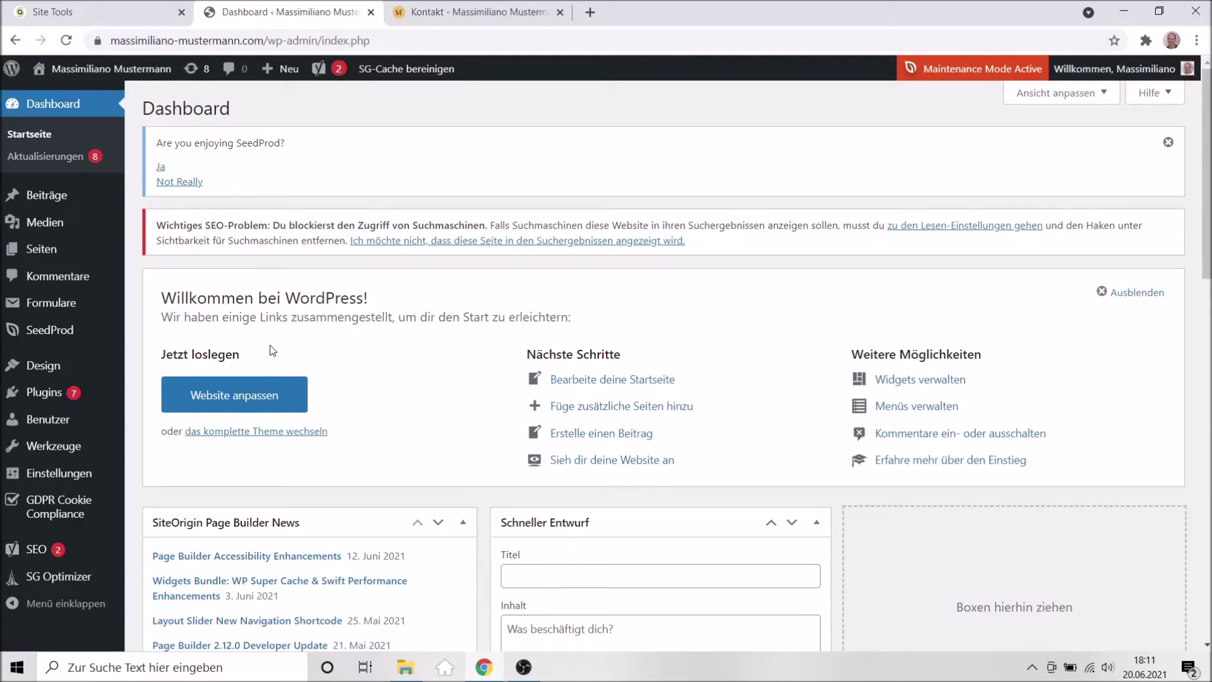
In Einstellungen > Lesen, untick 'Suchmaschinen davon abhalten' and save the changes.
mouse_move(47, 470)
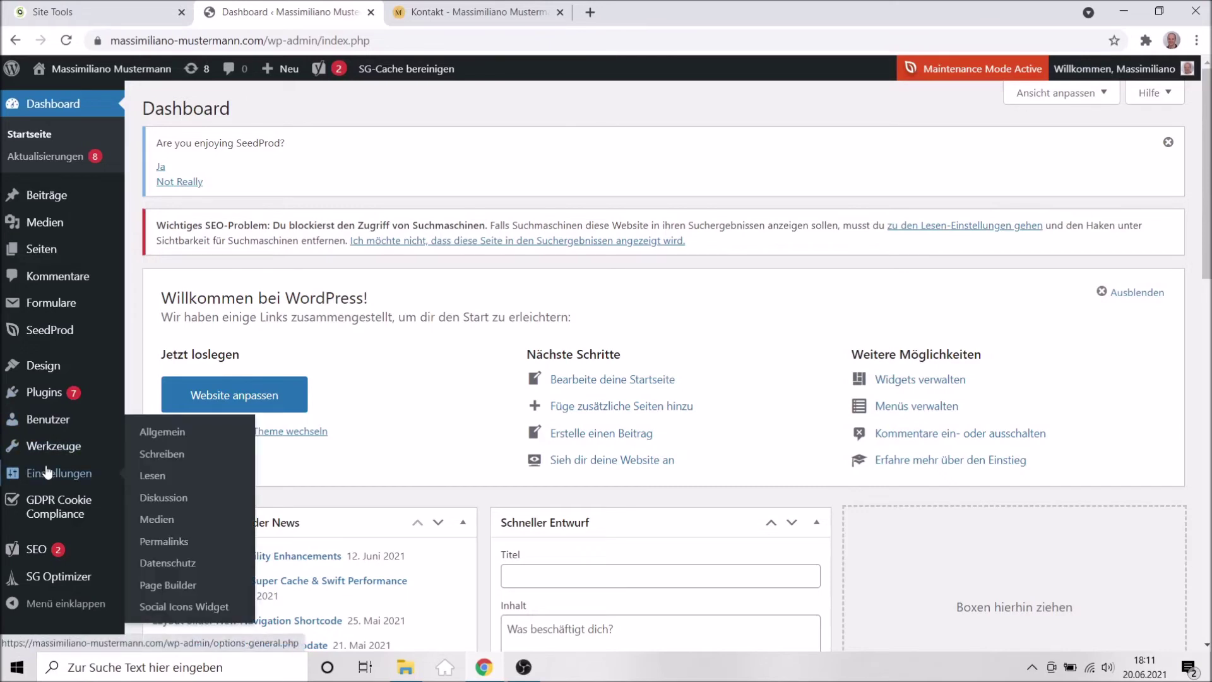
click(159, 478)
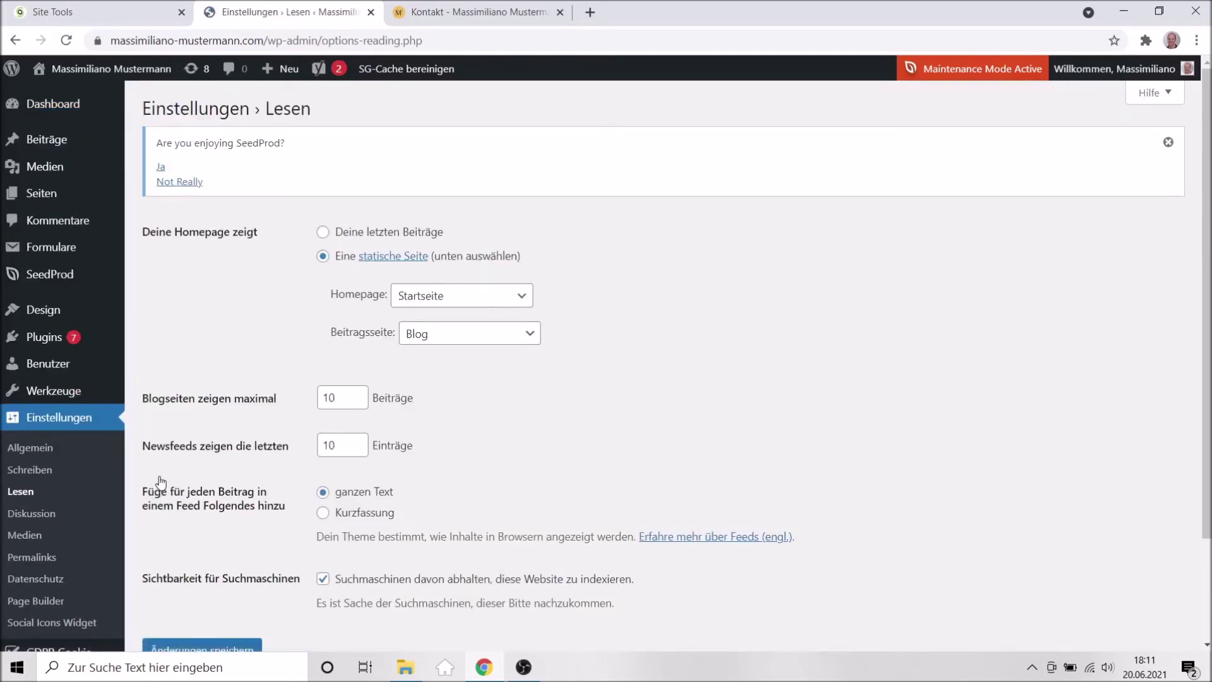
scroll(252, 529, down, 1)
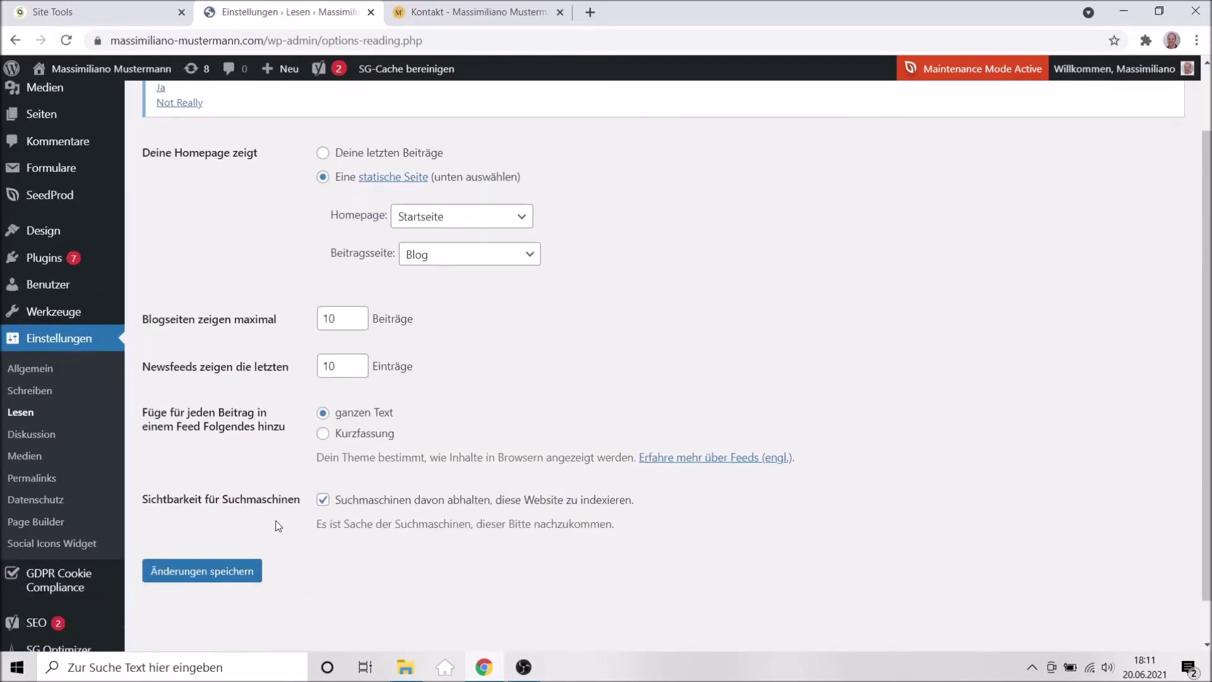
scroll(303, 529, down, 1)
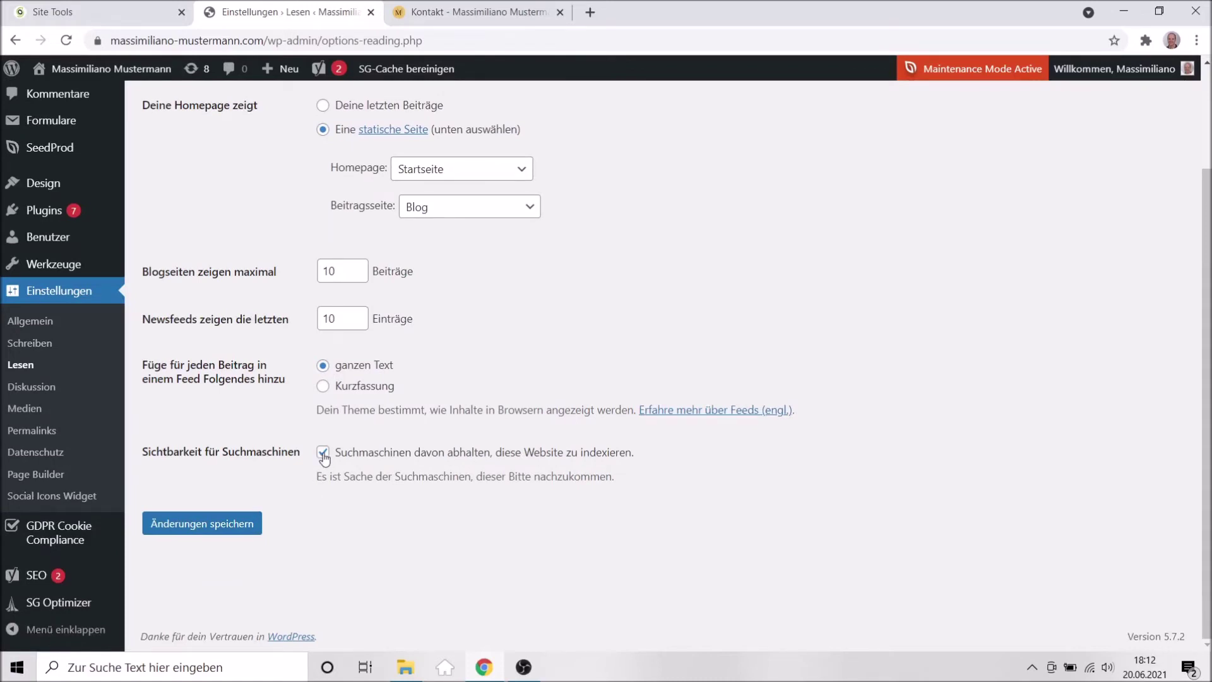
click(323, 453)
click(194, 532)
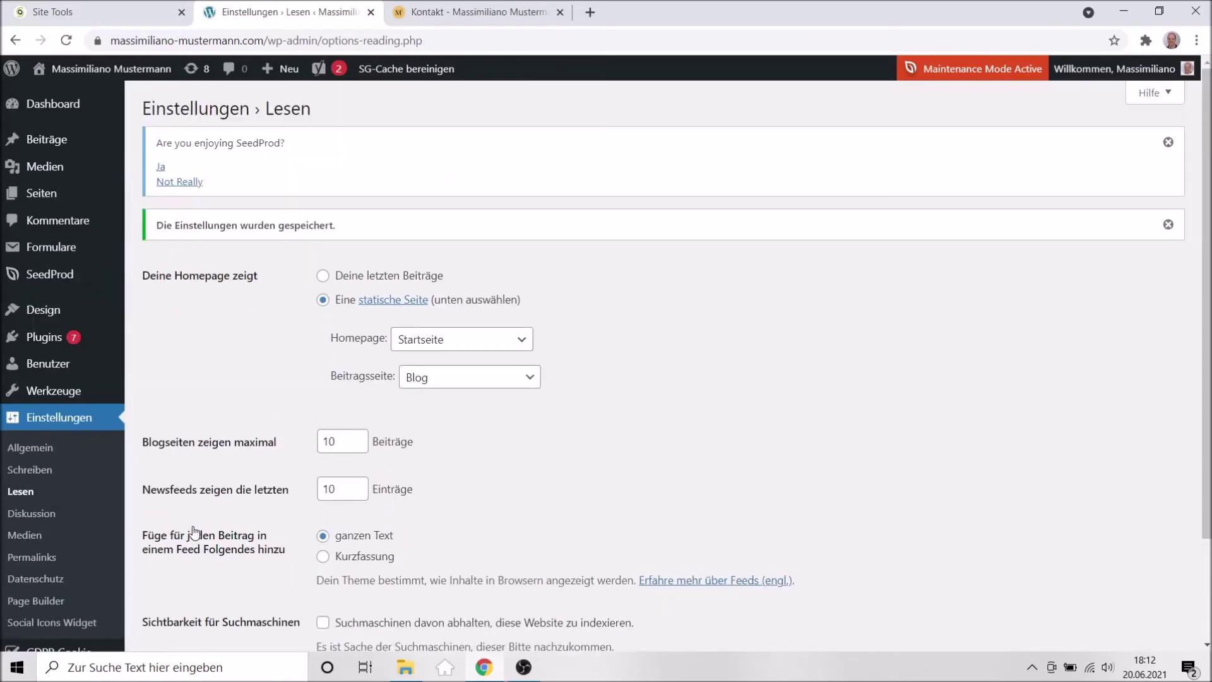
Open the Impressum page for editing and expand its Yoast SEO advanced settings.
mouse_move(58, 247)
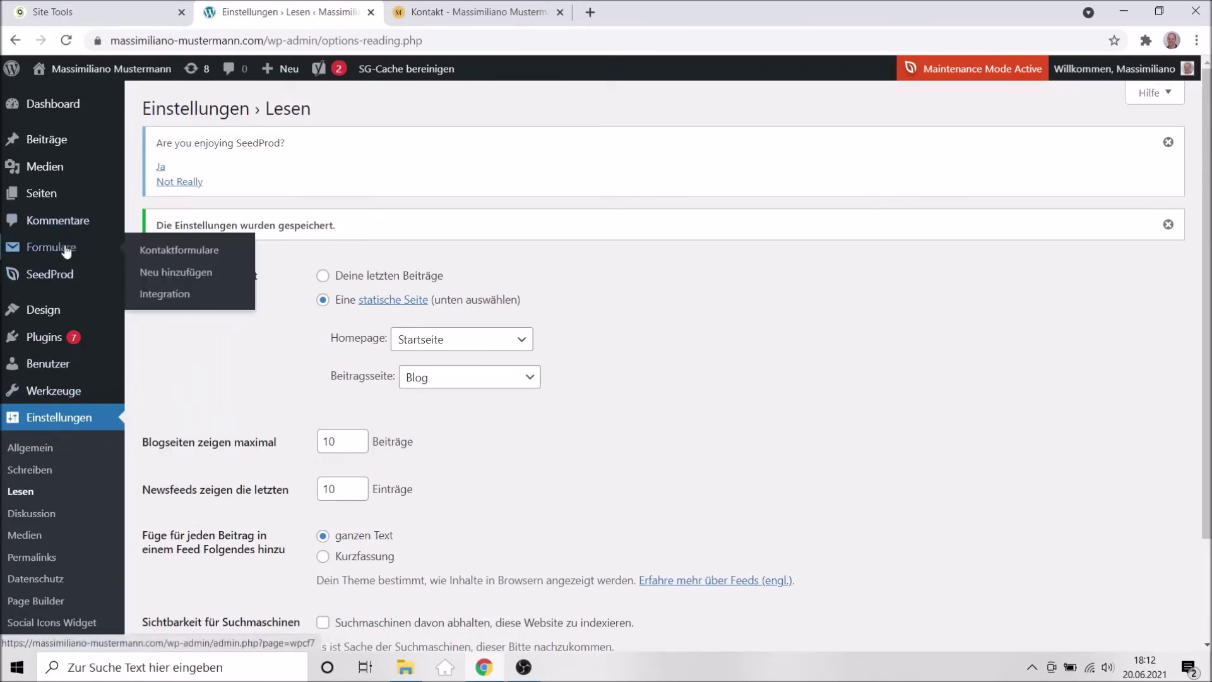
click(38, 196)
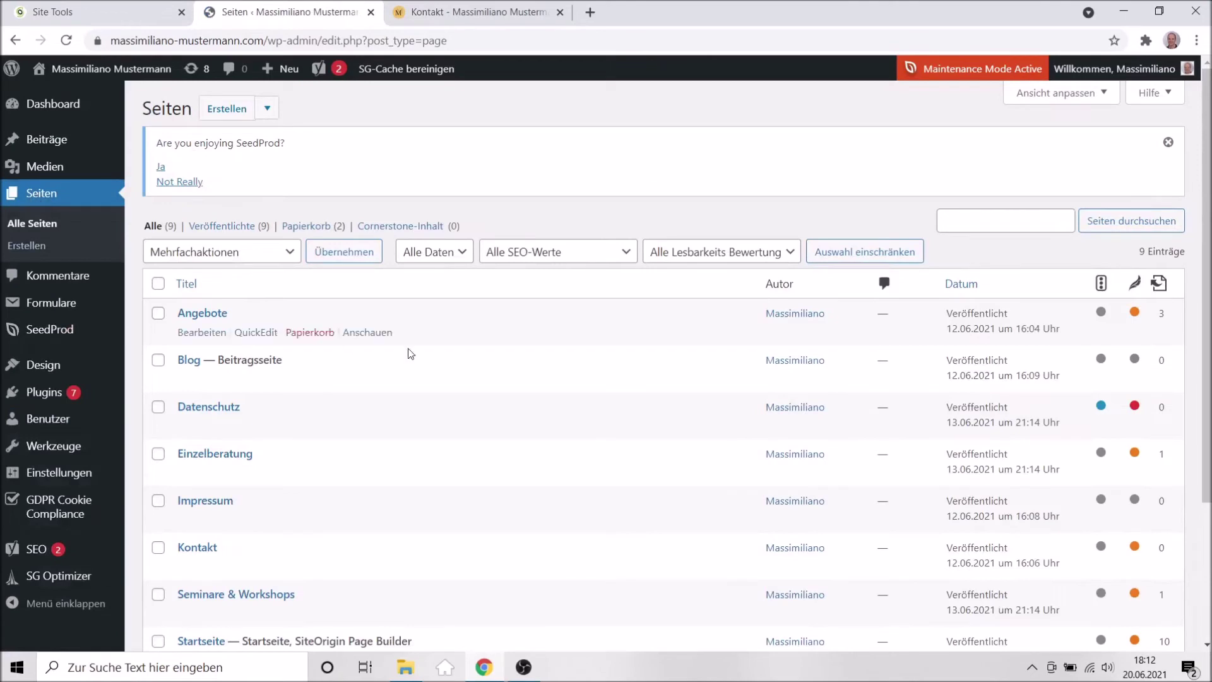
scroll(445, 420, down, 1)
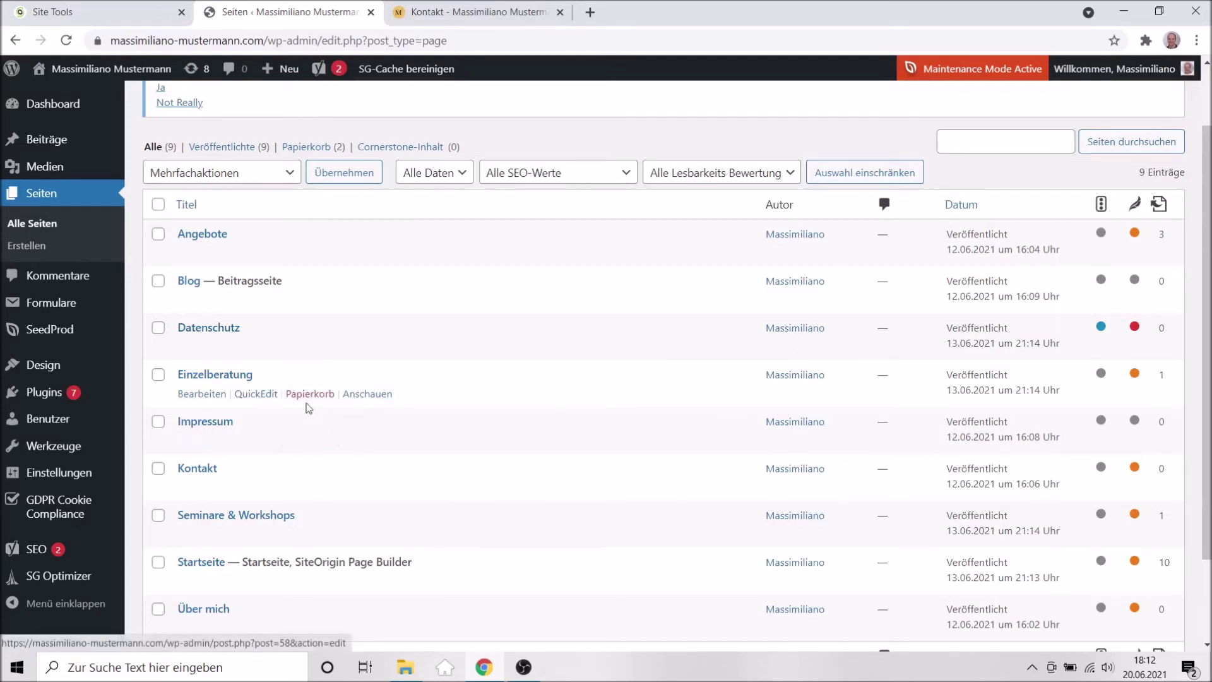
click(206, 424)
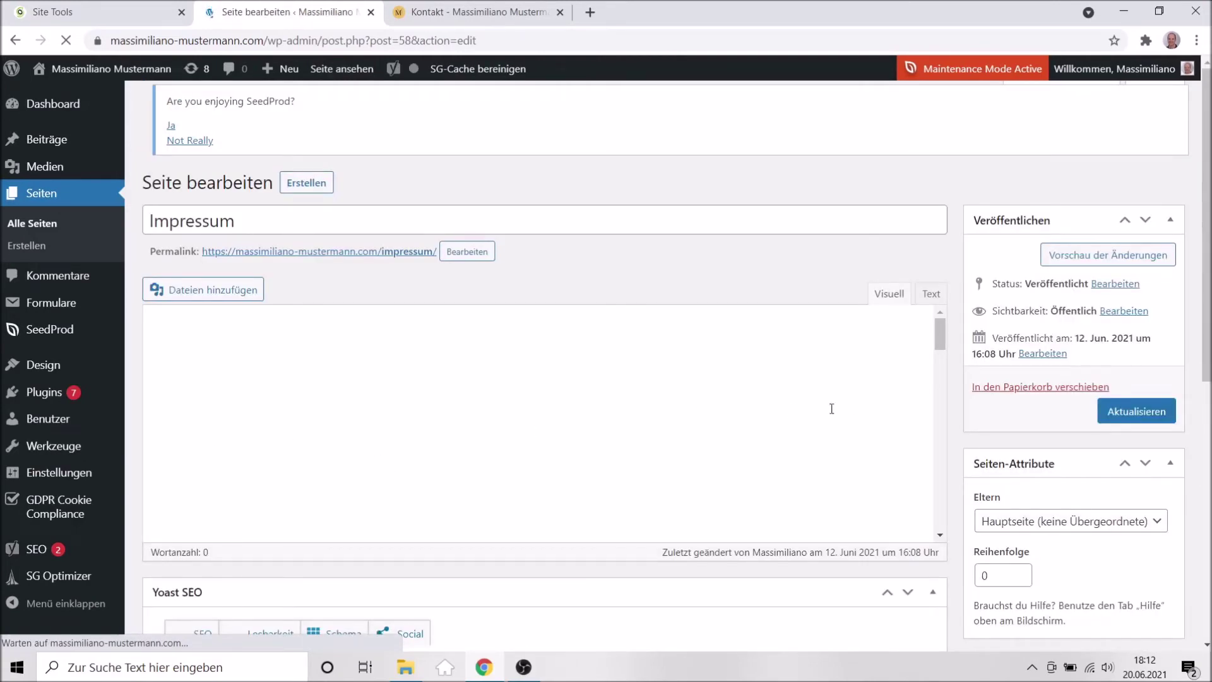
scroll(953, 408, down, 20)
scroll(953, 407, down, 8)
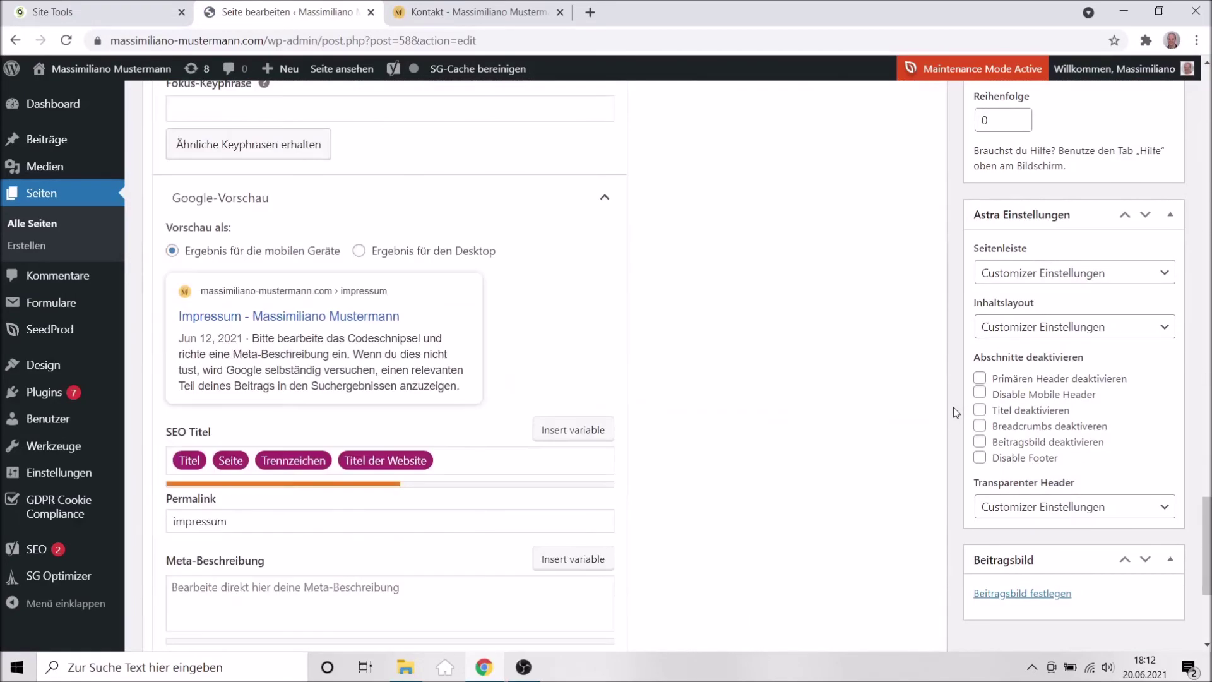
scroll(776, 402, up, 4)
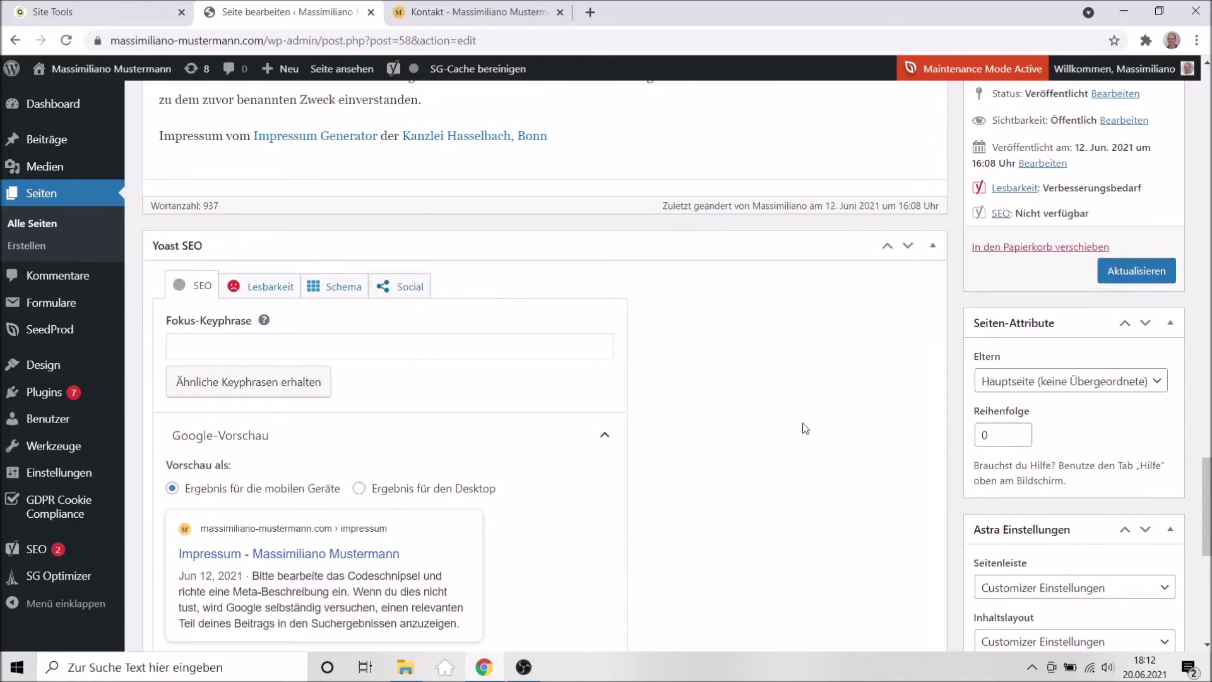
scroll(805, 428, down, 1)
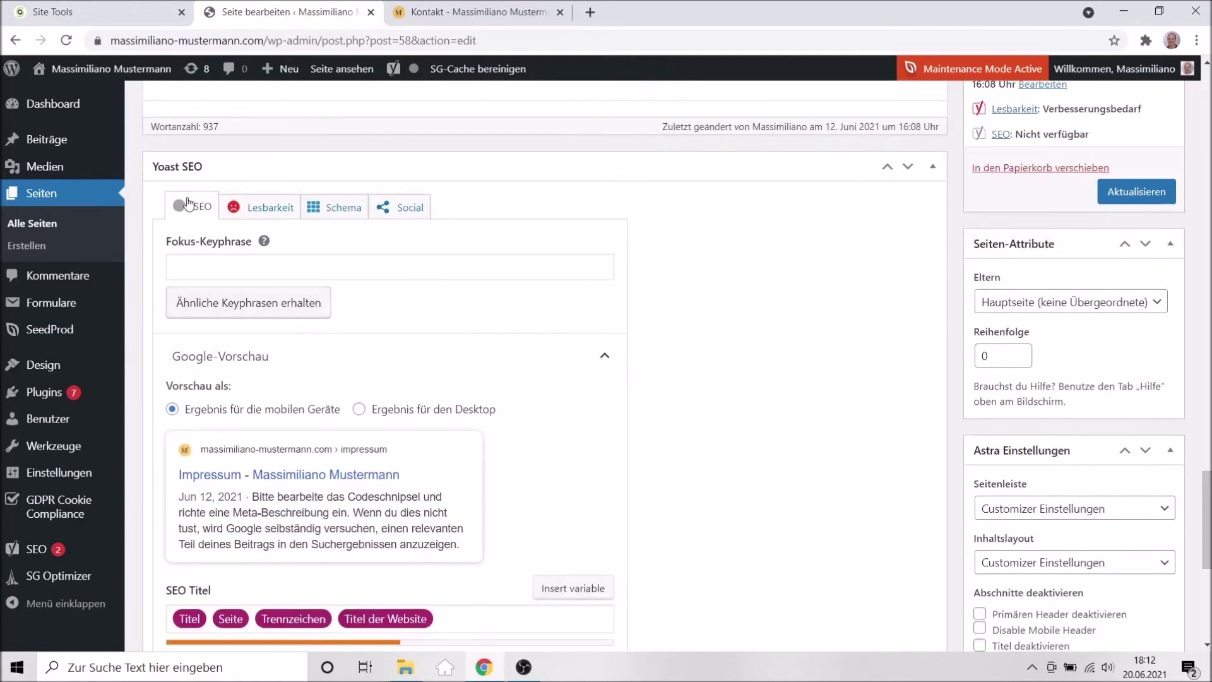
scroll(750, 352, down, 5)
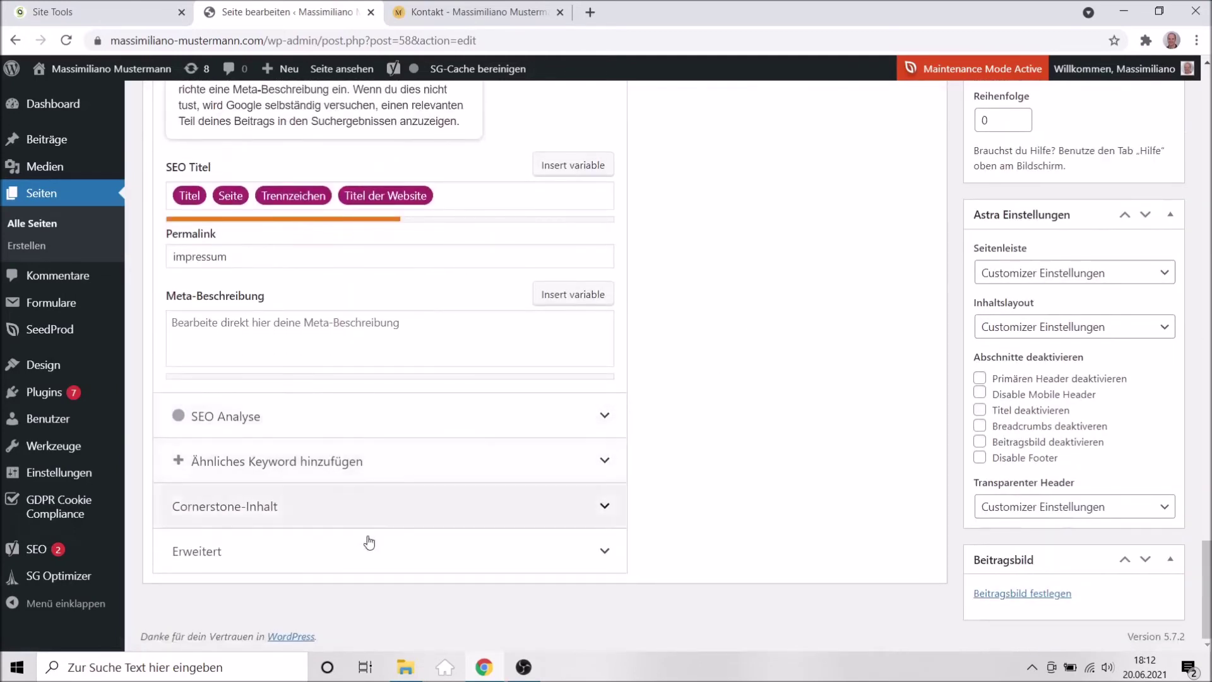
click(387, 565)
scroll(778, 465, down, 4)
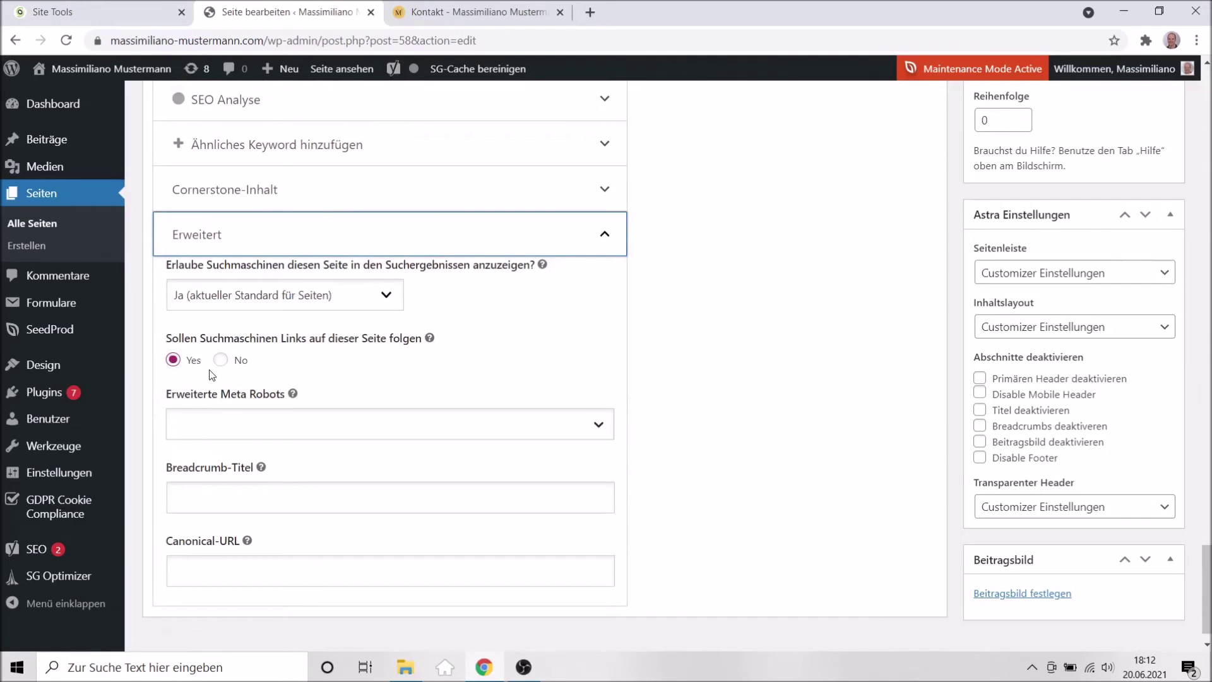
Set follow links to No and search-result visibility to Nein, then update the page.
click(220, 360)
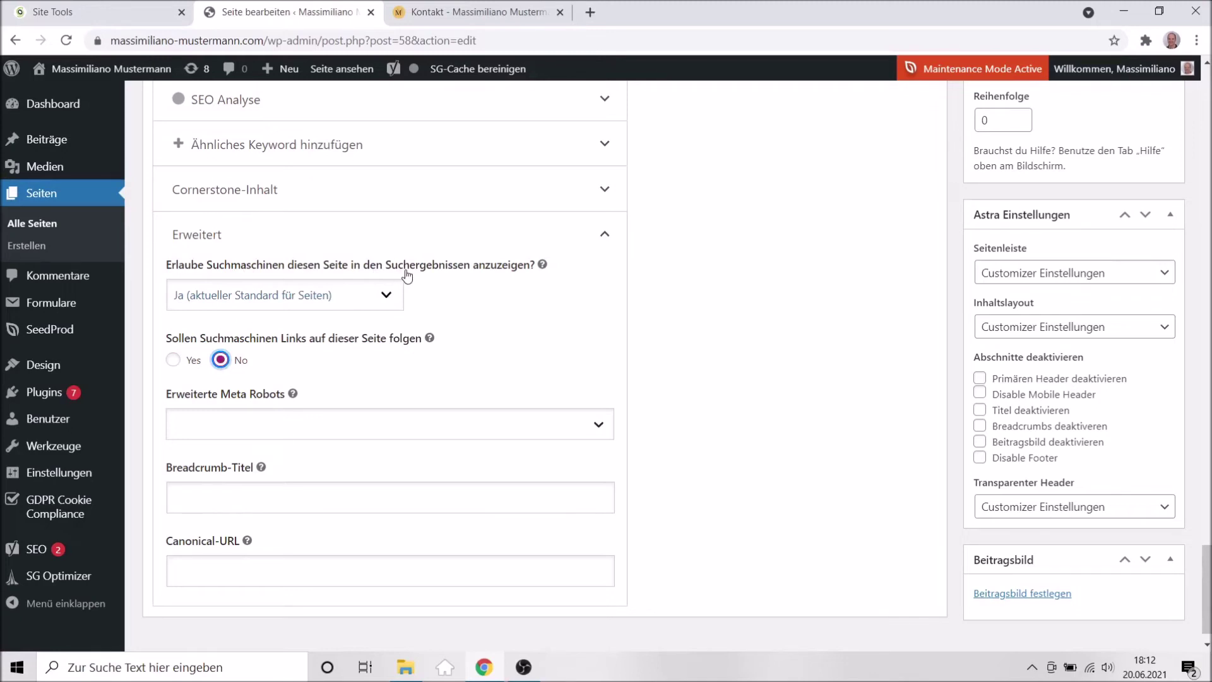
click(338, 303)
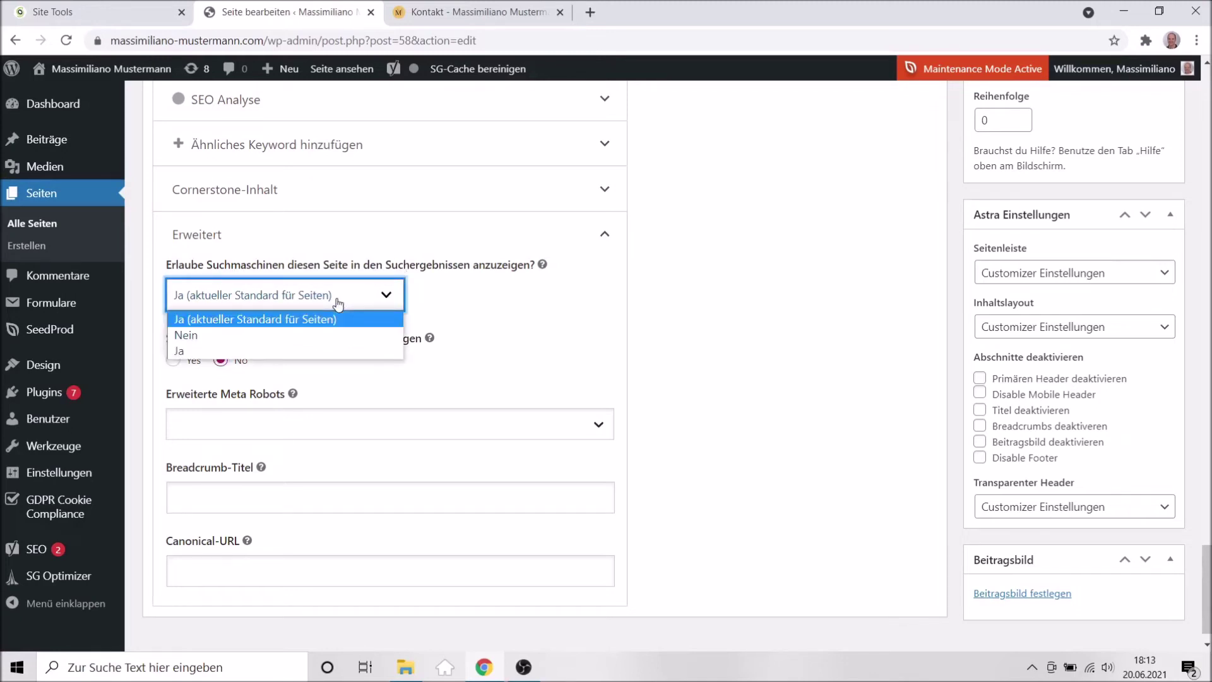
click(193, 341)
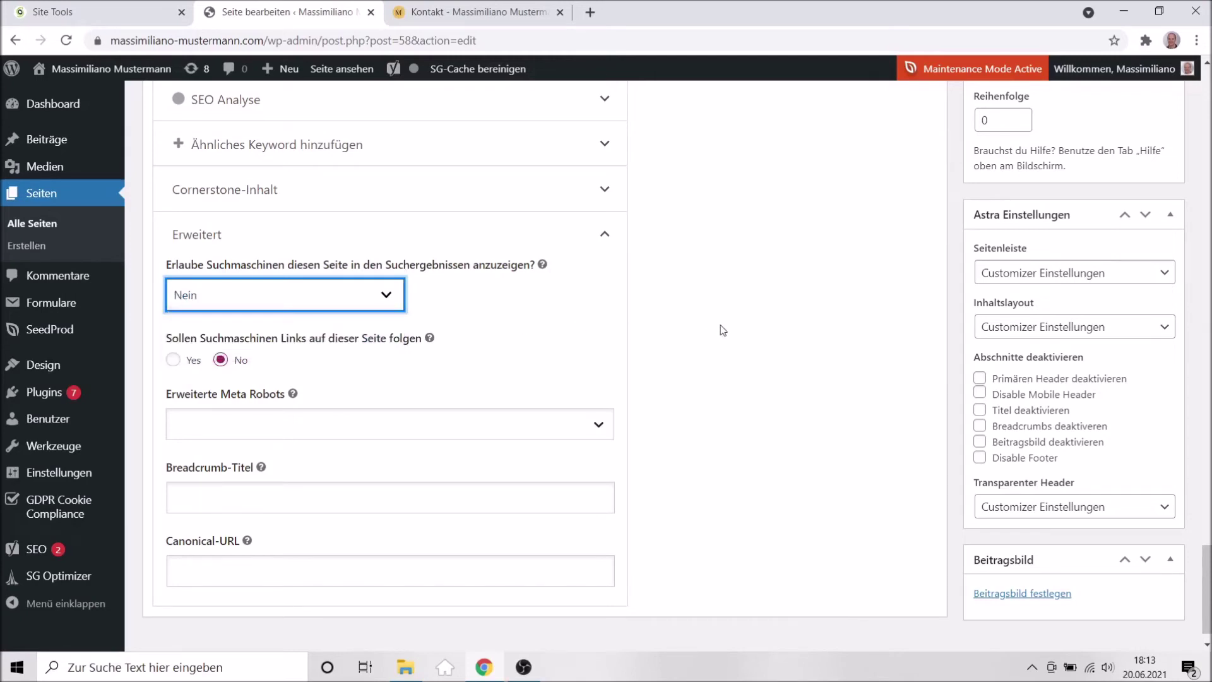
scroll(745, 419, down, 1)
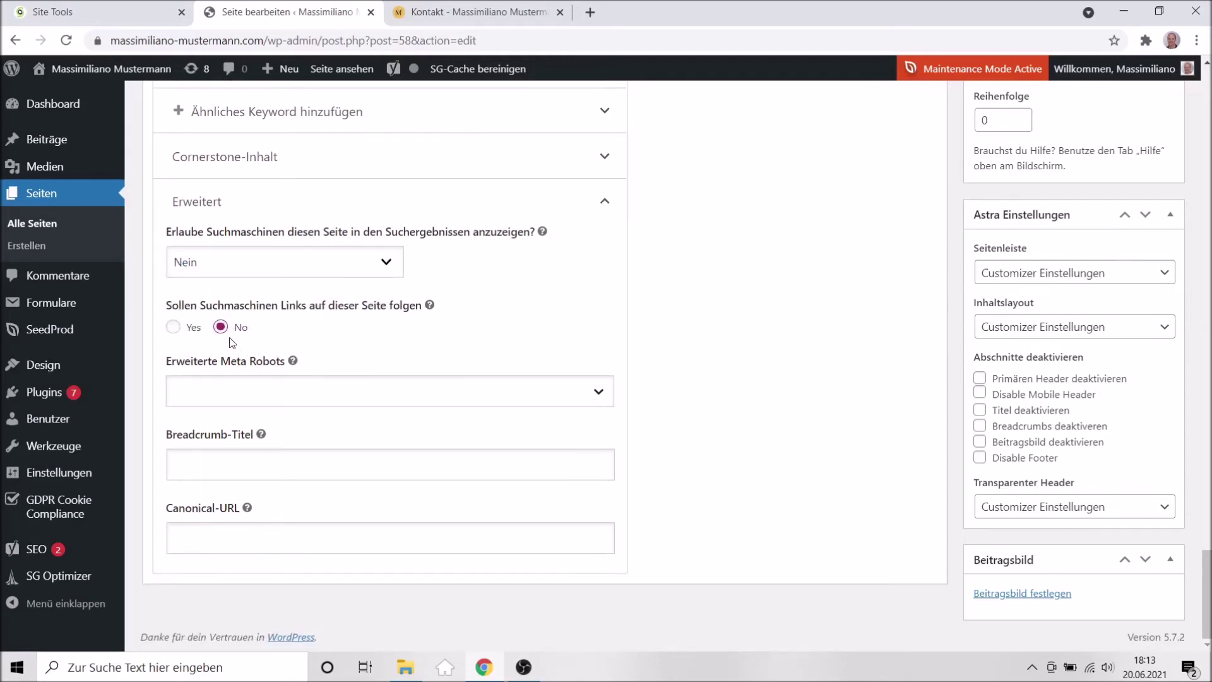
scroll(814, 338, up, 2)
scroll(818, 339, up, 5)
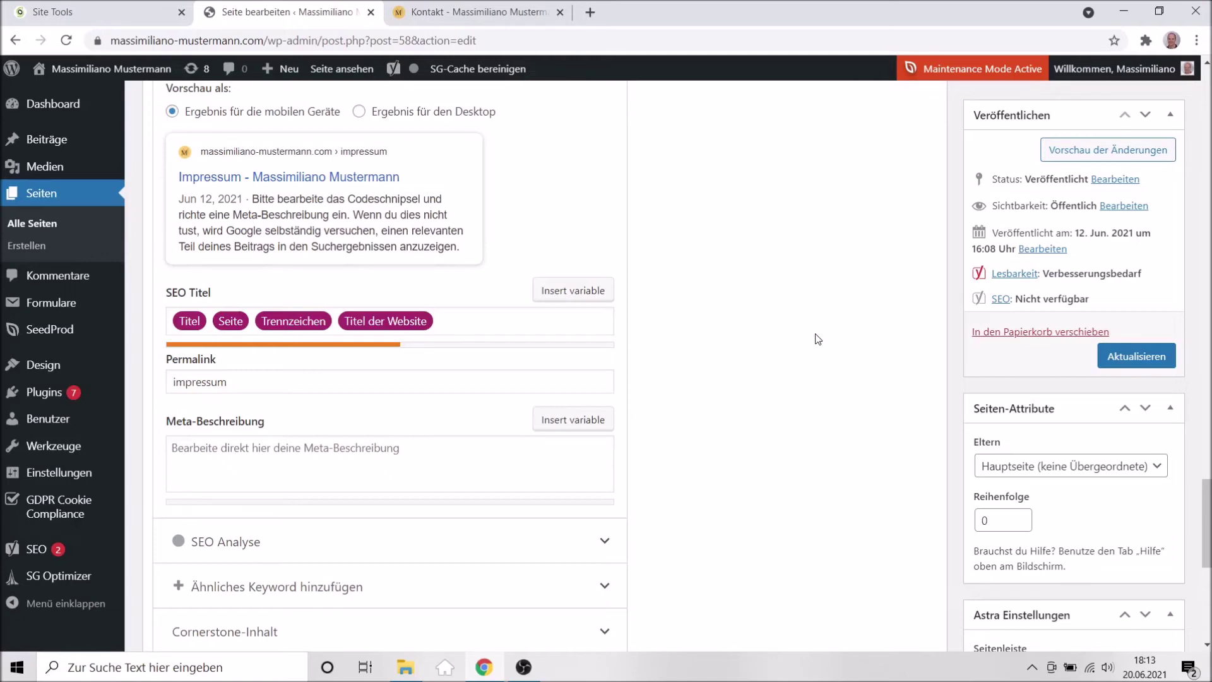
click(1111, 356)
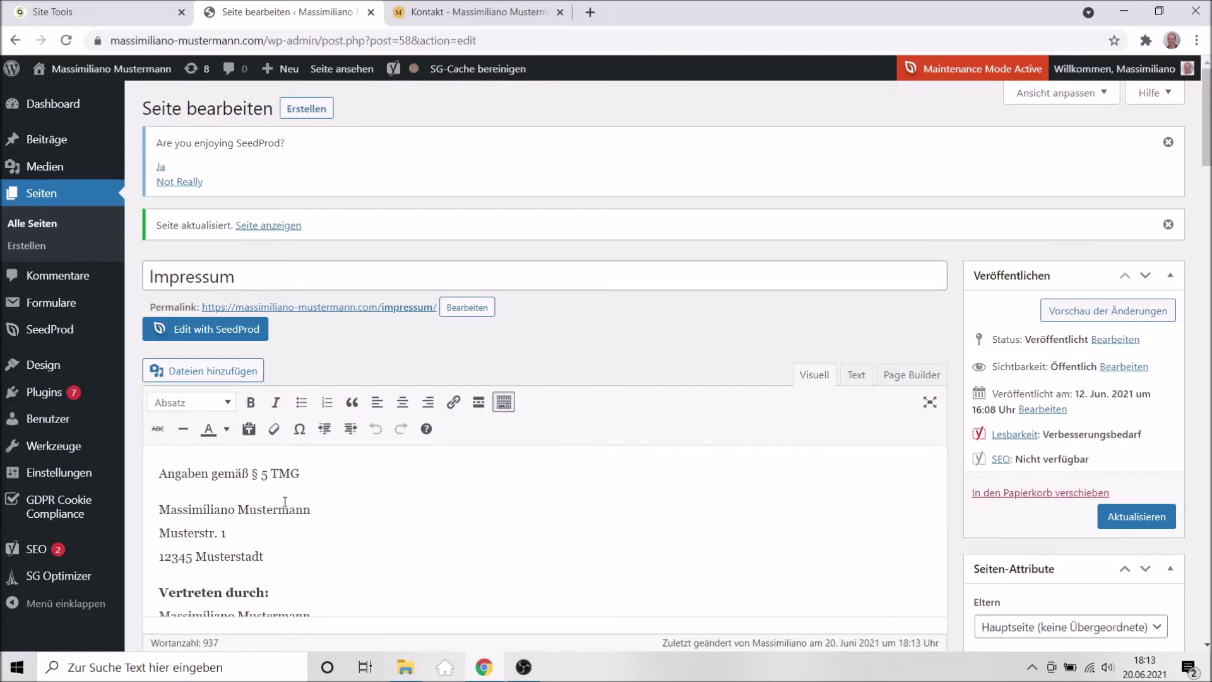
scroll(290, 510, down, 3)
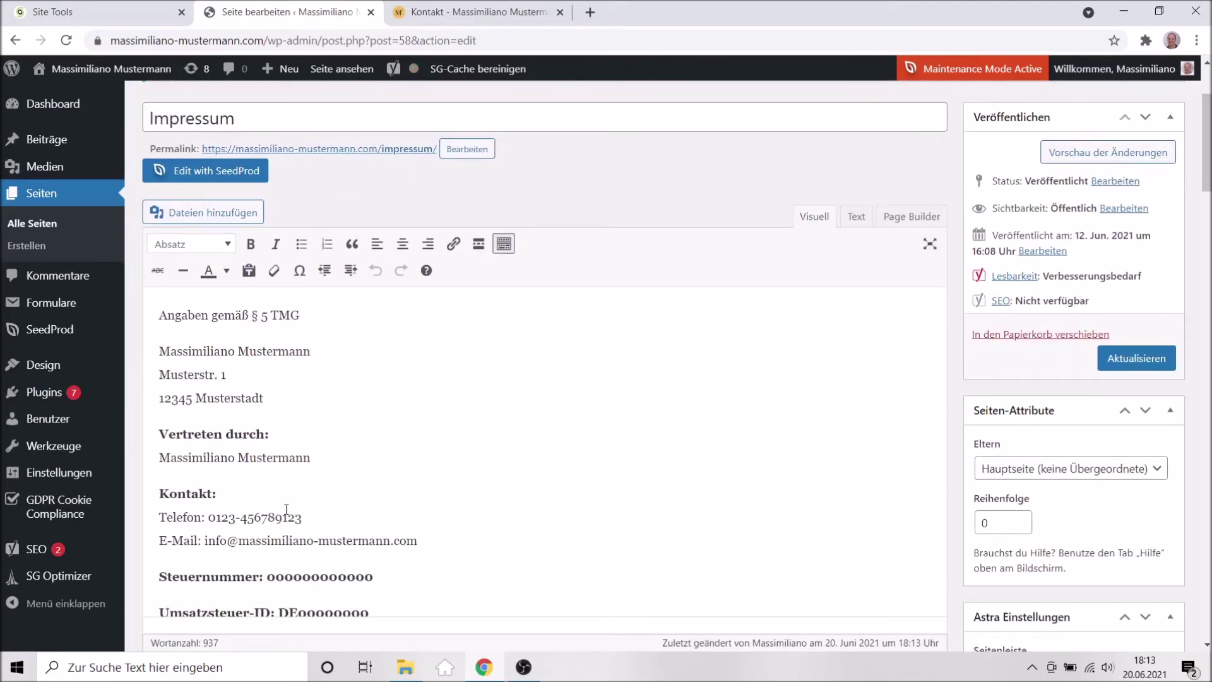
scroll(285, 509, down, 6)
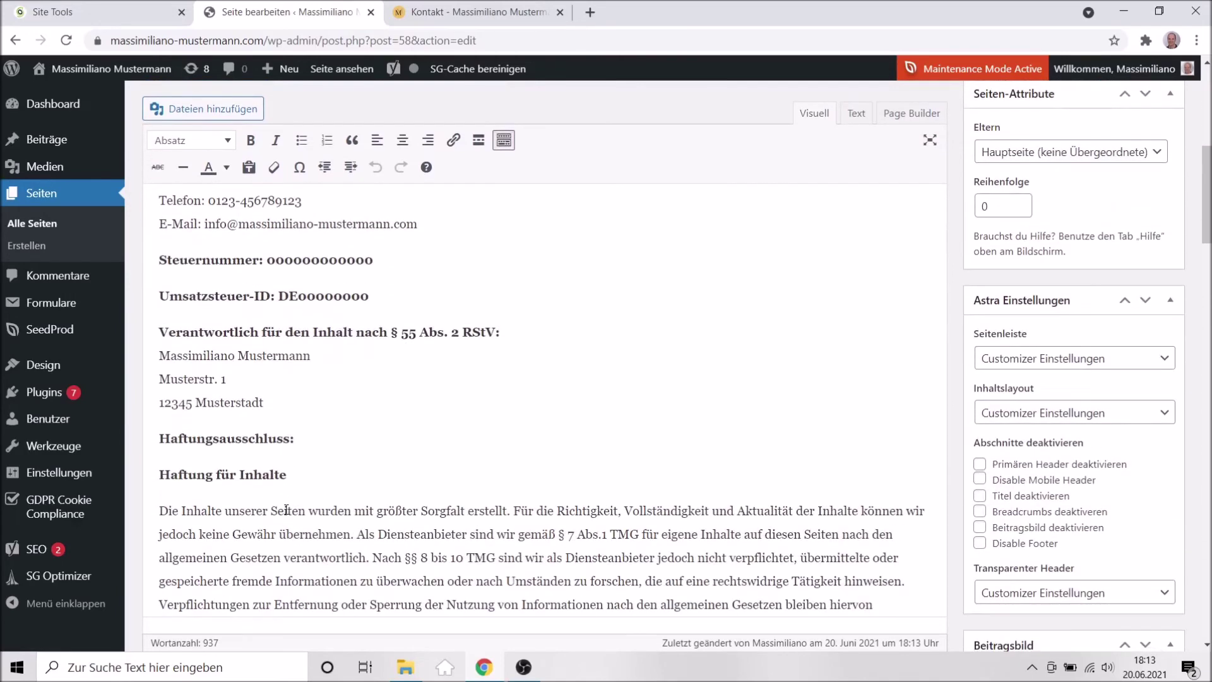
scroll(286, 509, down, 1)
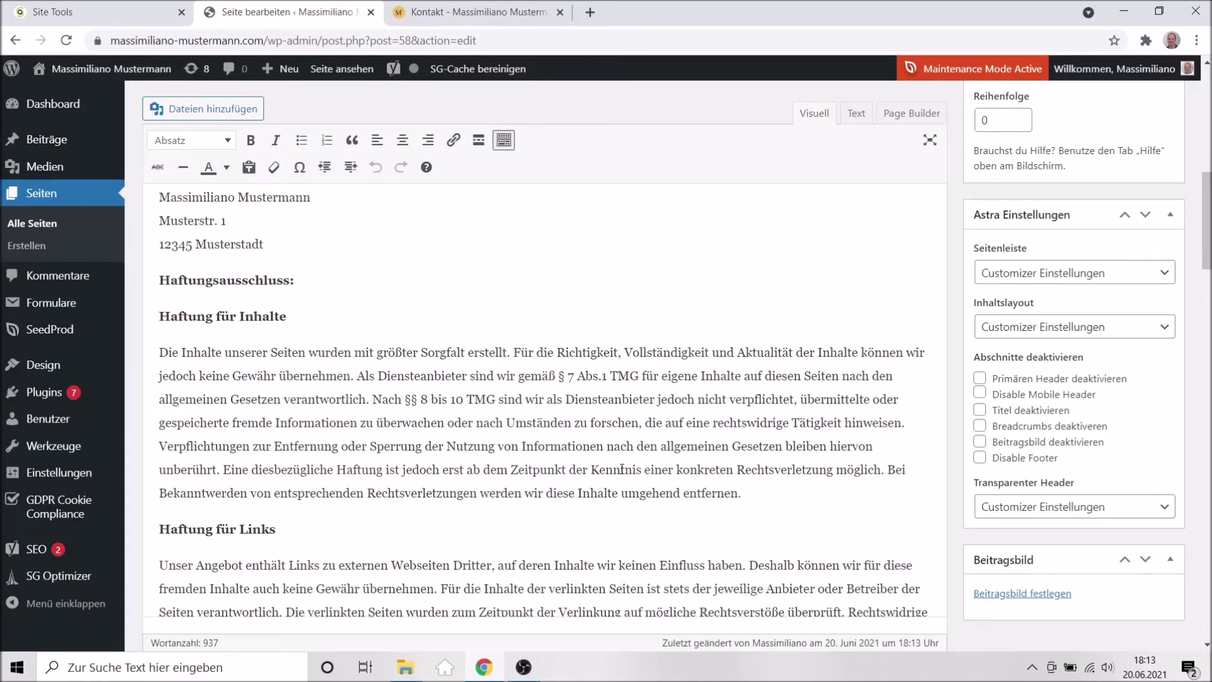
scroll(622, 469, up, 3)
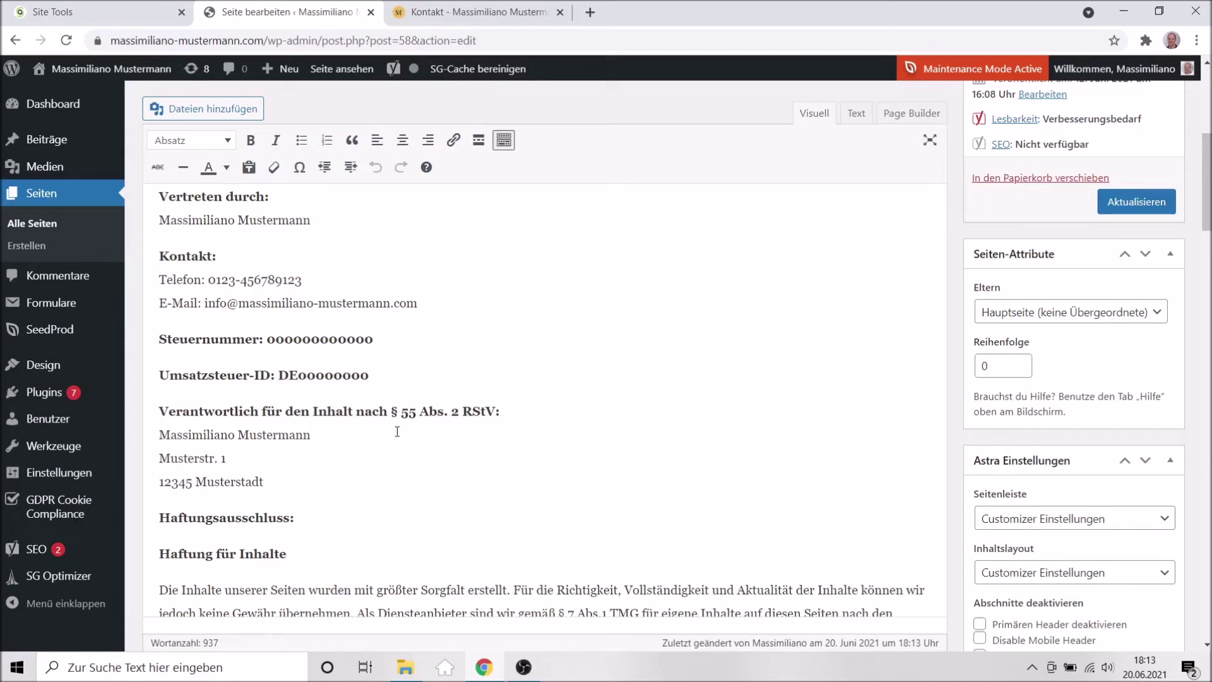
scroll(397, 431, up, 5)
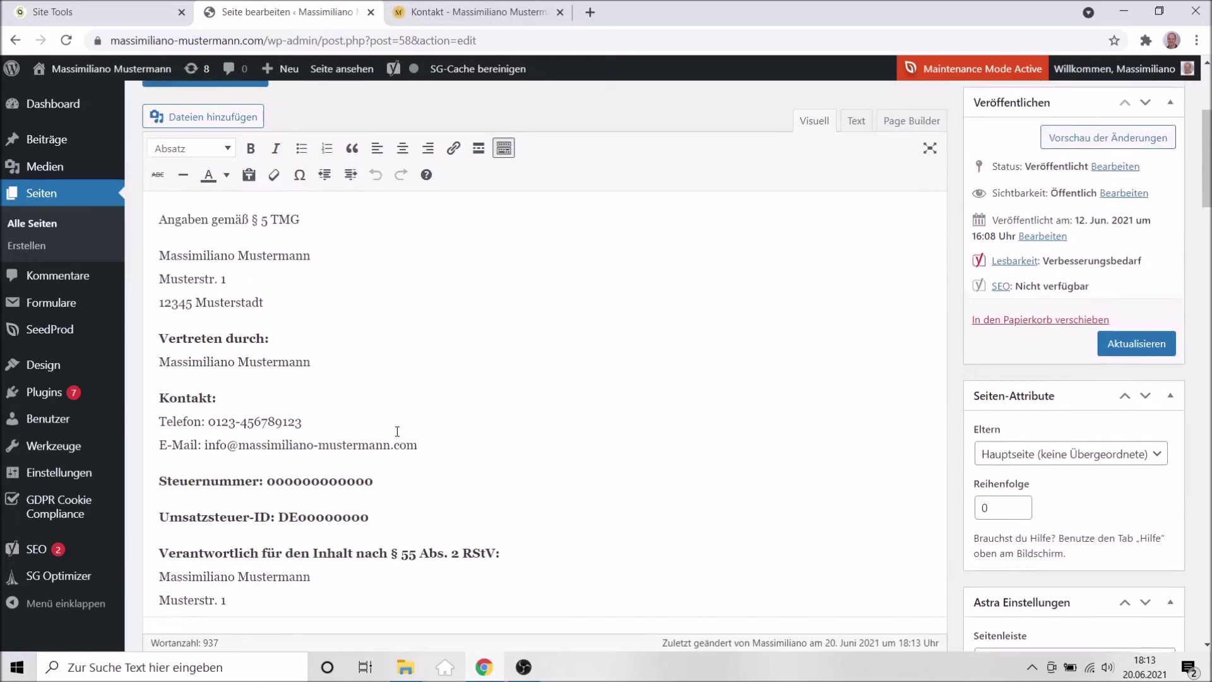
scroll(685, 464, up, 2)
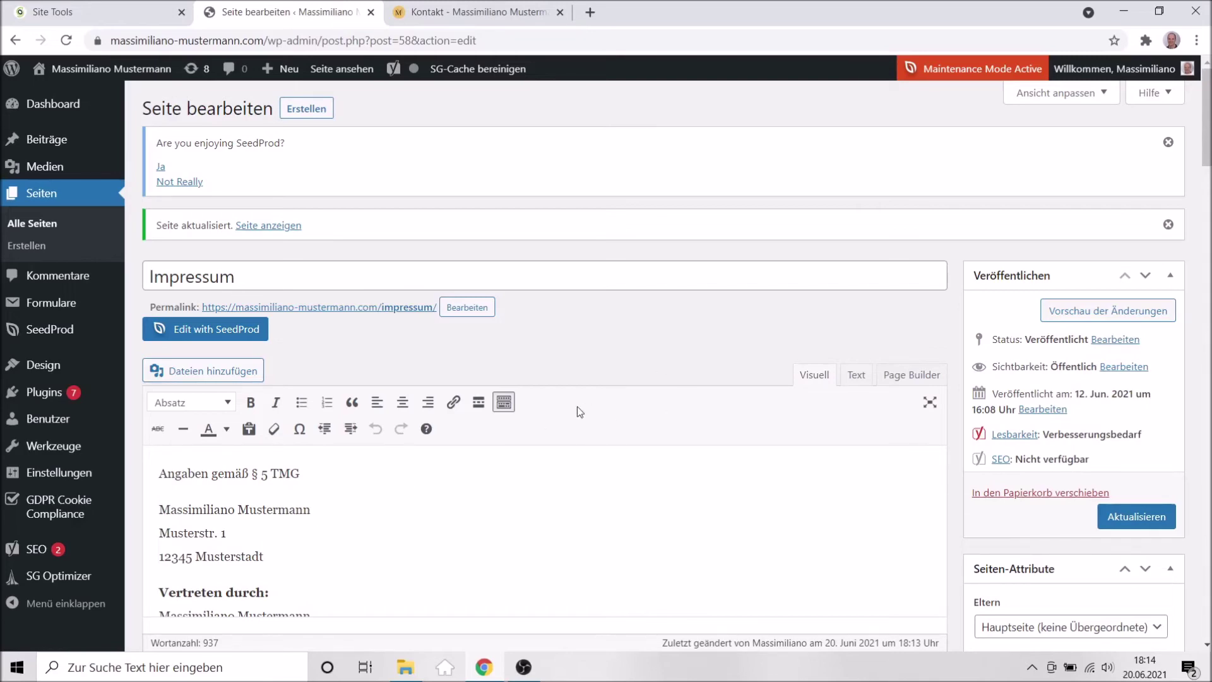
scroll(601, 416, down, 10)
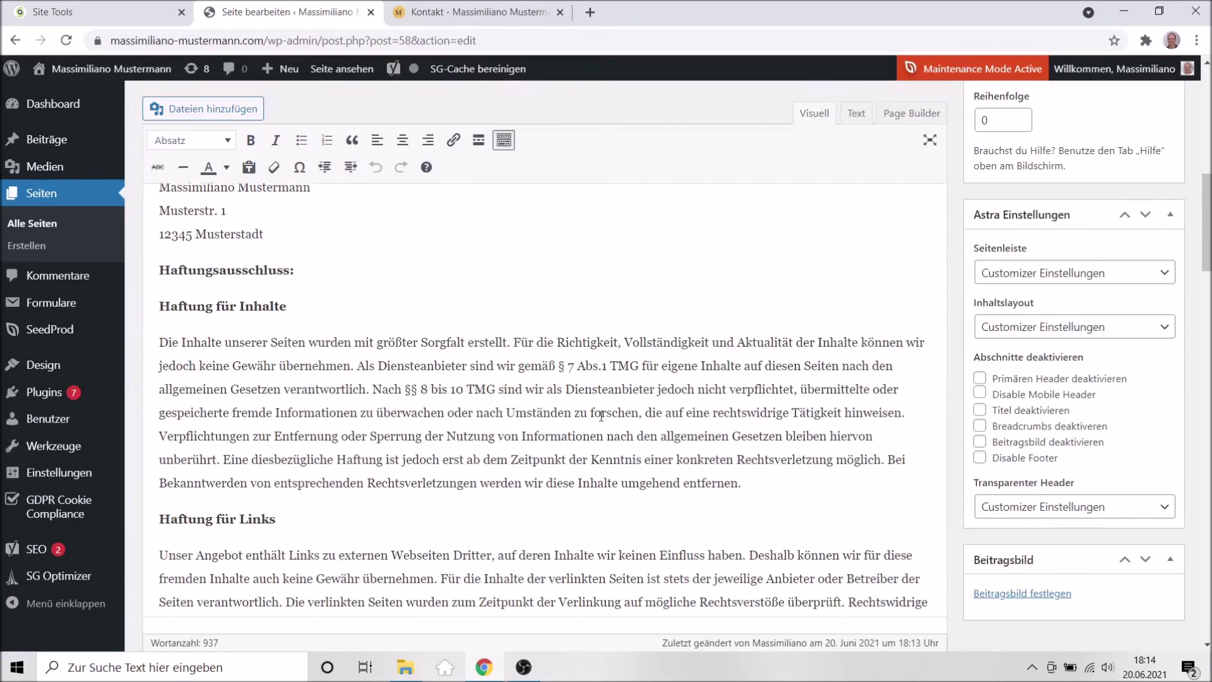
scroll(601, 415, down, 5)
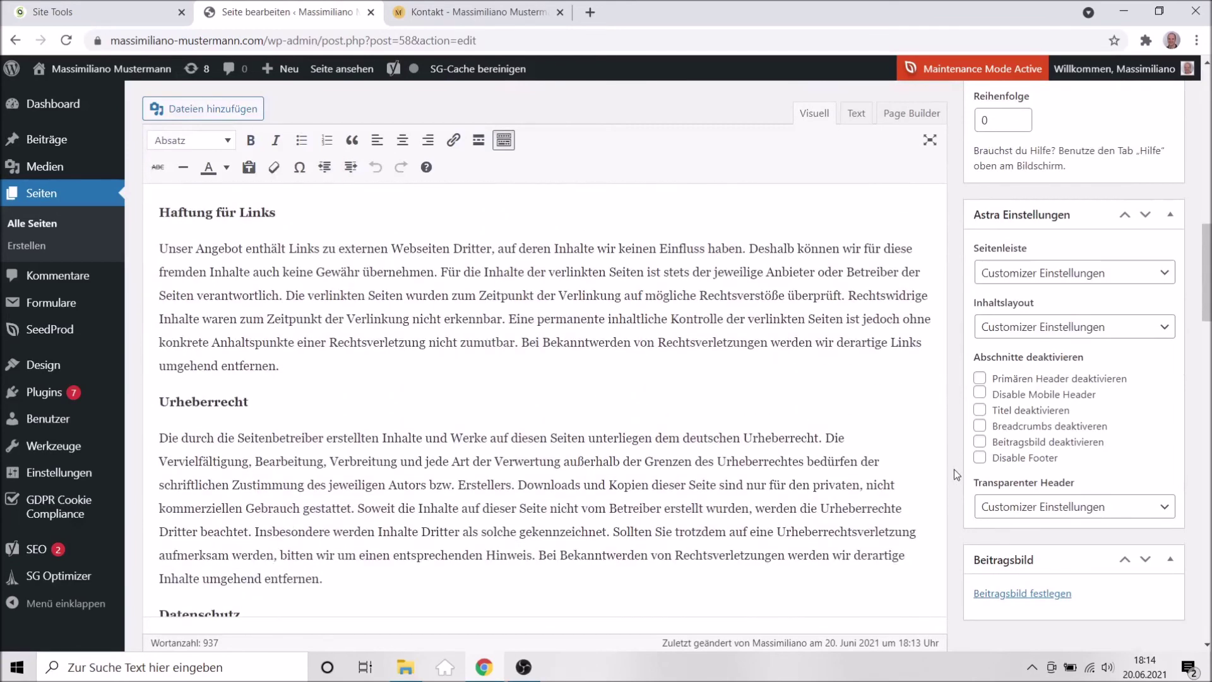
scroll(733, 468, down, 4)
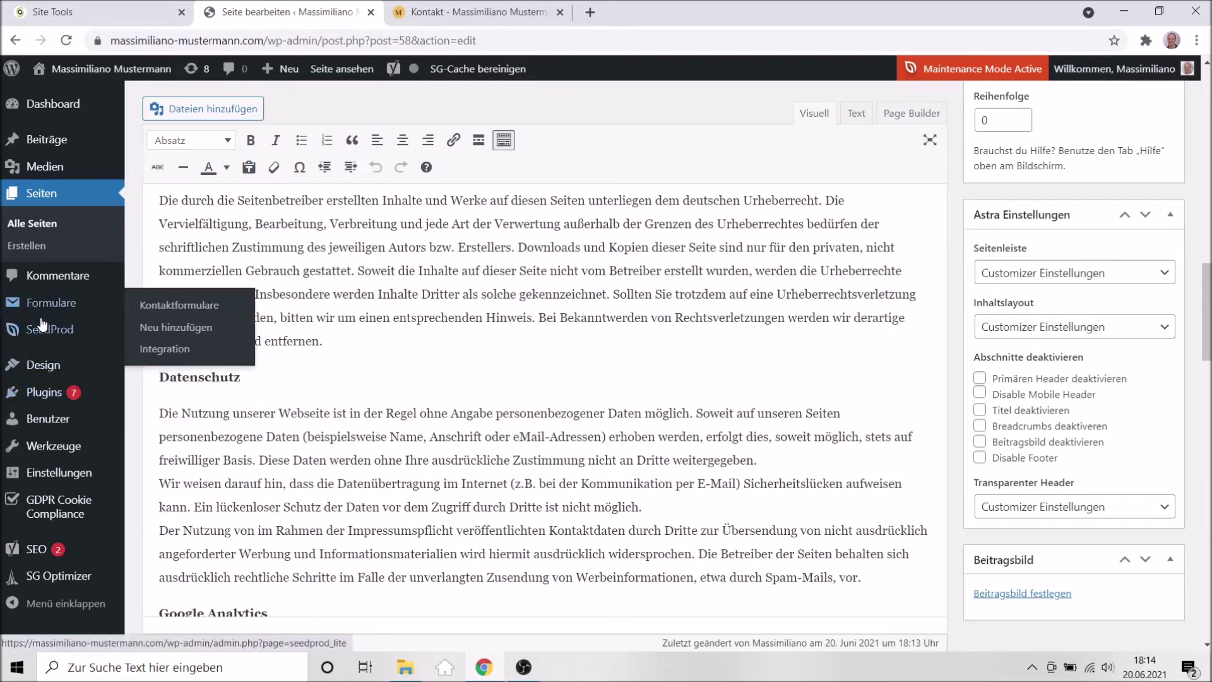
mouse_move(54, 433)
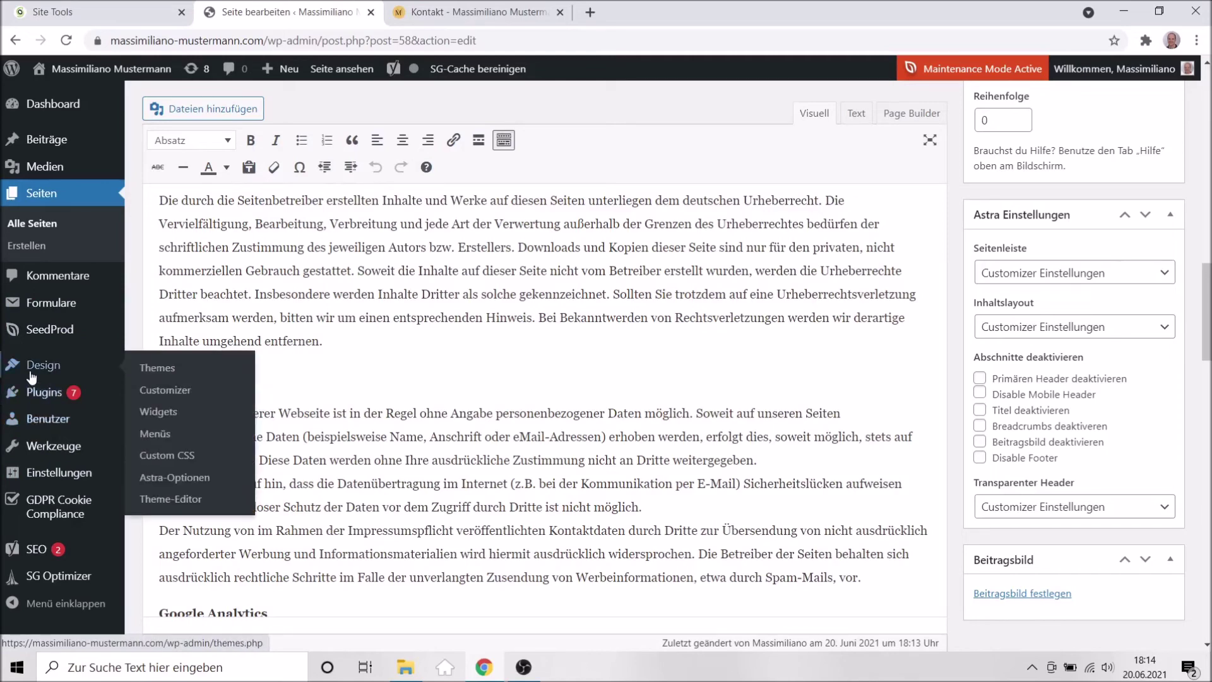
Deactivate the SeedProd Coming Soon & Maintenance Mode plugin and close the extra Kontakt tab.
mouse_move(44, 396)
click(44, 393)
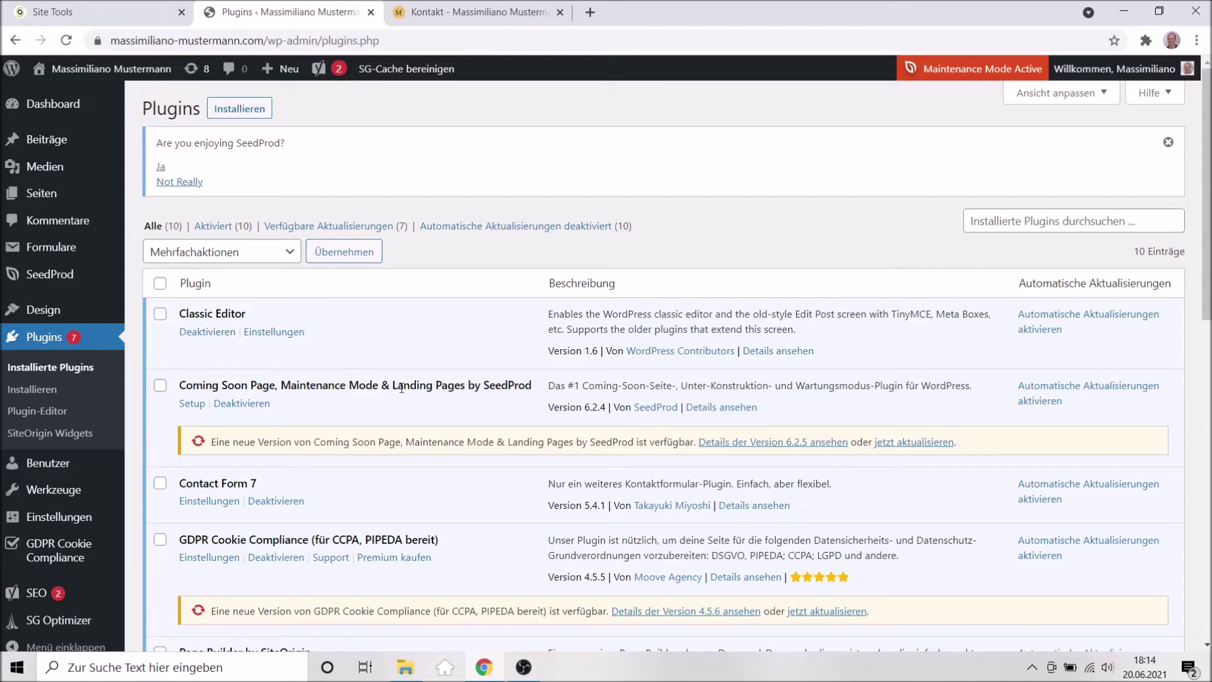
click(245, 404)
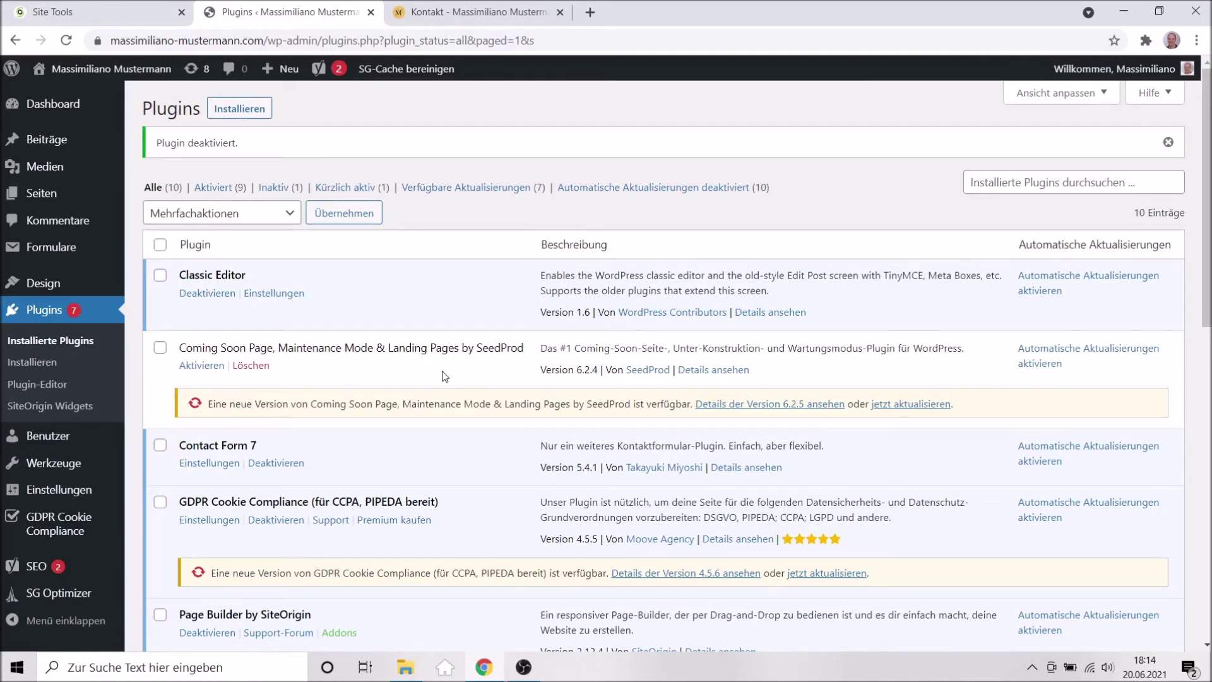
click(559, 12)
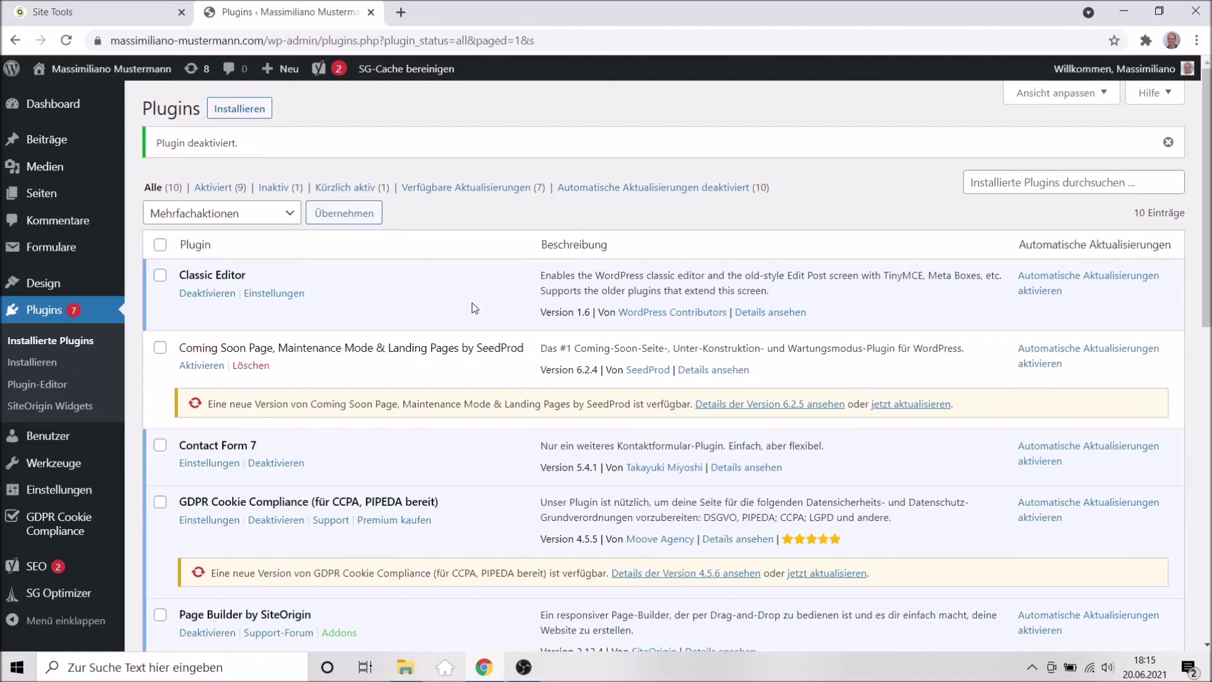
Log out of the admin and load the site's public homepage by trimming the login path.
mouse_move(1084, 77)
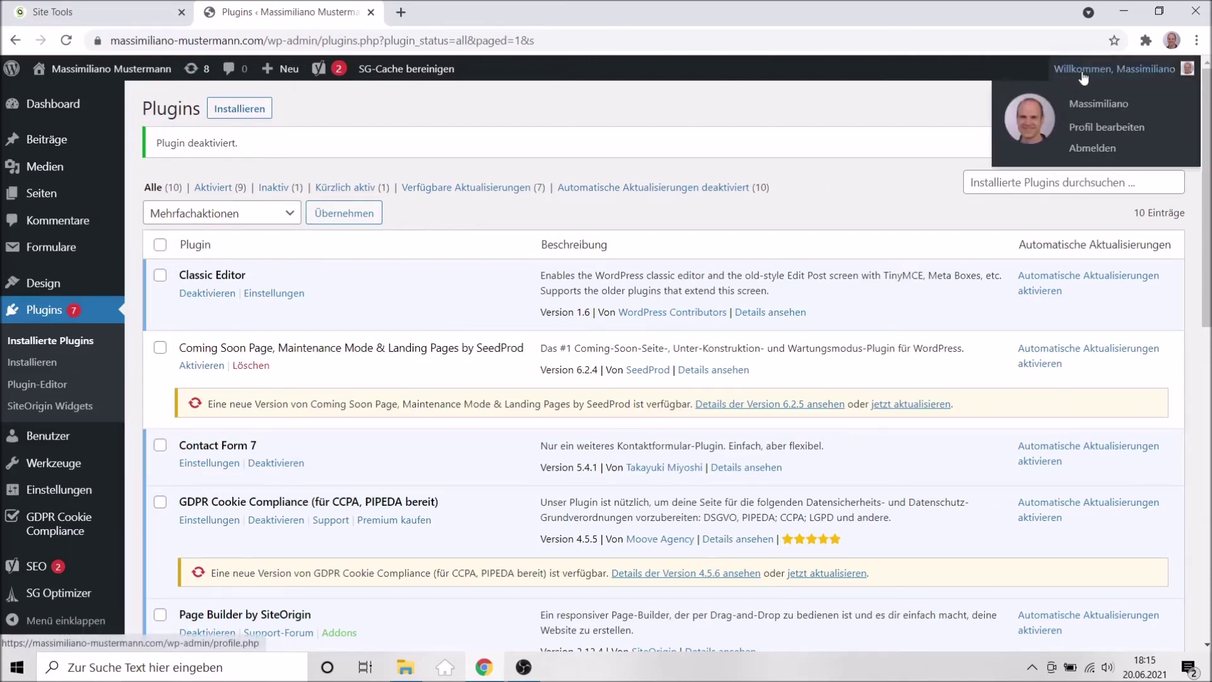
click(1092, 147)
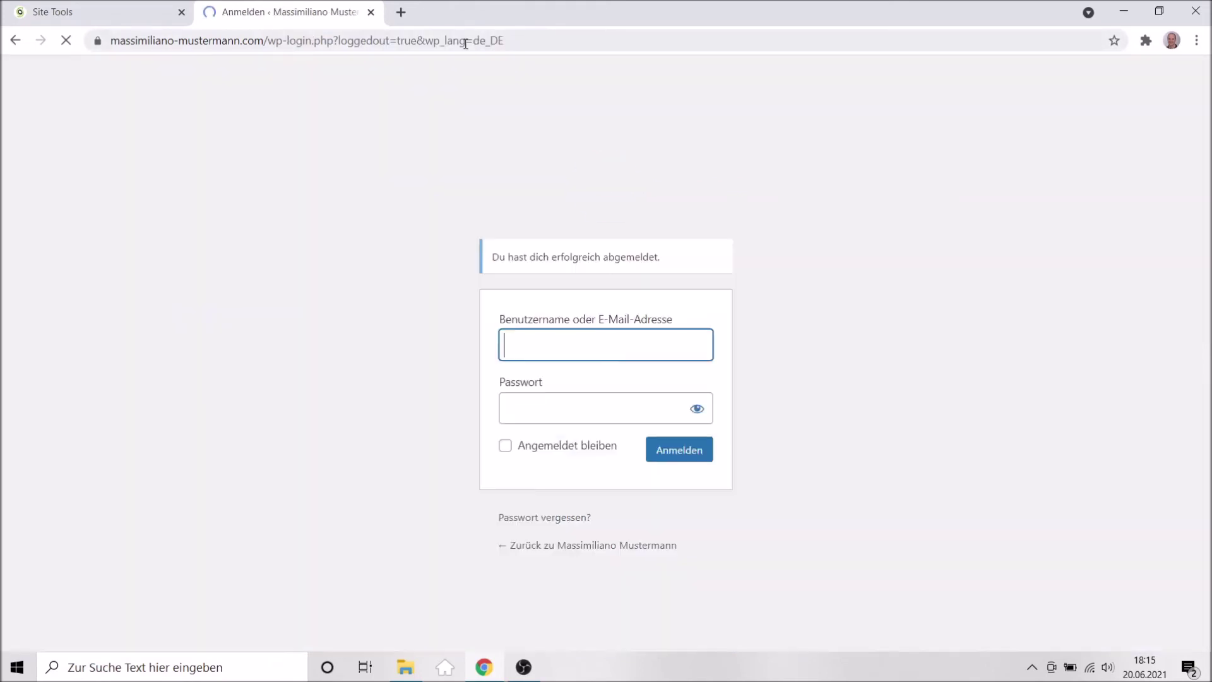
click(466, 40)
click(347, 41)
drag(305, 40, 542, 51)
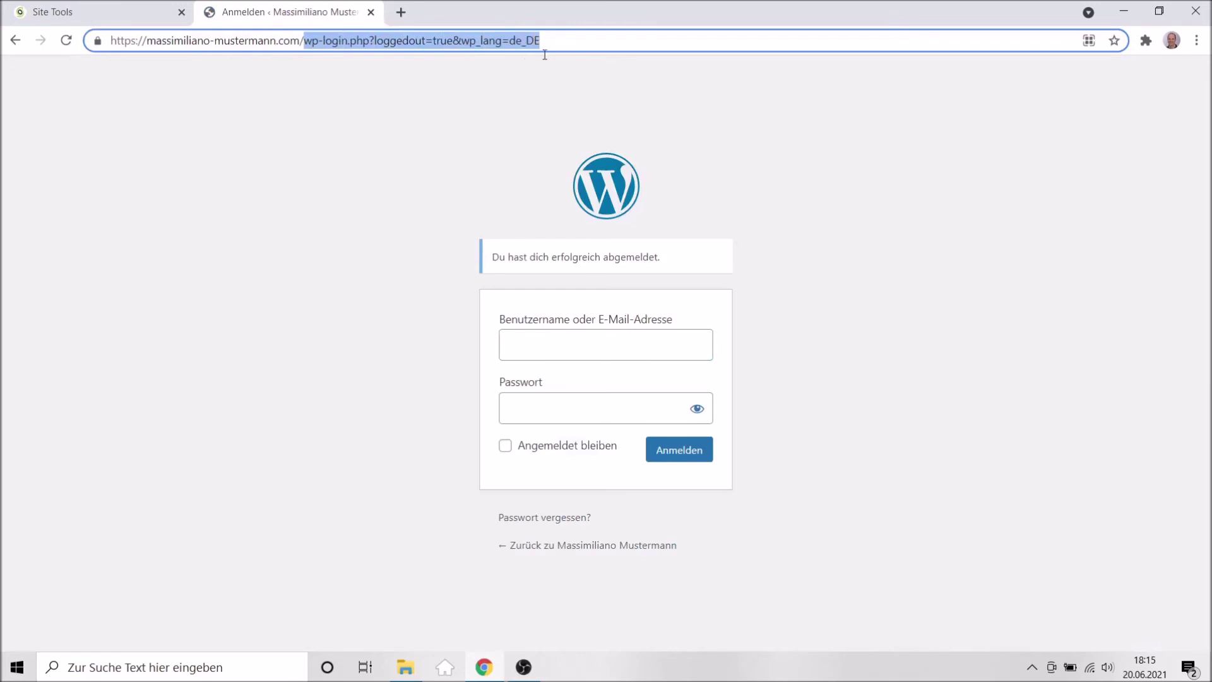
key(BackSpace)
key(Return)
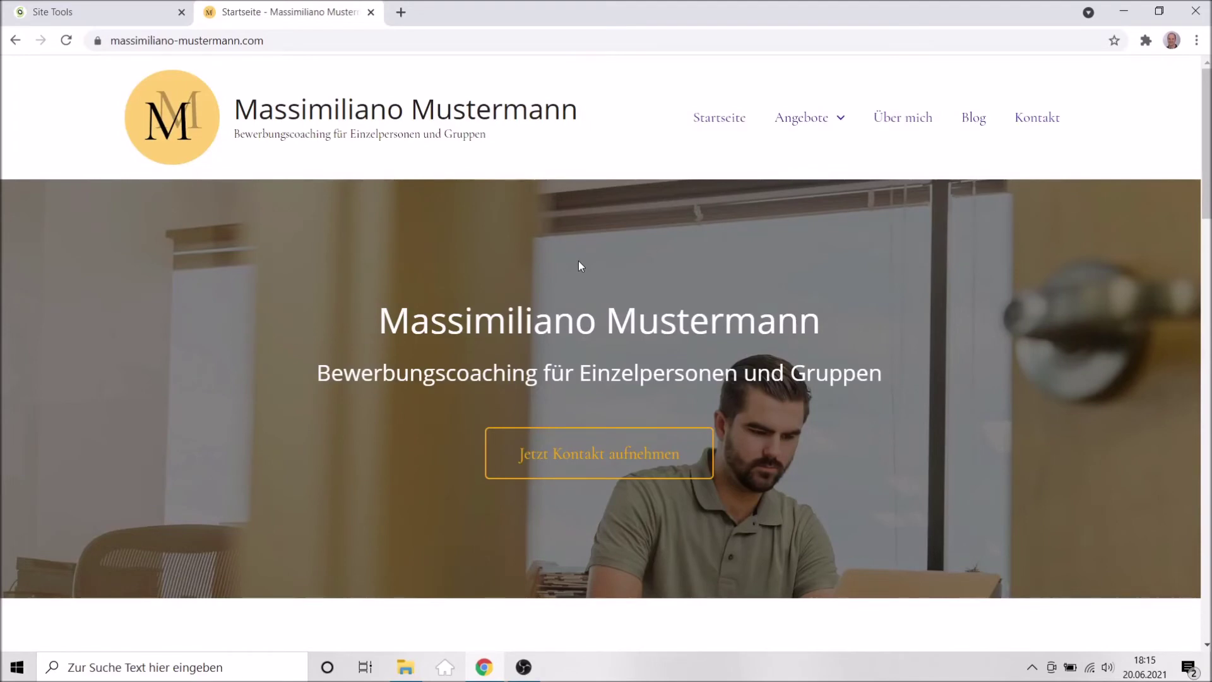
Browse the homepage, then open and scroll through the Über mich page.
scroll(578, 261, down, 7)
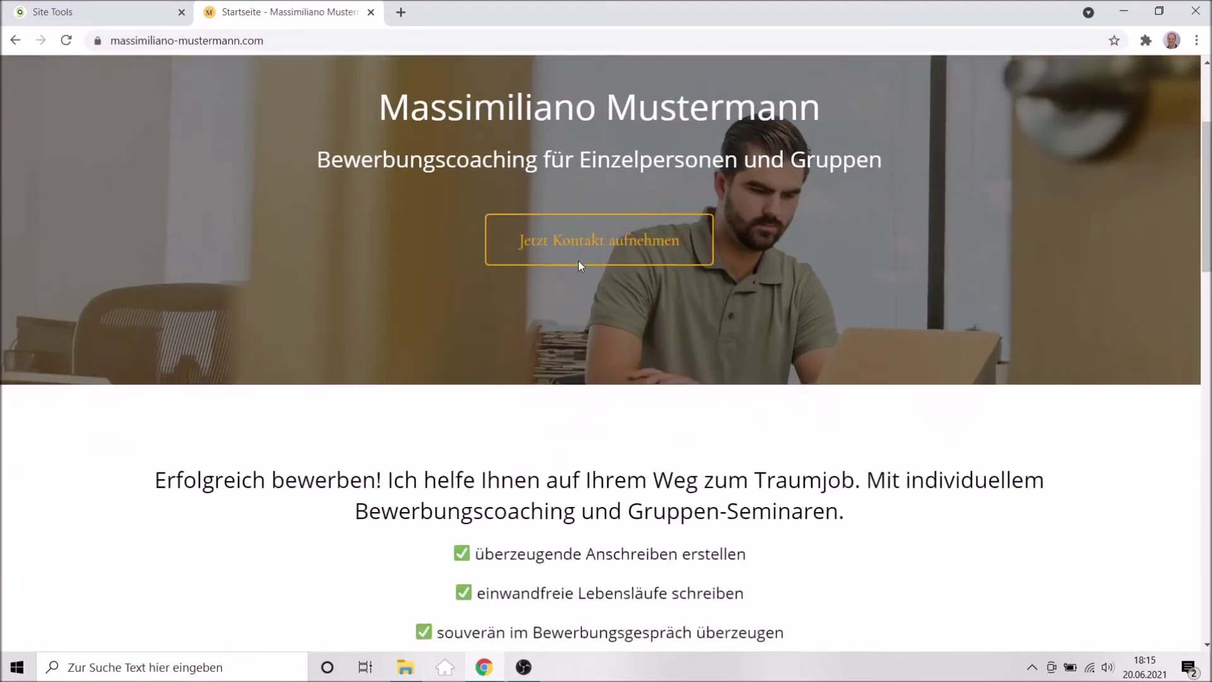
scroll(578, 260, down, 19)
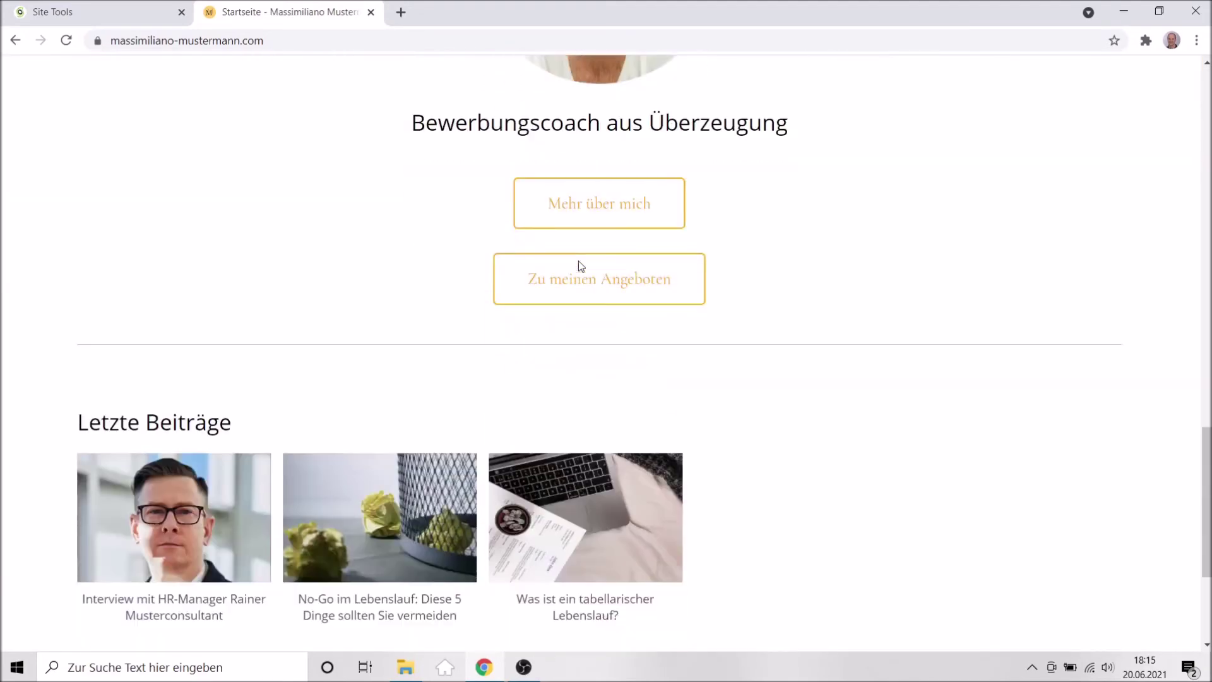
scroll(578, 260, up, 15)
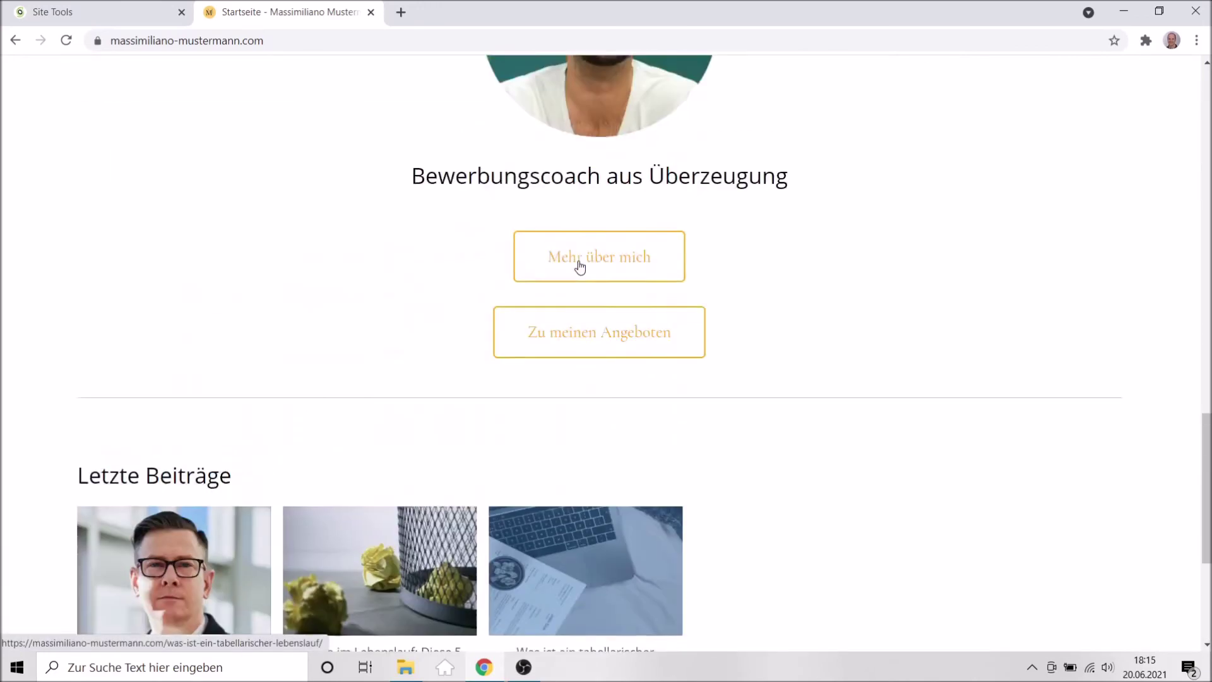
scroll(579, 260, up, 9)
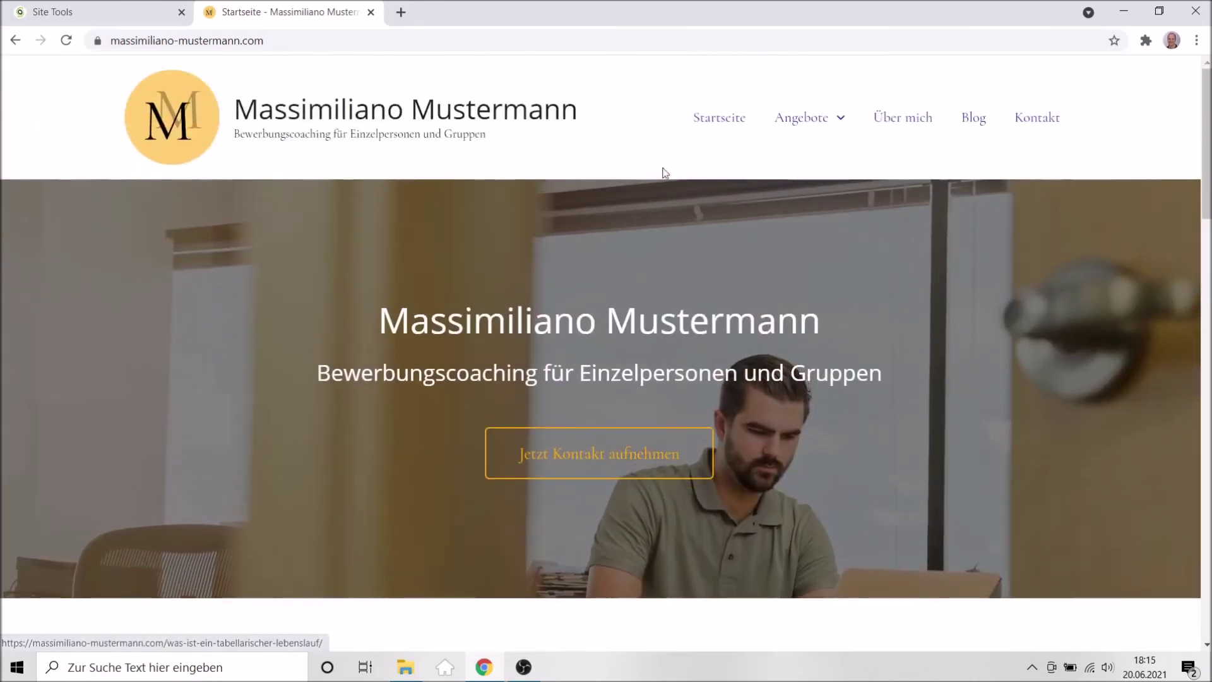
click(906, 125)
scroll(503, 396, down, 7)
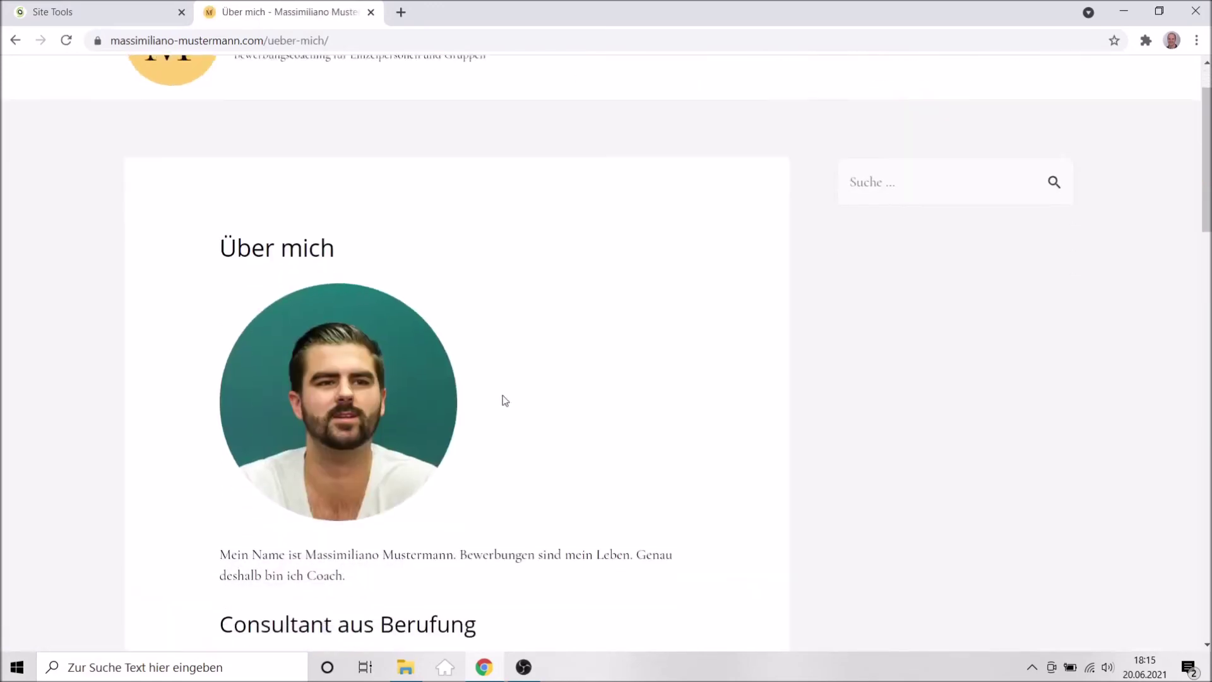
scroll(503, 399, down, 12)
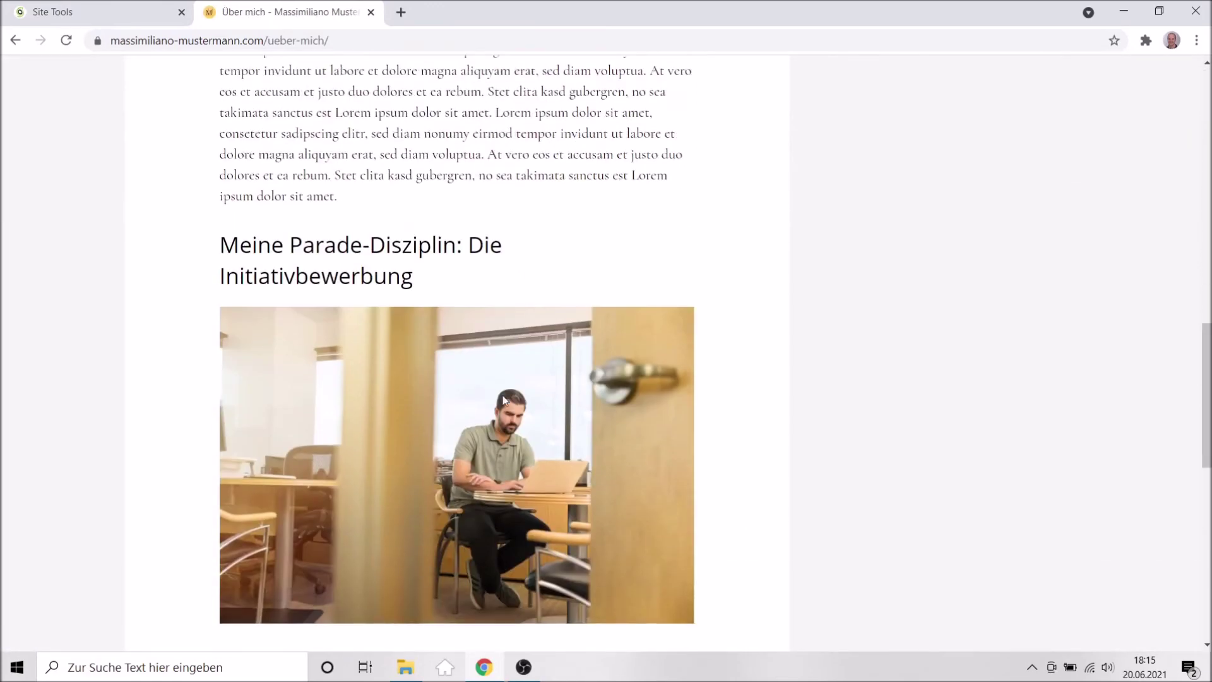
scroll(503, 398, down, 8)
scroll(503, 399, up, 7)
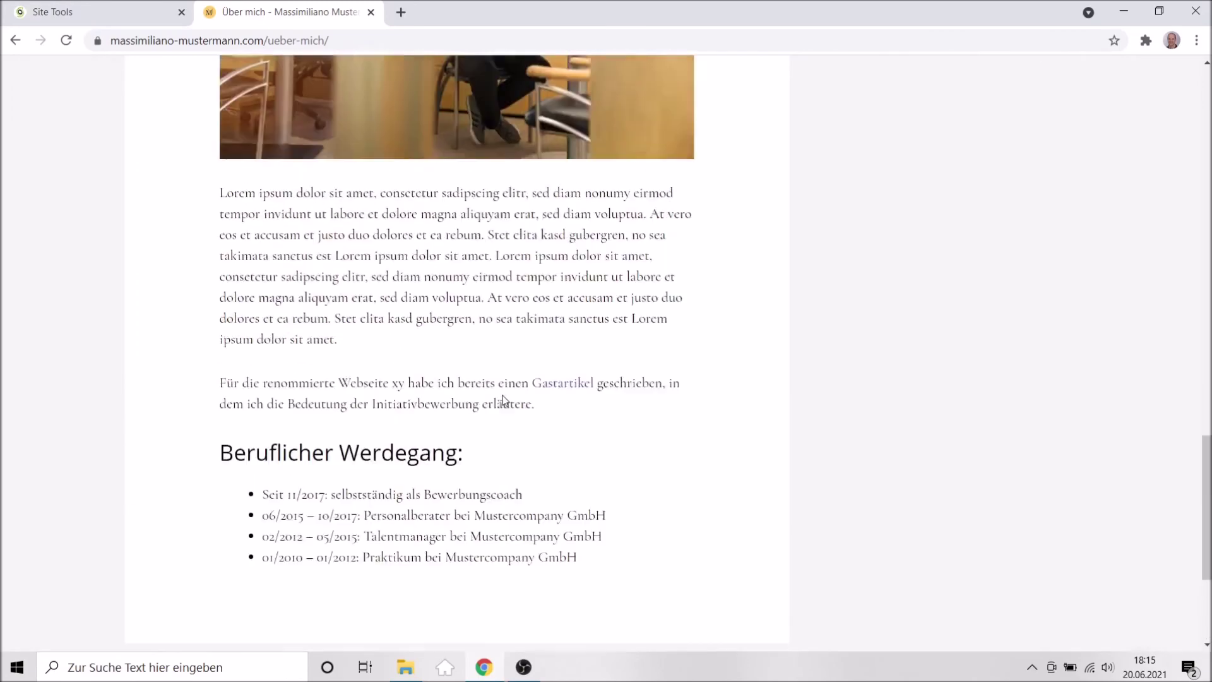
scroll(504, 400, up, 15)
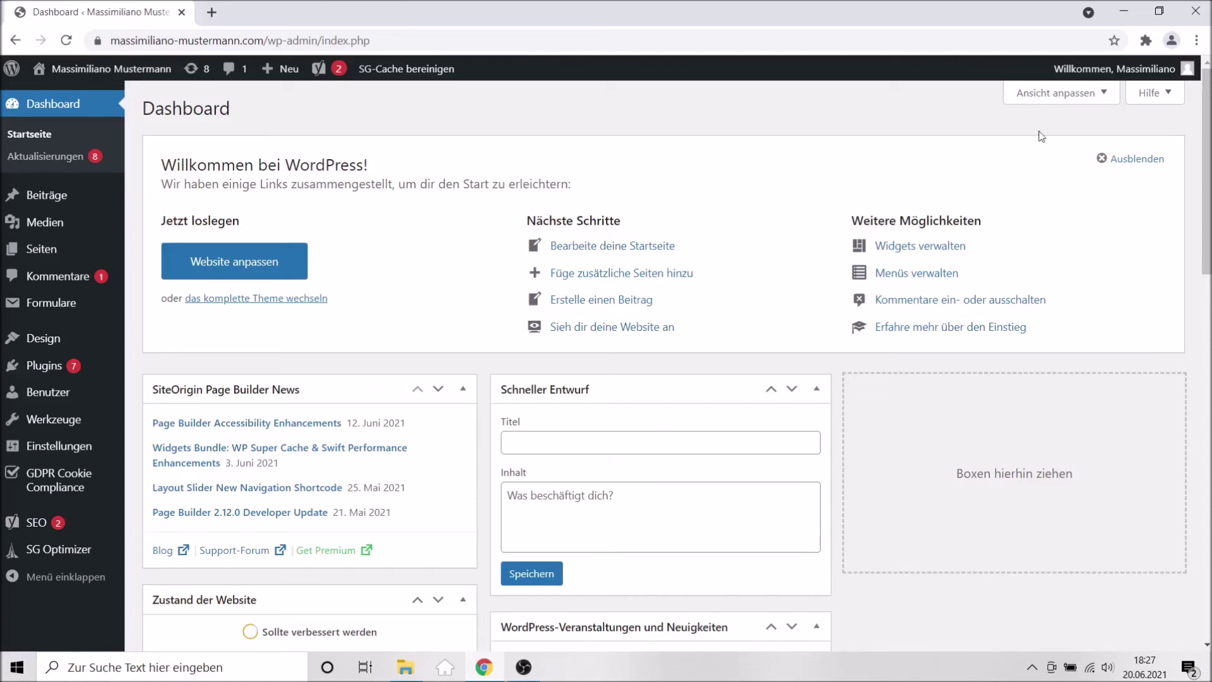
Open the General settings and check the Administrator-E-Mail-Adresse field.
mouse_move(1192, 82)
mouse_move(68, 369)
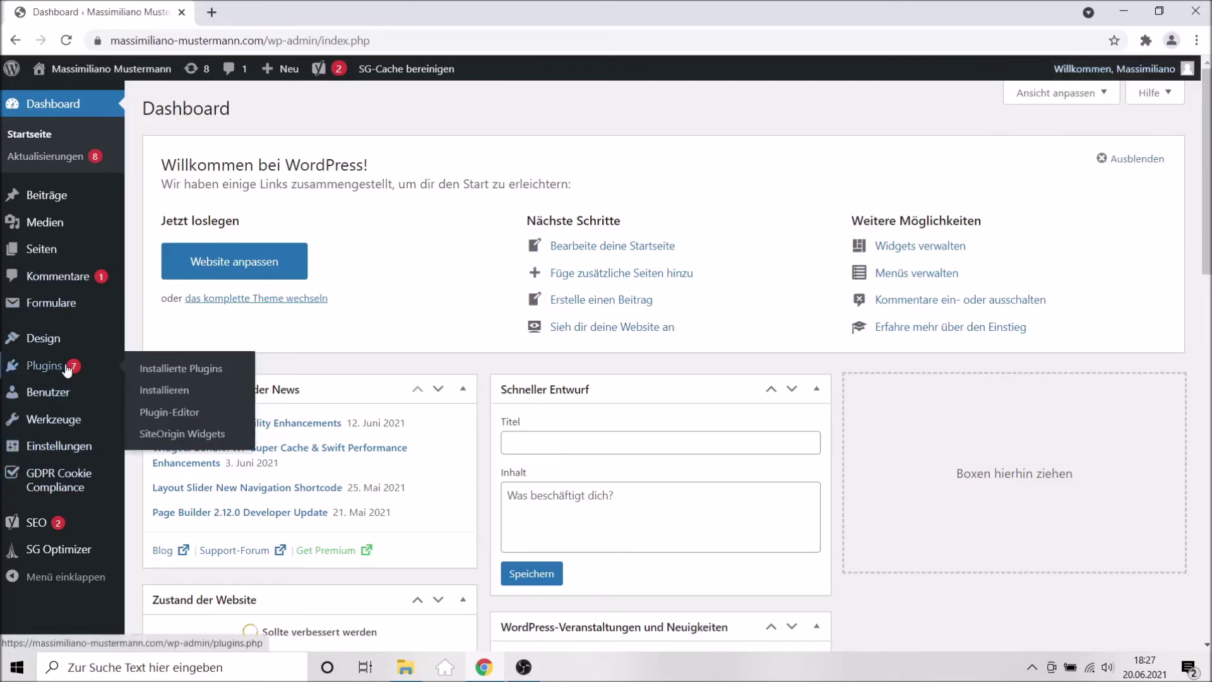
click(56, 446)
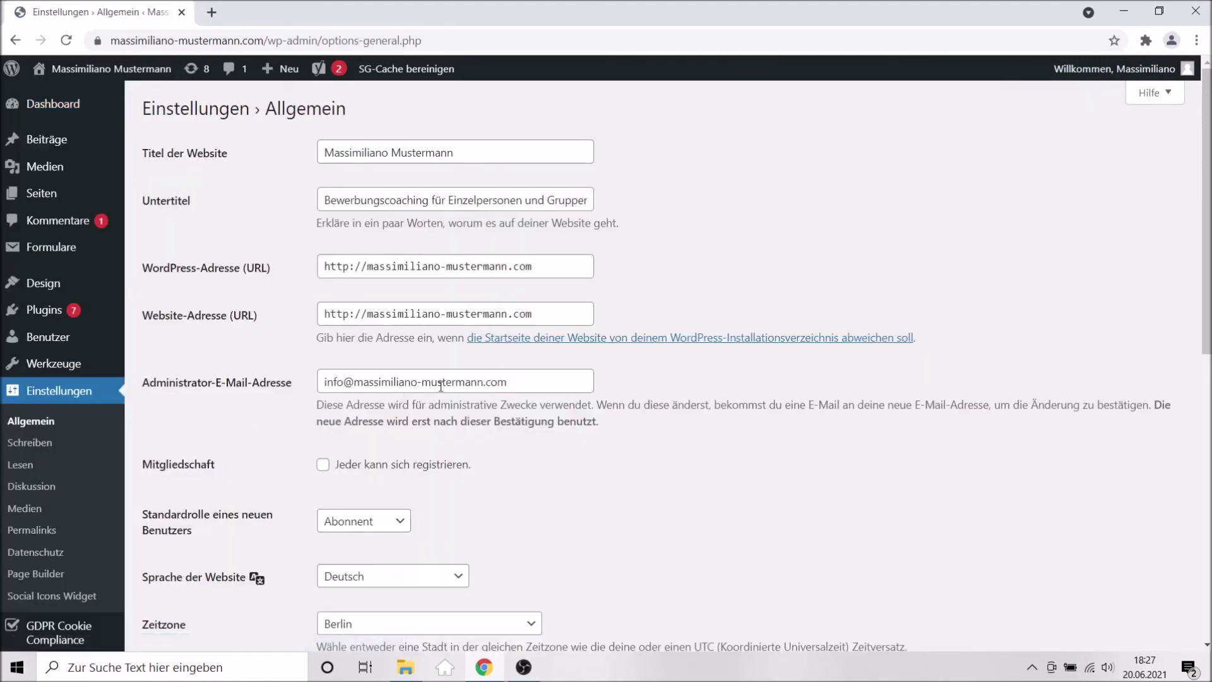
click(417, 383)
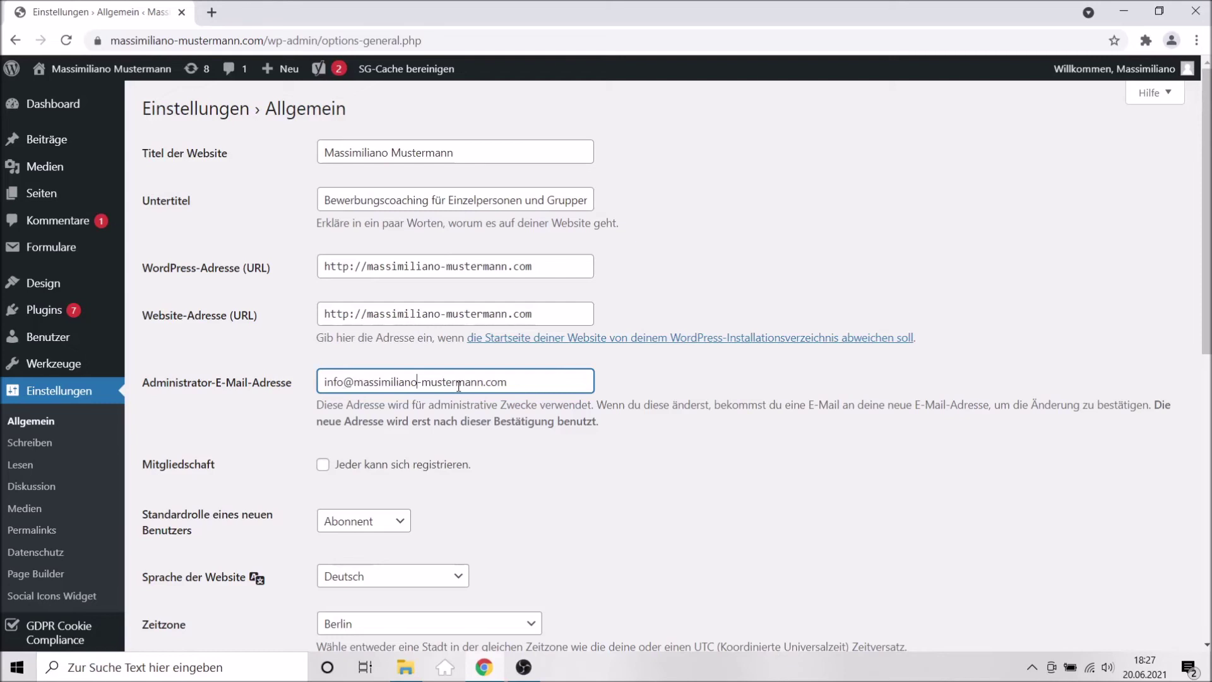
Open the live site in a new tab via the site name's link menu.
mouse_move(1114, 69)
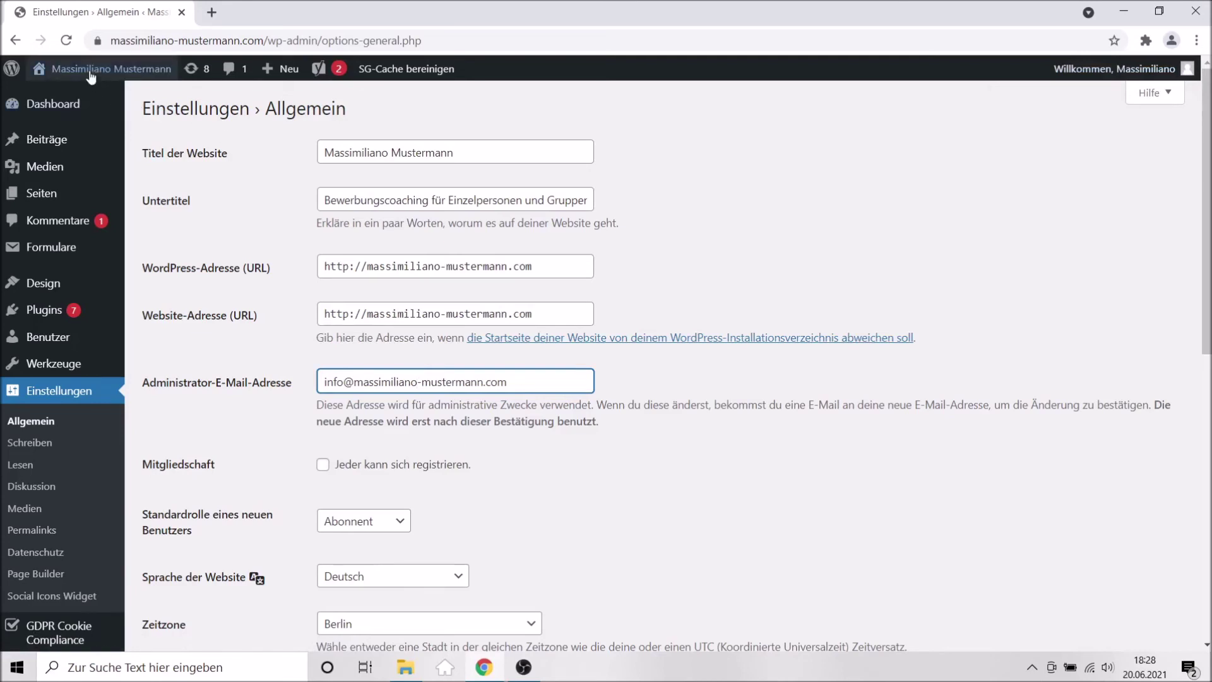
right_click(69, 95)
click(88, 105)
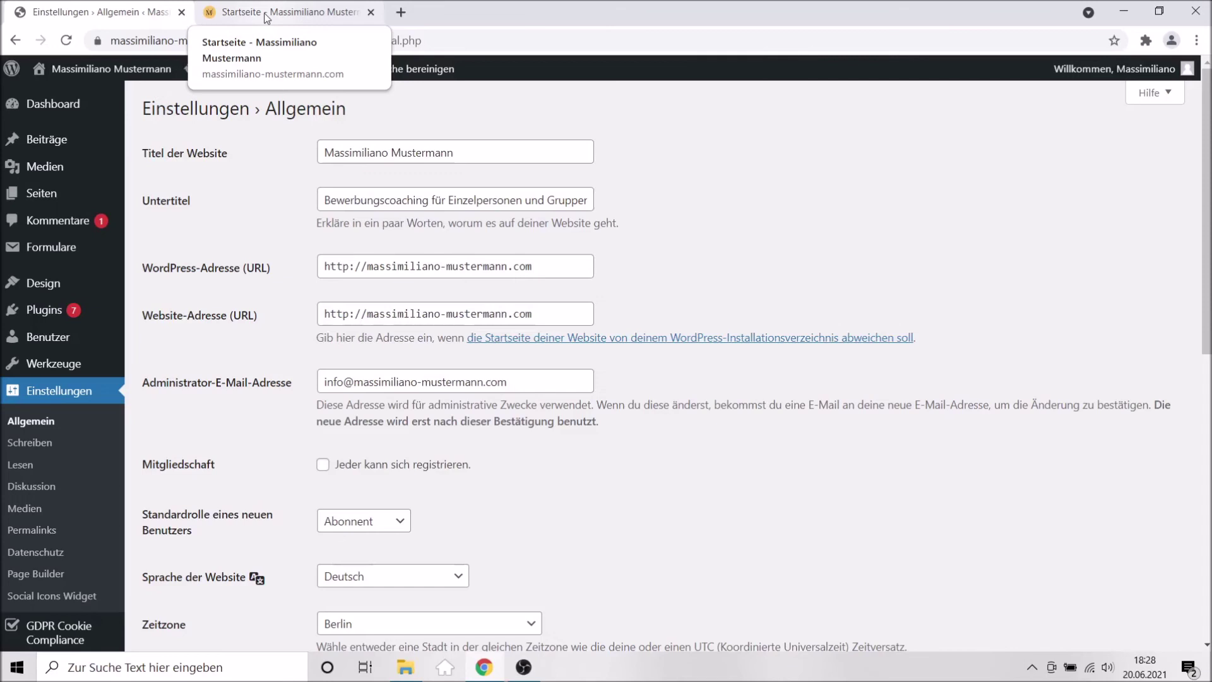
On the live site, open the blog post 'Was ist ein tabellarischer Lebenslauf?', then return to the settings tab.
click(266, 14)
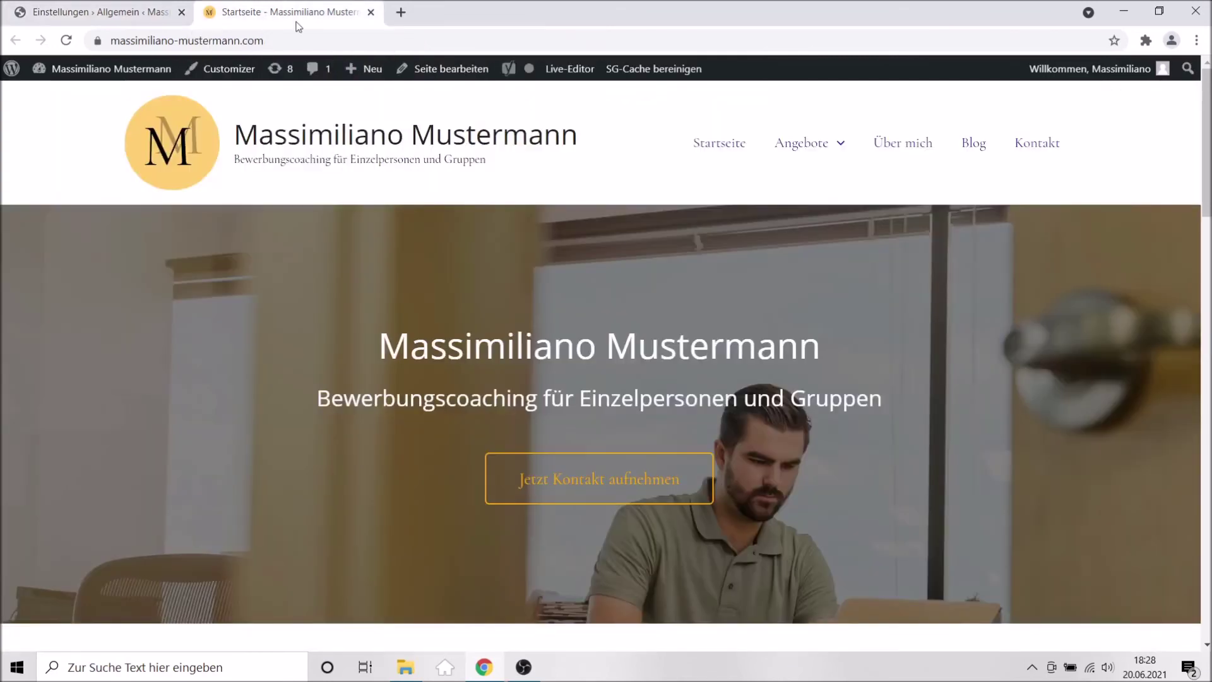
click(968, 150)
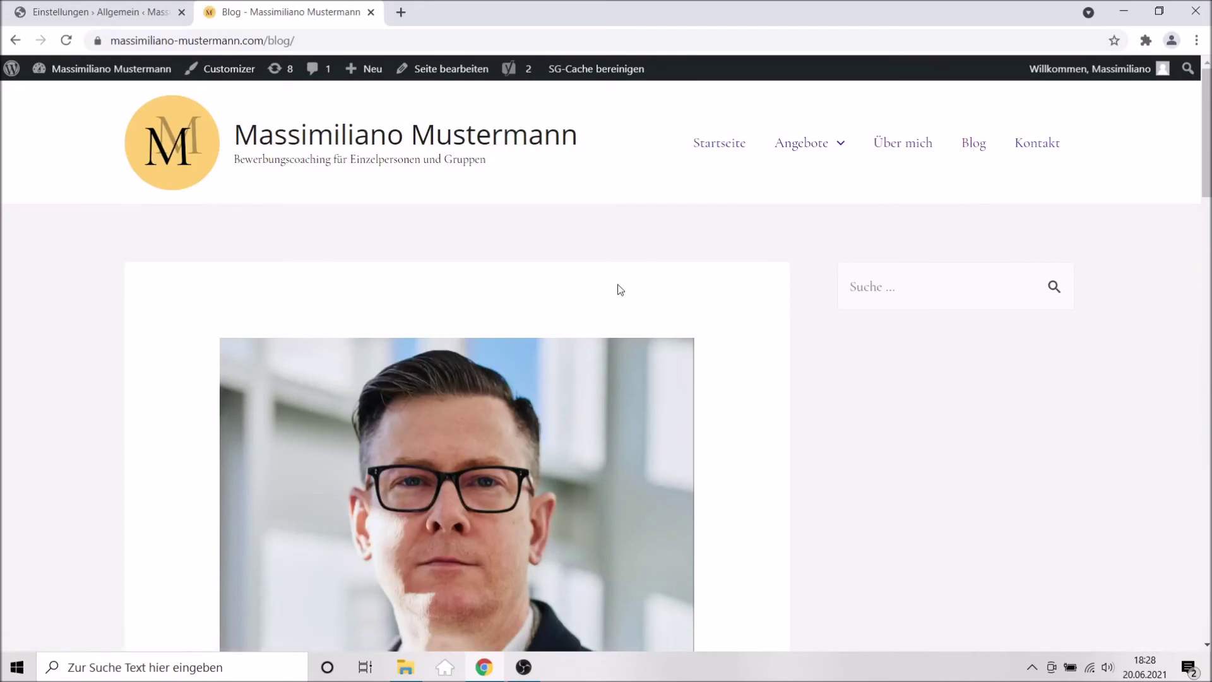
scroll(567, 292, down, 14)
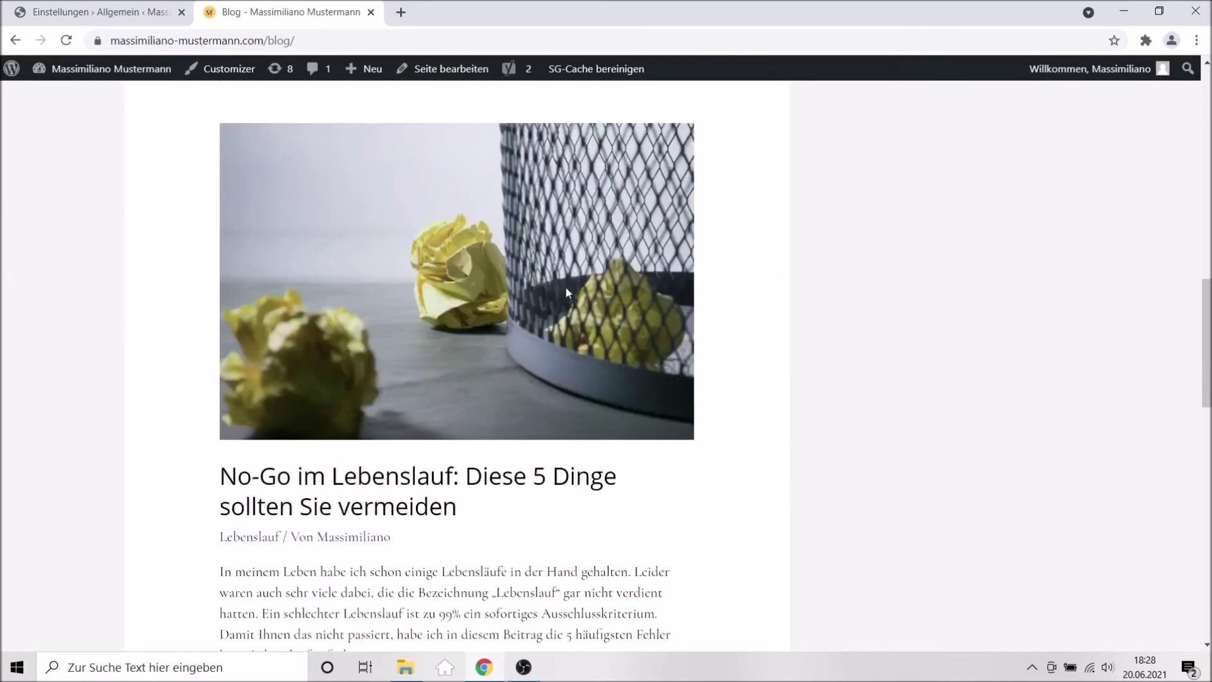
scroll(567, 291, down, 12)
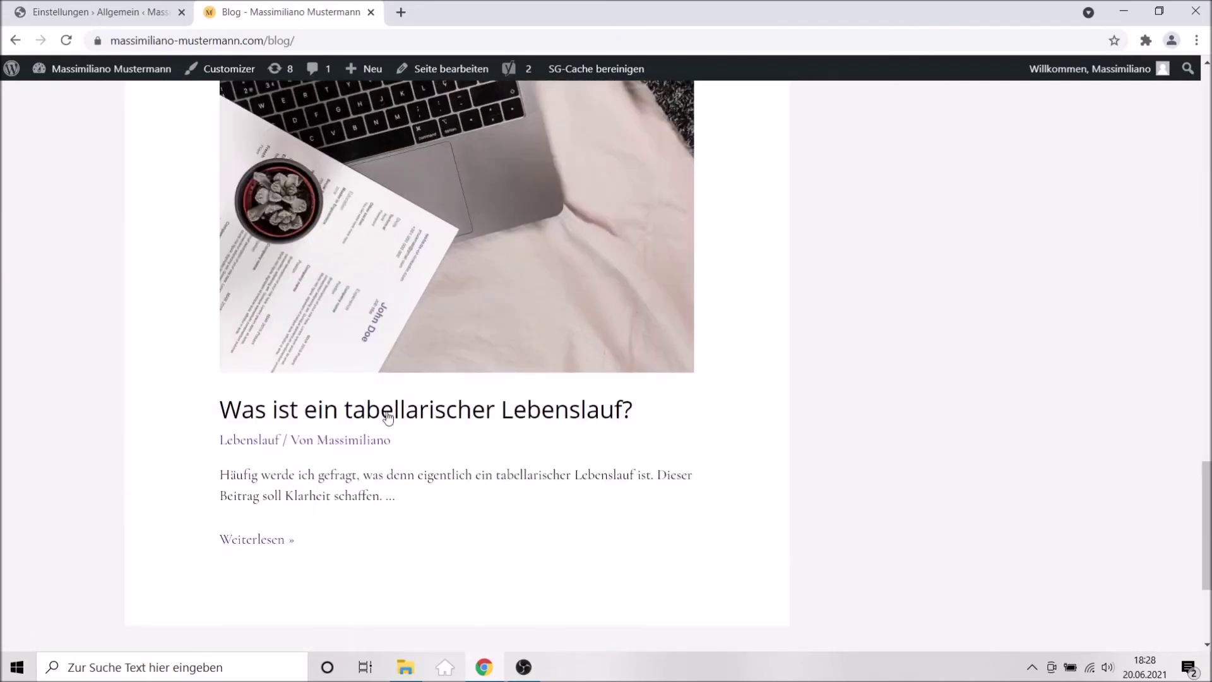
click(361, 413)
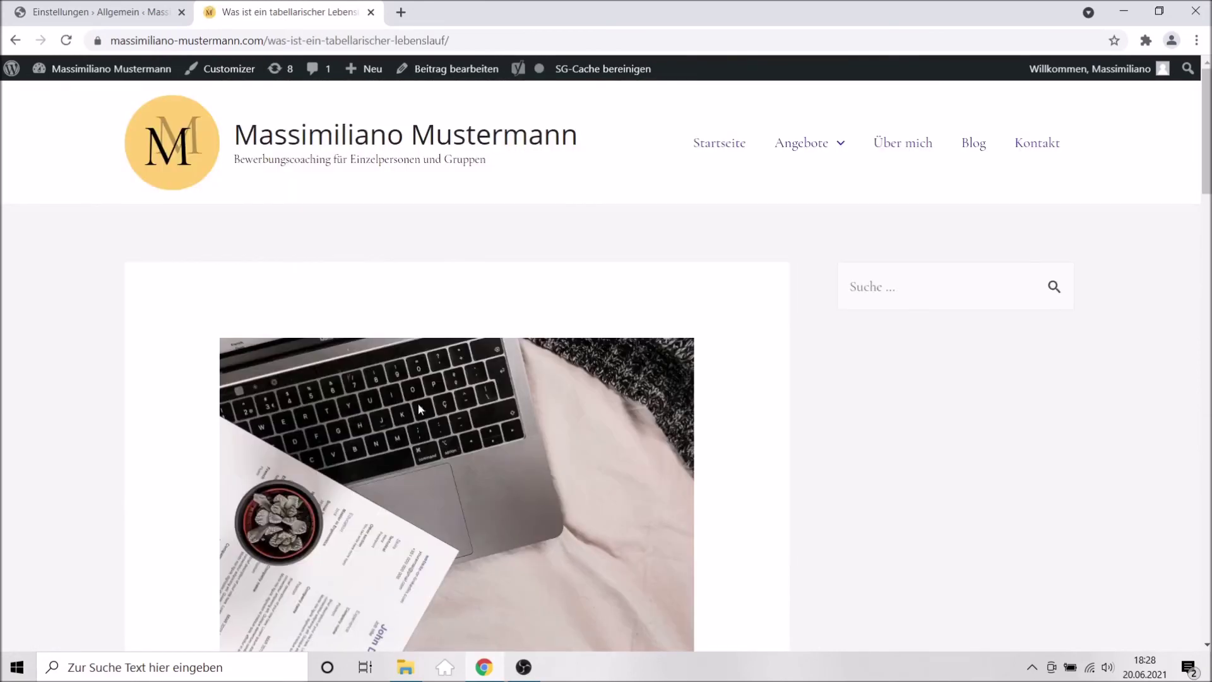
scroll(566, 389, down, 20)
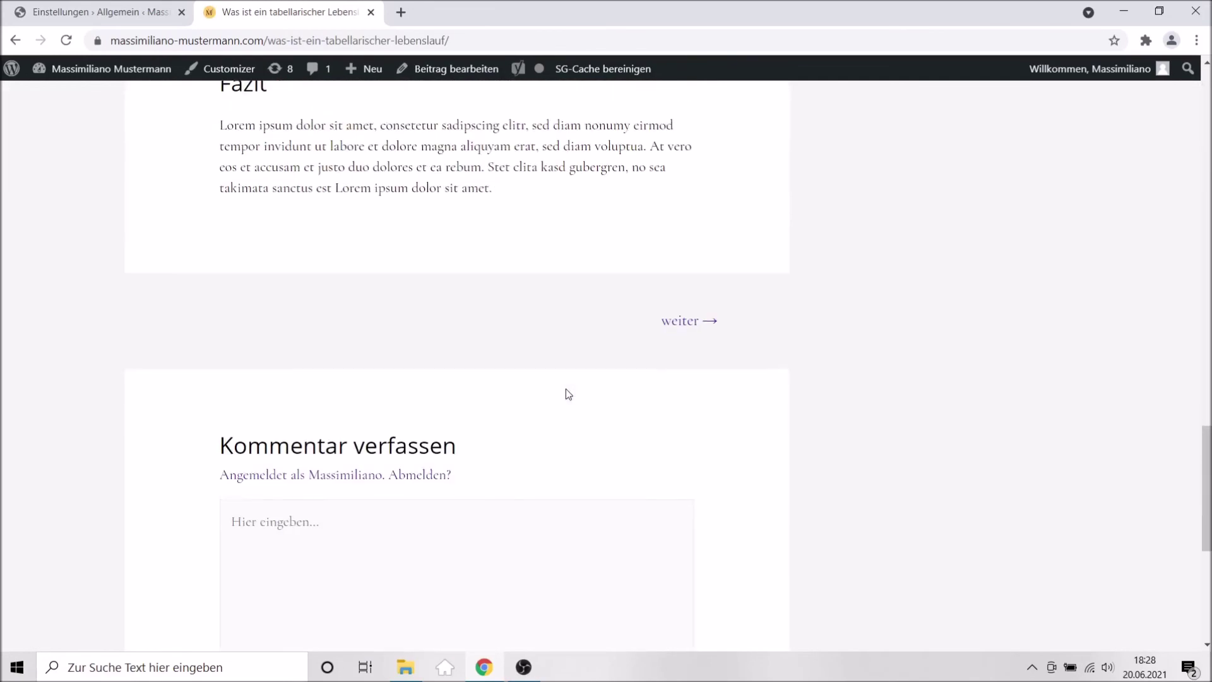
scroll(565, 389, down, 6)
scroll(565, 388, up, 5)
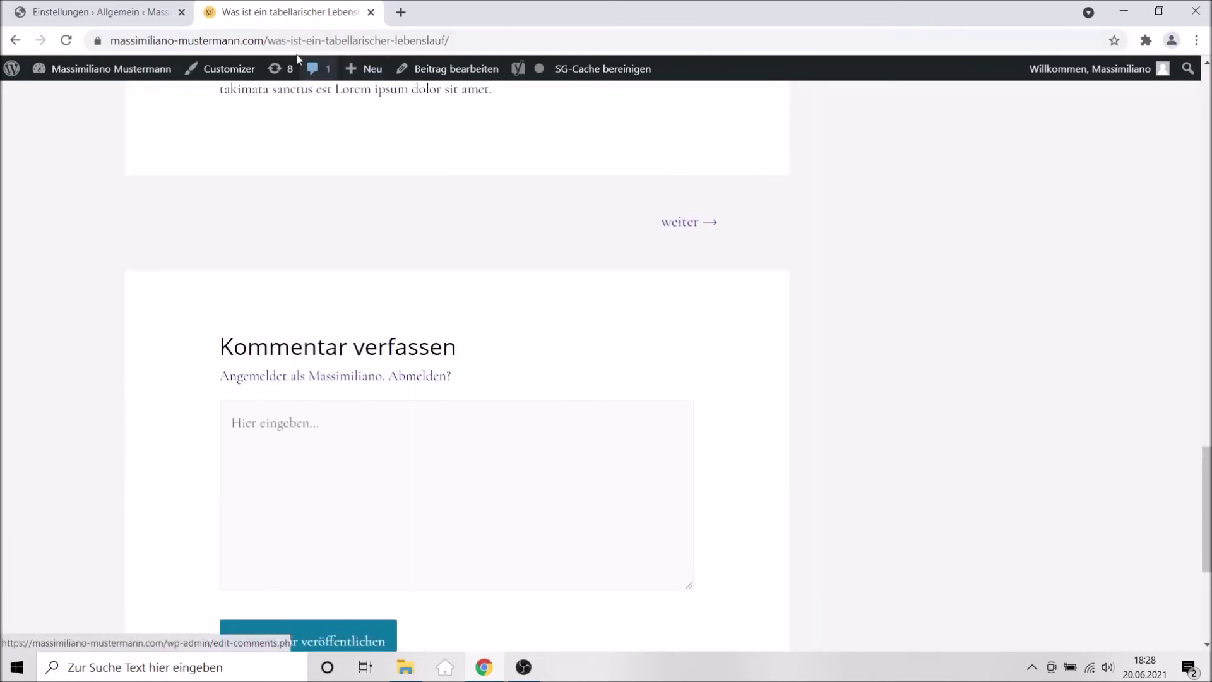
click(118, 10)
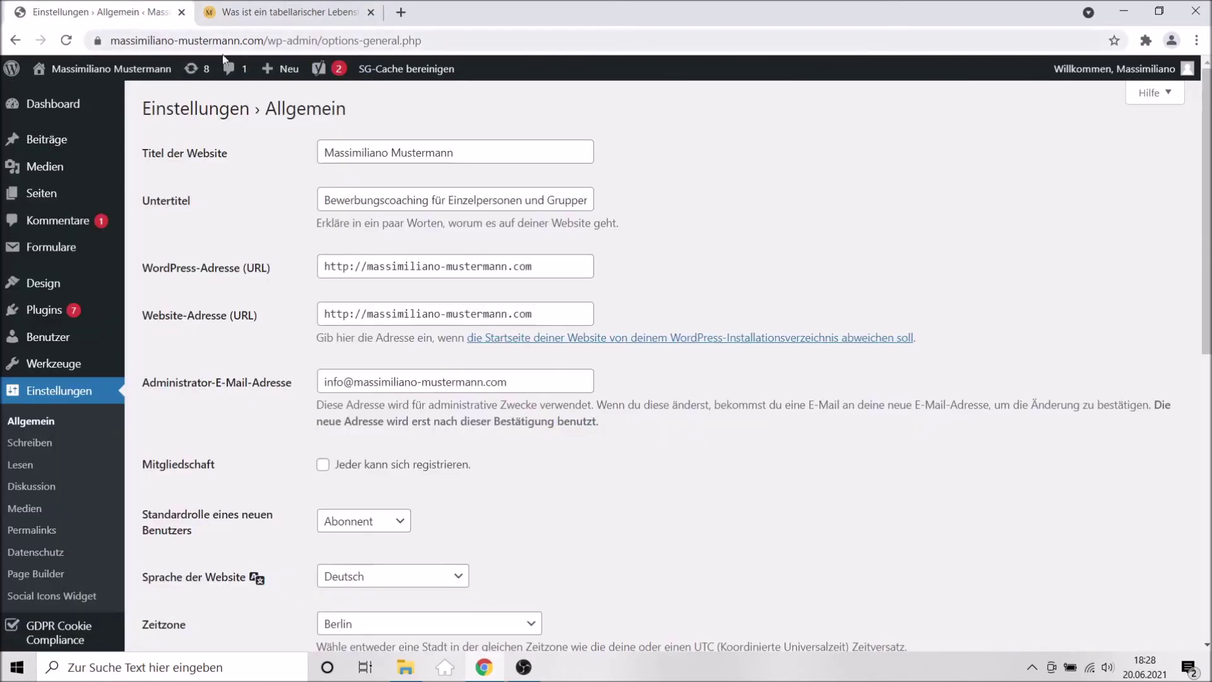
Approve ('Freigeben') the pending visitor comment in the admin comments list.
click(234, 74)
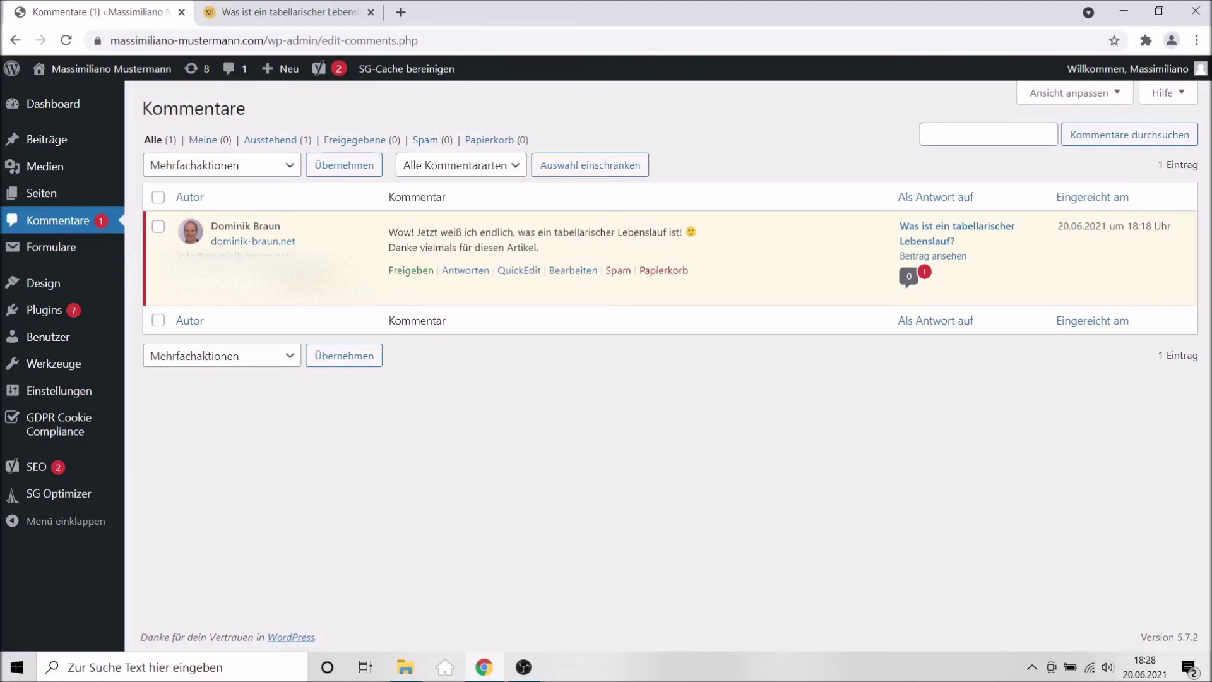
click(404, 271)
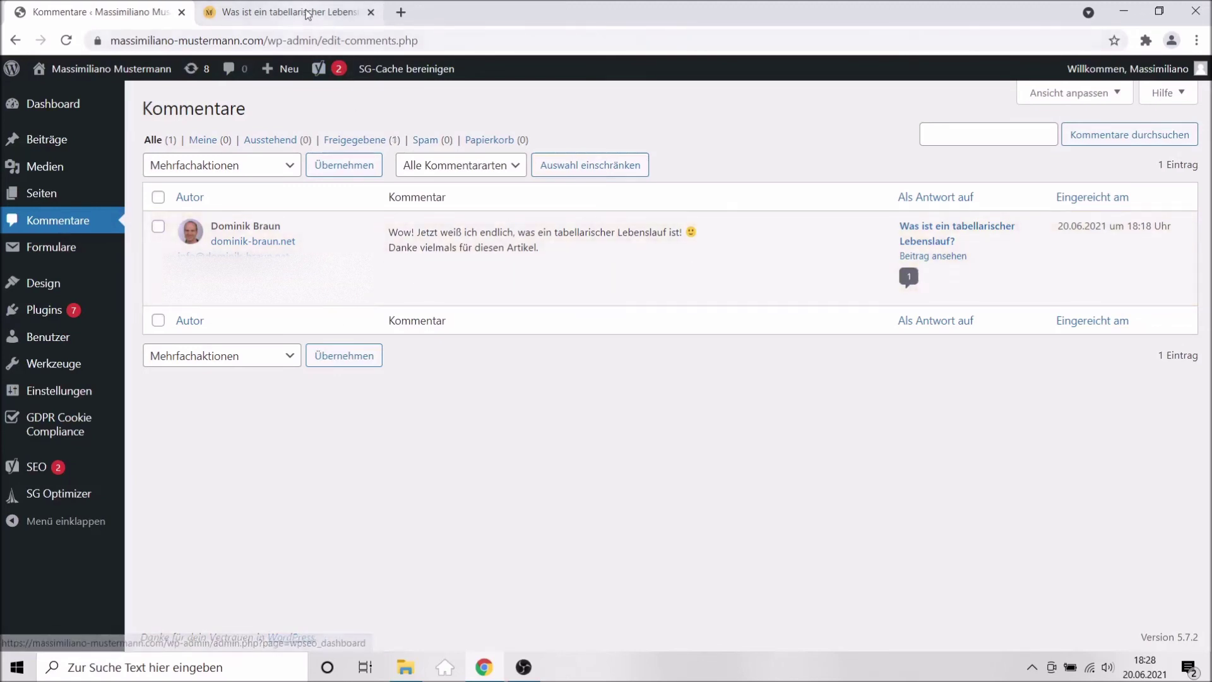
click(308, 14)
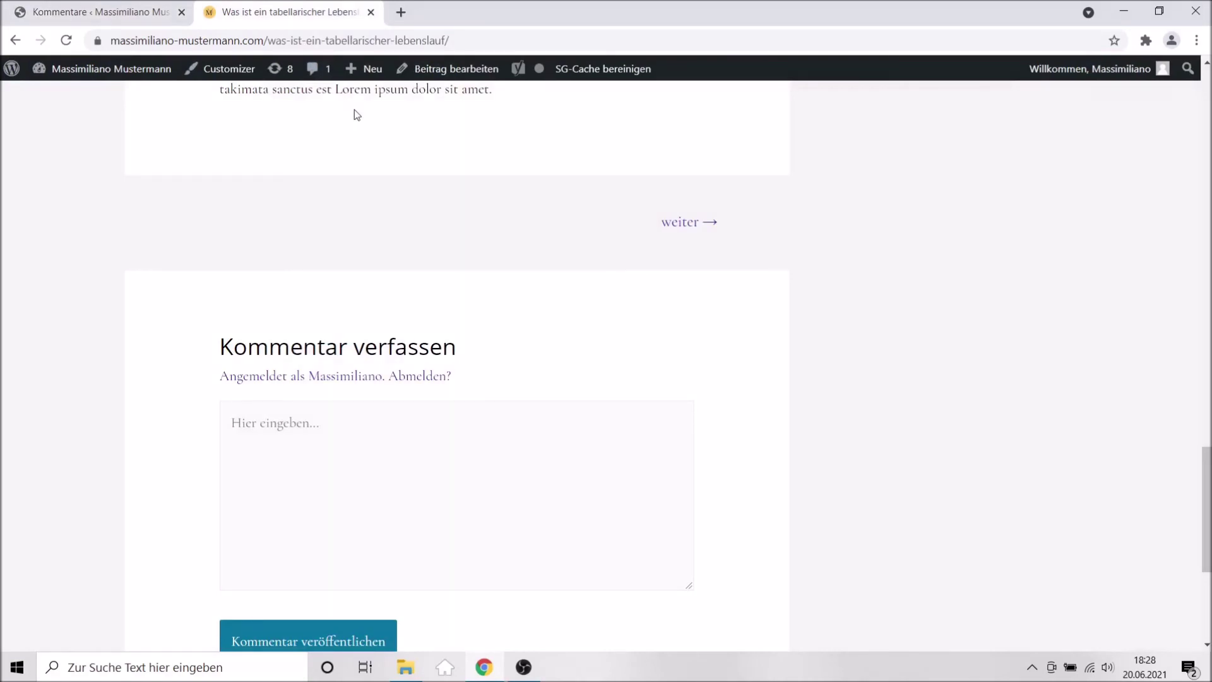
Reload the Lebenslauf post and scroll to the '1 Kommentar zu' section with the approved comment.
key(F5)
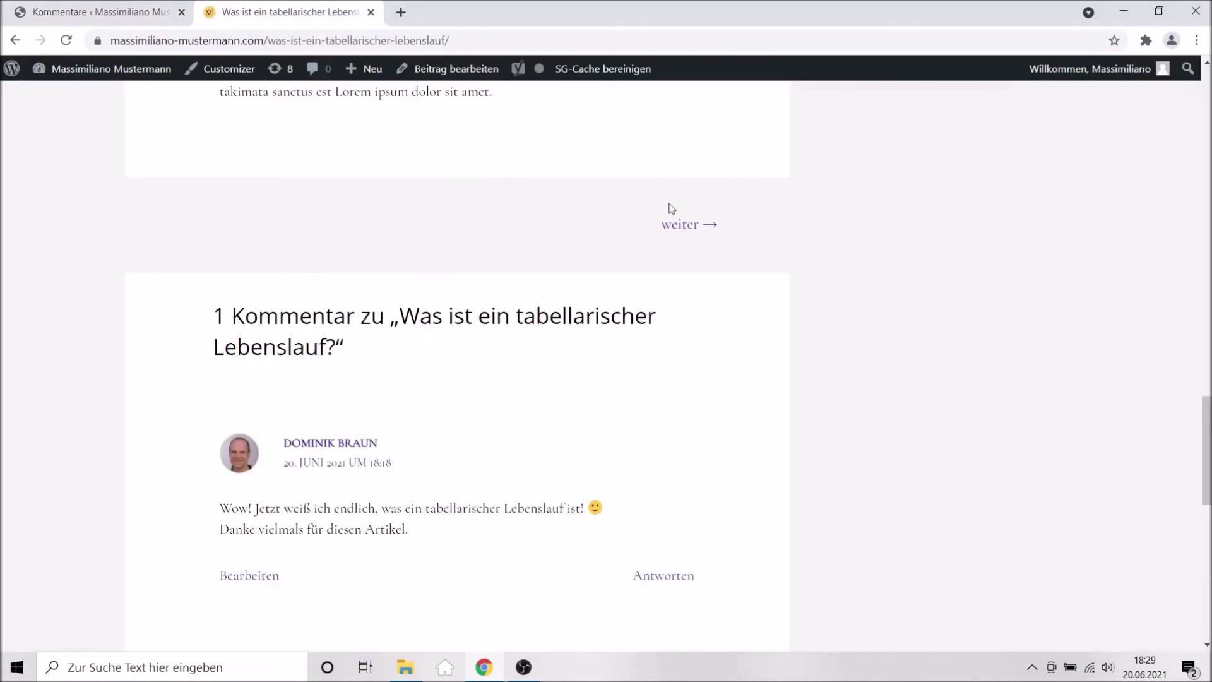
scroll(861, 246, down, 5)
scroll(861, 248, up, 2)
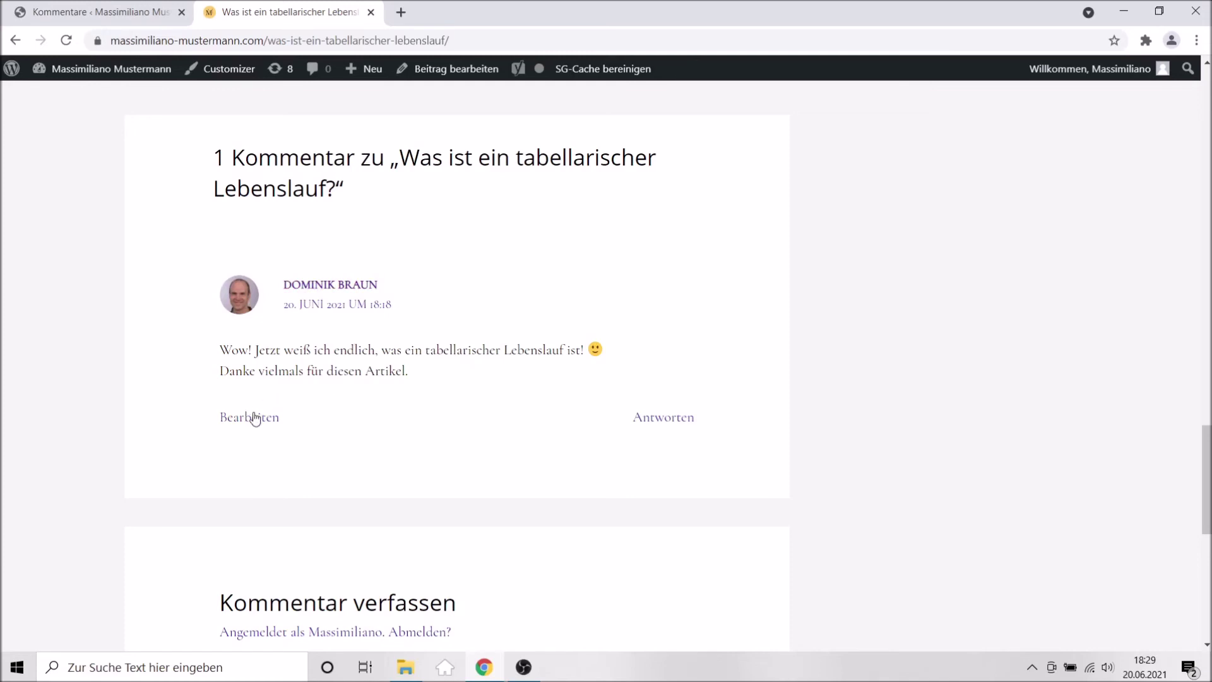
scroll(252, 413, down, 7)
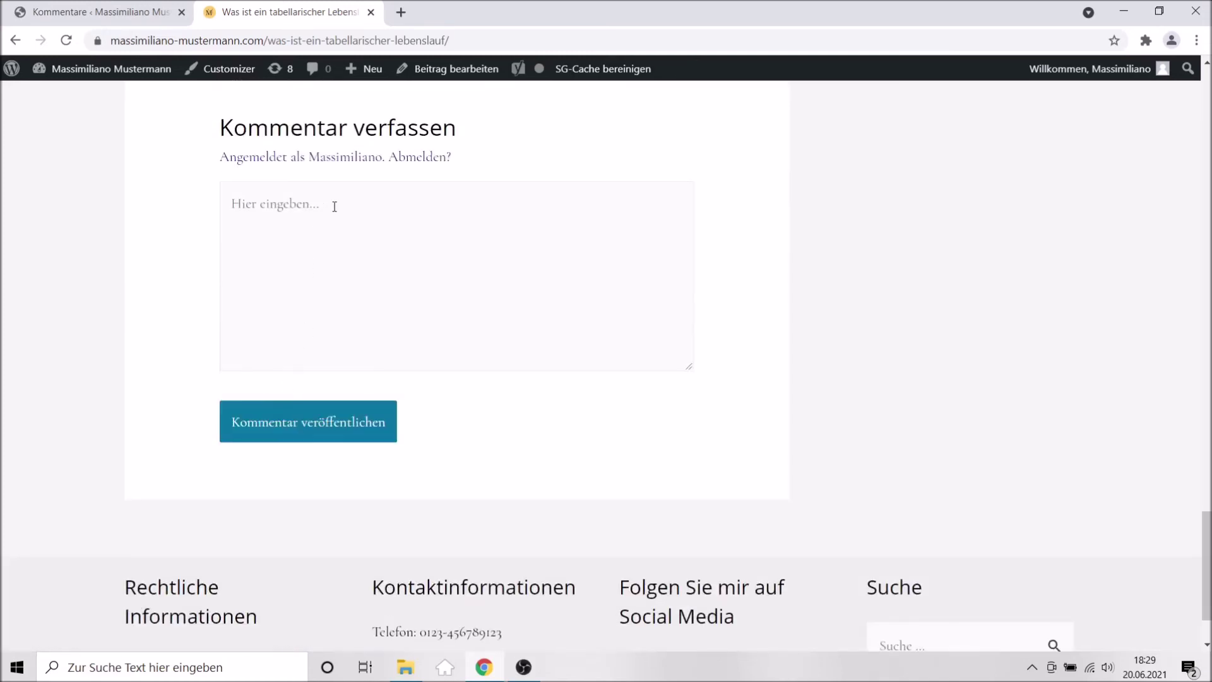
scroll(334, 206, down, 1)
click(335, 205)
scroll(335, 206, up, 2)
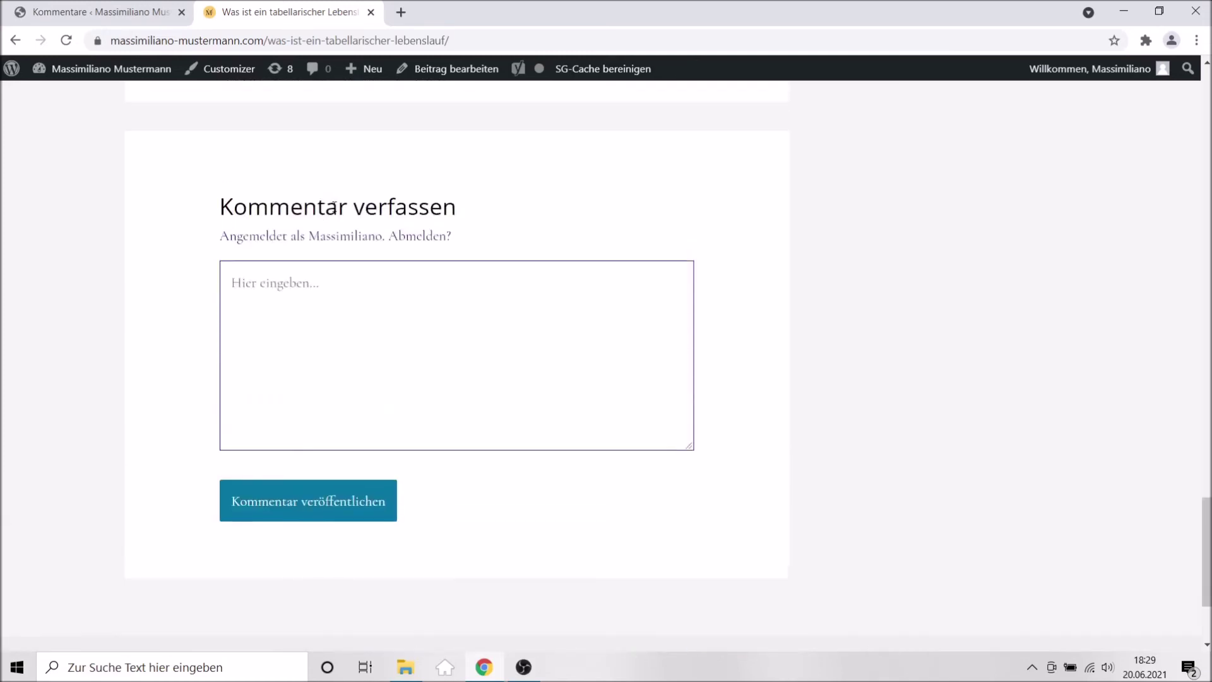
scroll(334, 206, down, 3)
scroll(335, 207, up, 8)
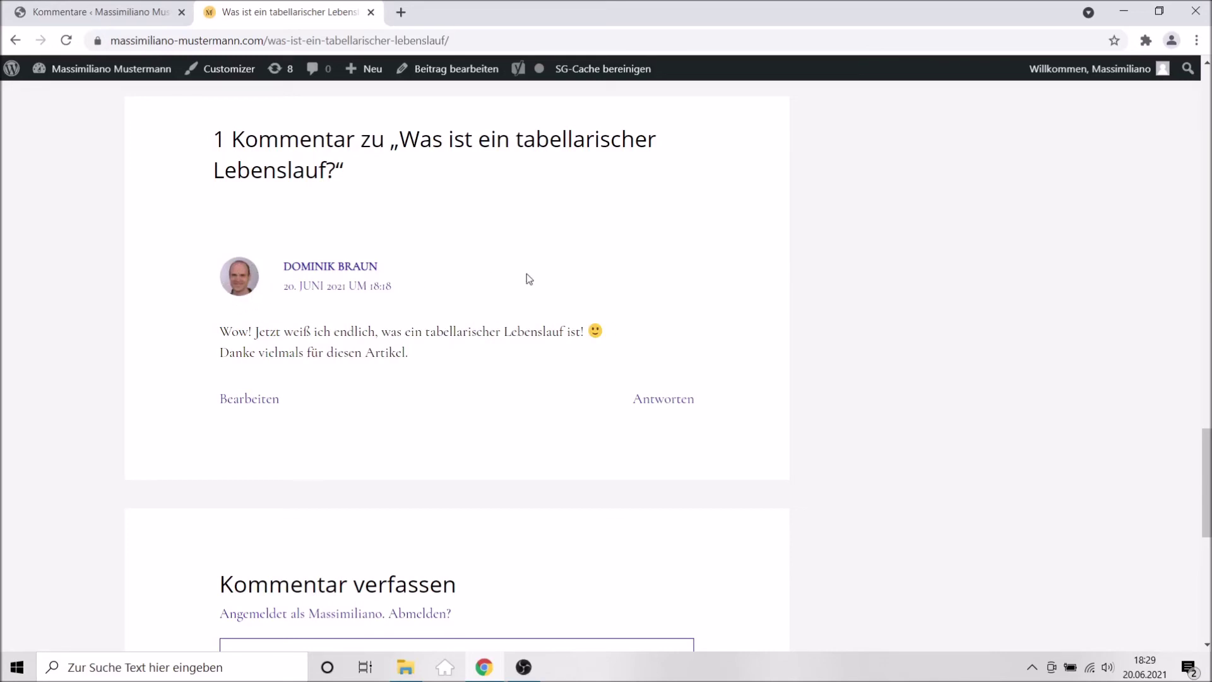
Return to the Kommentare admin list showing the single approved Lebenslauf comment.
click(77, 13)
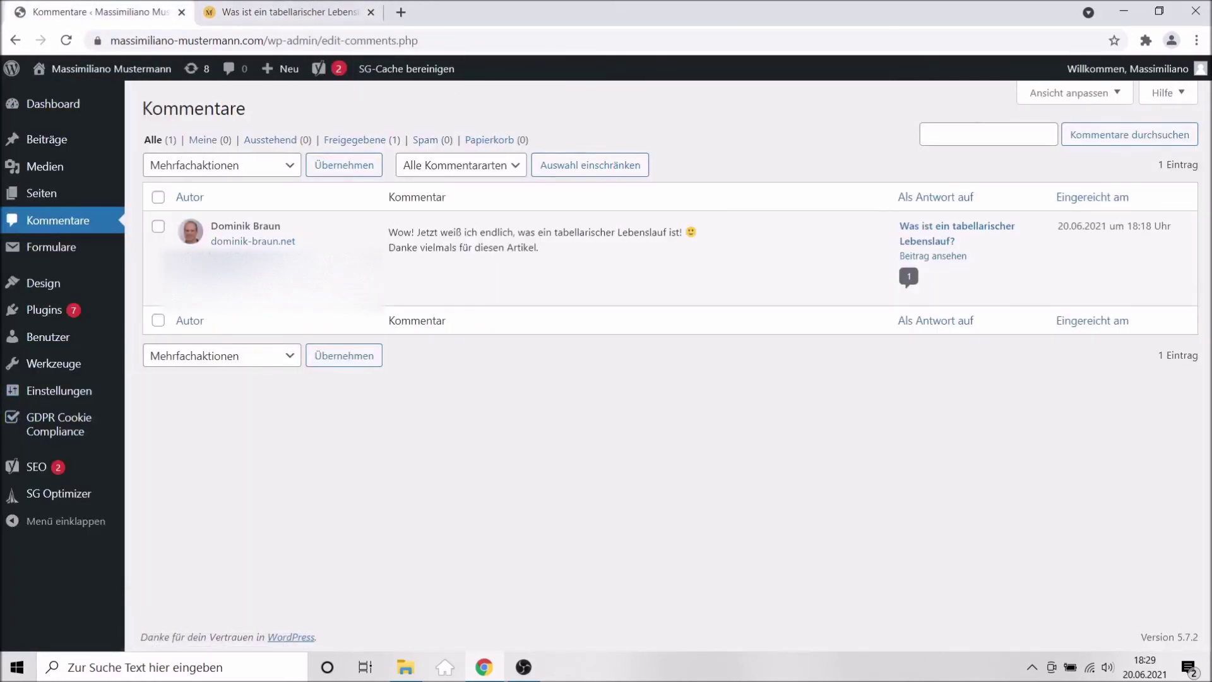
mouse_move(1199, 72)
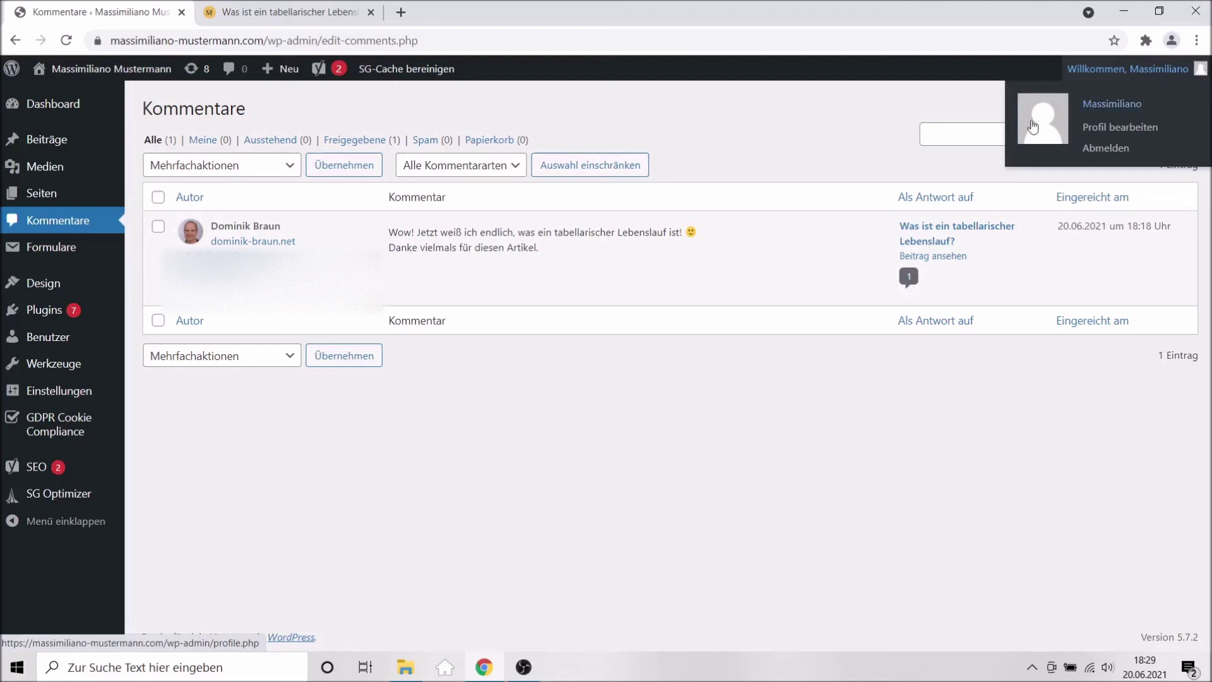
mouse_move(430, 304)
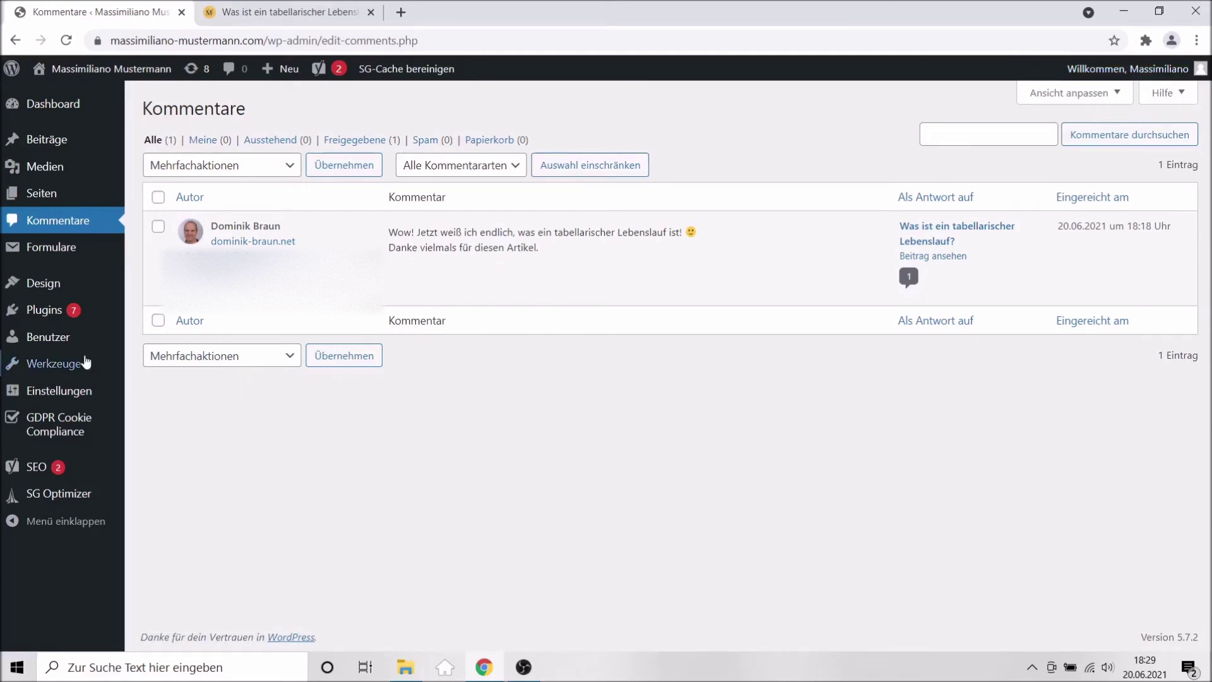
mouse_move(46, 268)
mouse_move(46, 329)
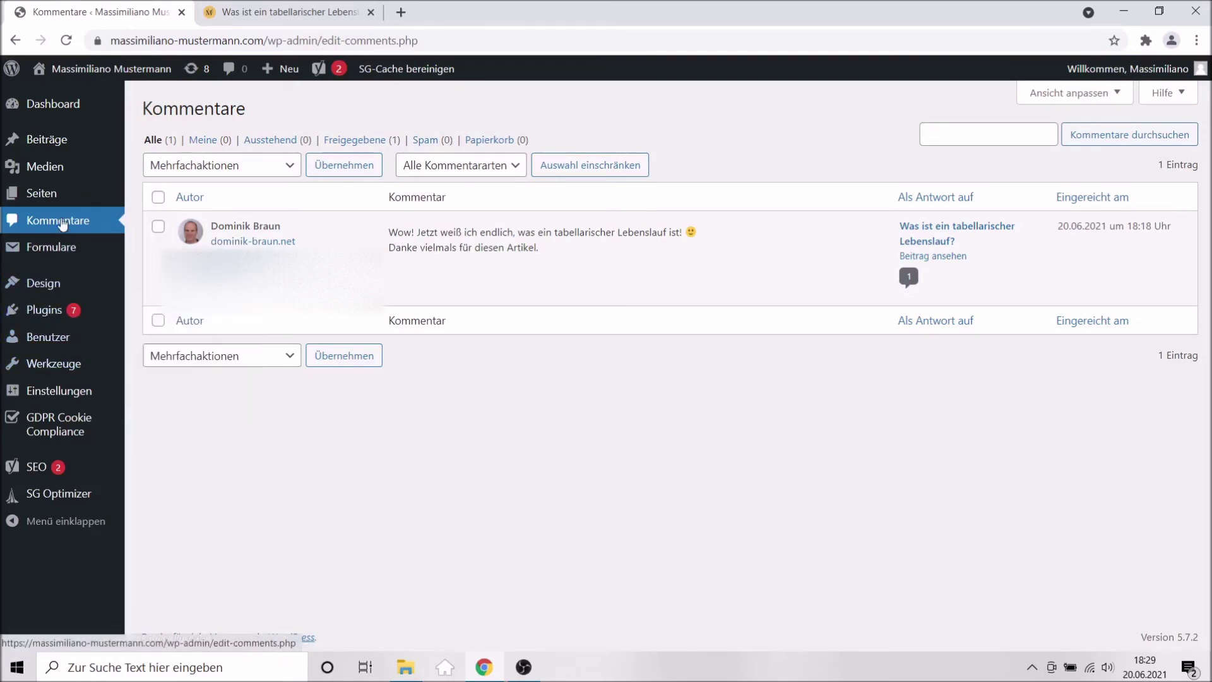
Go from the Users list to the administrator's own profile page.
click(49, 339)
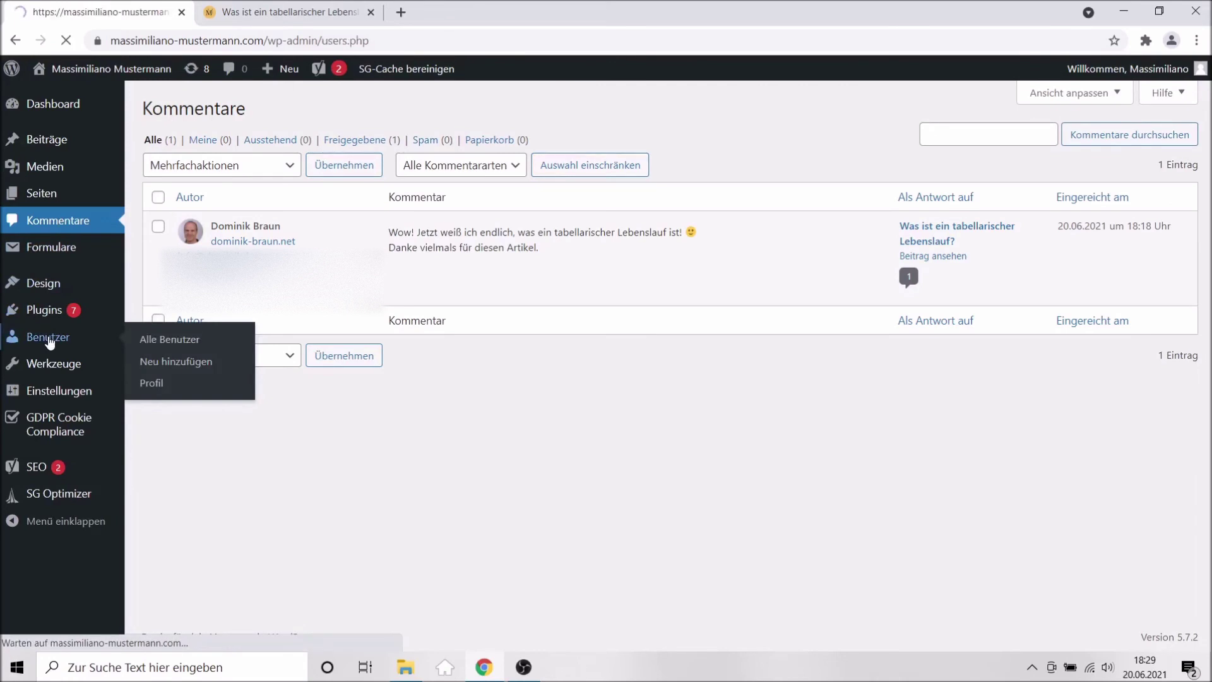
mouse_move(323, 245)
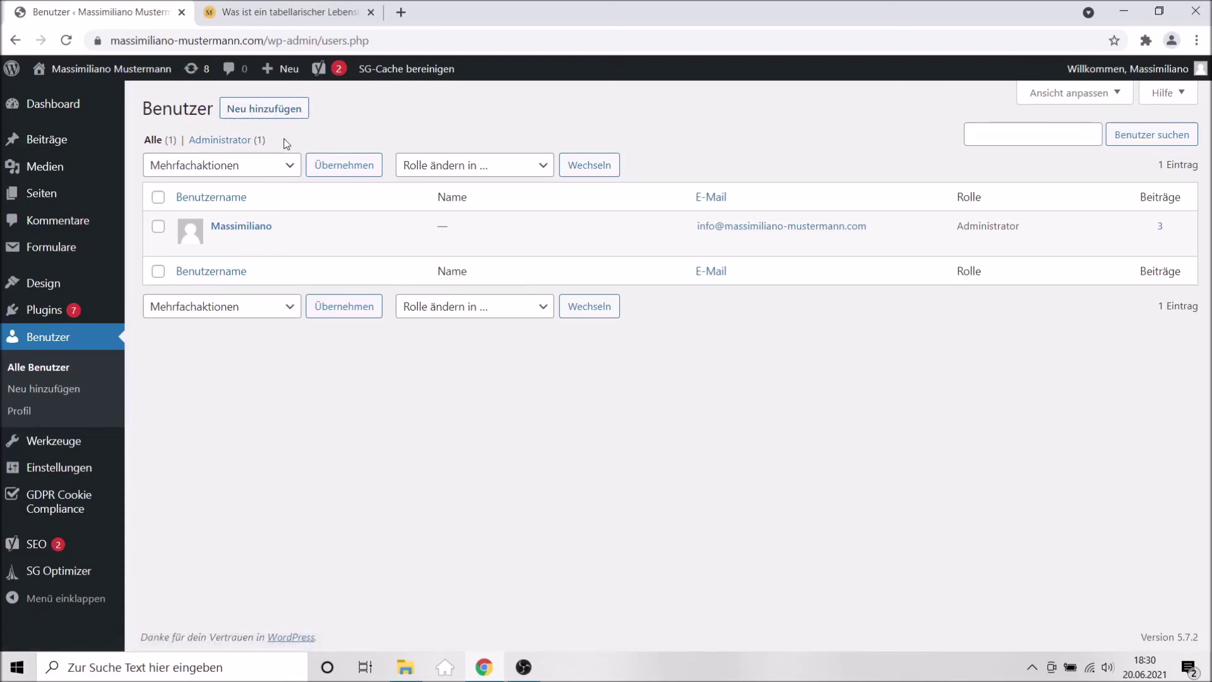
mouse_move(276, 241)
click(19, 411)
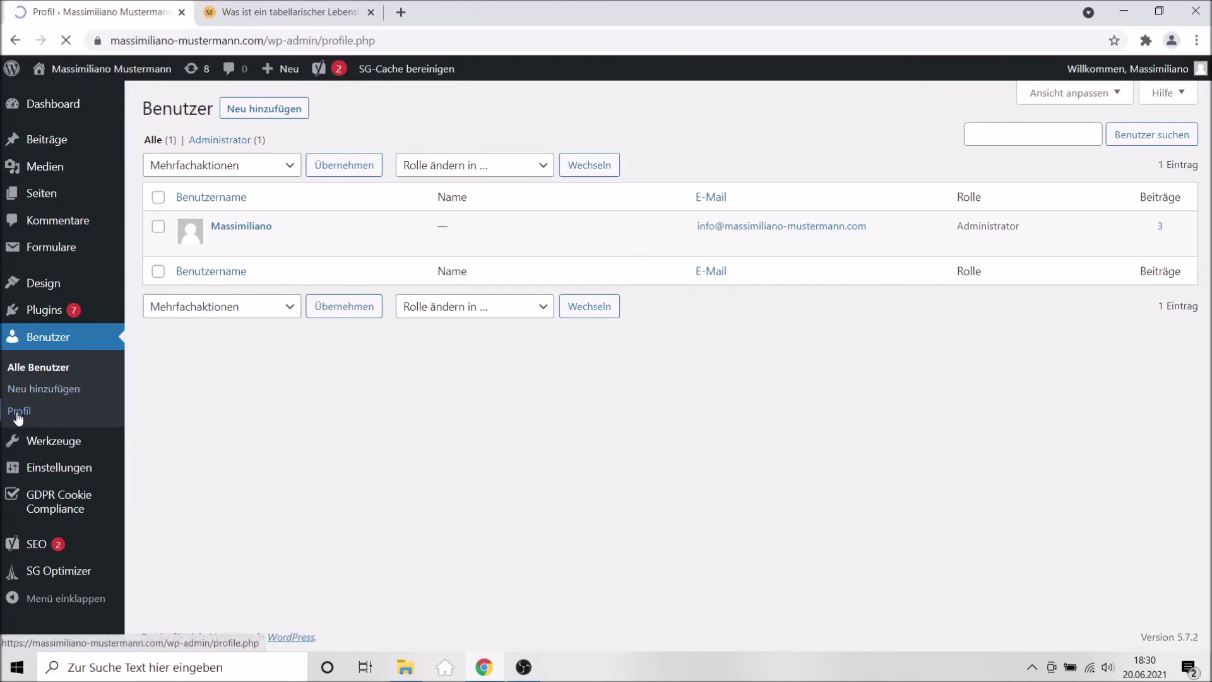
Open the Profilbild Gravatar link in a new browser tab.
scroll(187, 378, down, 9)
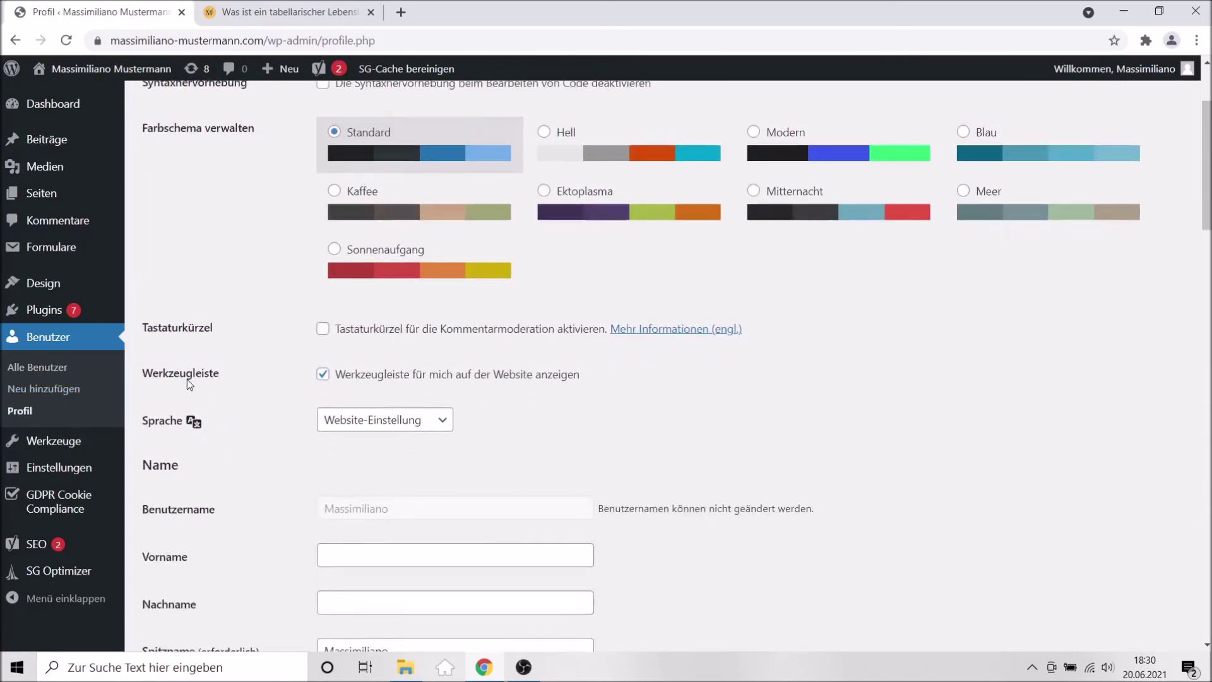
scroll(187, 378, down, 14)
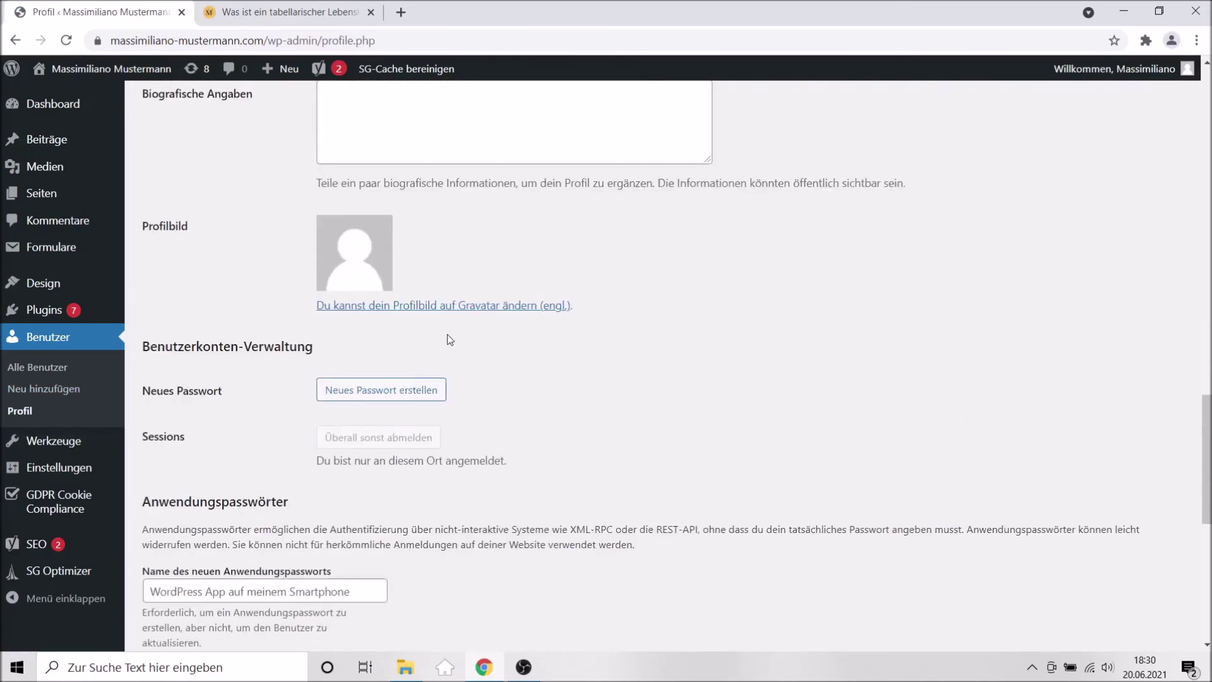
right_click(360, 308)
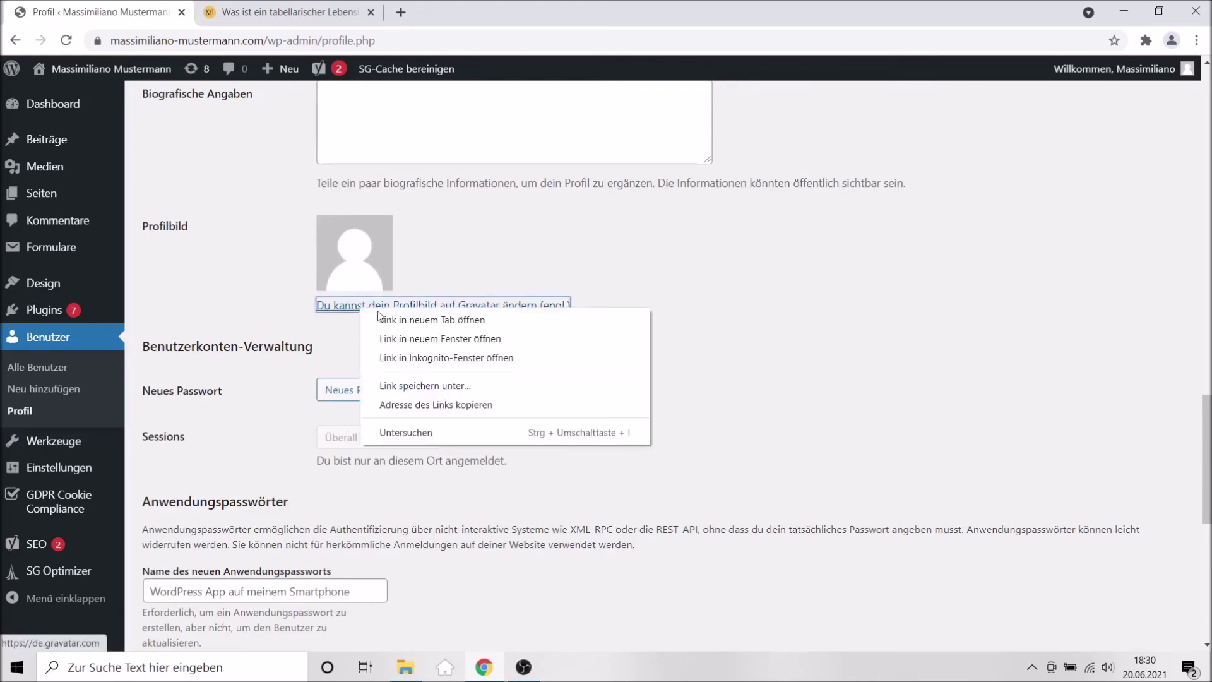
click(416, 320)
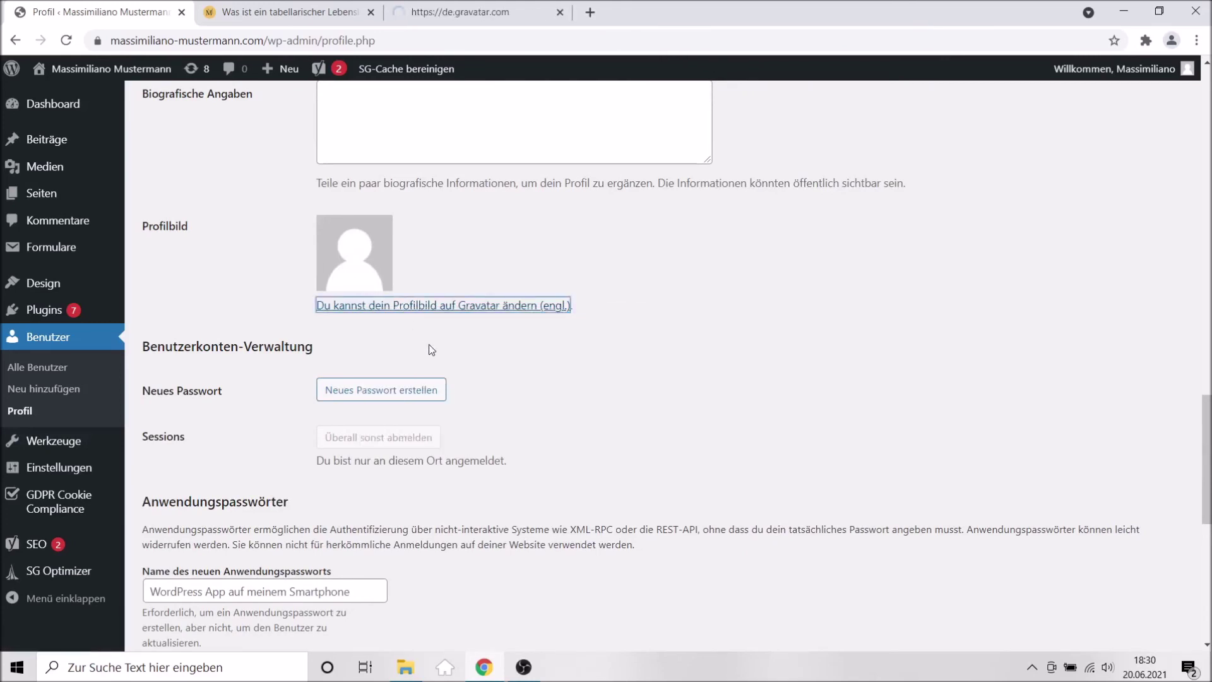
On the Gravatar page, start 'Erstelle deinen eigenen Gravatar' and dismiss the translation offer.
click(430, 16)
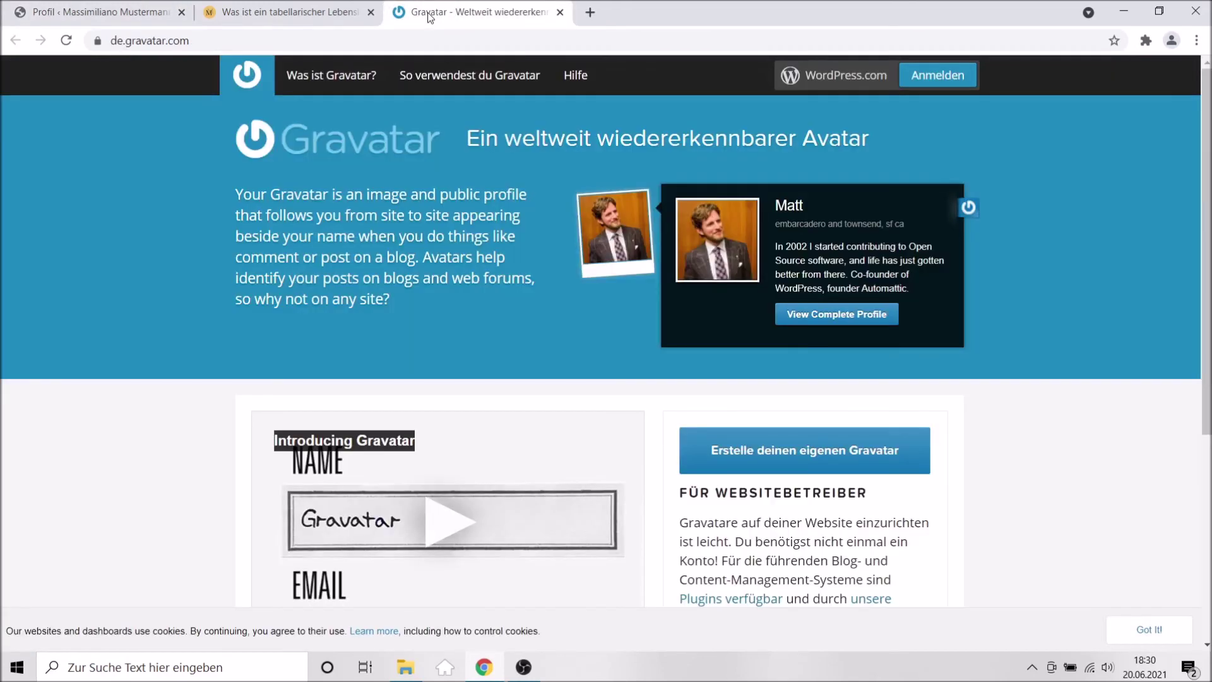
scroll(569, 221, down, 3)
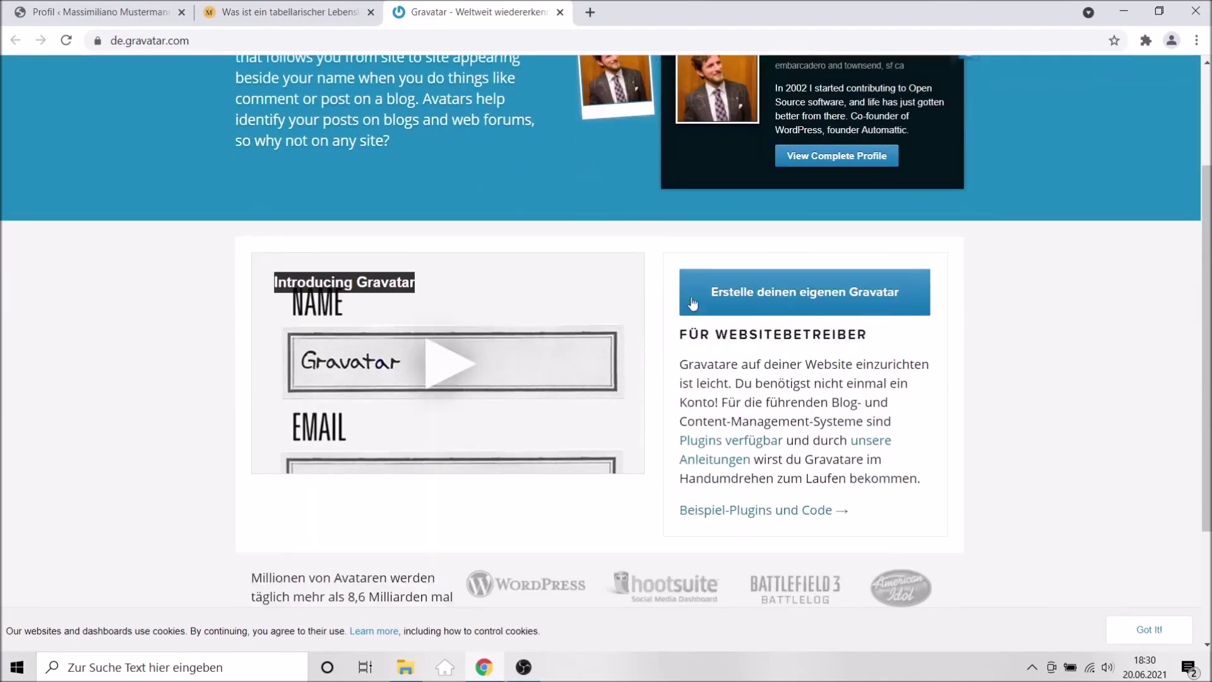
click(767, 300)
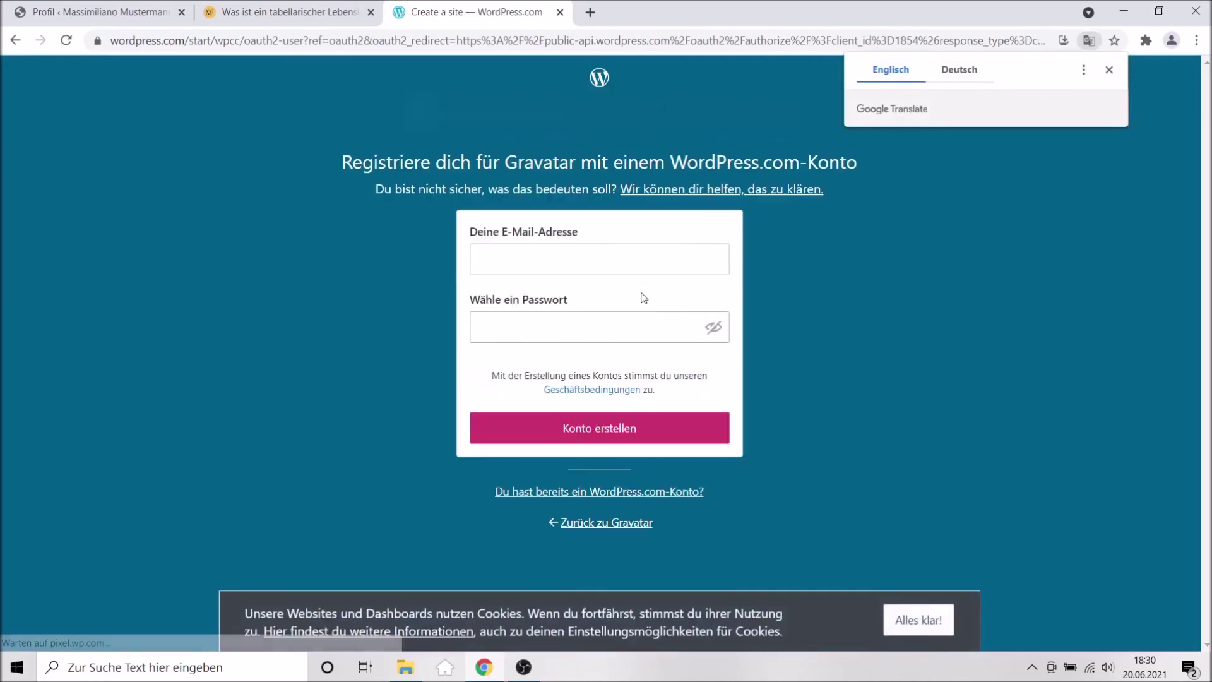
click(1109, 71)
Enter the site's admin e-mail and the account password, then create the account.
click(541, 259)
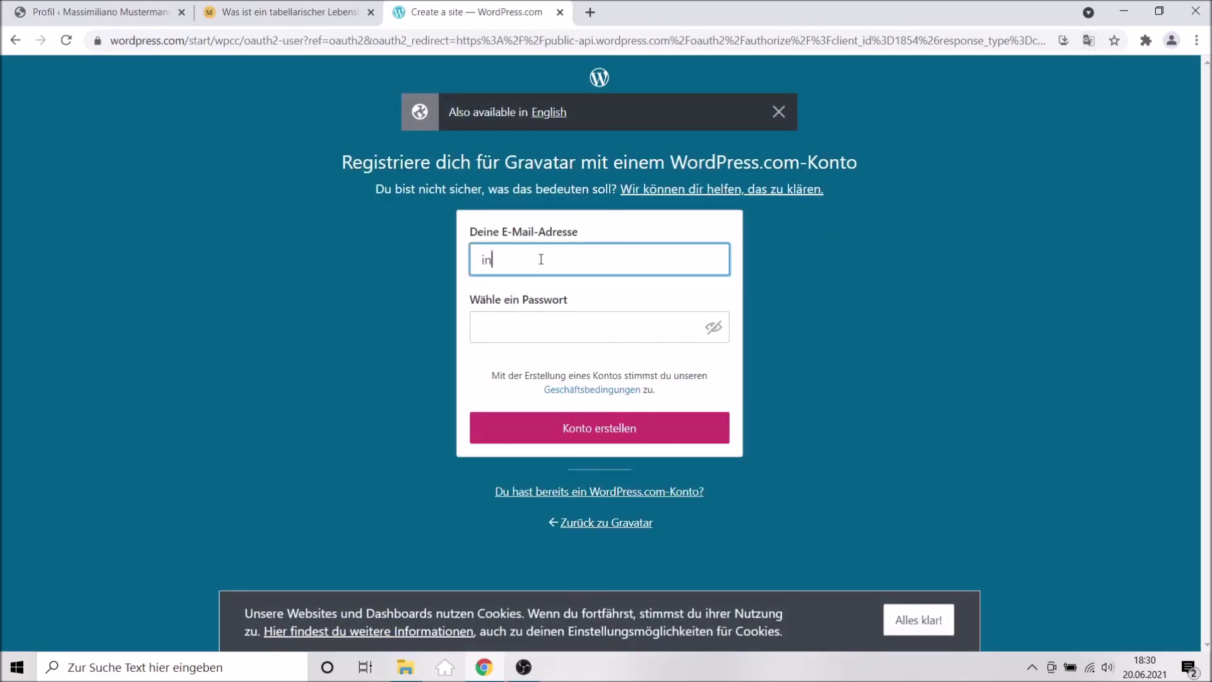
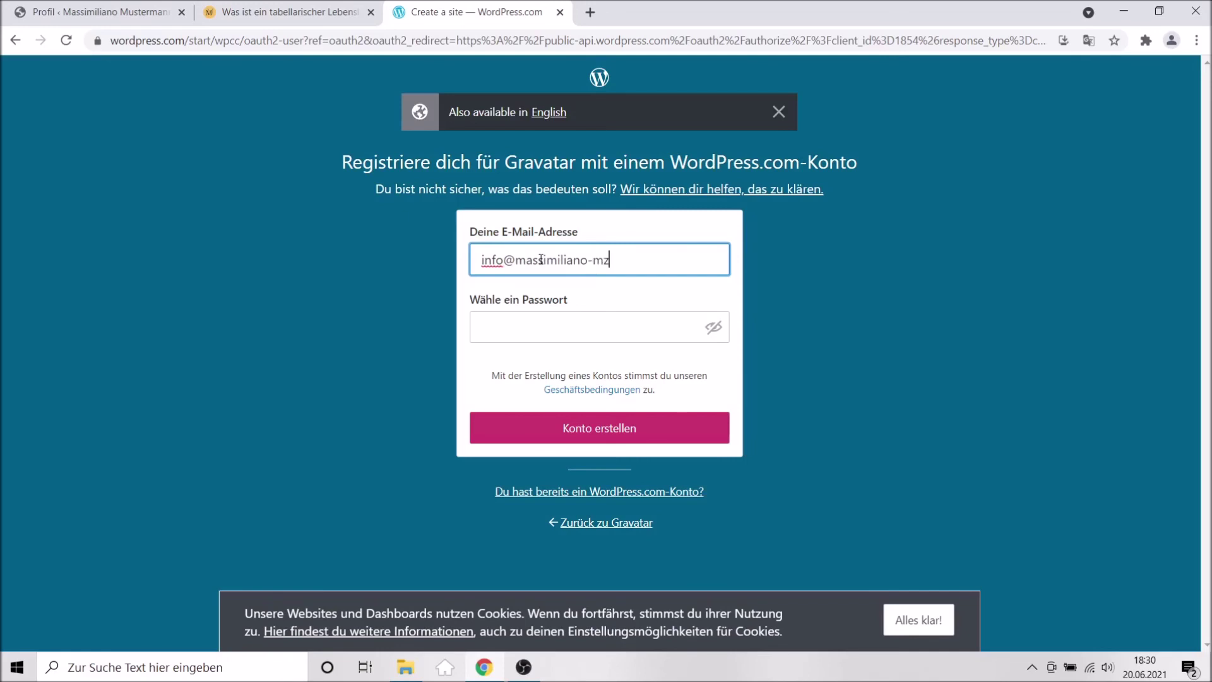
click(533, 327)
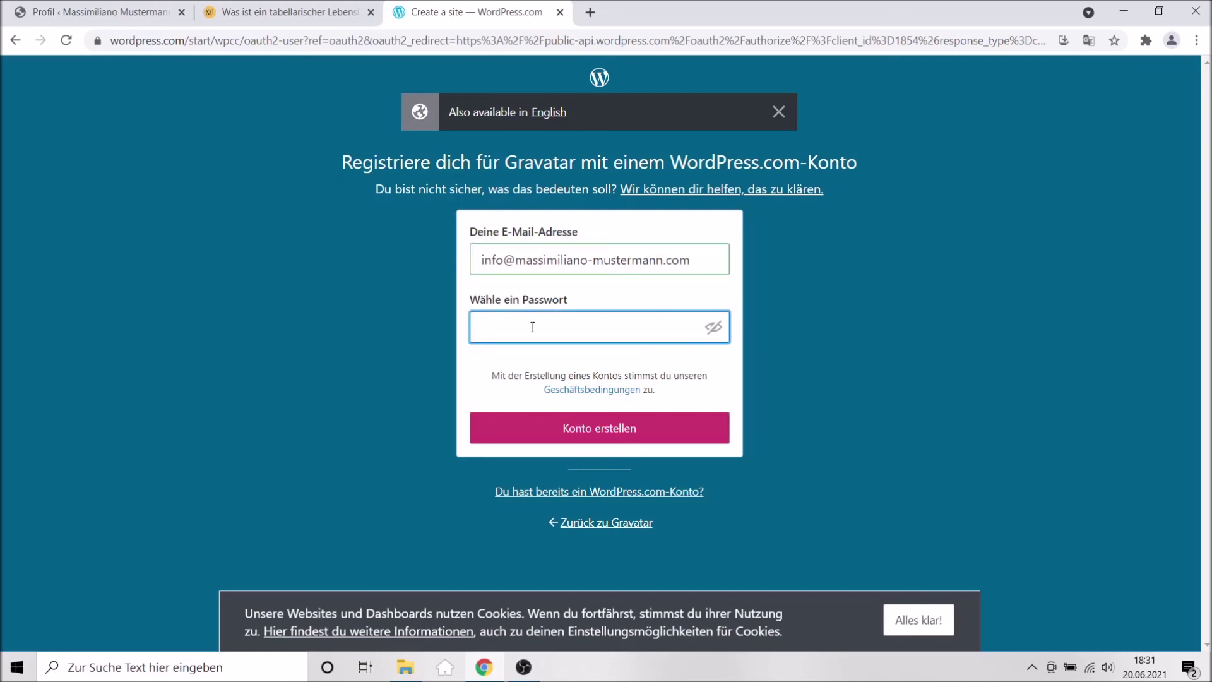
key(ctrl+v)
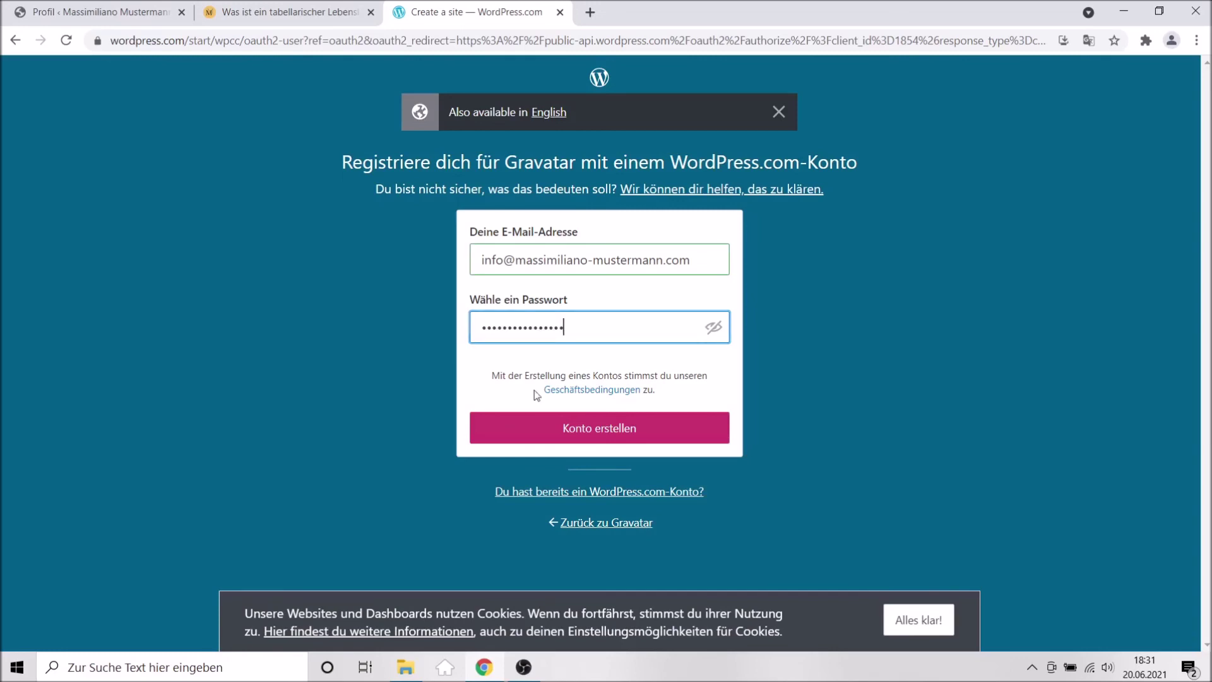
click(596, 433)
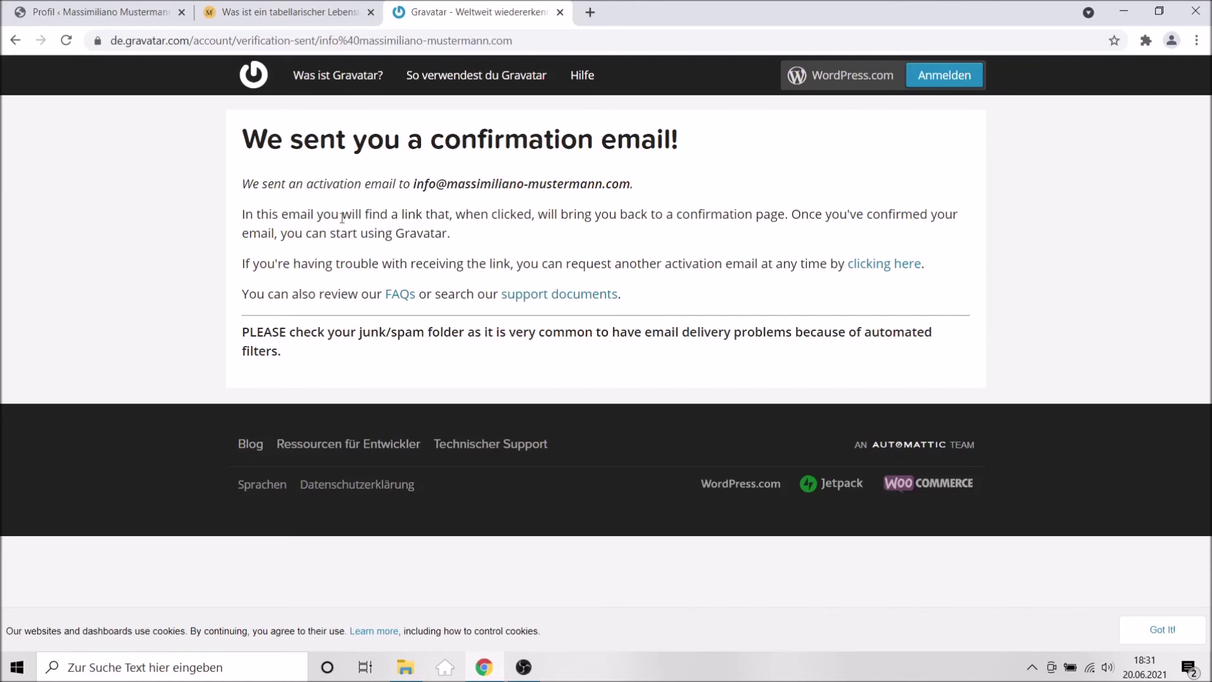
In a new tab, log in to the site's /webmail with the mailbox e-mail and password.
click(591, 19)
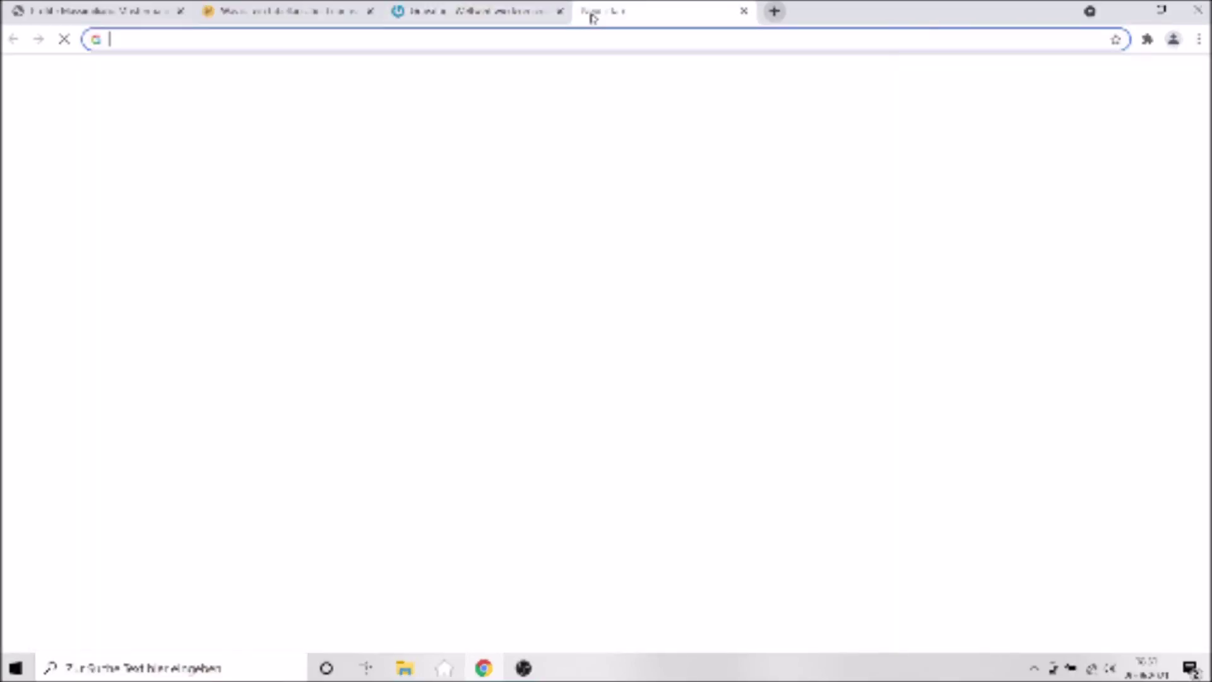
text(massimiliano-mustermann.com/webmai)
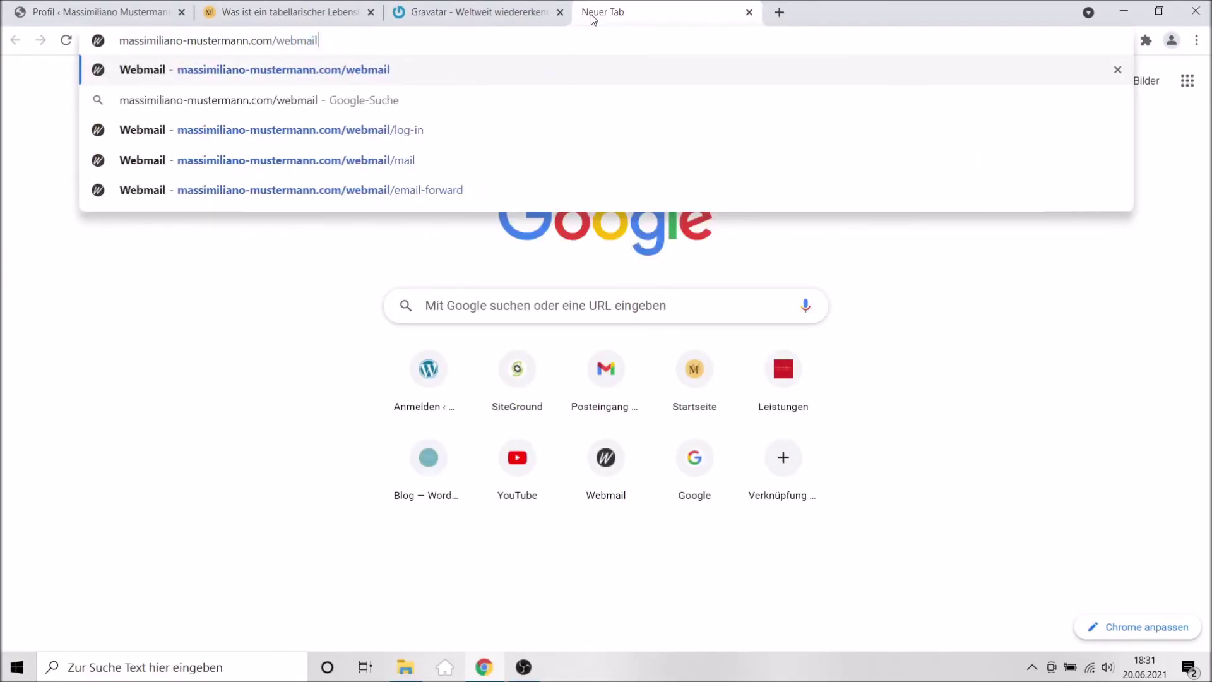
text(l)
key(Return)
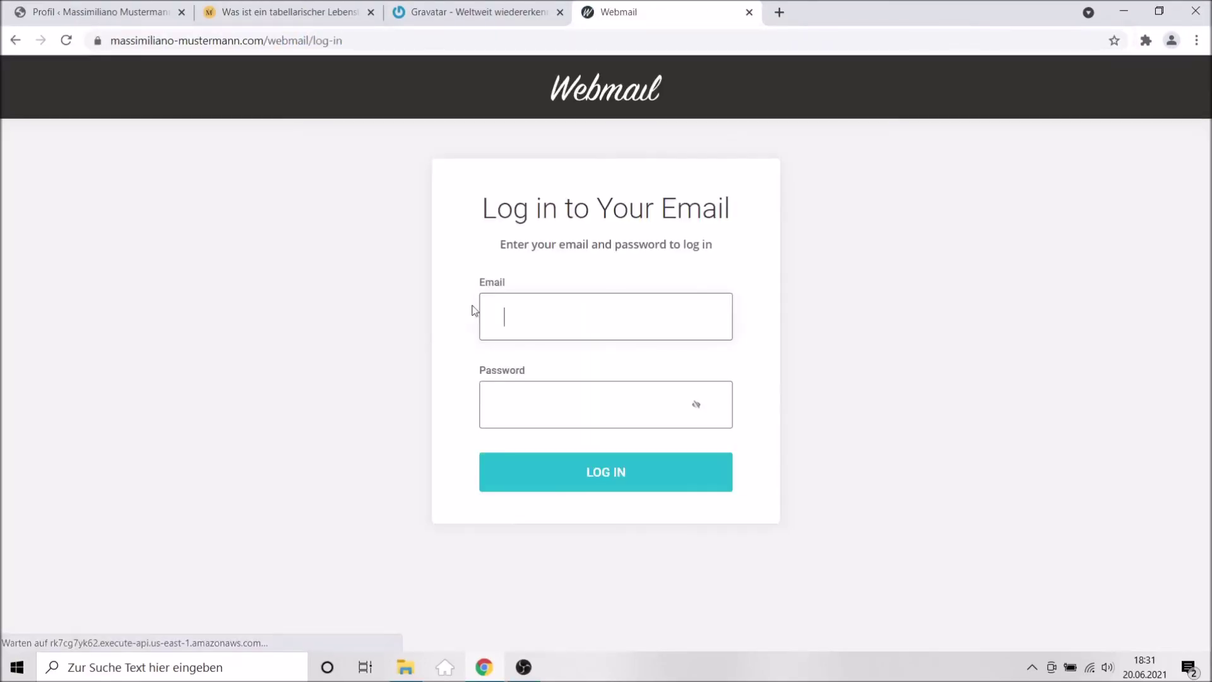
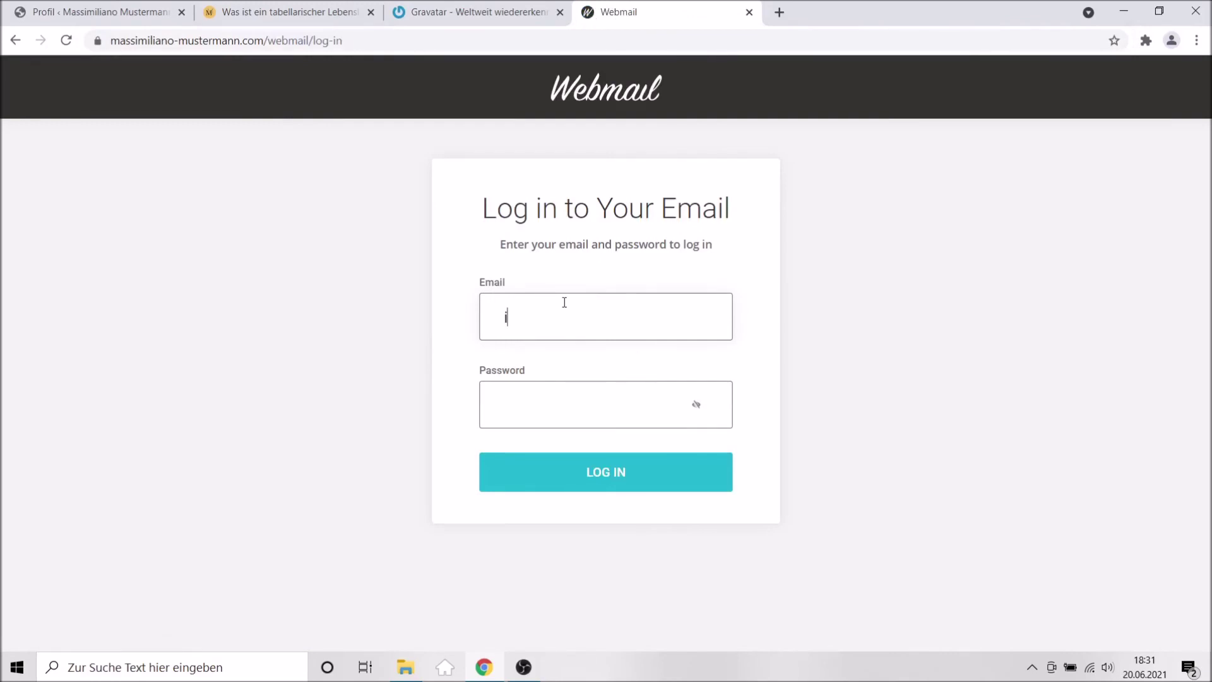
click(554, 402)
key(ctrl+v)
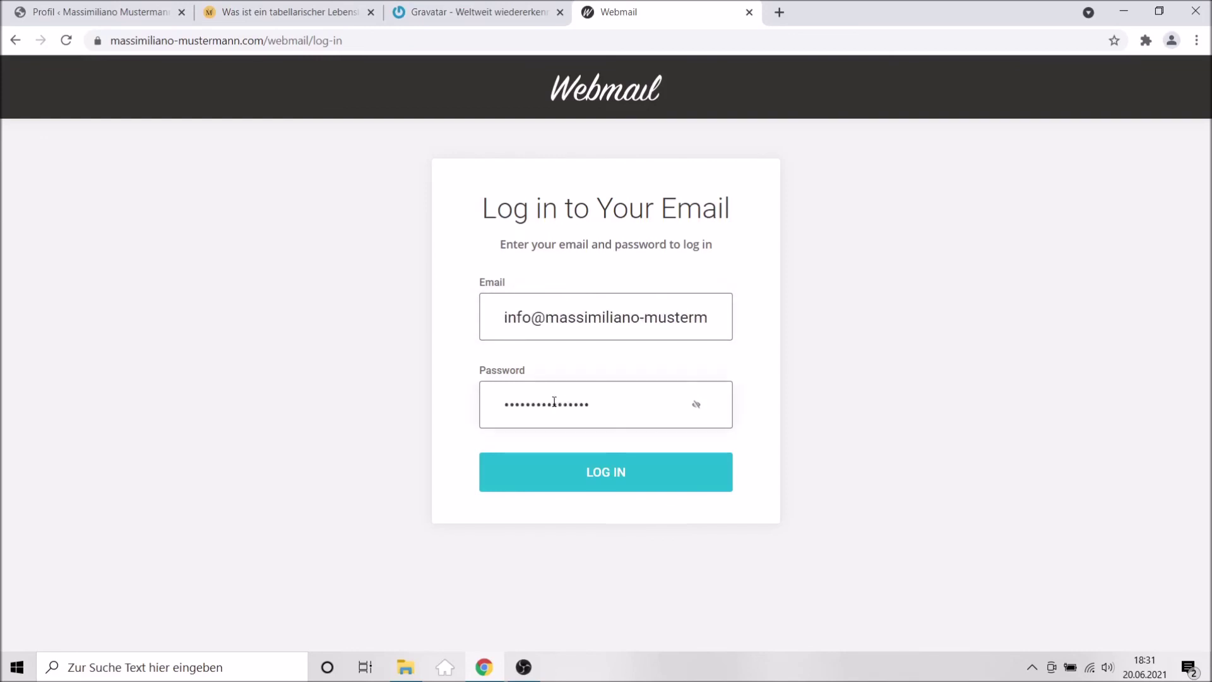
key(Return)
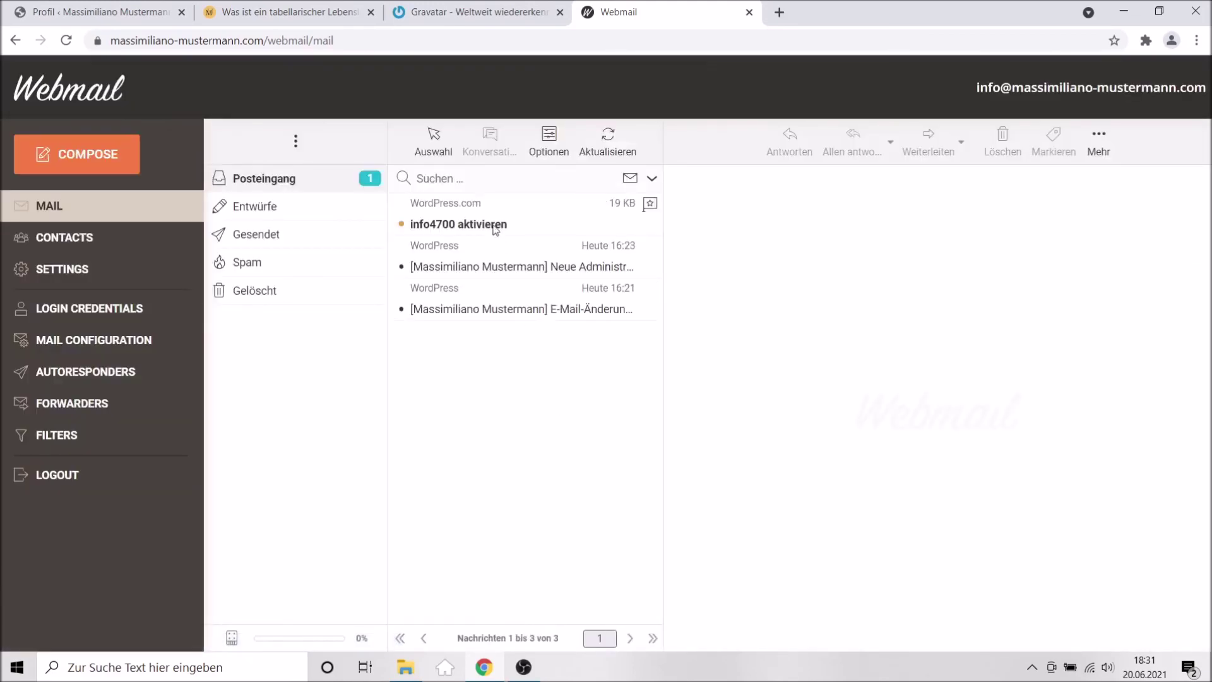
Open the activation message and click 'Konto aktivieren' to verify the account.
click(478, 224)
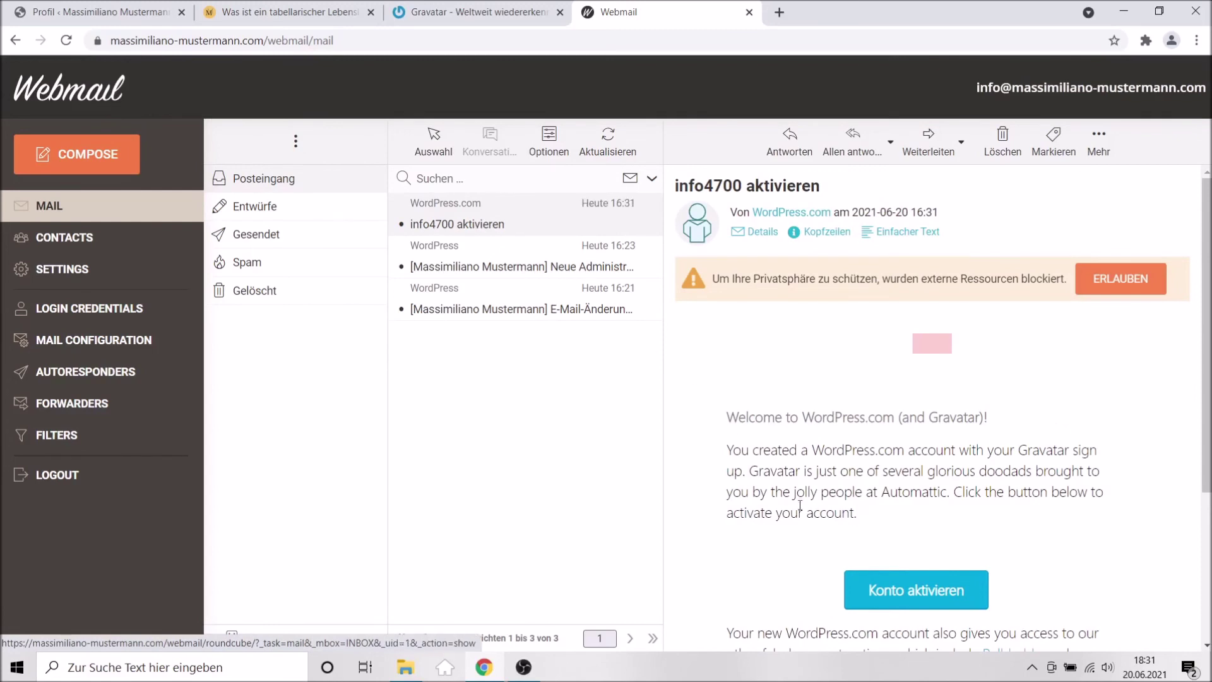
scroll(837, 486, down, 1)
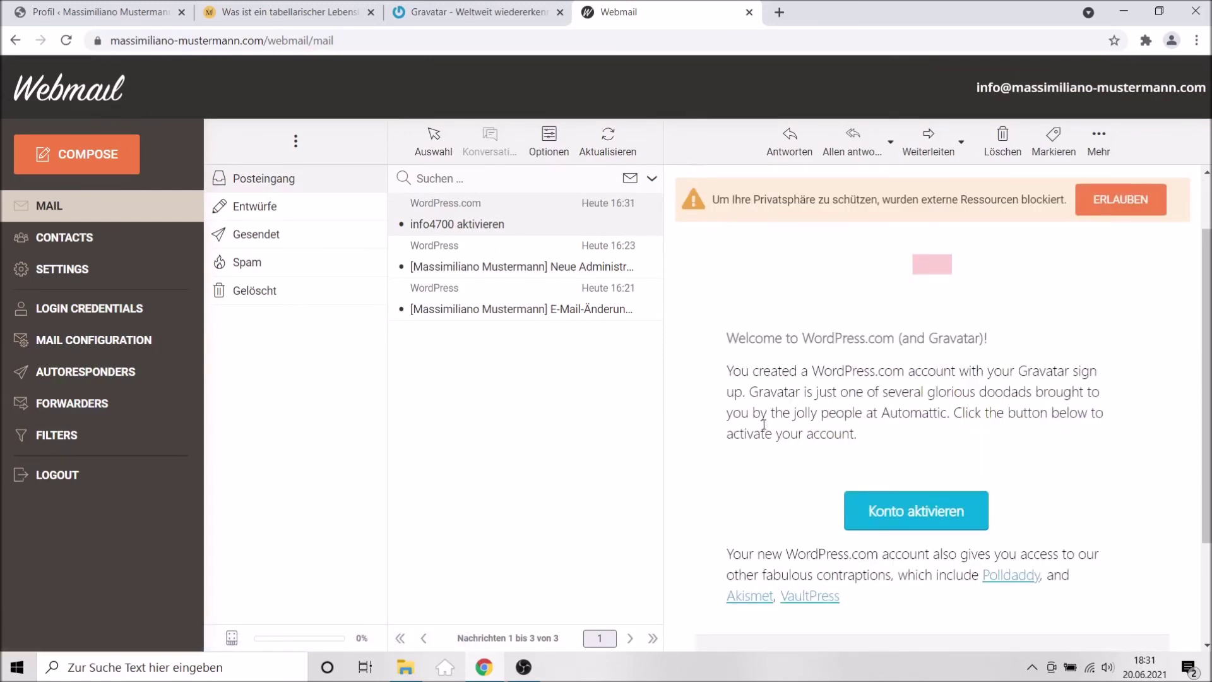
scroll(763, 424, down, 2)
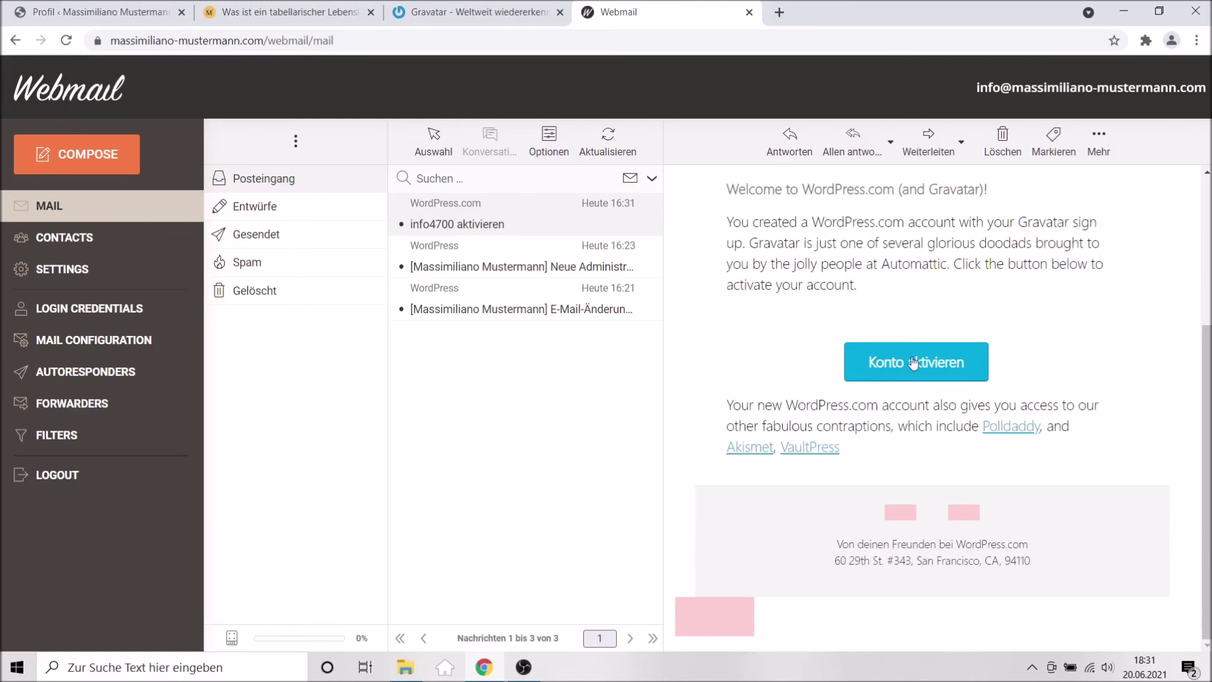
click(894, 367)
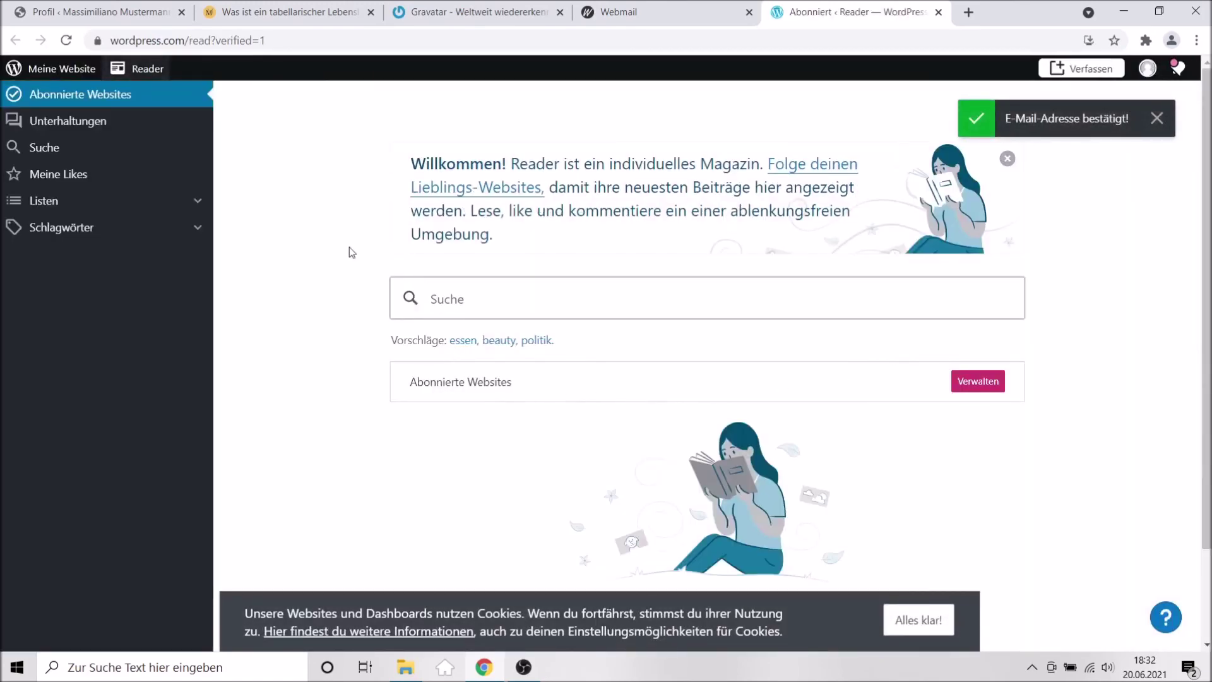
Open Mein Profil on WordPress.com and choose to change the profile photo.
scroll(338, 267, down, 2)
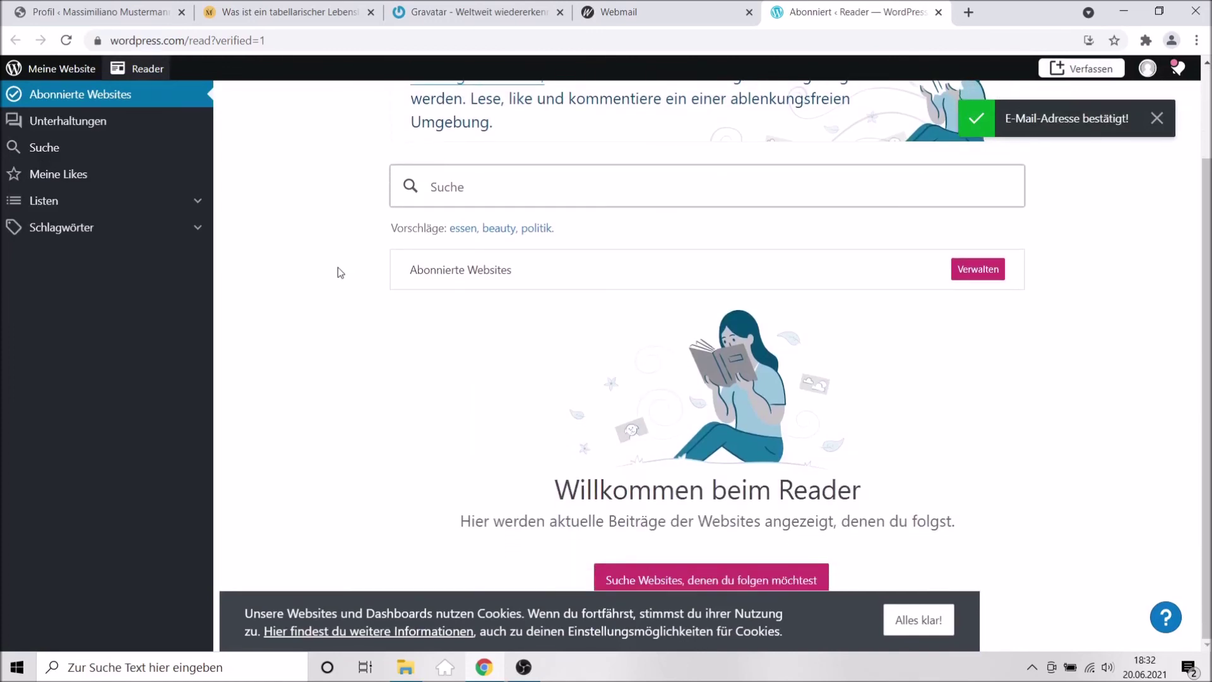
scroll(339, 267, up, 2)
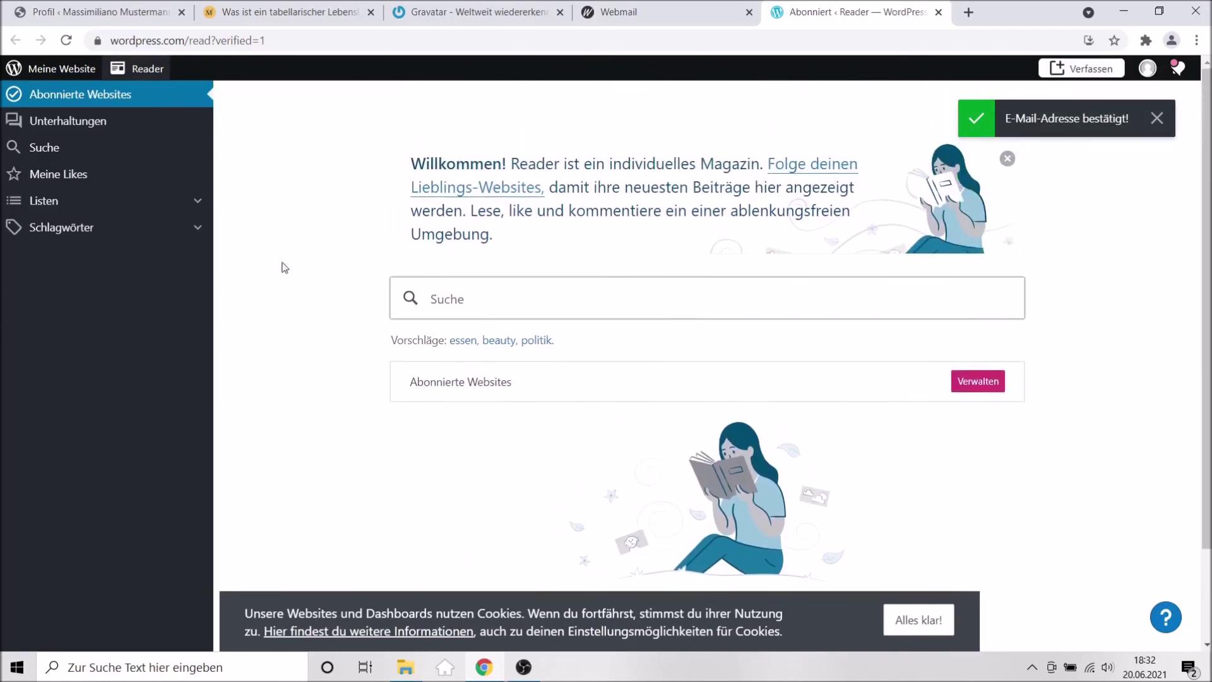
click(1148, 68)
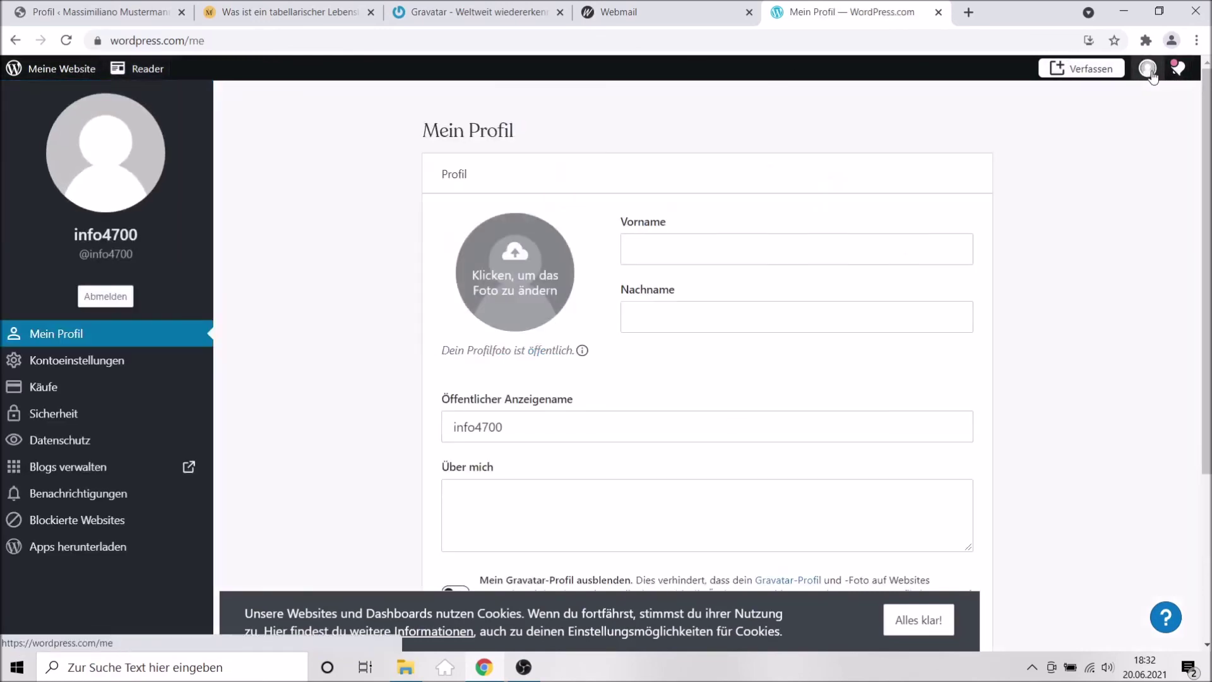
click(523, 274)
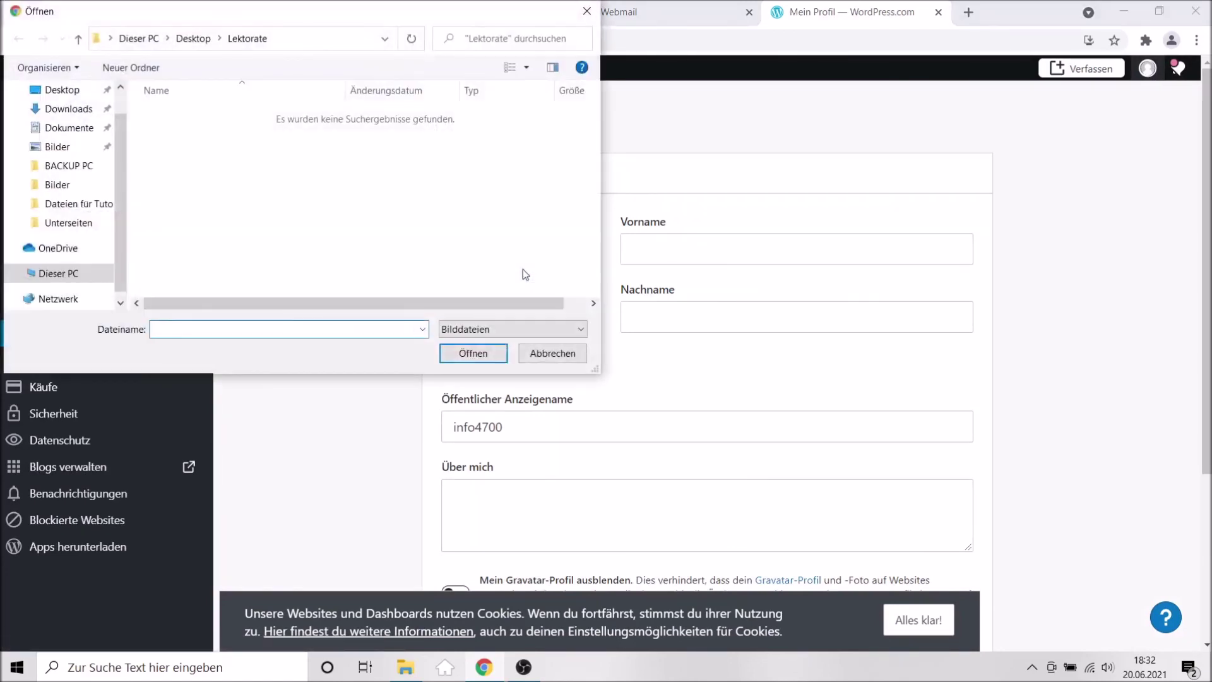
Browse to the project's Bilder folder and load the logo 200x200 image.
click(61, 210)
double_click(285, 165)
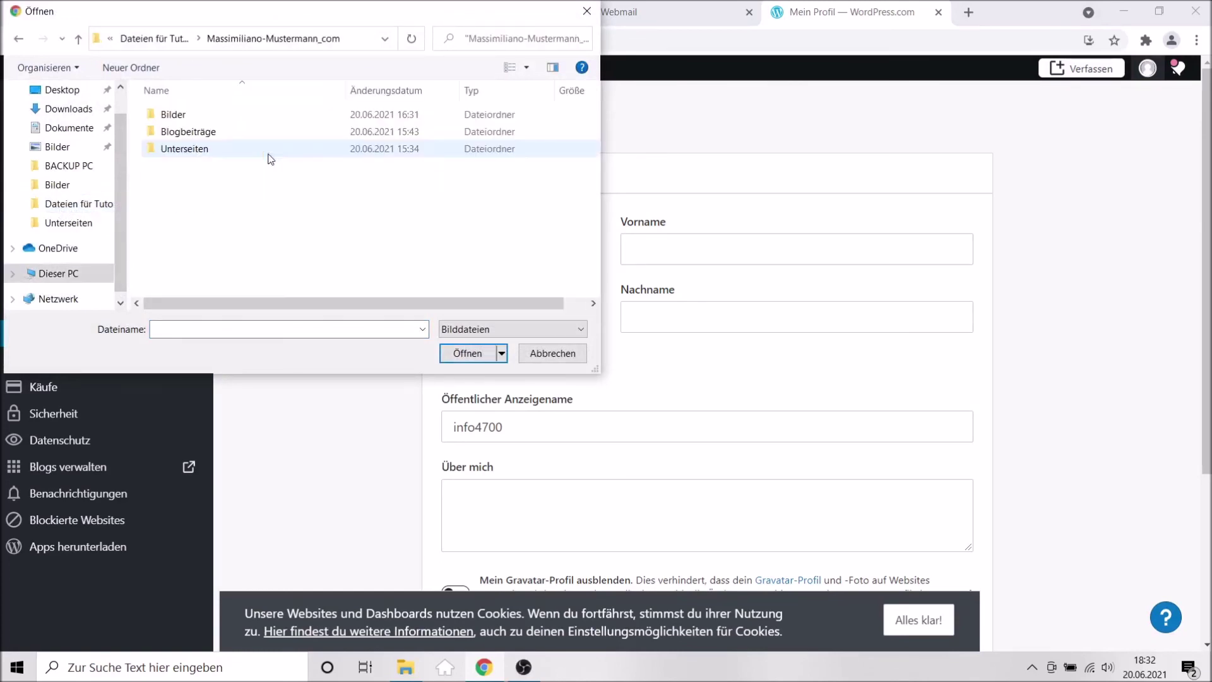
double_click(171, 116)
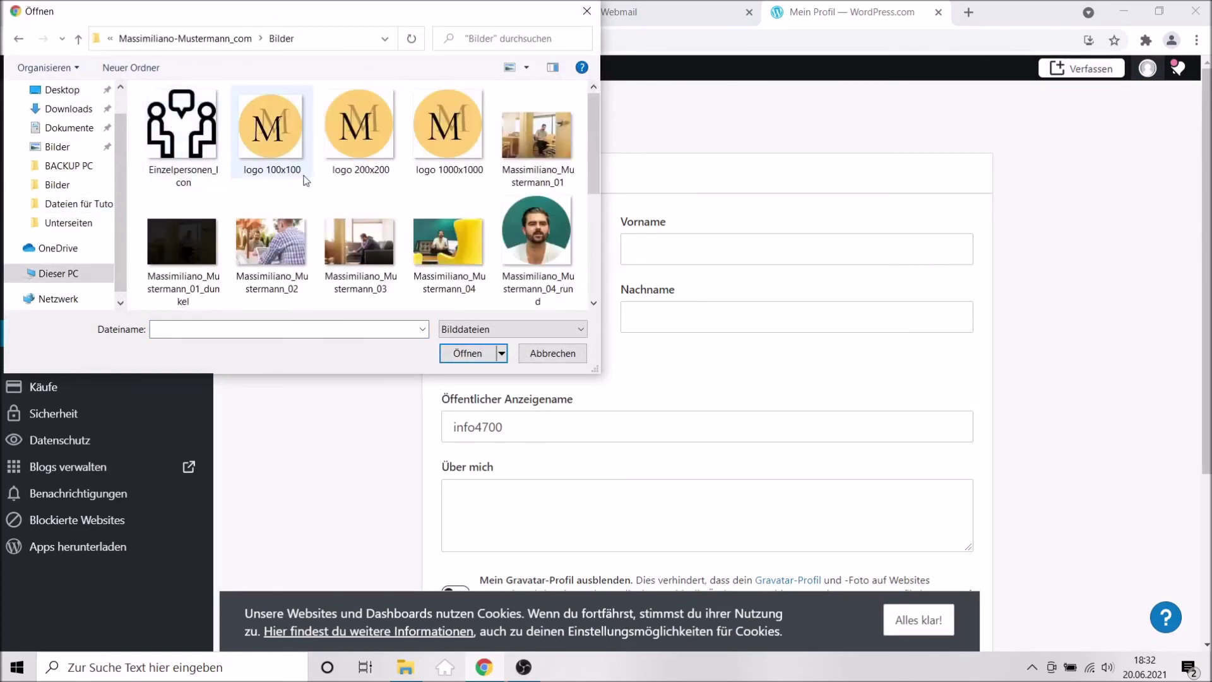
click(452, 132)
click(372, 134)
click(466, 355)
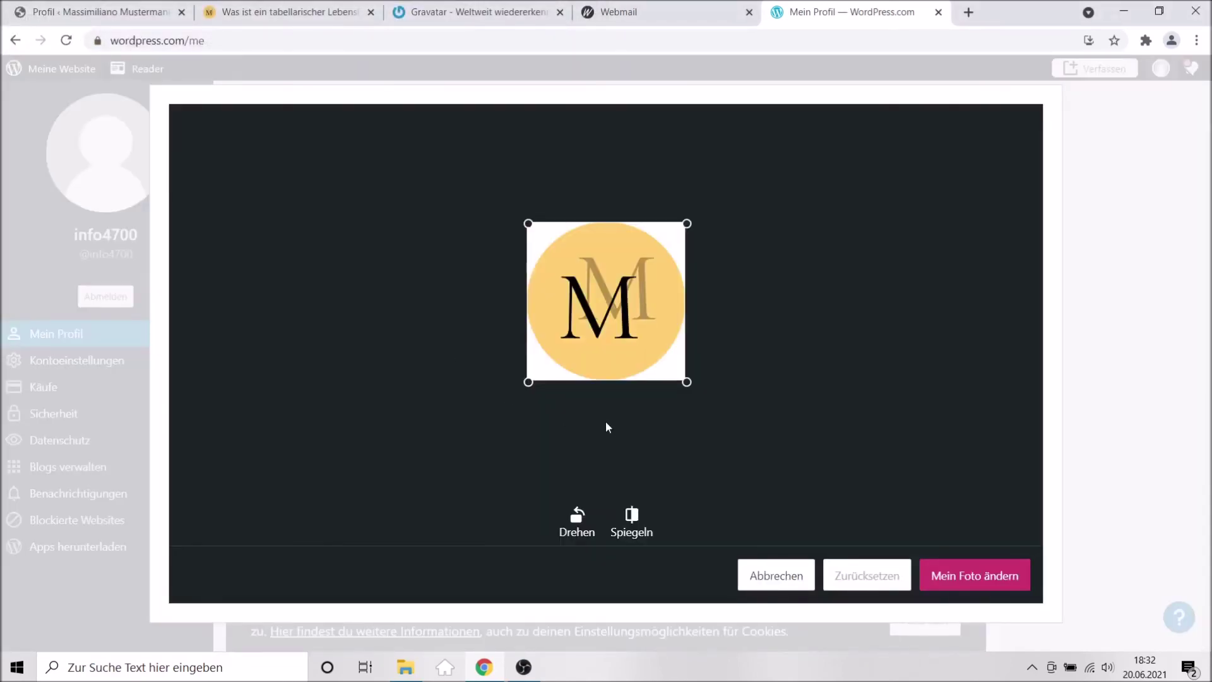